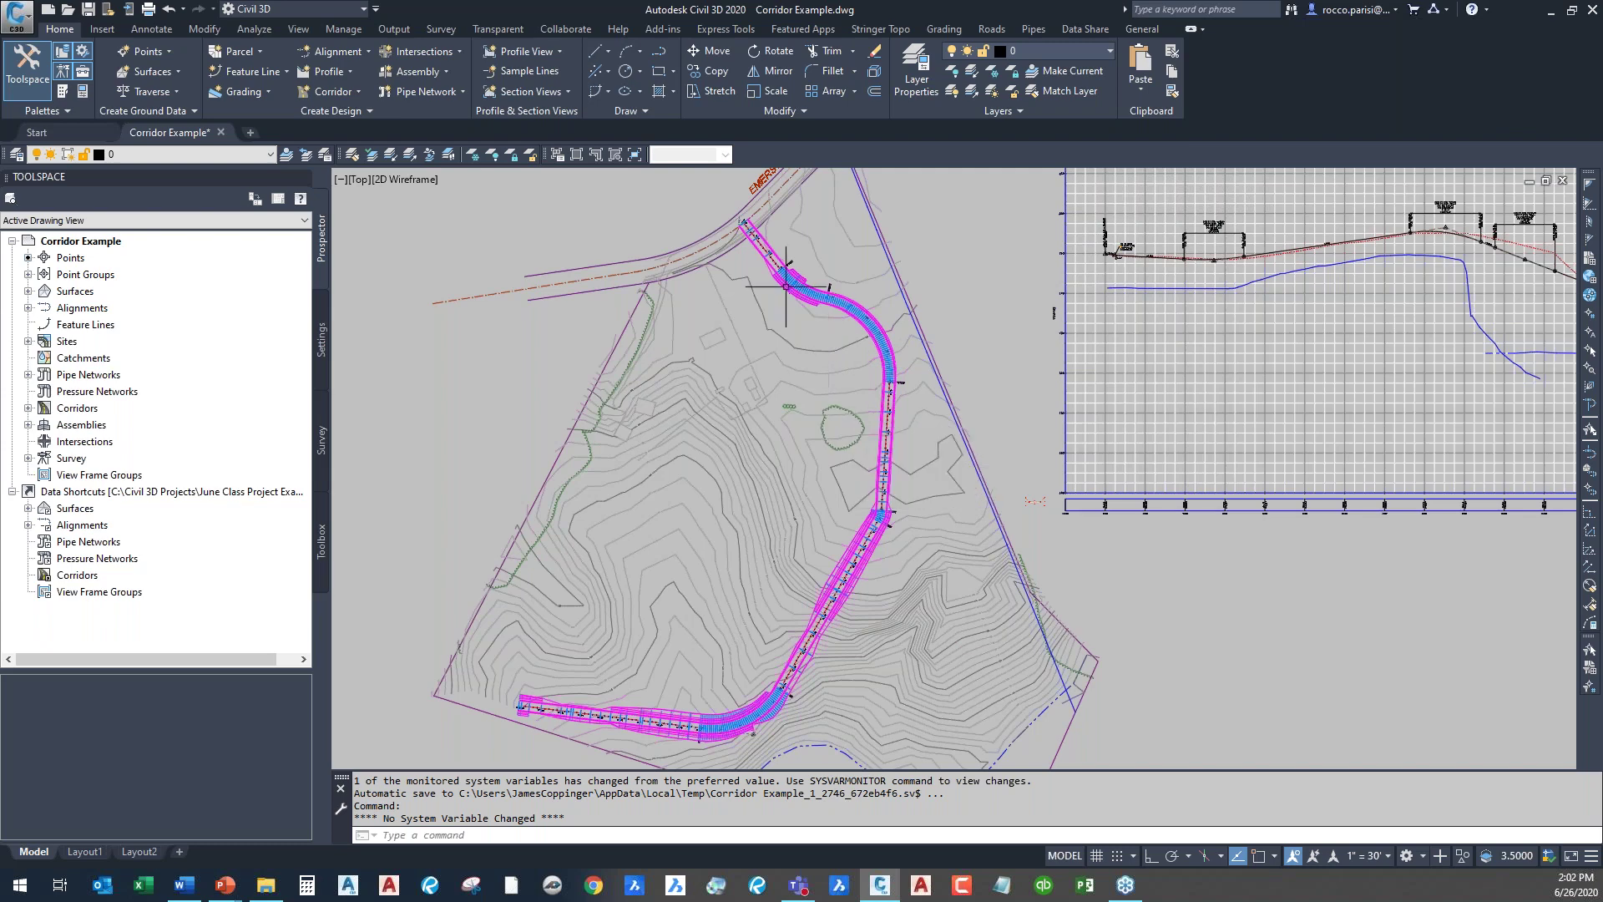
- Examine the Jordan Court corridor along its curves around stations 2+00 to 4+50 and in overview
scroll(831, 402, "up", 5)
scroll(823, 401, "up", 2)
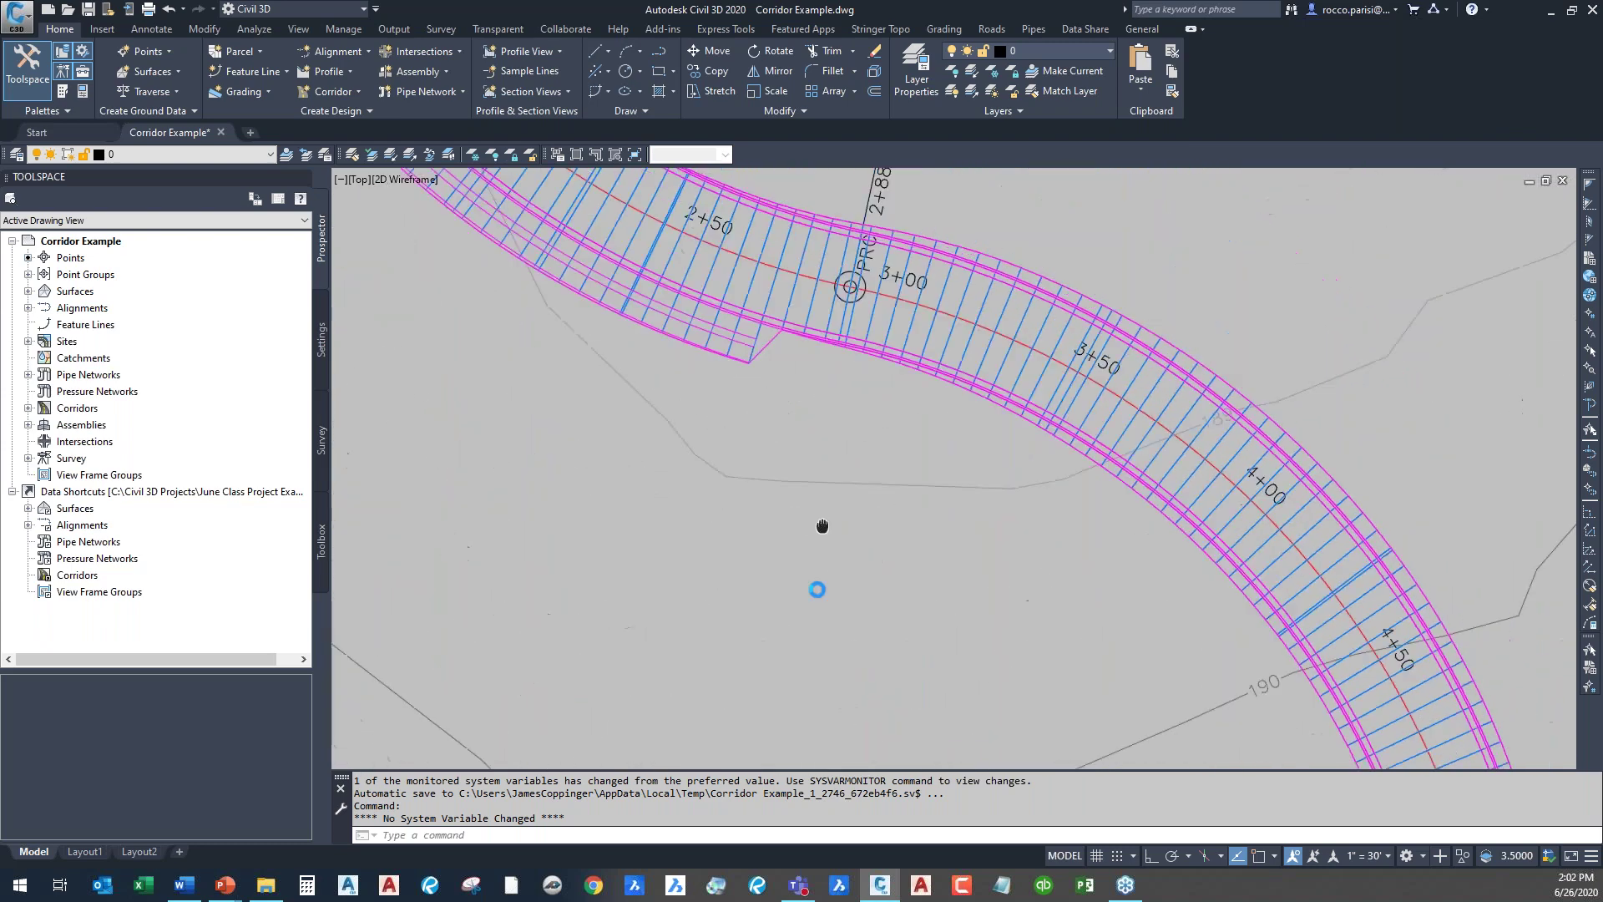
middle_click_drag(823, 400, 822, 619)
left_click(947, 474)
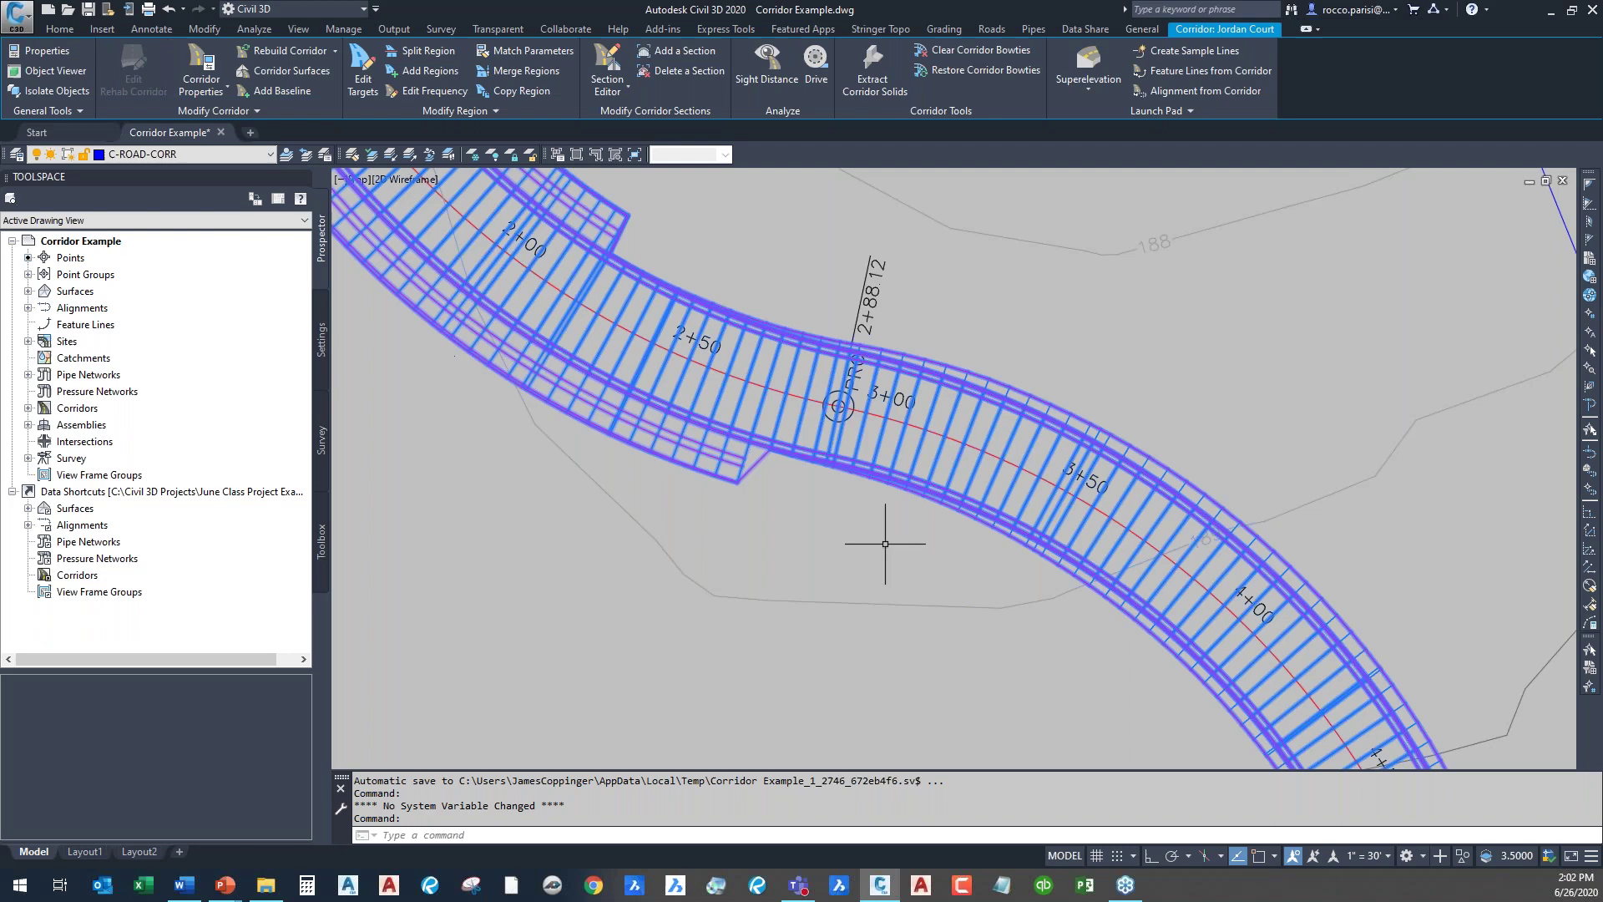
scroll(885, 544, "down", 4)
mouse_move(873, 573)
middle_mouse_down()
mouse_move(895, 328)
mouse_move(894, 429)
mouse_move(891, 414)
middle_mouse_up()
scroll(914, 390, "up", 4)
scroll(914, 390, "down", 4)
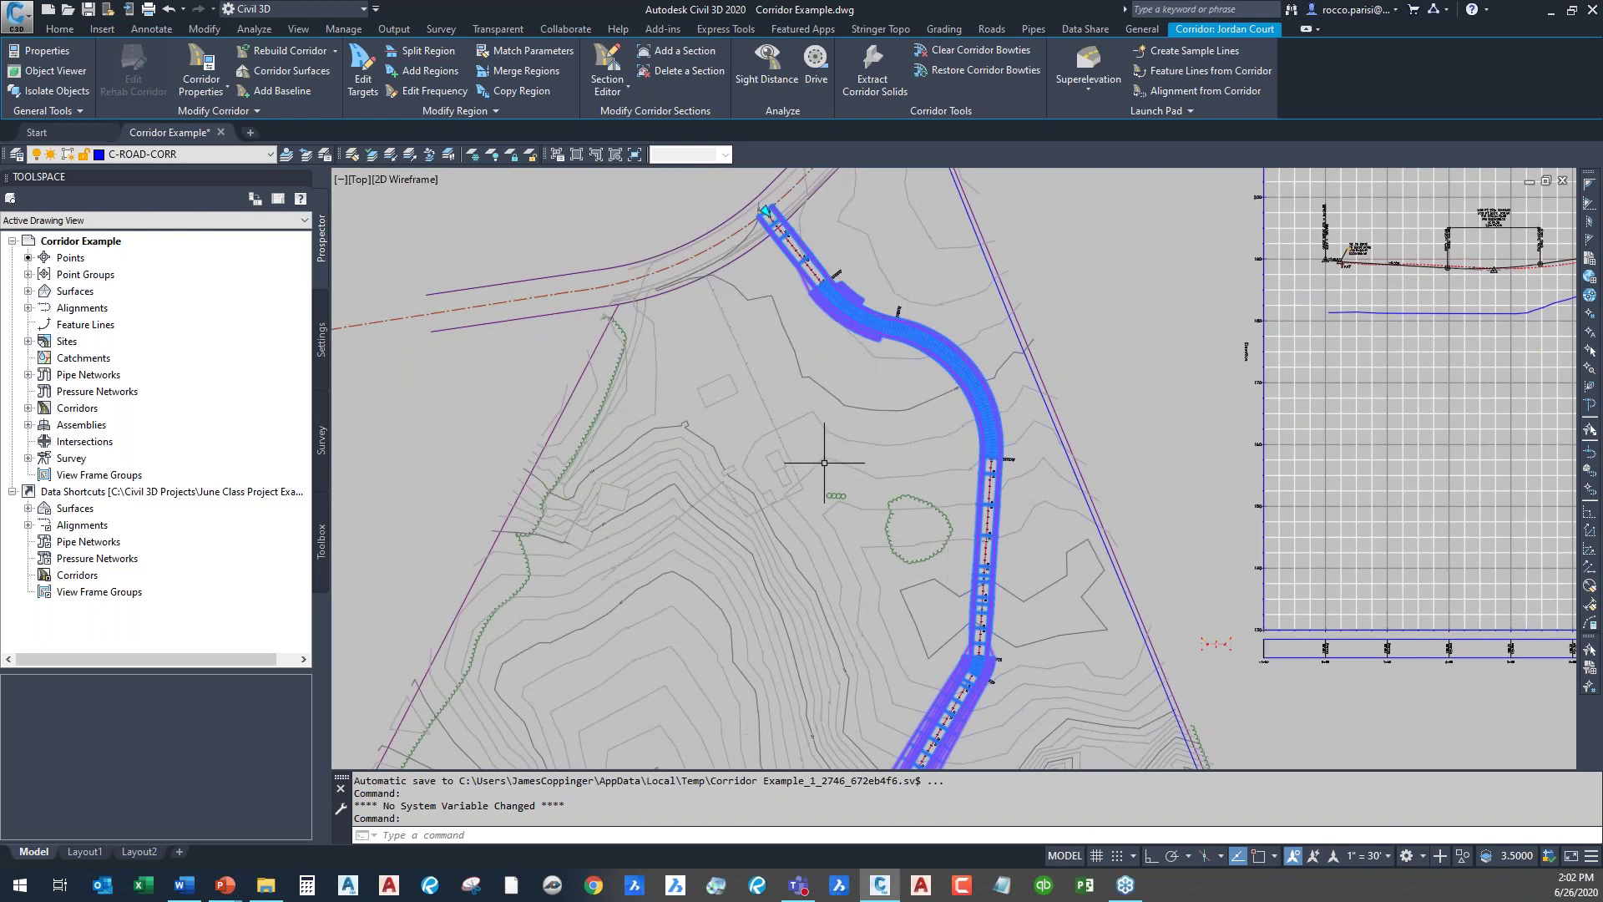
key("Escape")
key("Escape")
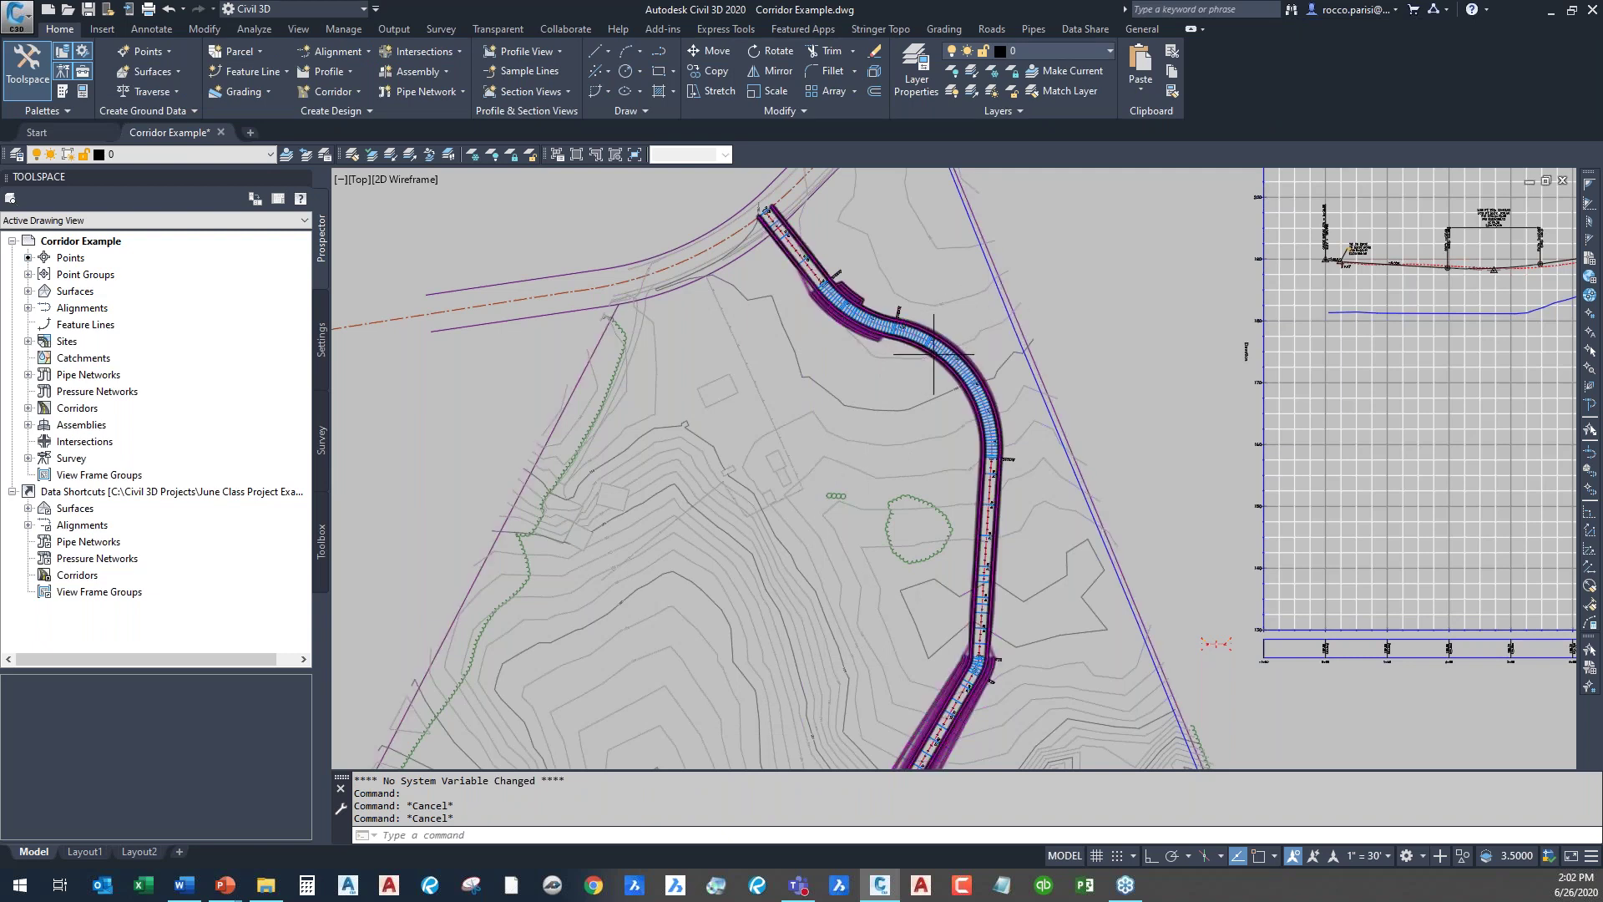
mouse_move(932, 354)
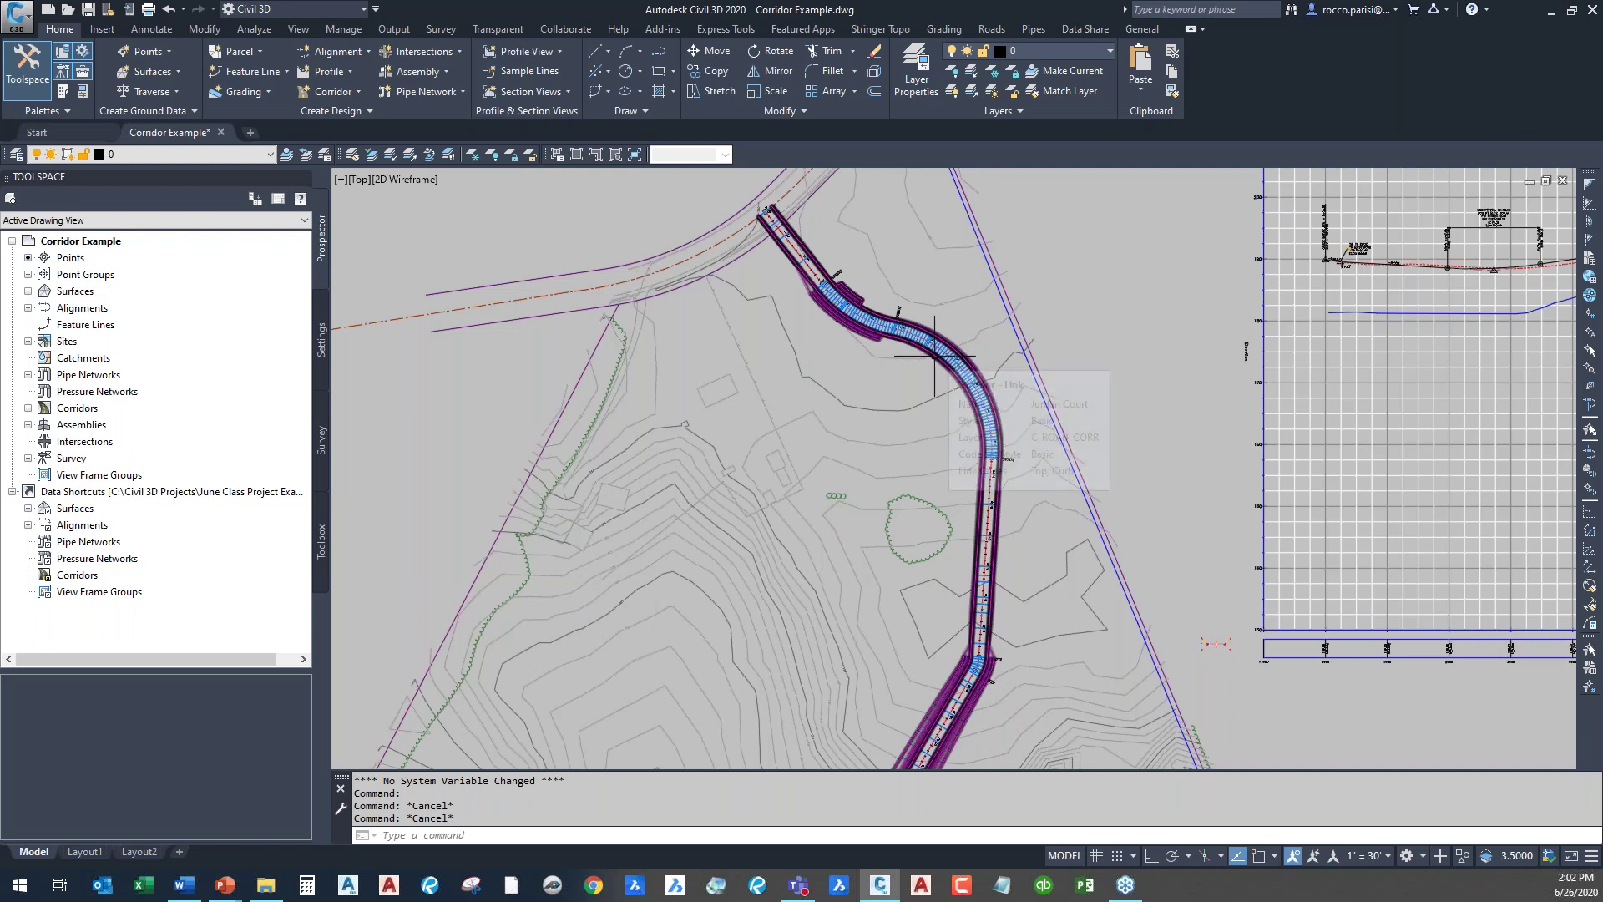
mouse_move(875, 393)
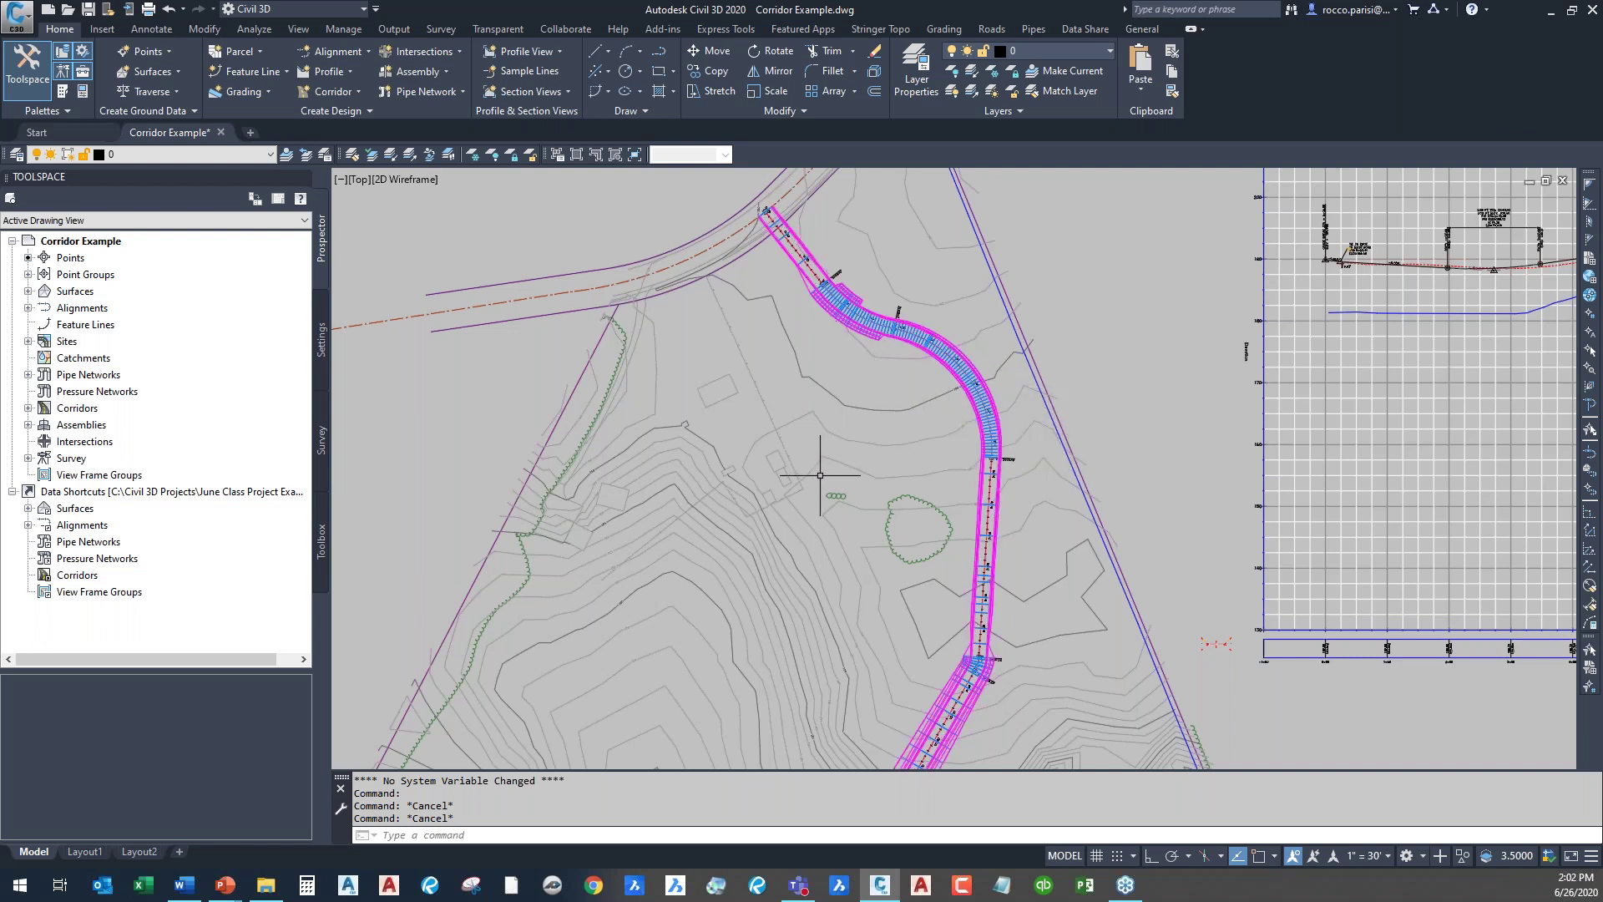
mouse_move(711, 572)
mouse_move(892, 456)
- Run Feature Lines from Corridor on the Jordan Court corridor, picking the overlapping right-side curb and daylight lines between stations 6+50 and 7+00
scroll(898, 329, "up", 5)
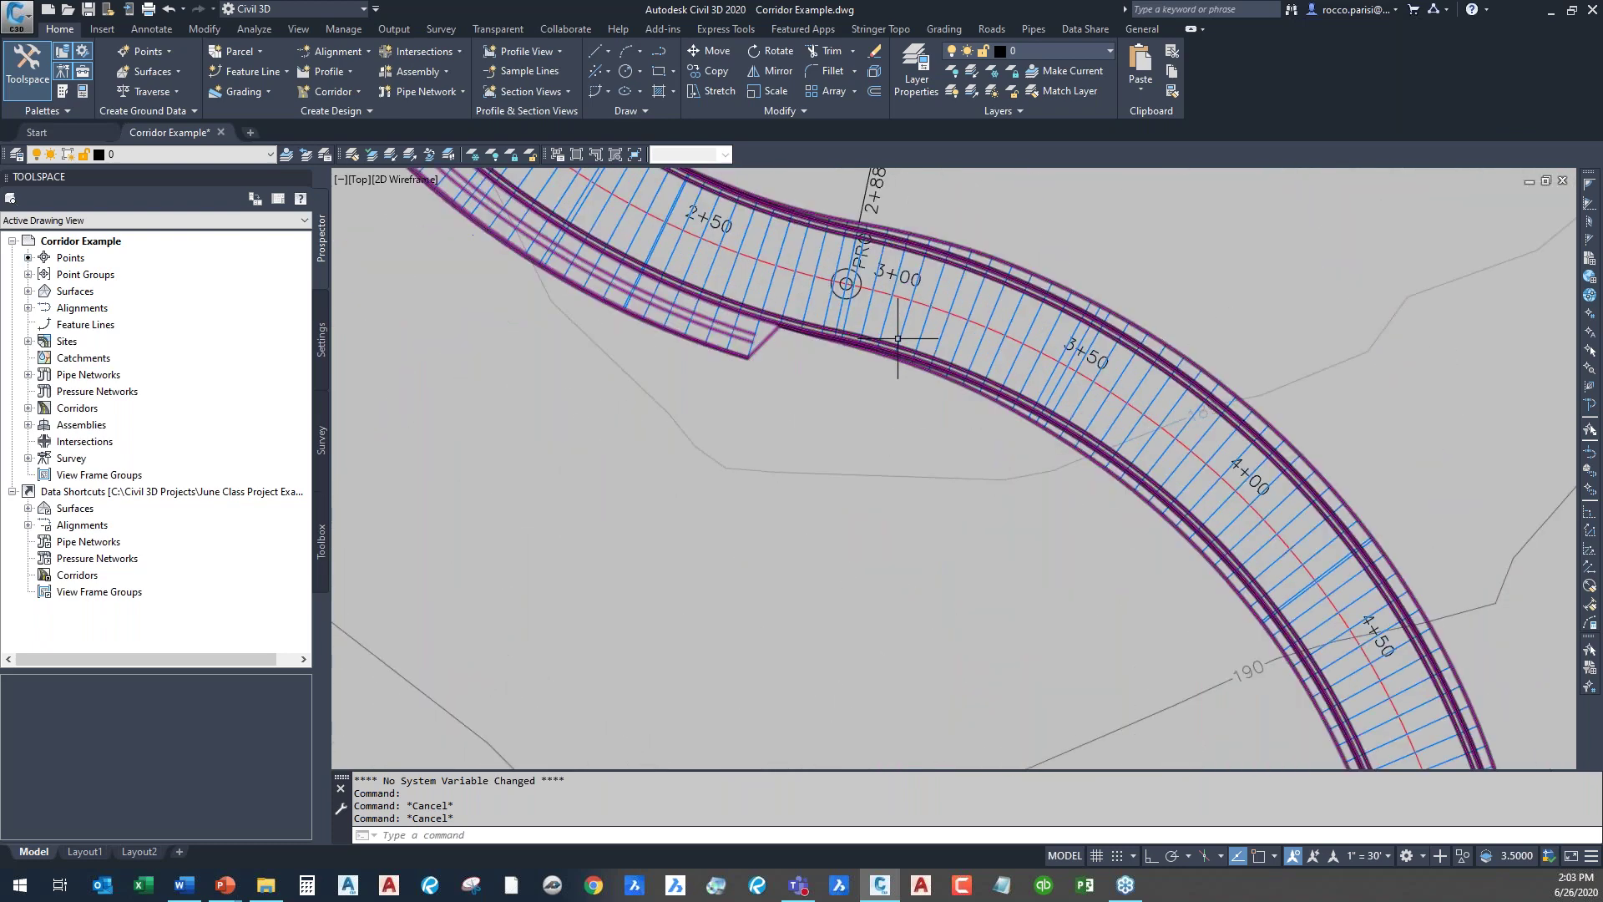
middle_click_drag(898, 330, 994, 196)
scroll(1031, 404, "down", 5)
mouse_move(1031, 404)
middle_mouse_down()
mouse_move(996, 359)
mouse_move(980, 490)
middle_mouse_up()
scroll(996, 359, "up", 6)
scroll(952, 387, "down", 1)
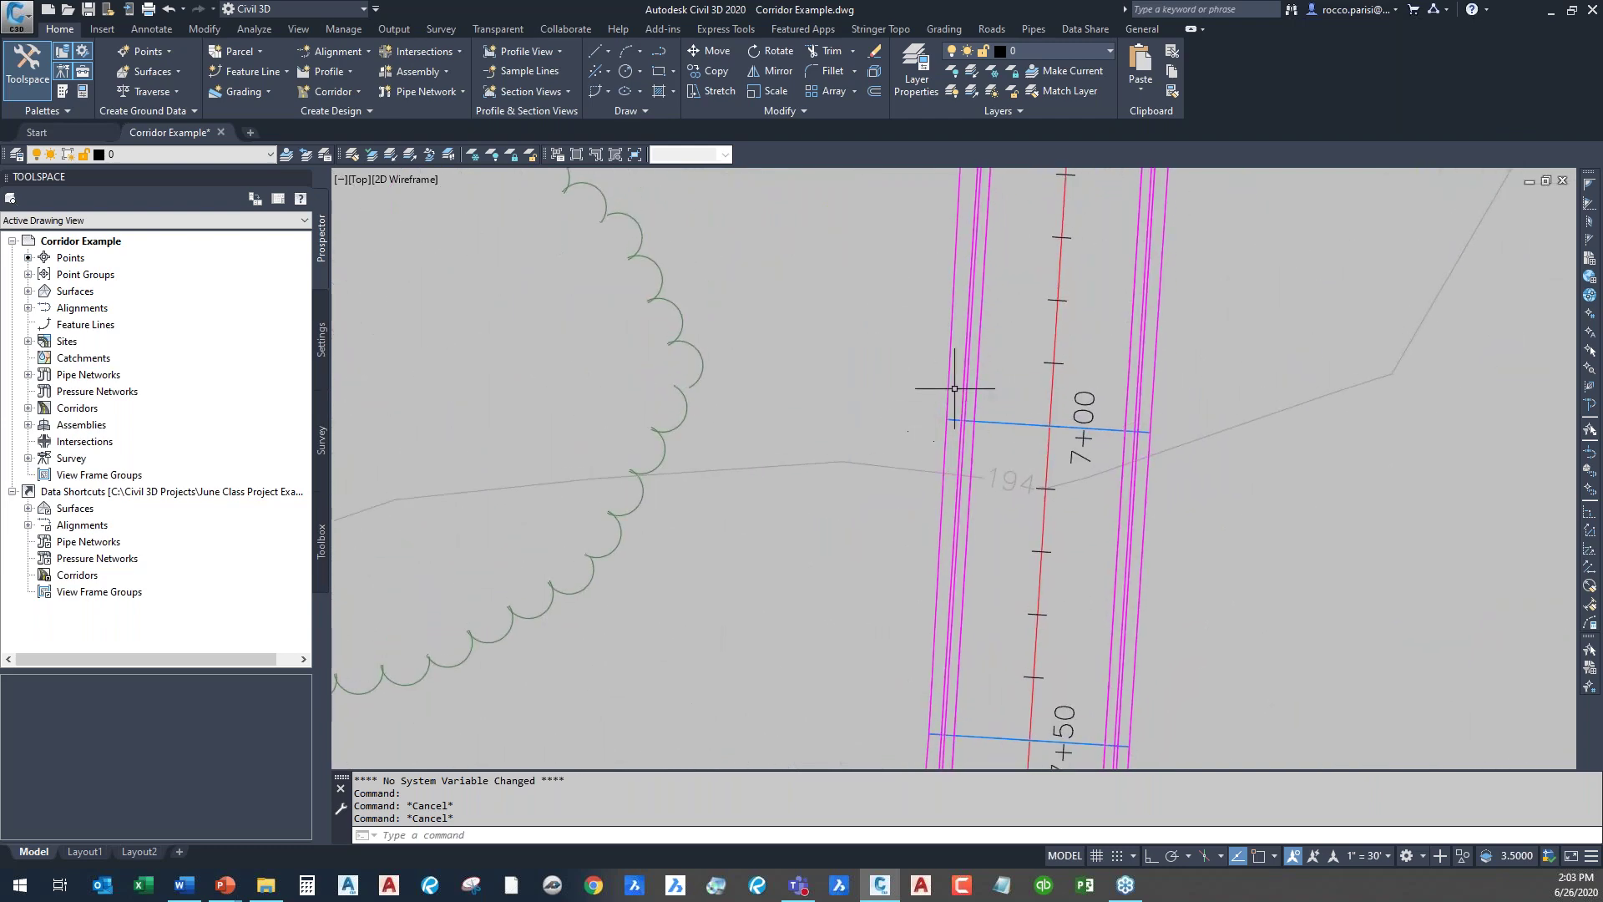
scroll(941, 401, "down", 5)
middle_click_drag(941, 401, 916, 487)
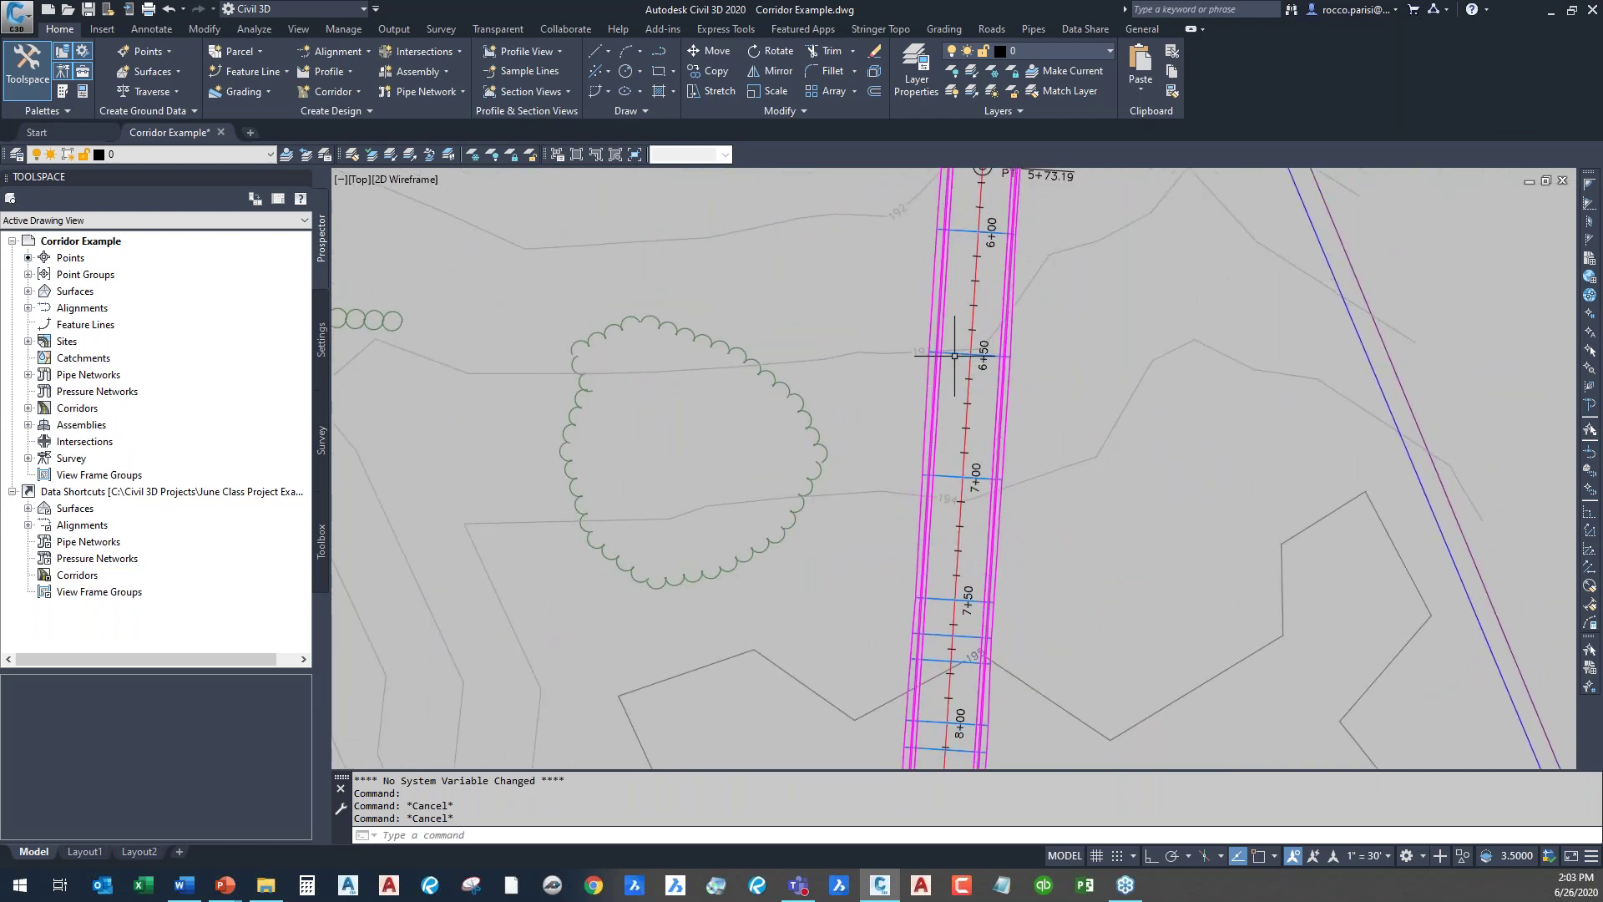
left_click(954, 357)
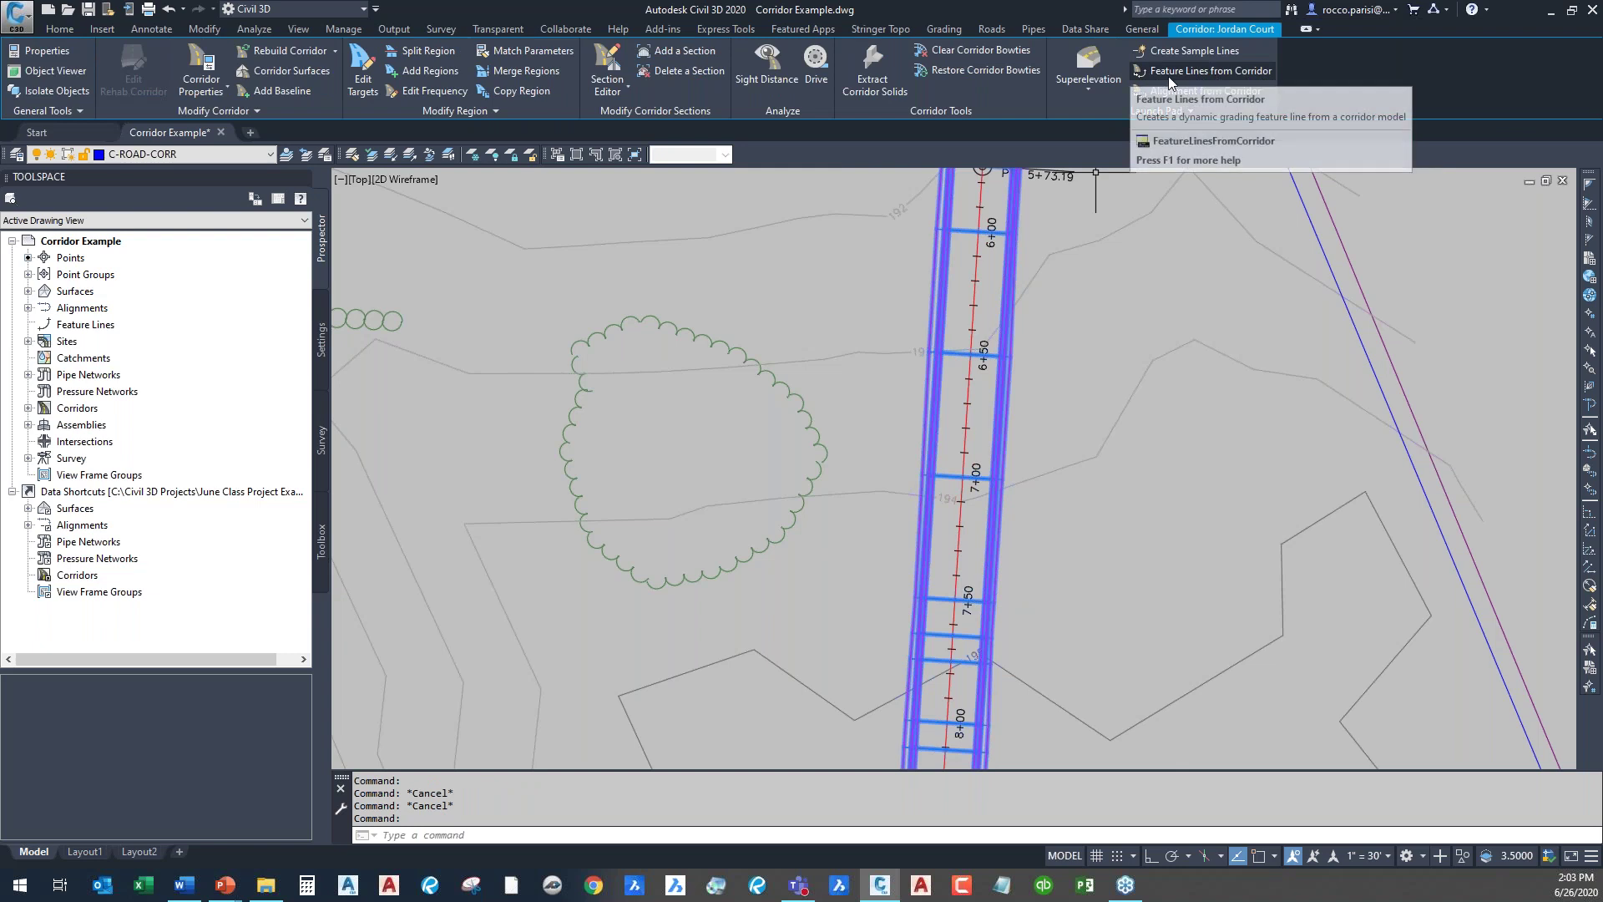
left_click(1224, 72)
scroll(929, 389, "up", 3)
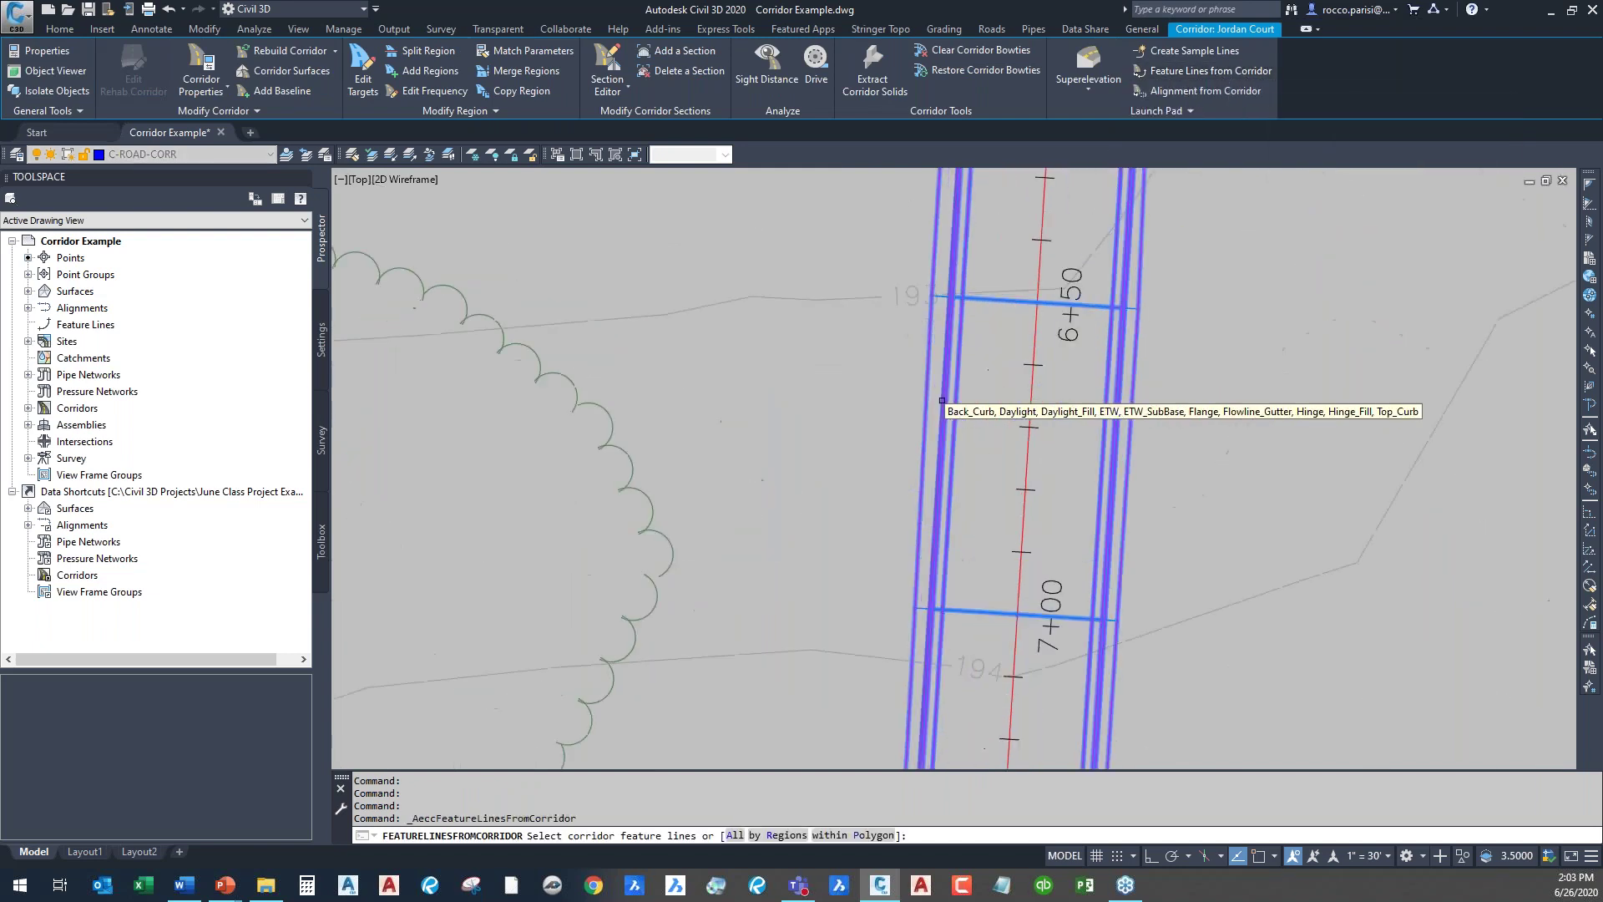
left_click(939, 393)
key("Return")
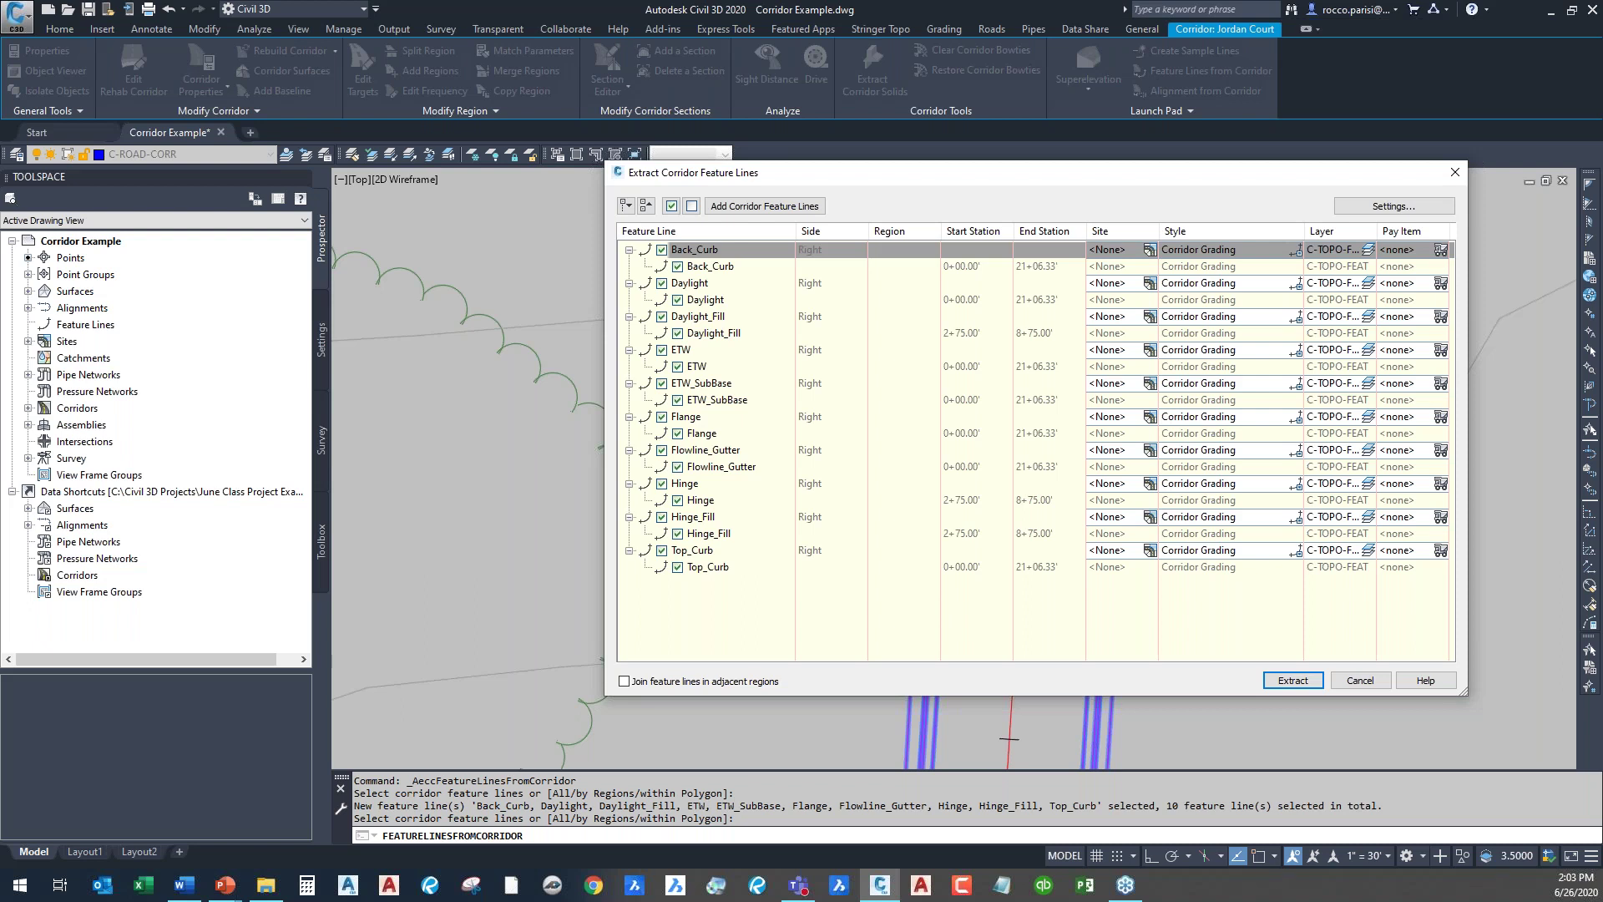
- Exclude all listed corridor feature lines from the extraction except Back_Curb, and reposition the extraction dialog
left_click(693, 209)
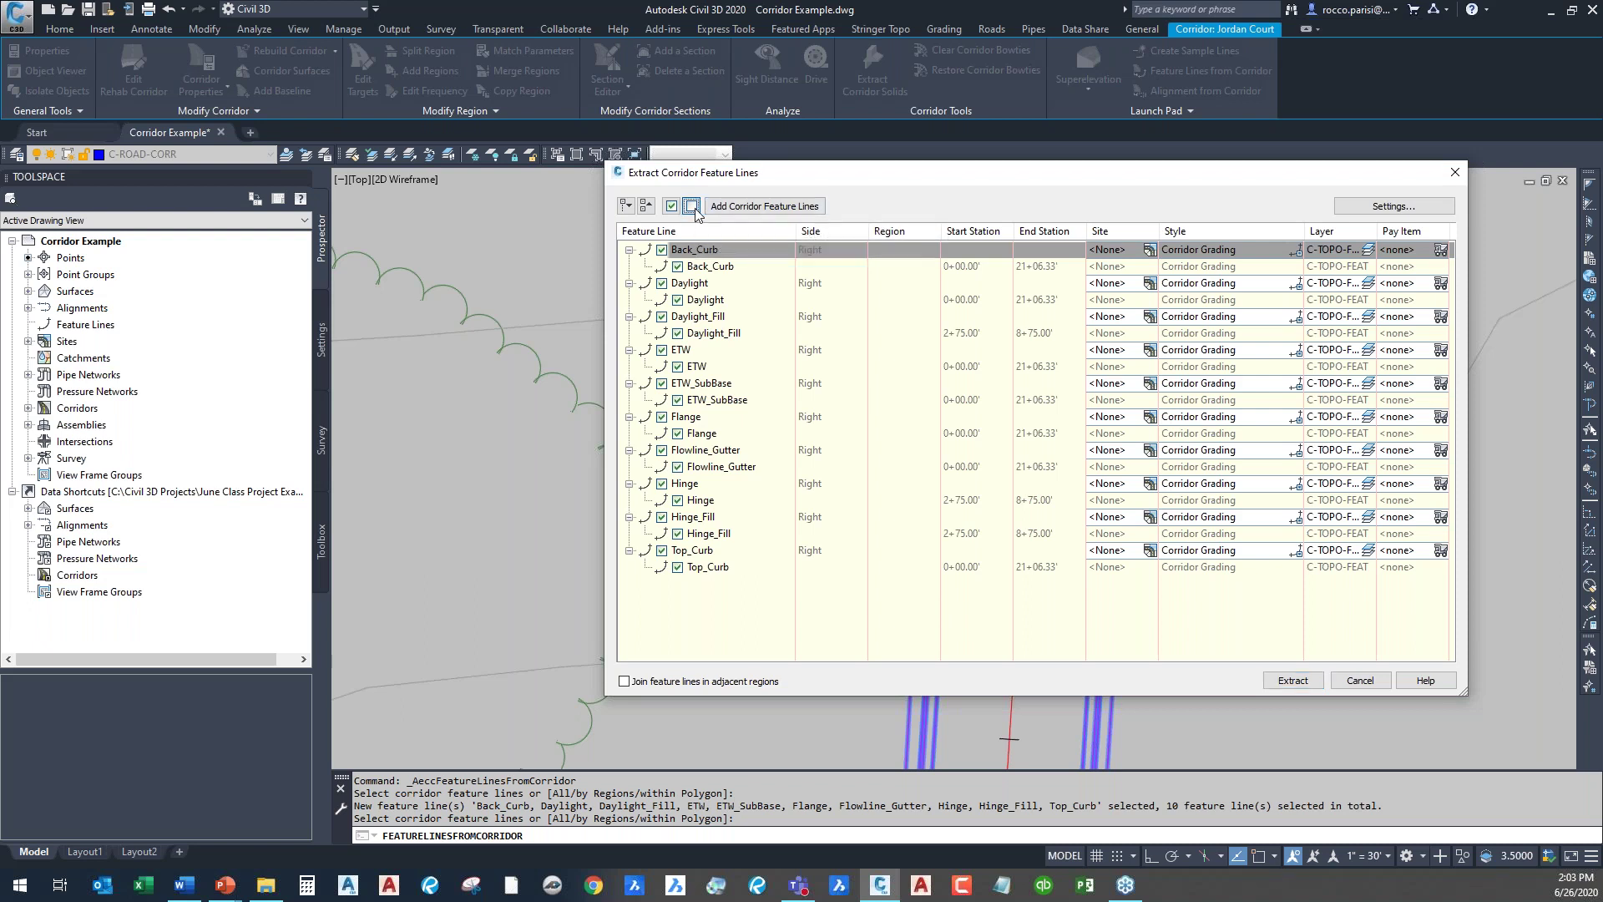
left_click(678, 266)
left_click_drag(842, 190, 660, 719)
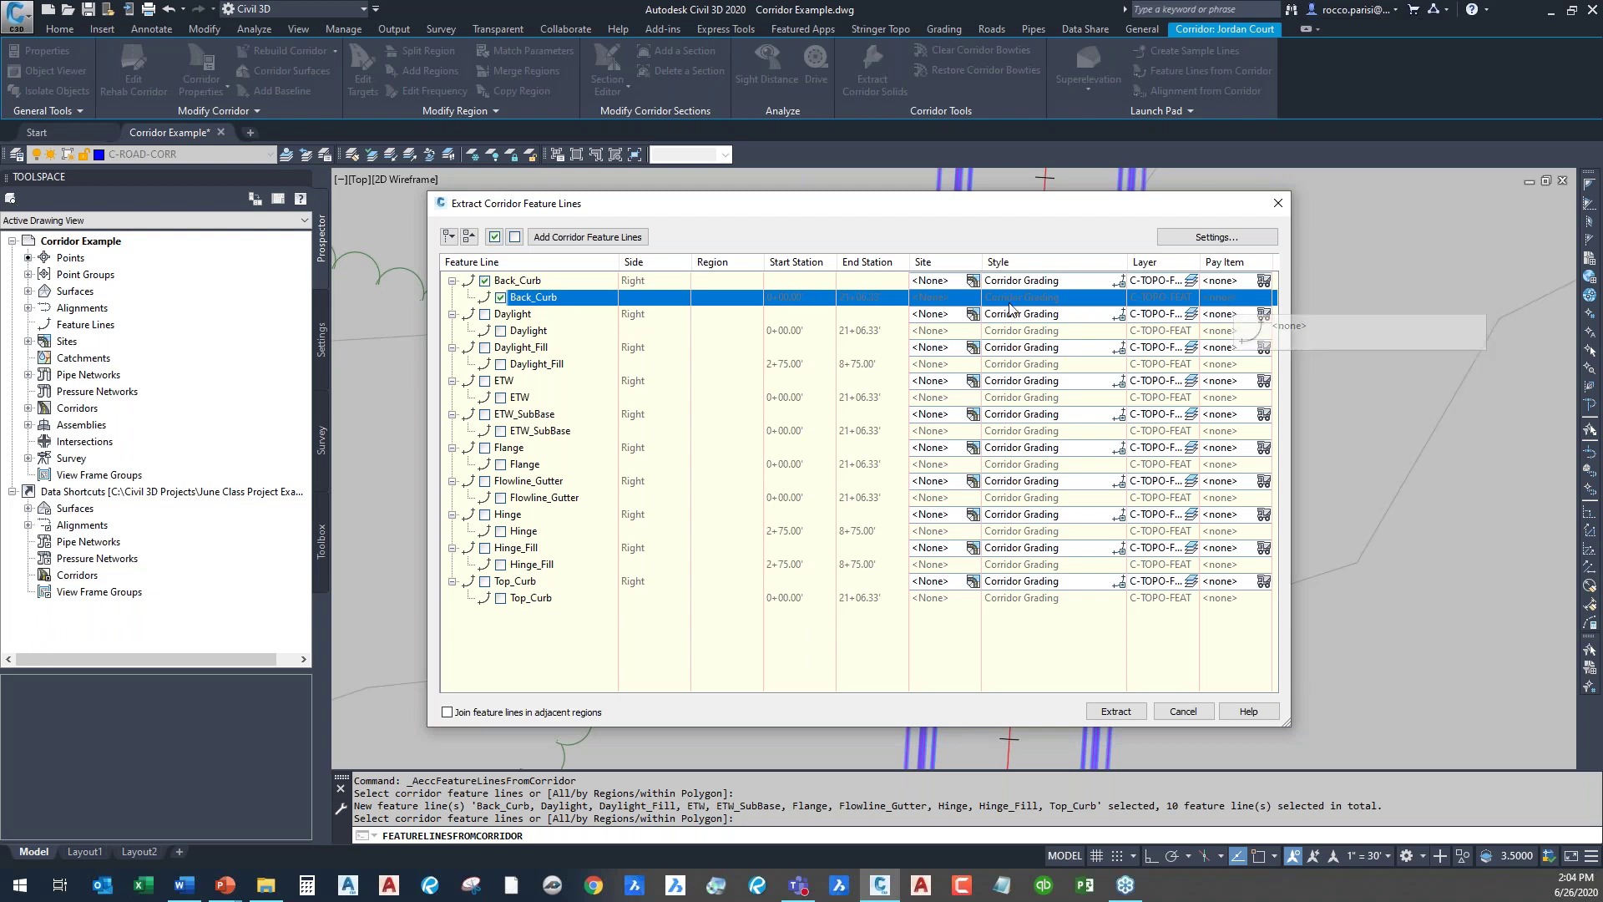
- Assign the Back_Curb line to Survey Site and extract it as a feature line
left_click(971, 297)
left_click(1006, 303)
left_click(959, 332)
left_click(933, 334)
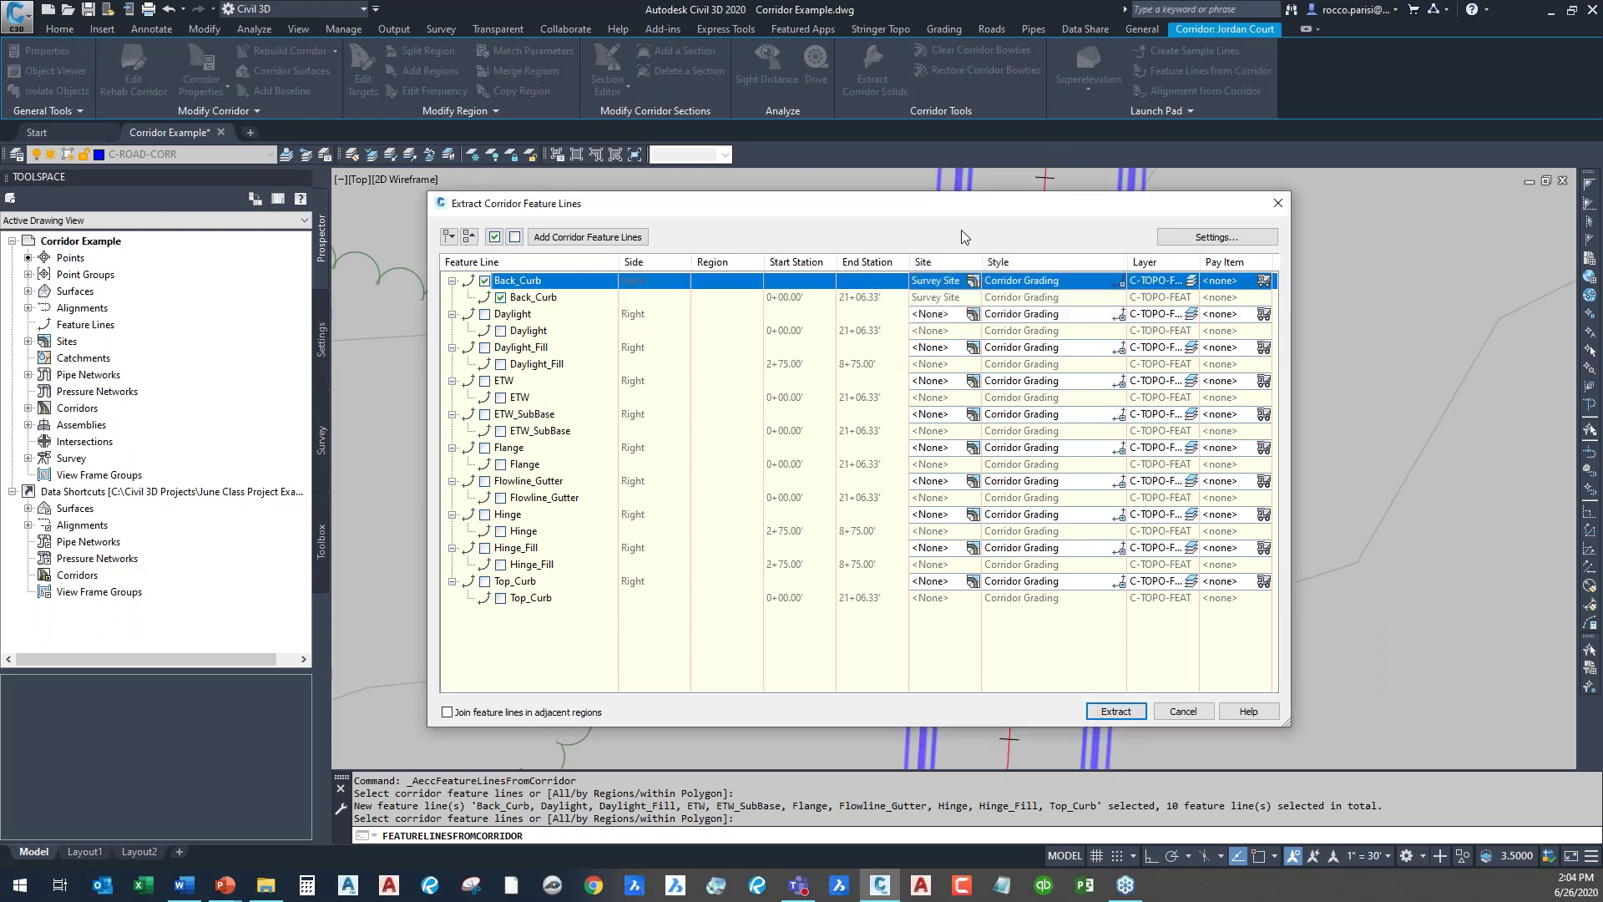
left_click(1126, 716)
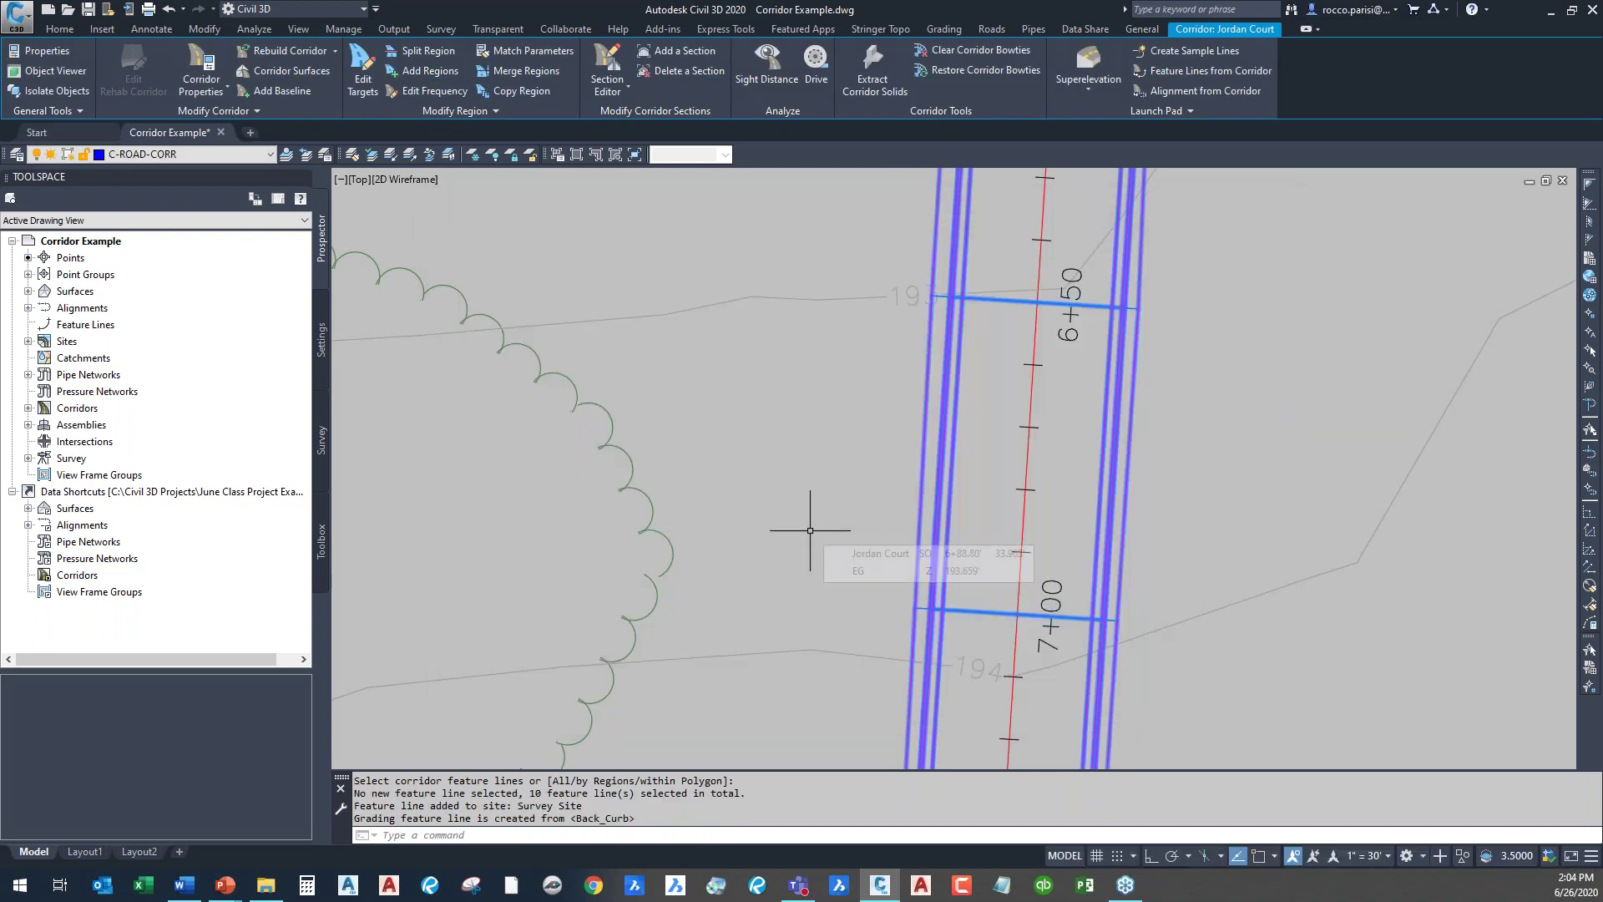
- Open the properties of the extracted curb feature line and name it BACK OF CURB
key("Escape")
left_click(938, 480)
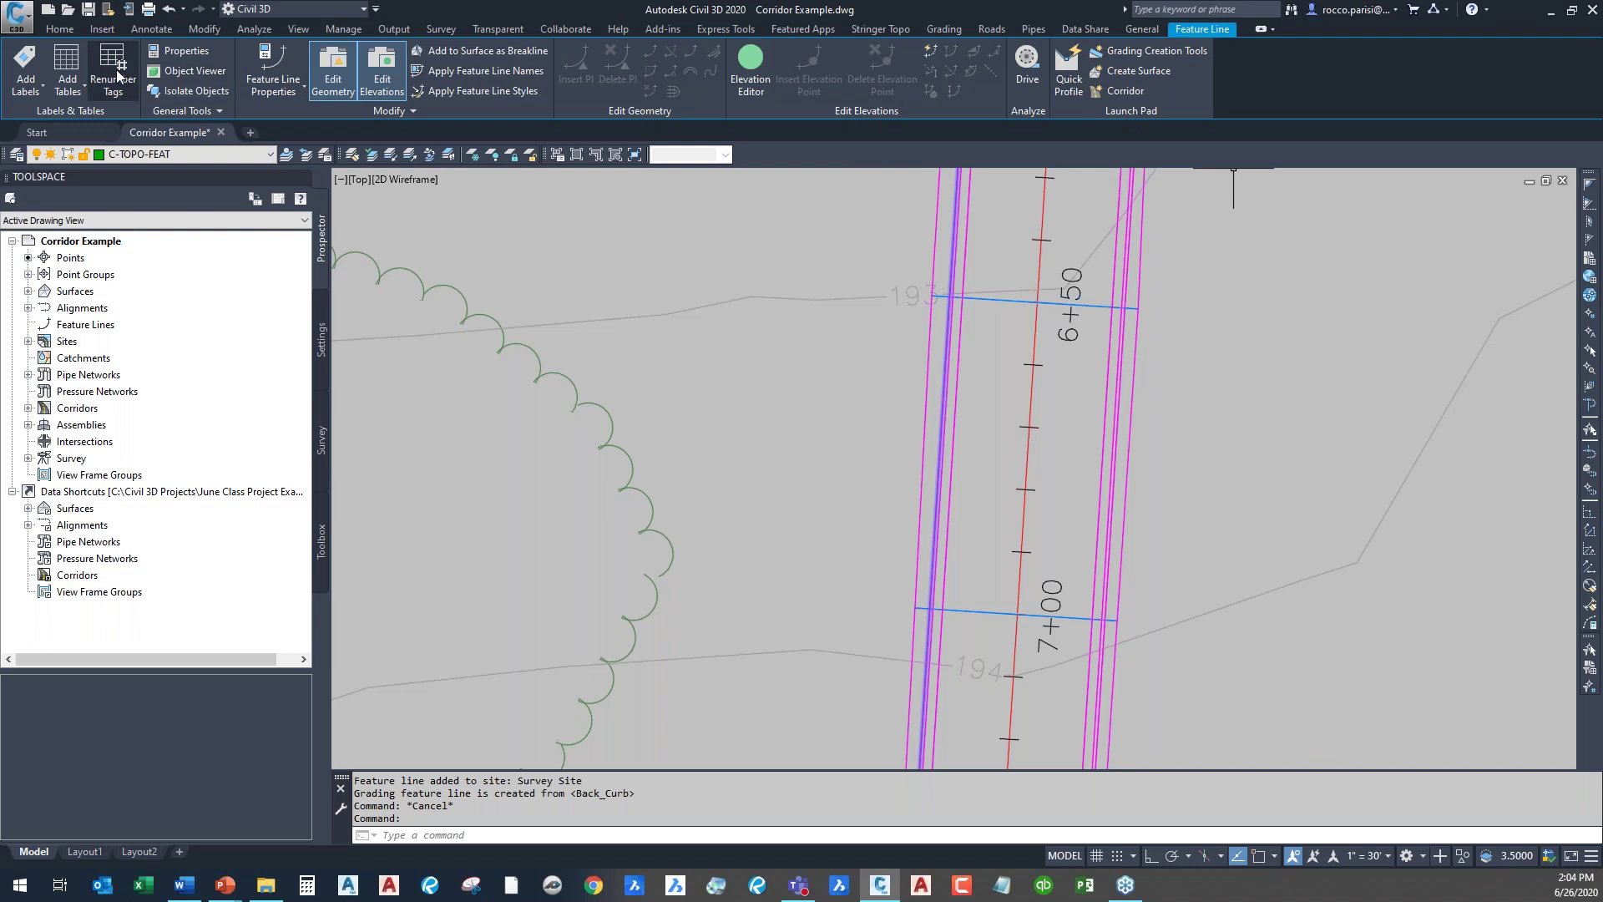
left_click(269, 67)
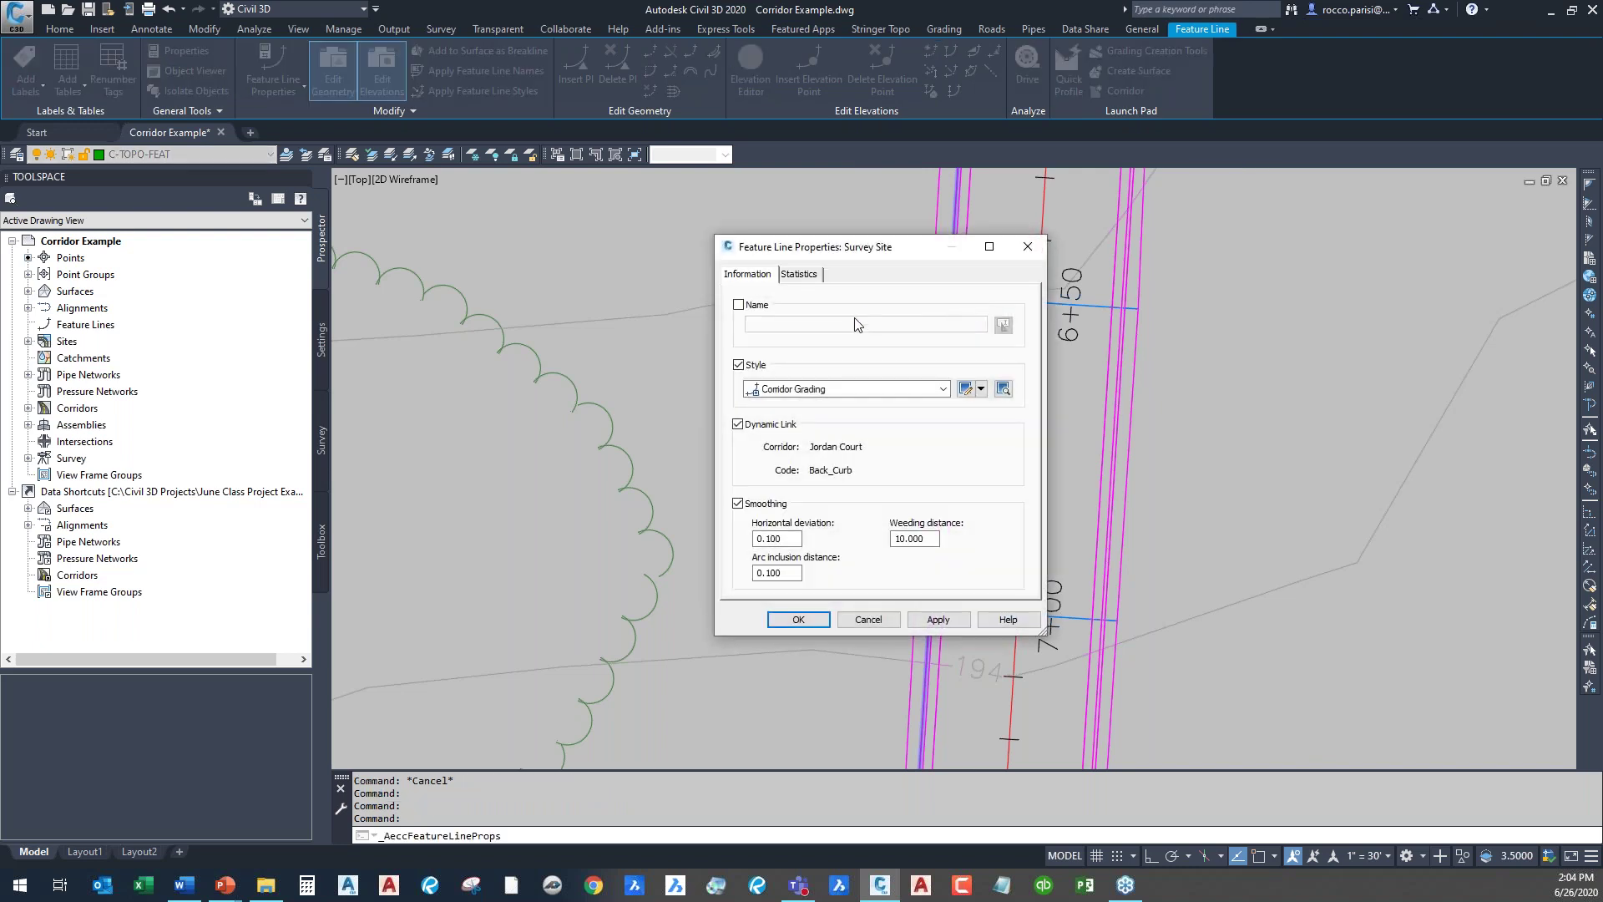
left_click(762, 306)
left_click(779, 323)
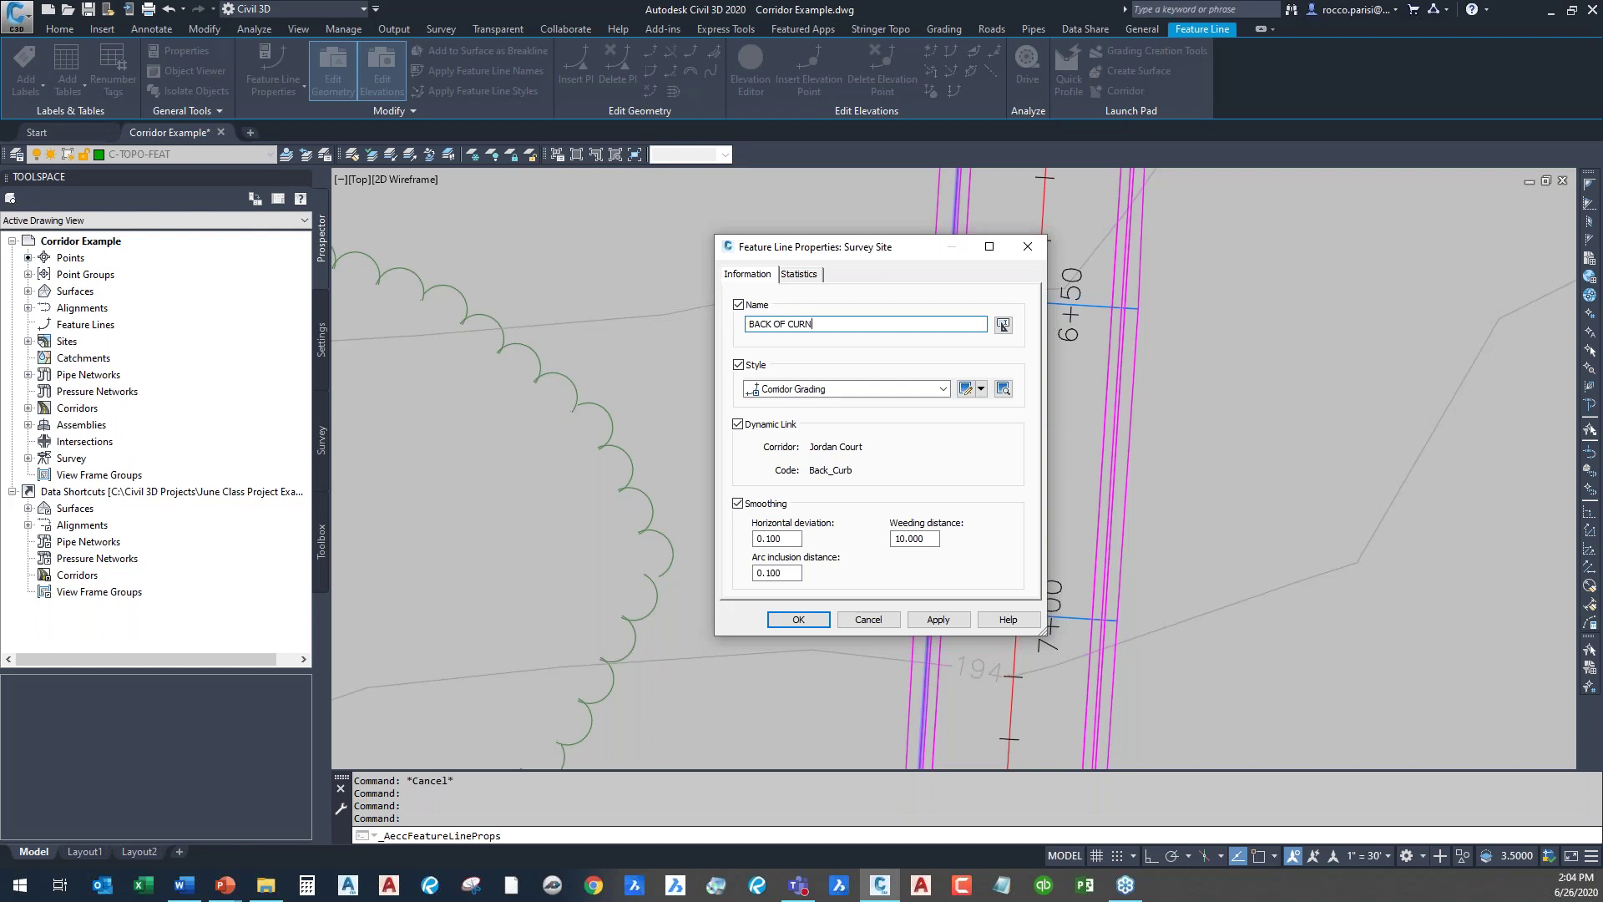
- Set the feature line's style to Basic, review that style's display settings, and apply the properties
left_click(929, 388)
scroll(821, 412, "up", 1)
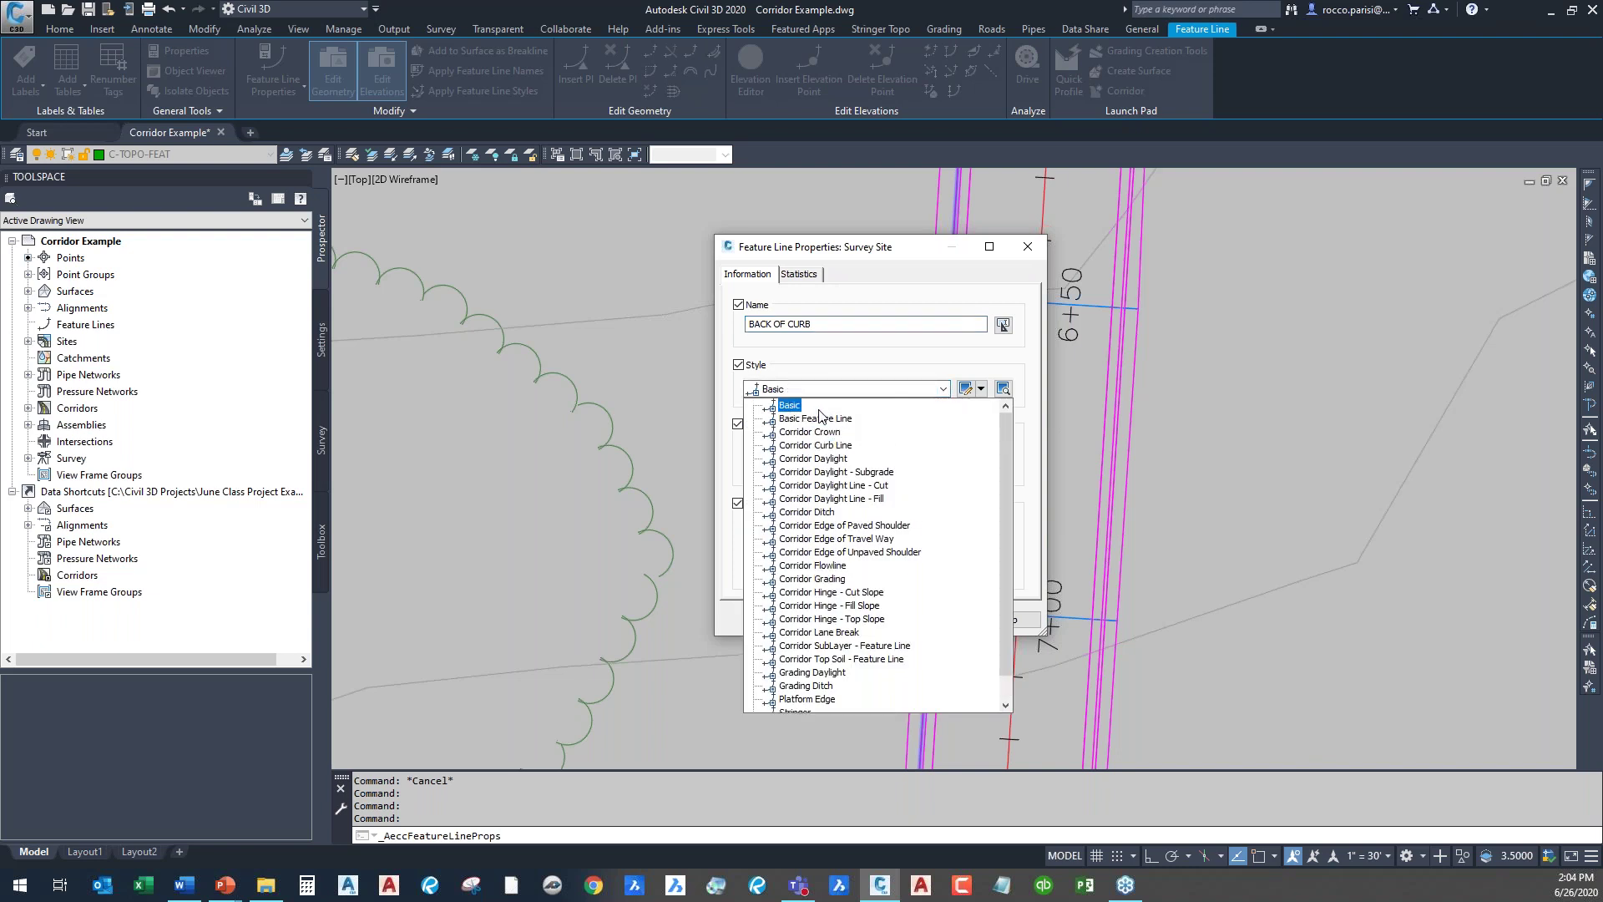
left_click(795, 407)
left_click(966, 392)
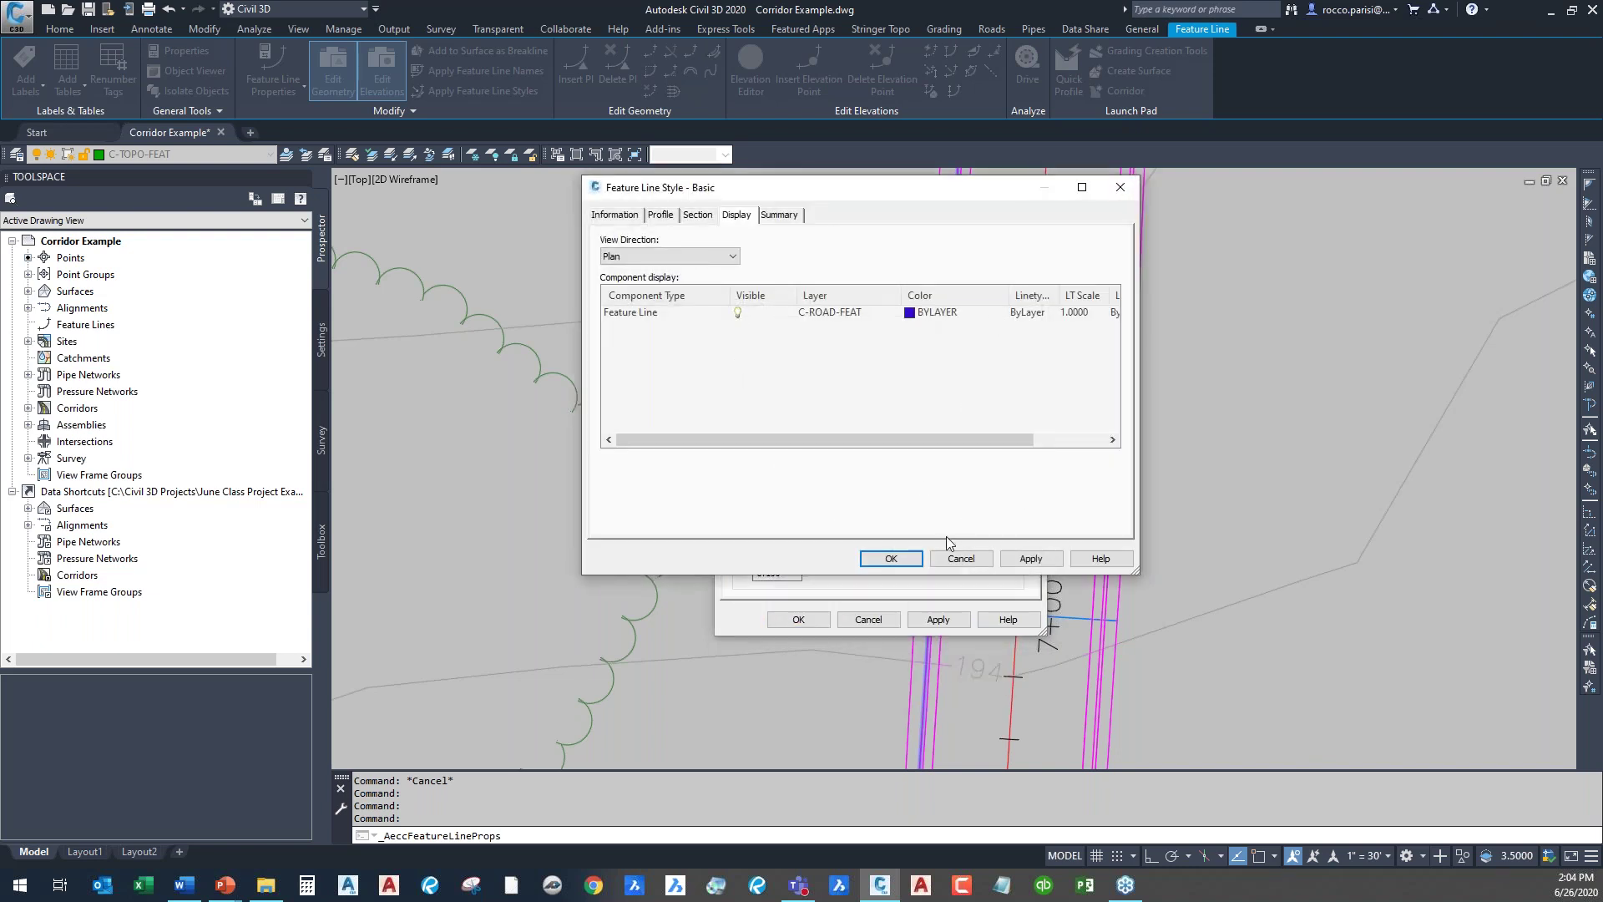
left_click(938, 560)
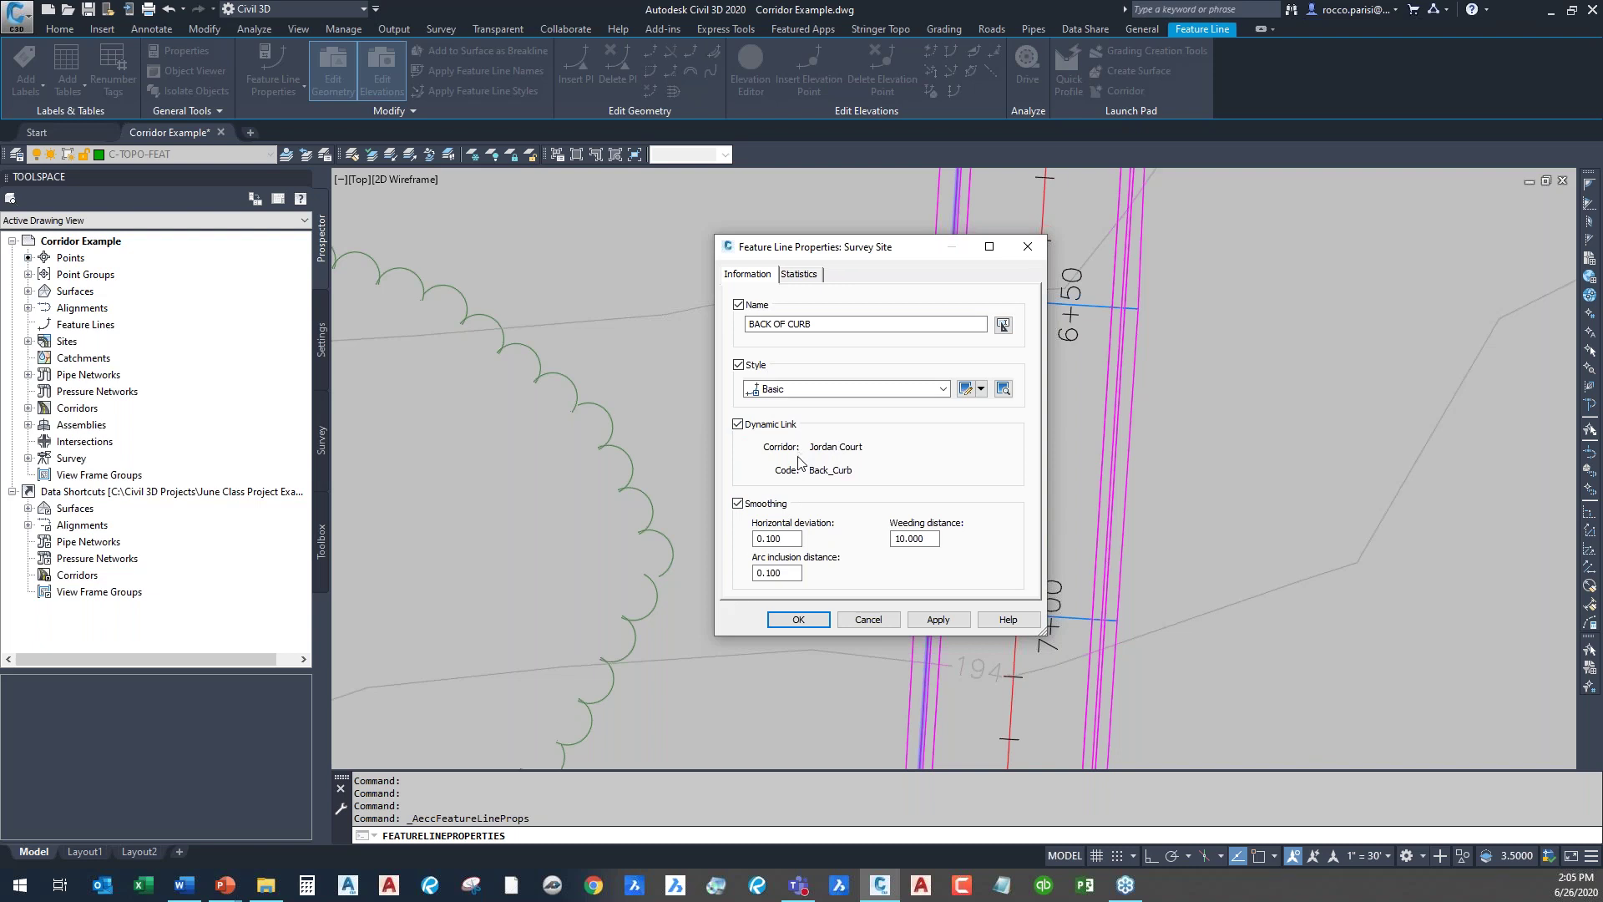
left_click(798, 619)
key("Escape")
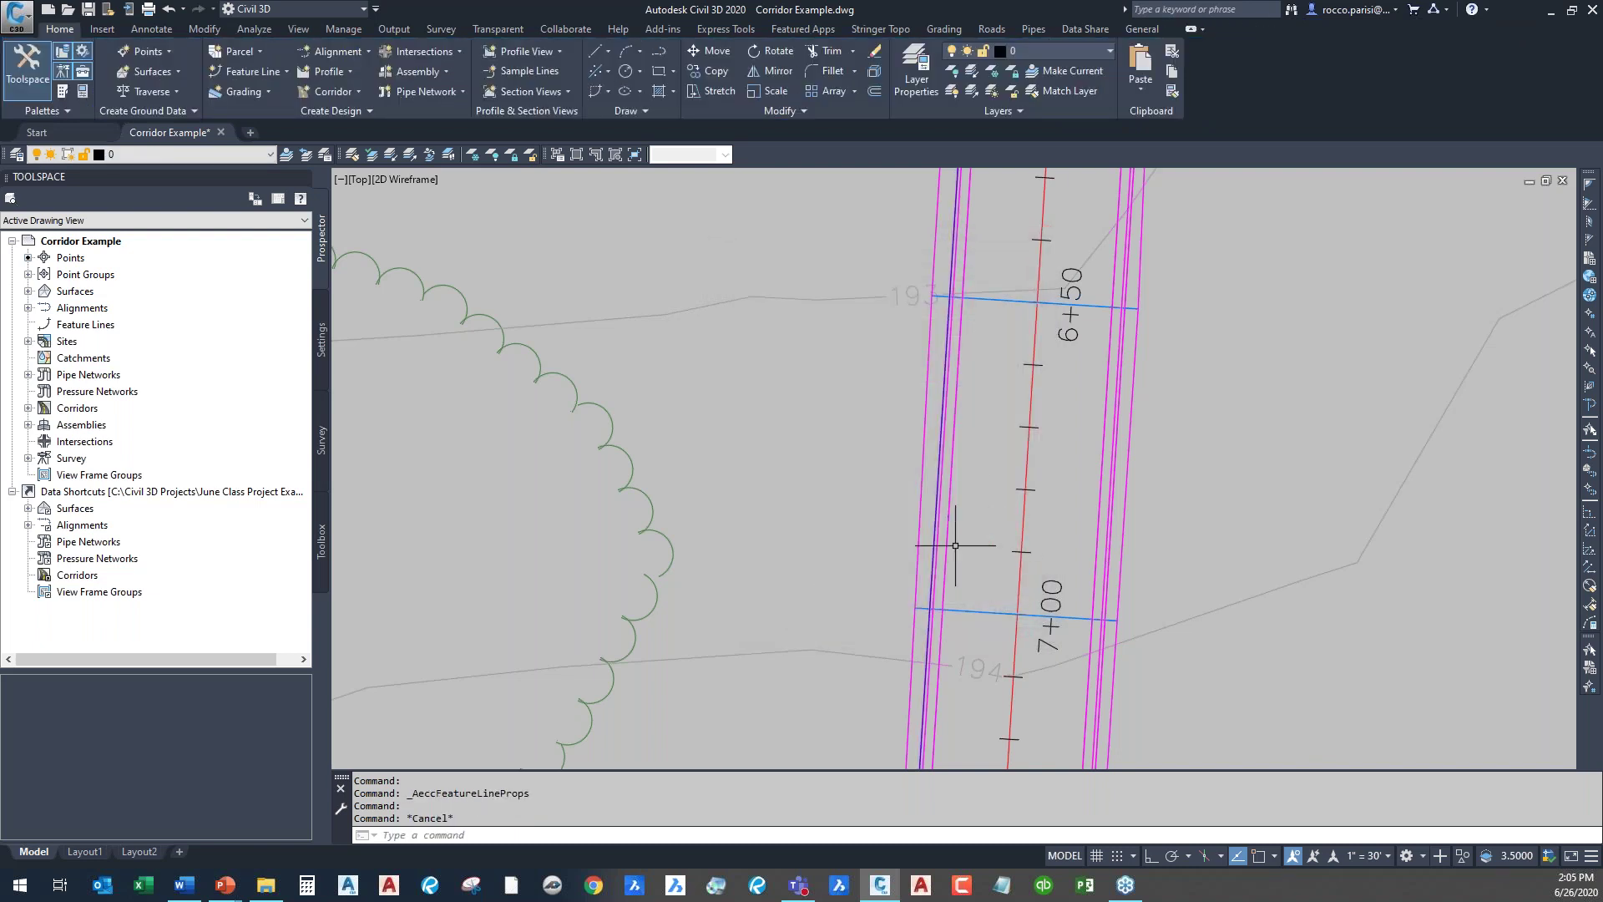
- Inspect the BACK OF CURB feature line's course along the corridor
left_click(942, 518)
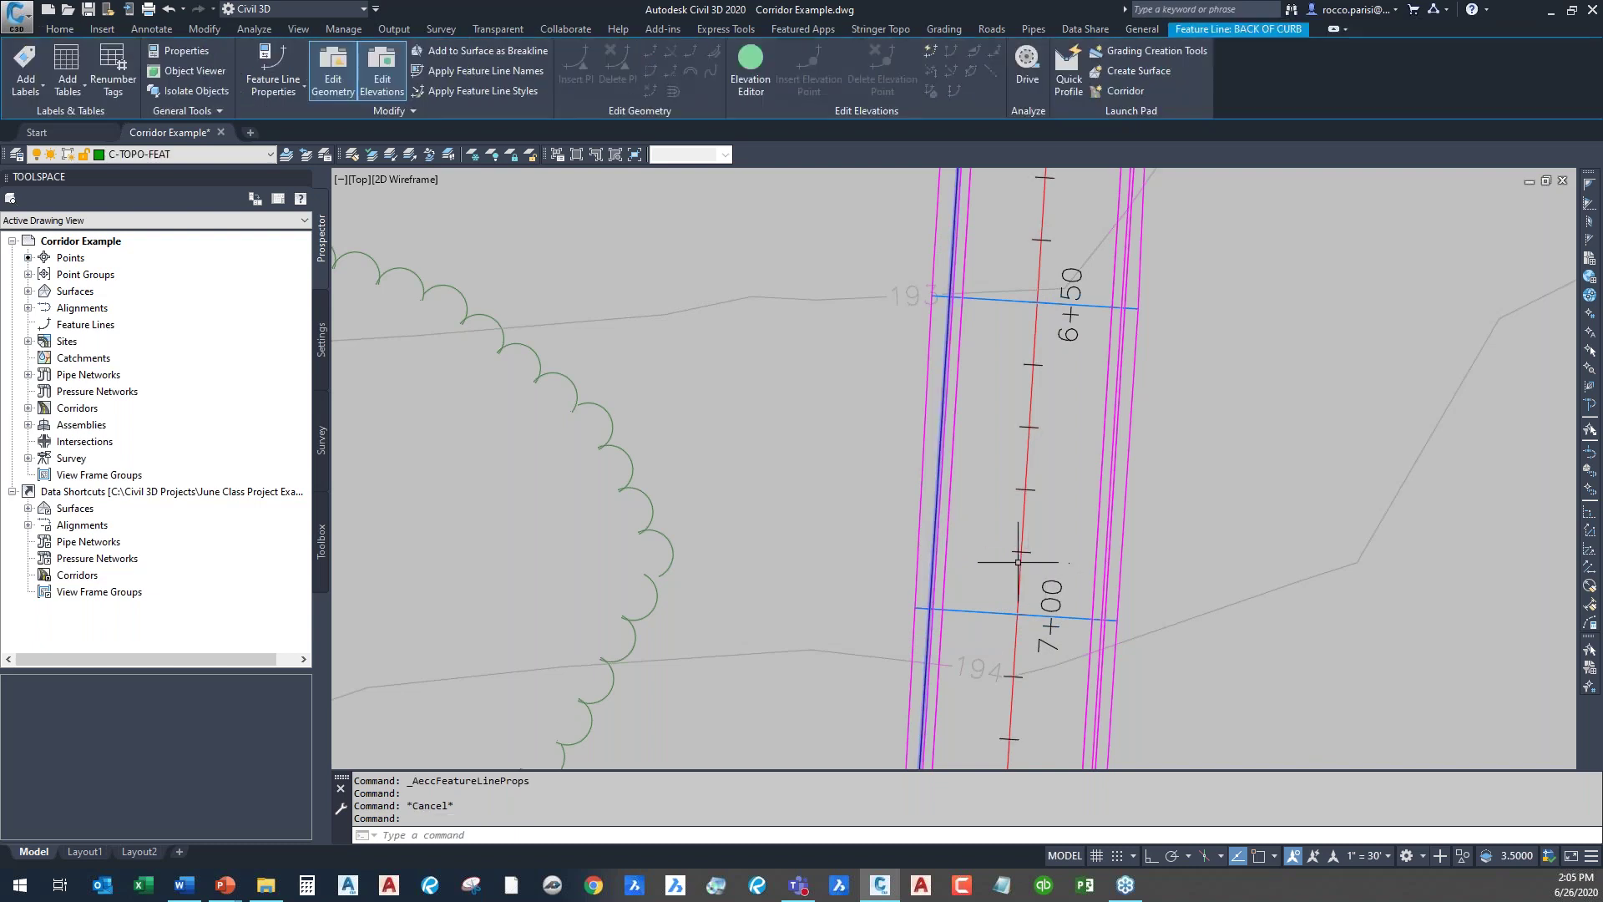
key("Escape")
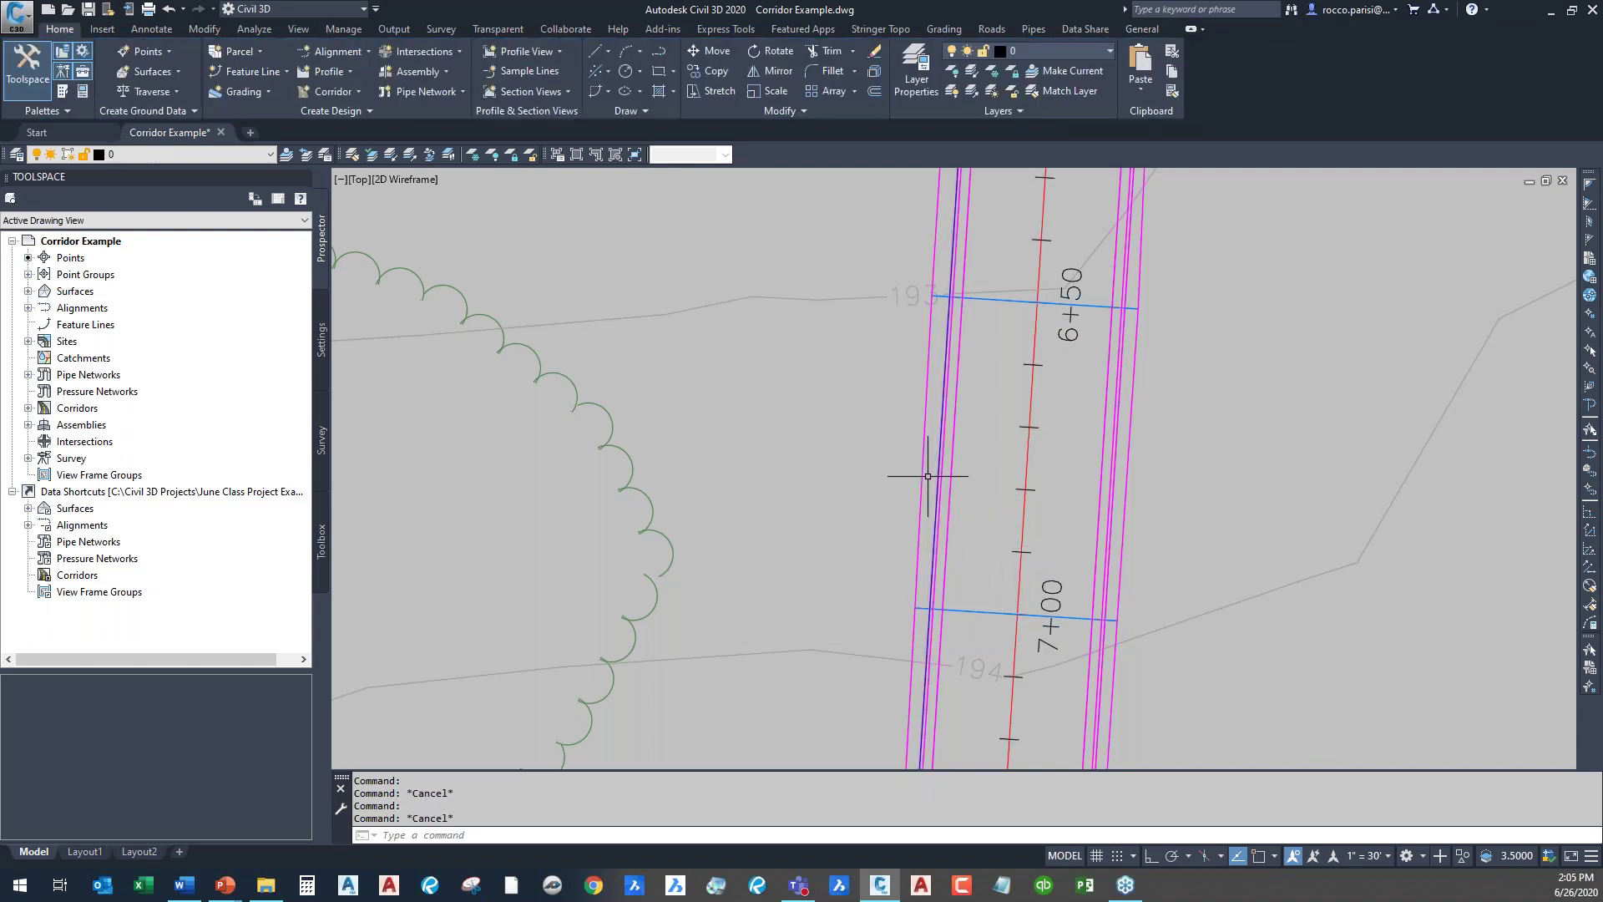
left_click(935, 480)
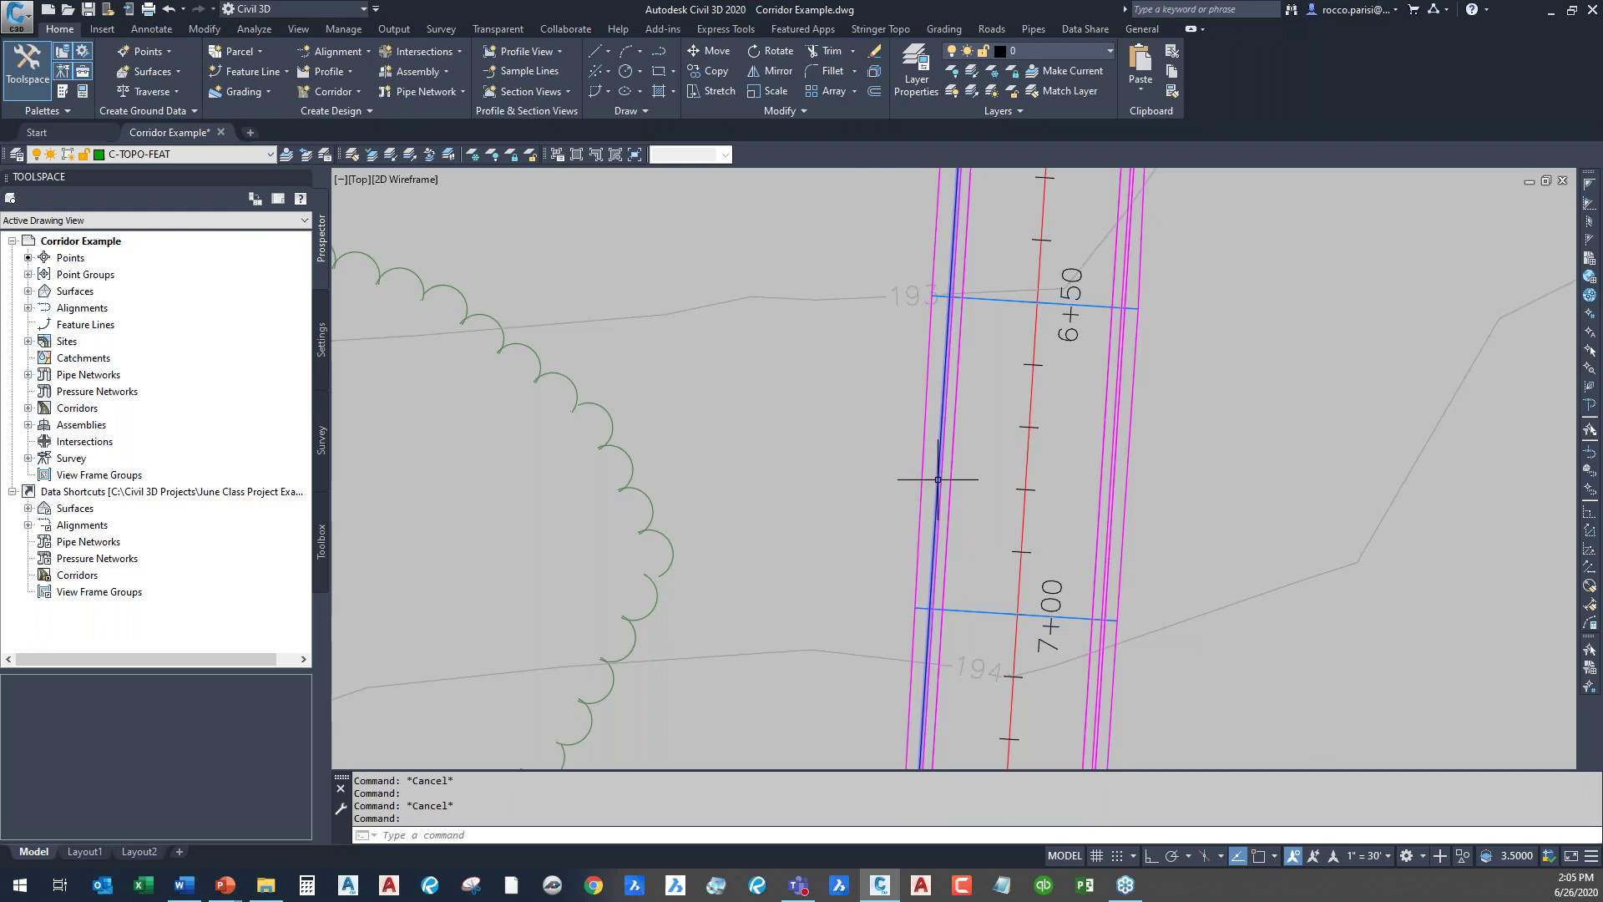
scroll(935, 479, "down", 6)
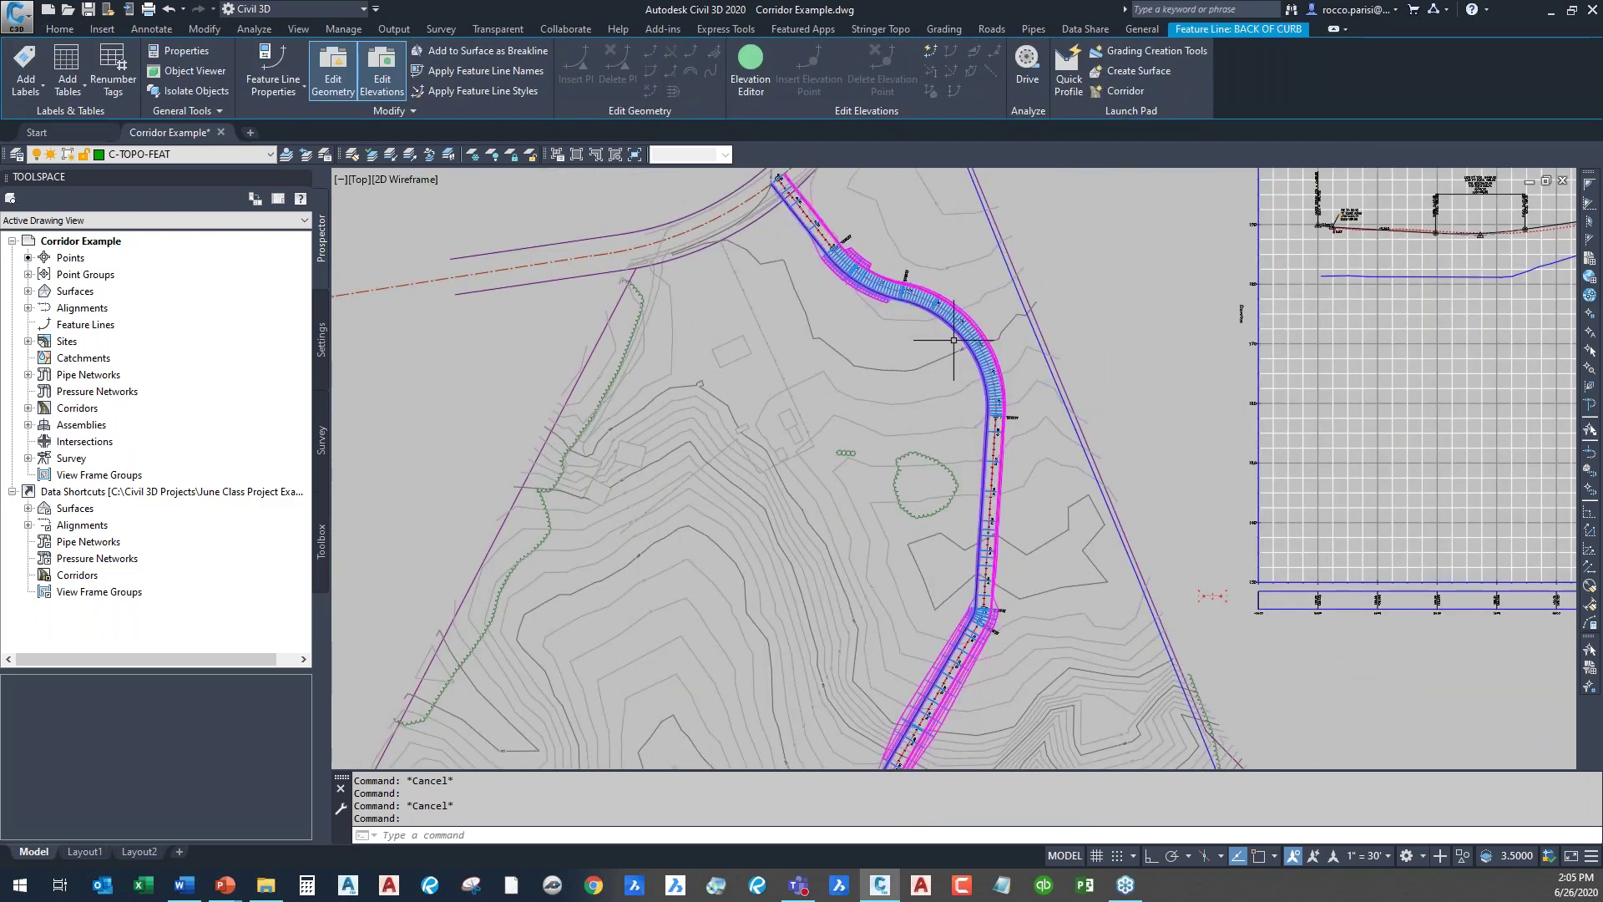
scroll(935, 326, "up", 4)
middle_click_drag(990, 331, 887, 419)
key("Escape")
- Open the Grading Creation Tools and start a Grade to Distance grading, creating a grading group with default settings in Survey Site
middle_click_drag(889, 536, 866, 422)
scroll(892, 497, "up", 2)
scroll(892, 497, "up", 2)
mouse_move(628, 409)
middle_mouse_down()
mouse_move(422, 394)
mouse_move(523, 473)
middle_mouse_up()
scroll(476, 286, "up", 1)
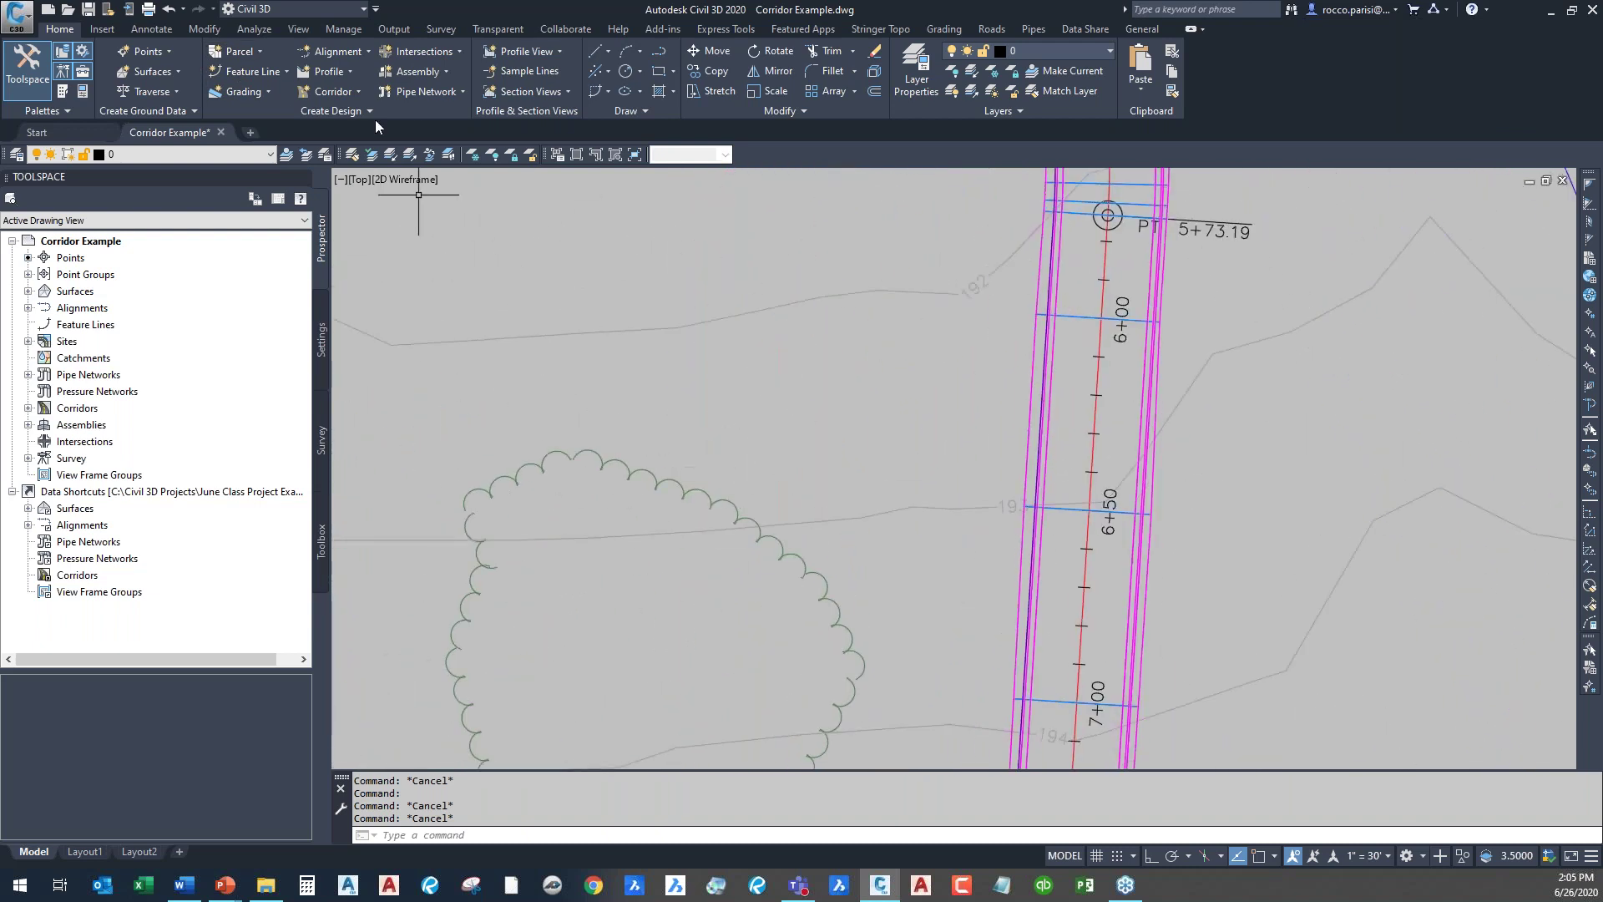
left_click(254, 93)
left_click(274, 122)
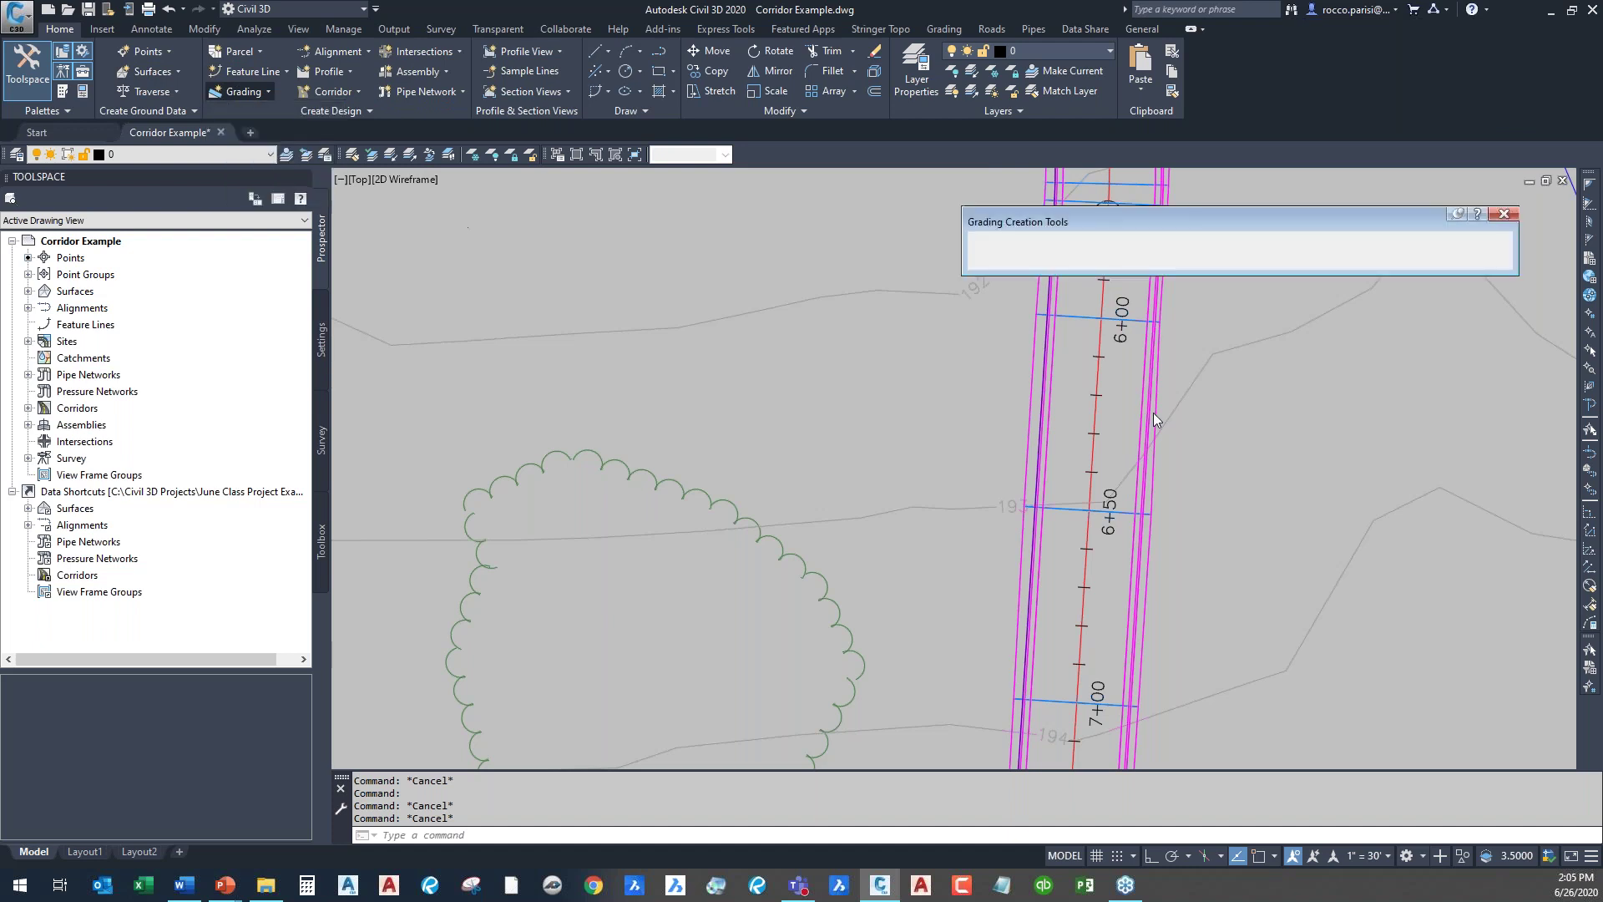
left_click_drag(1195, 224, 1243, 144)
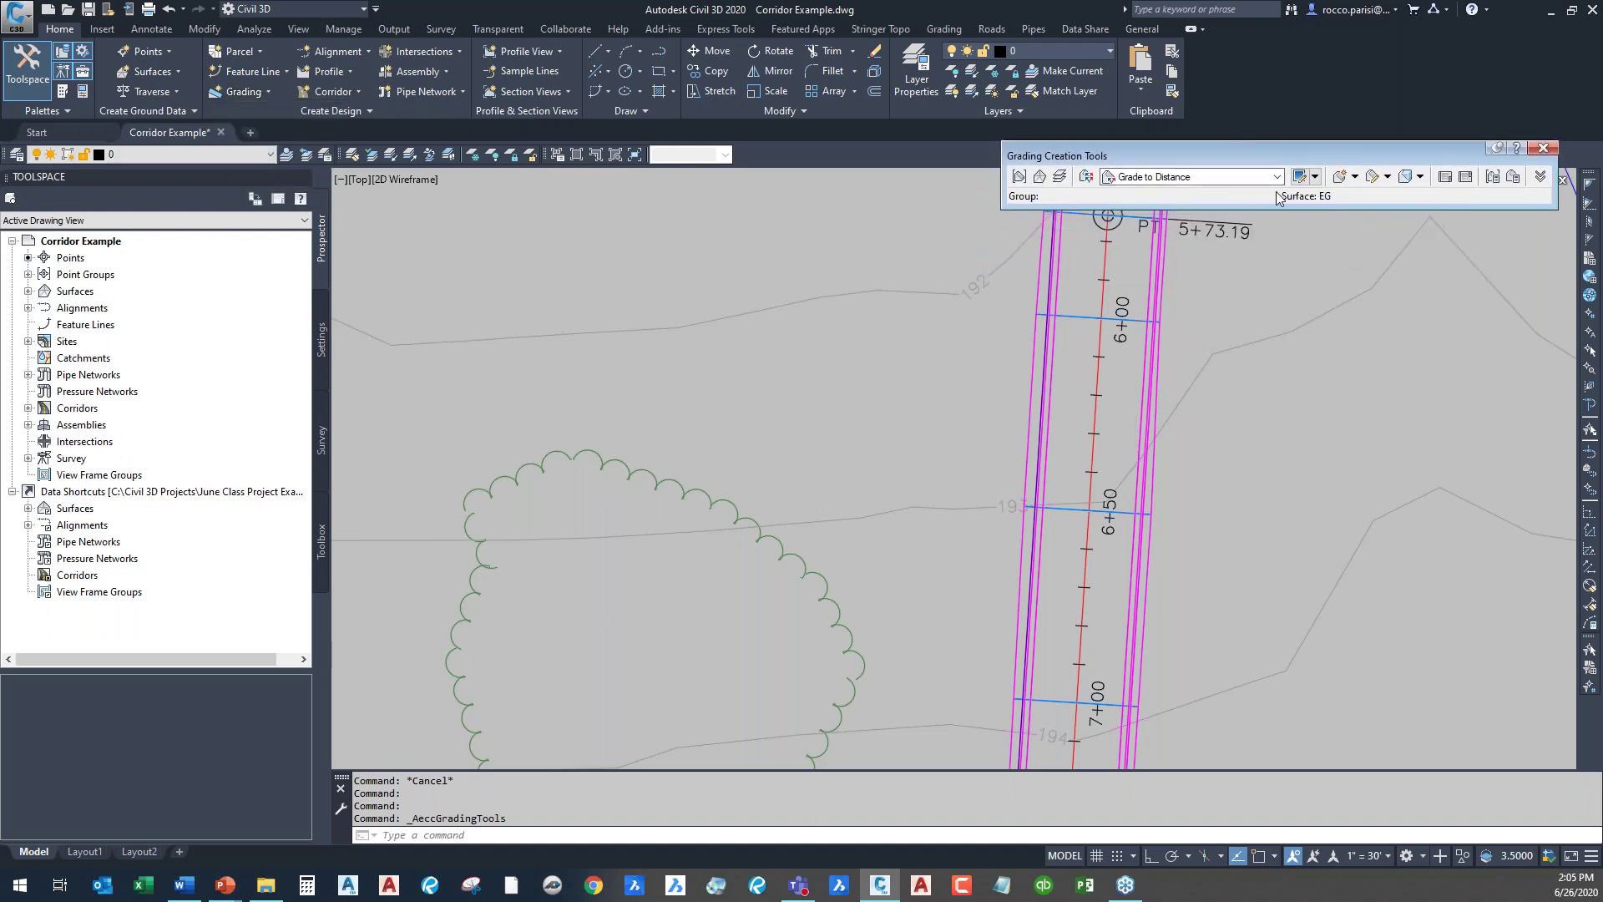
left_click(1341, 178)
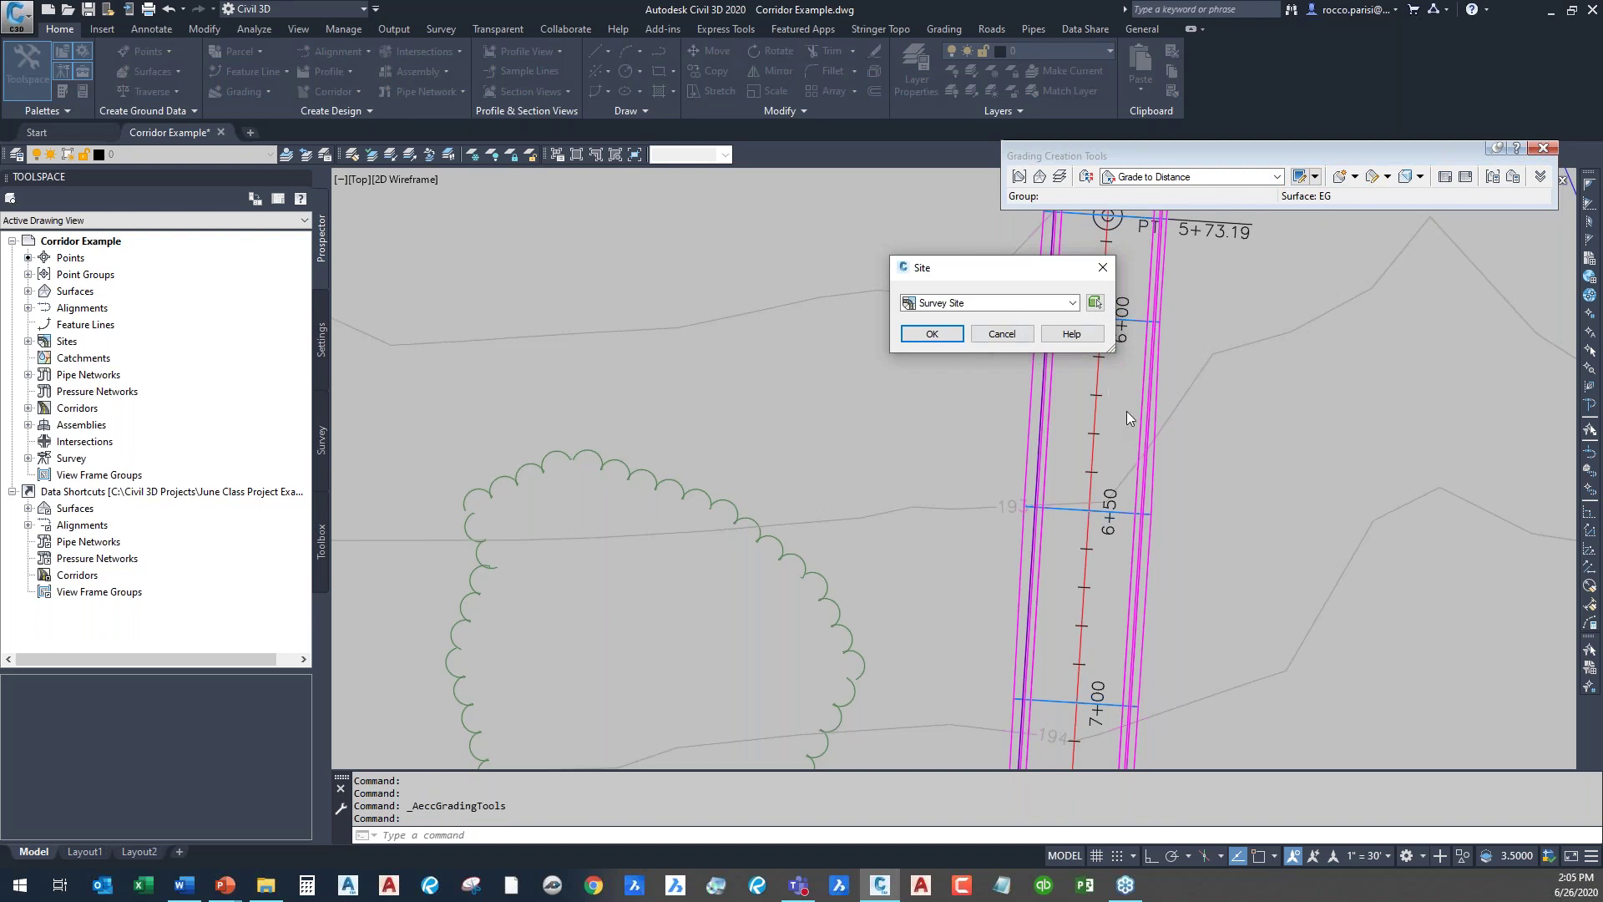
left_click(931, 333)
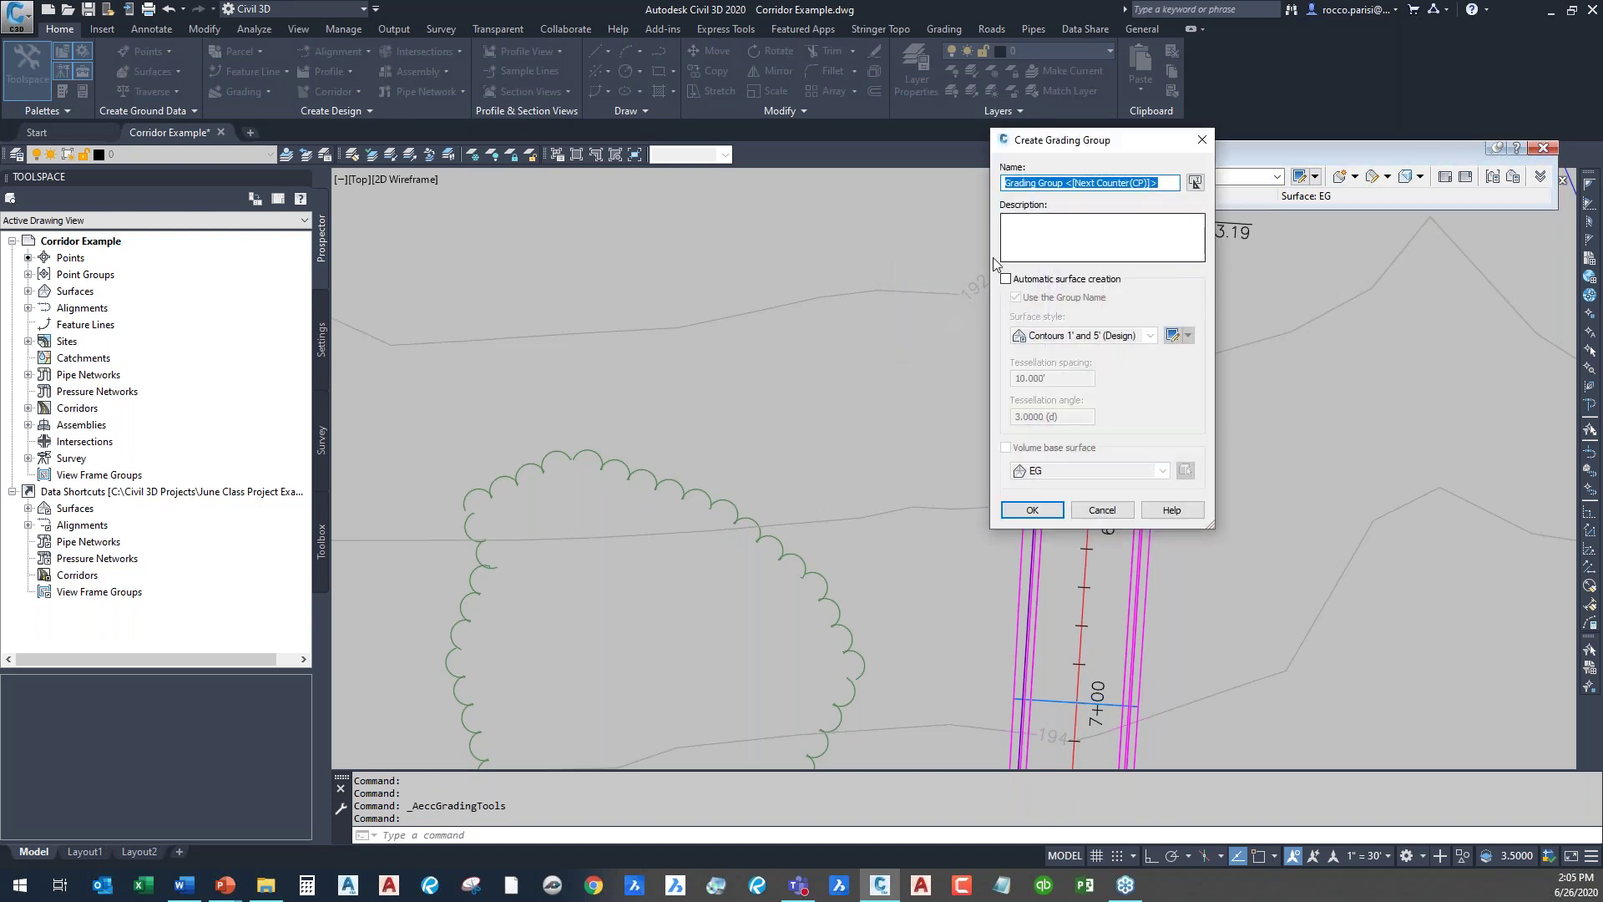
left_click(1032, 510)
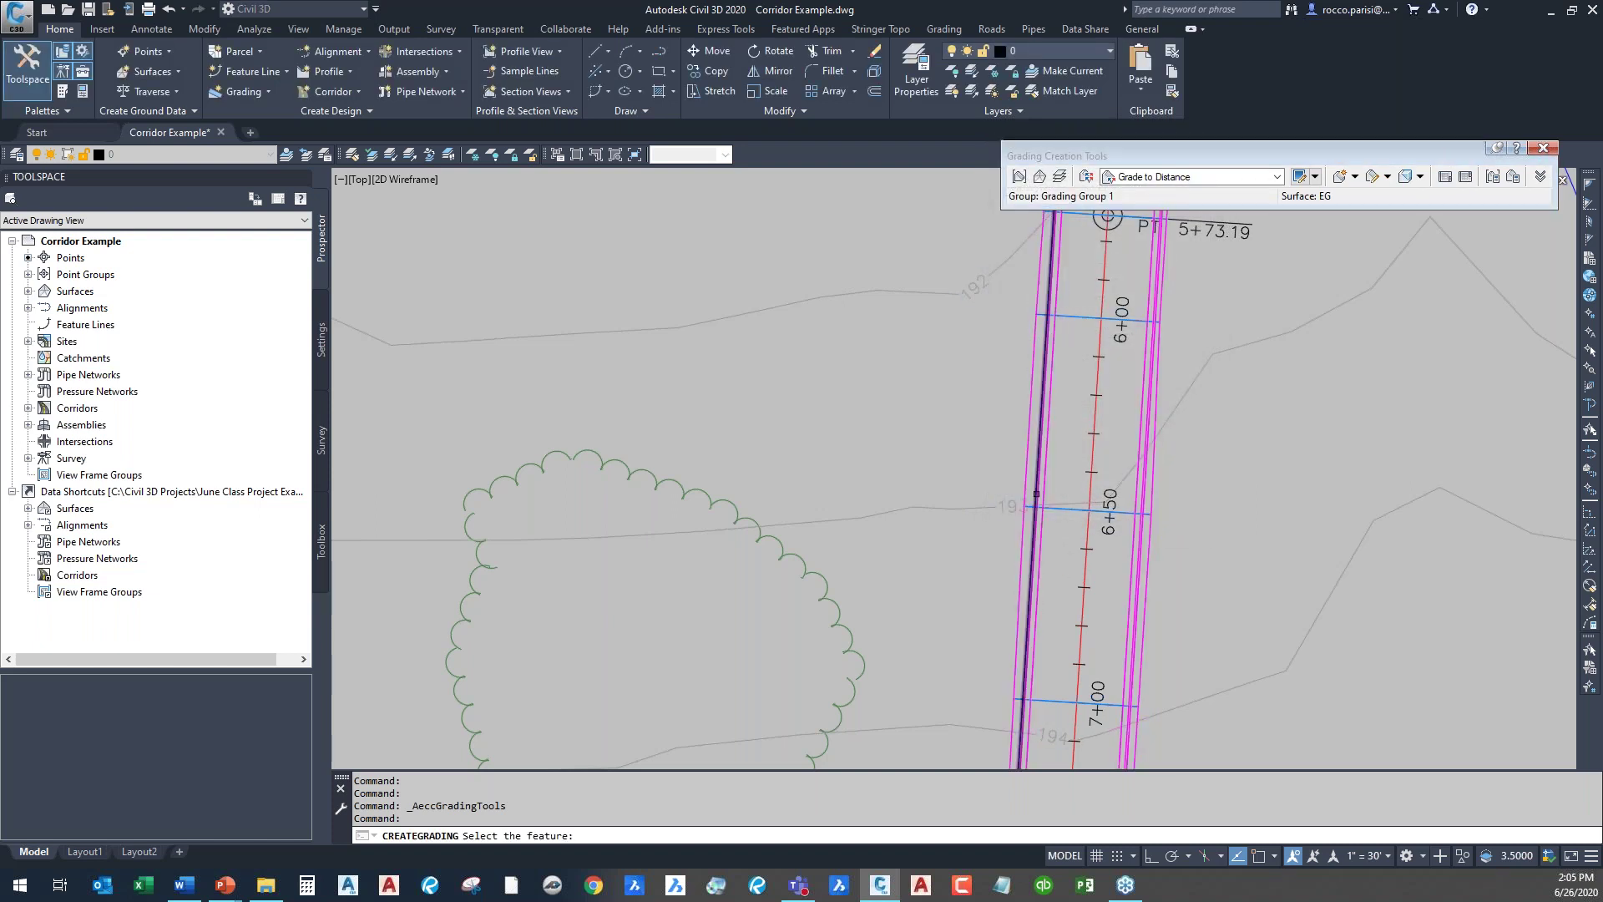
- Grade from the BACK OF CURB feature line away from the road along its entire length, 25 feet out at an 8% grade
left_click(1036, 494)
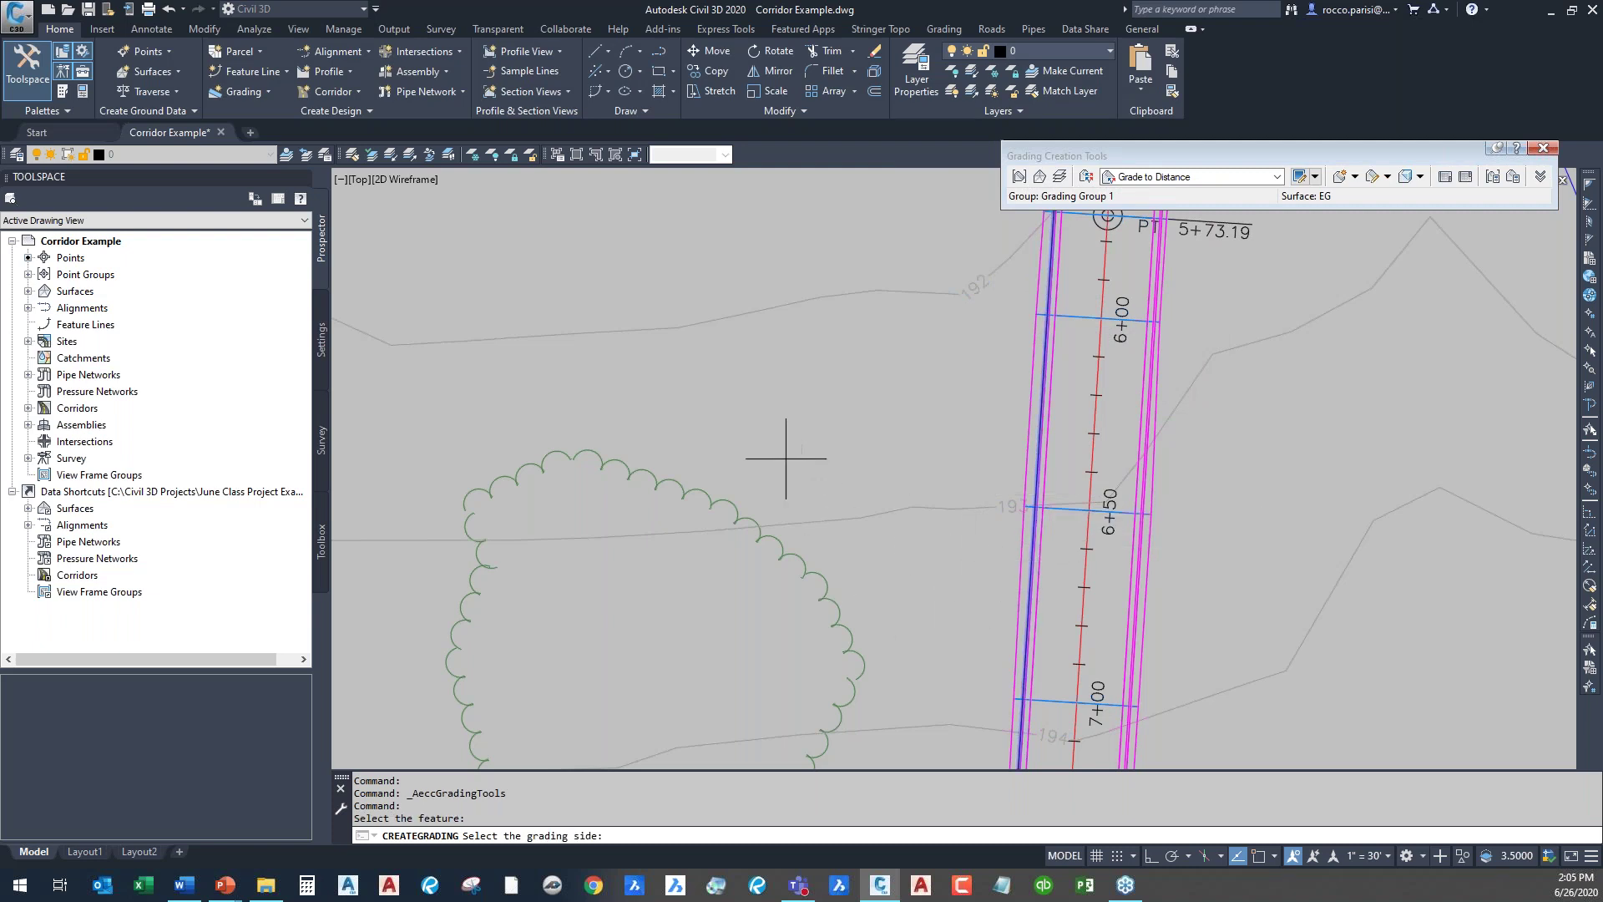
left_click(744, 529)
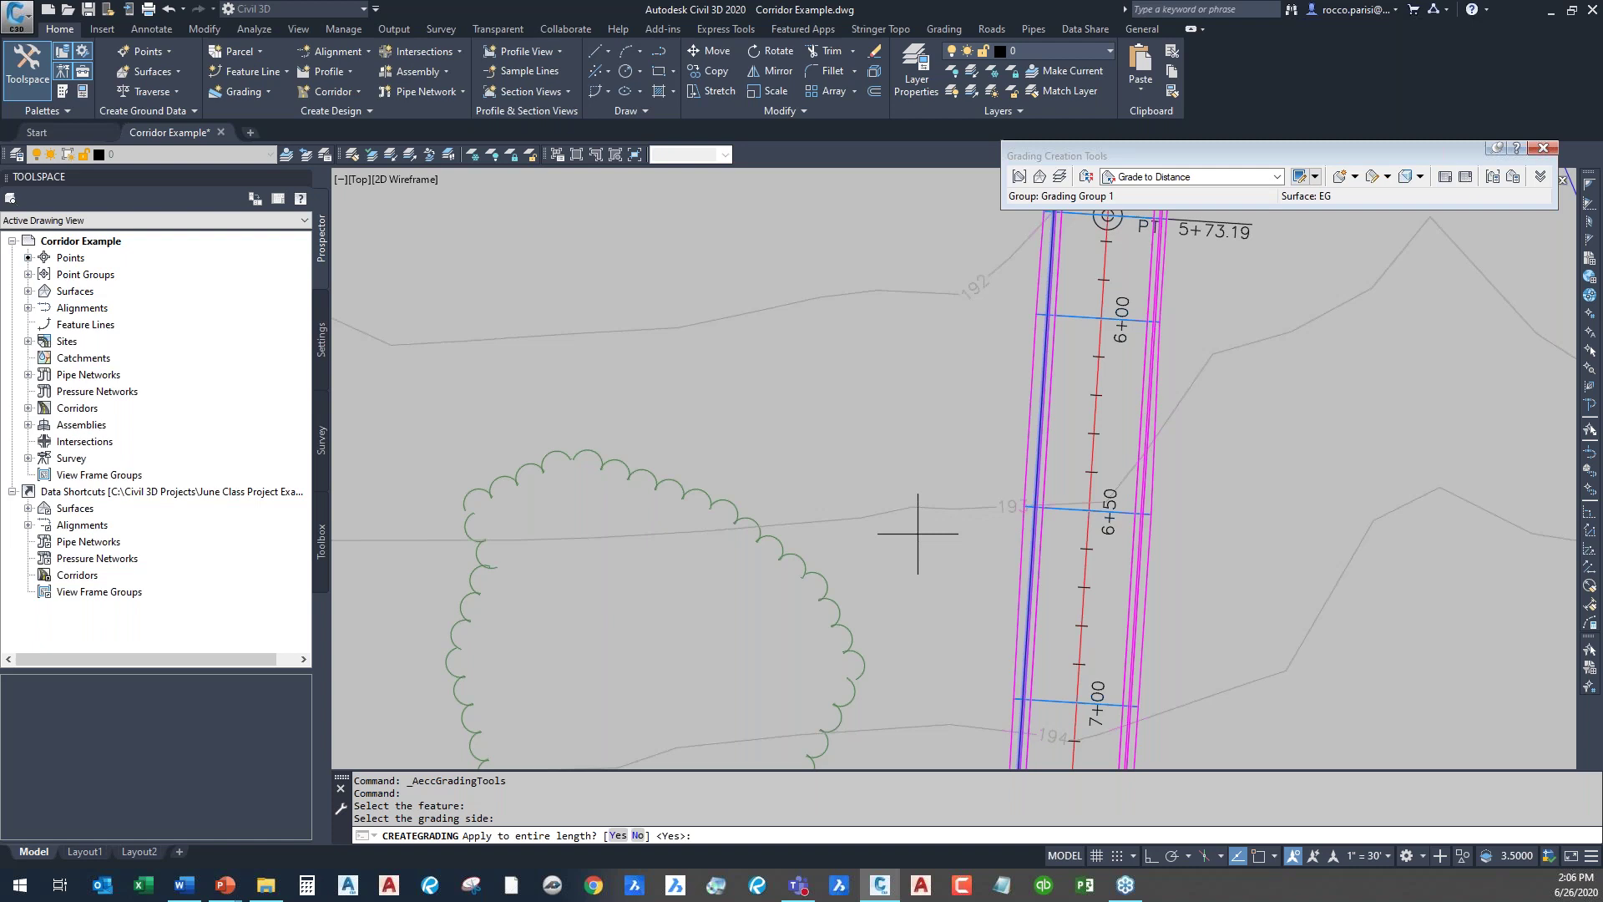
key("Return")
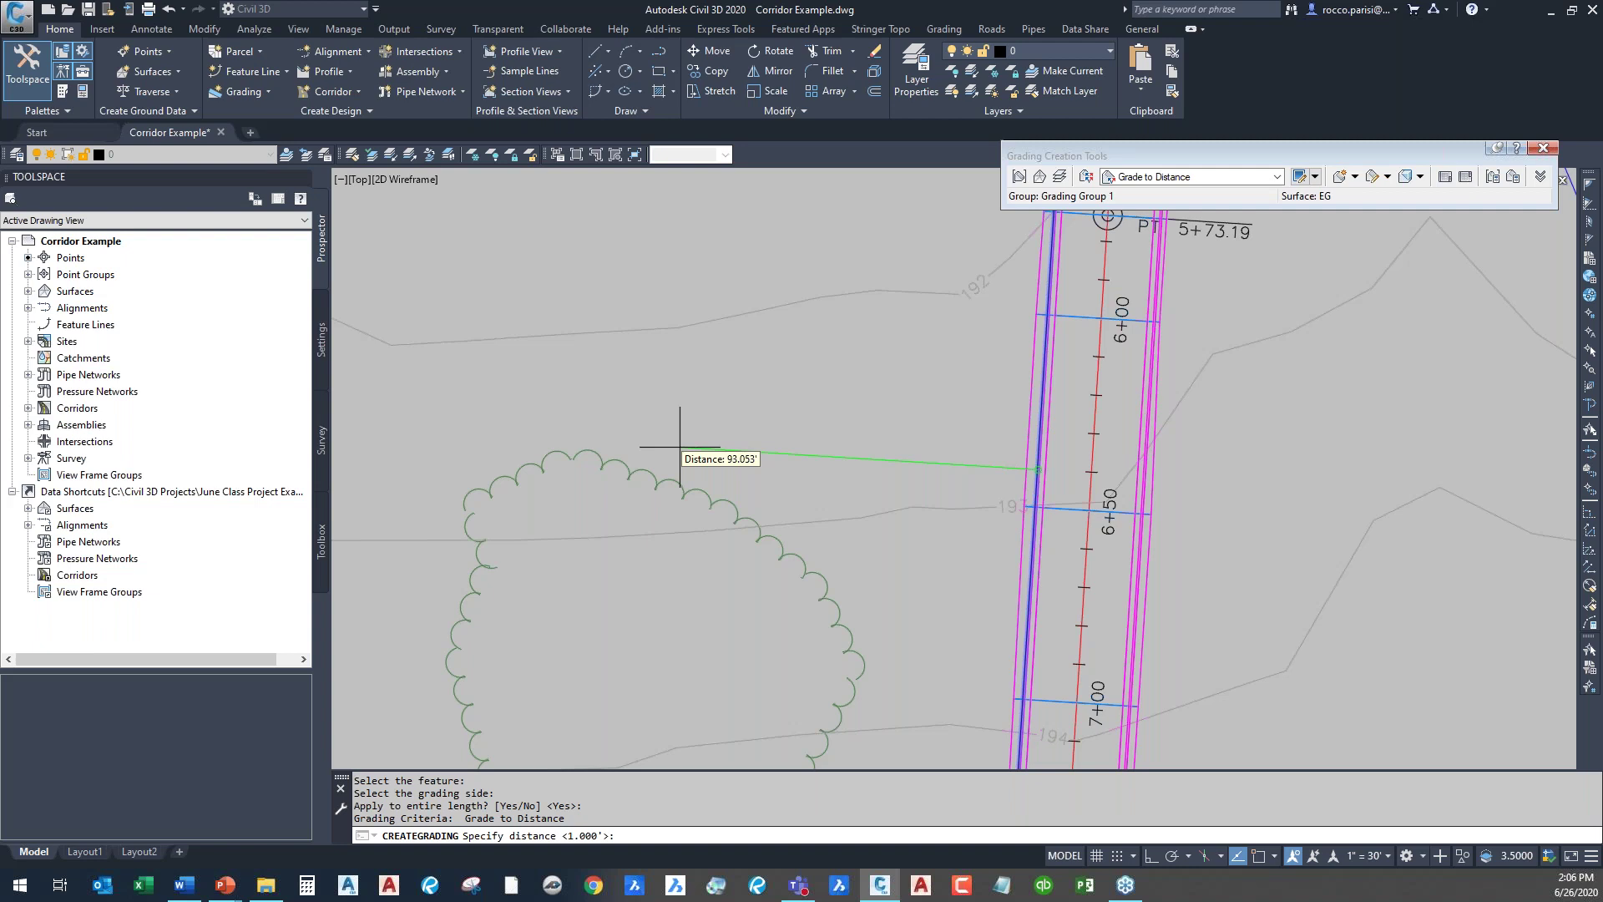
type("25")
key("Return")
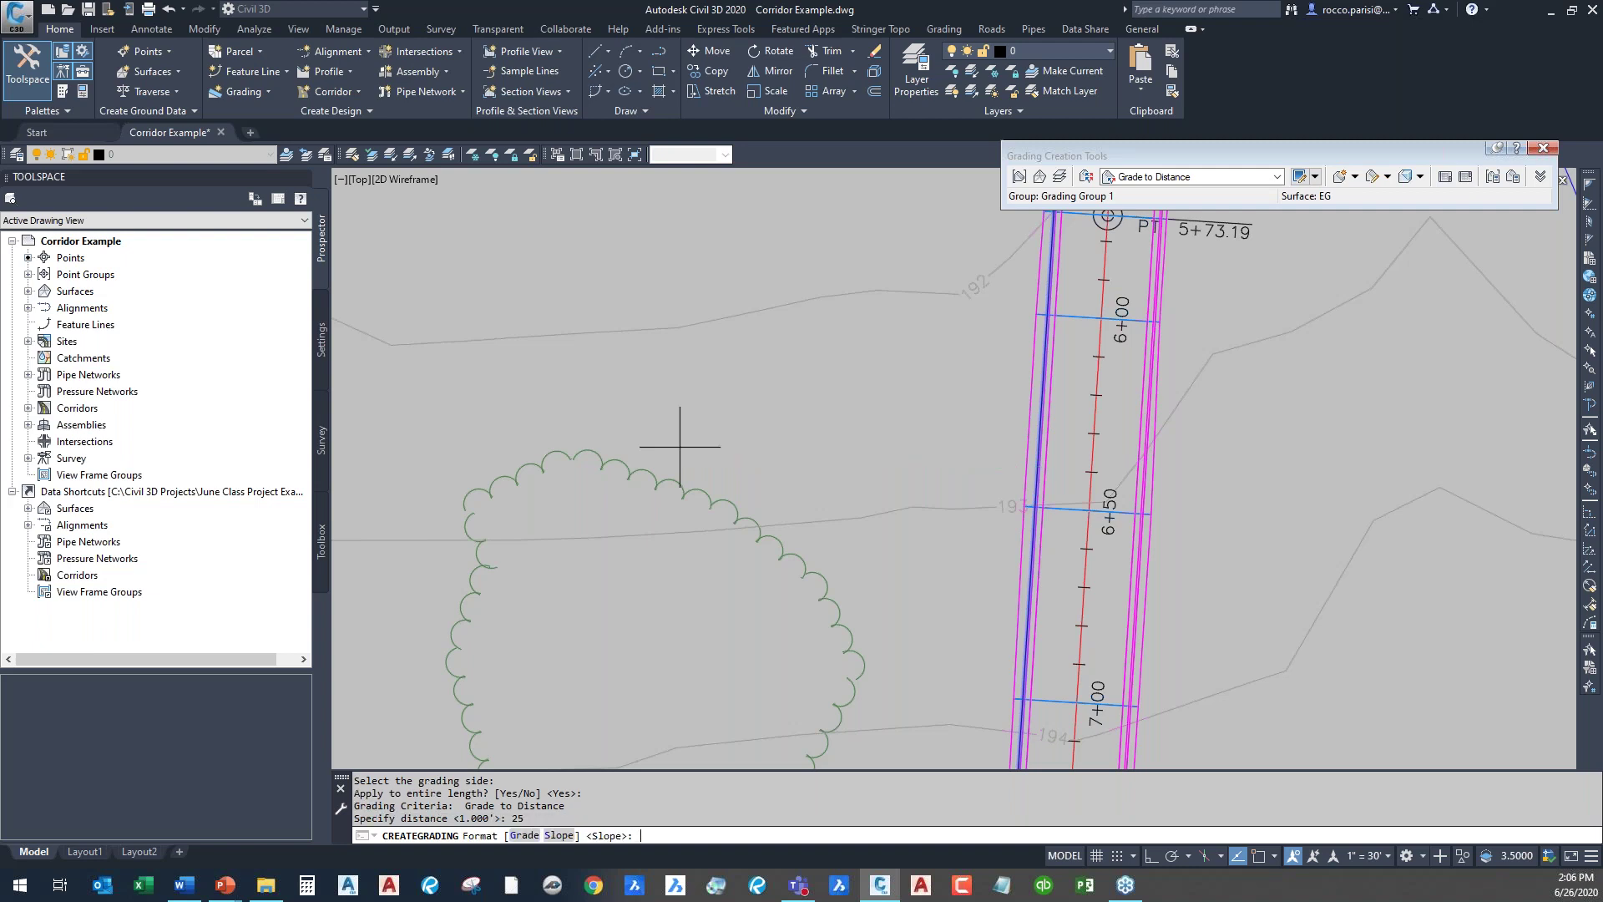
type("G")
key("Return")
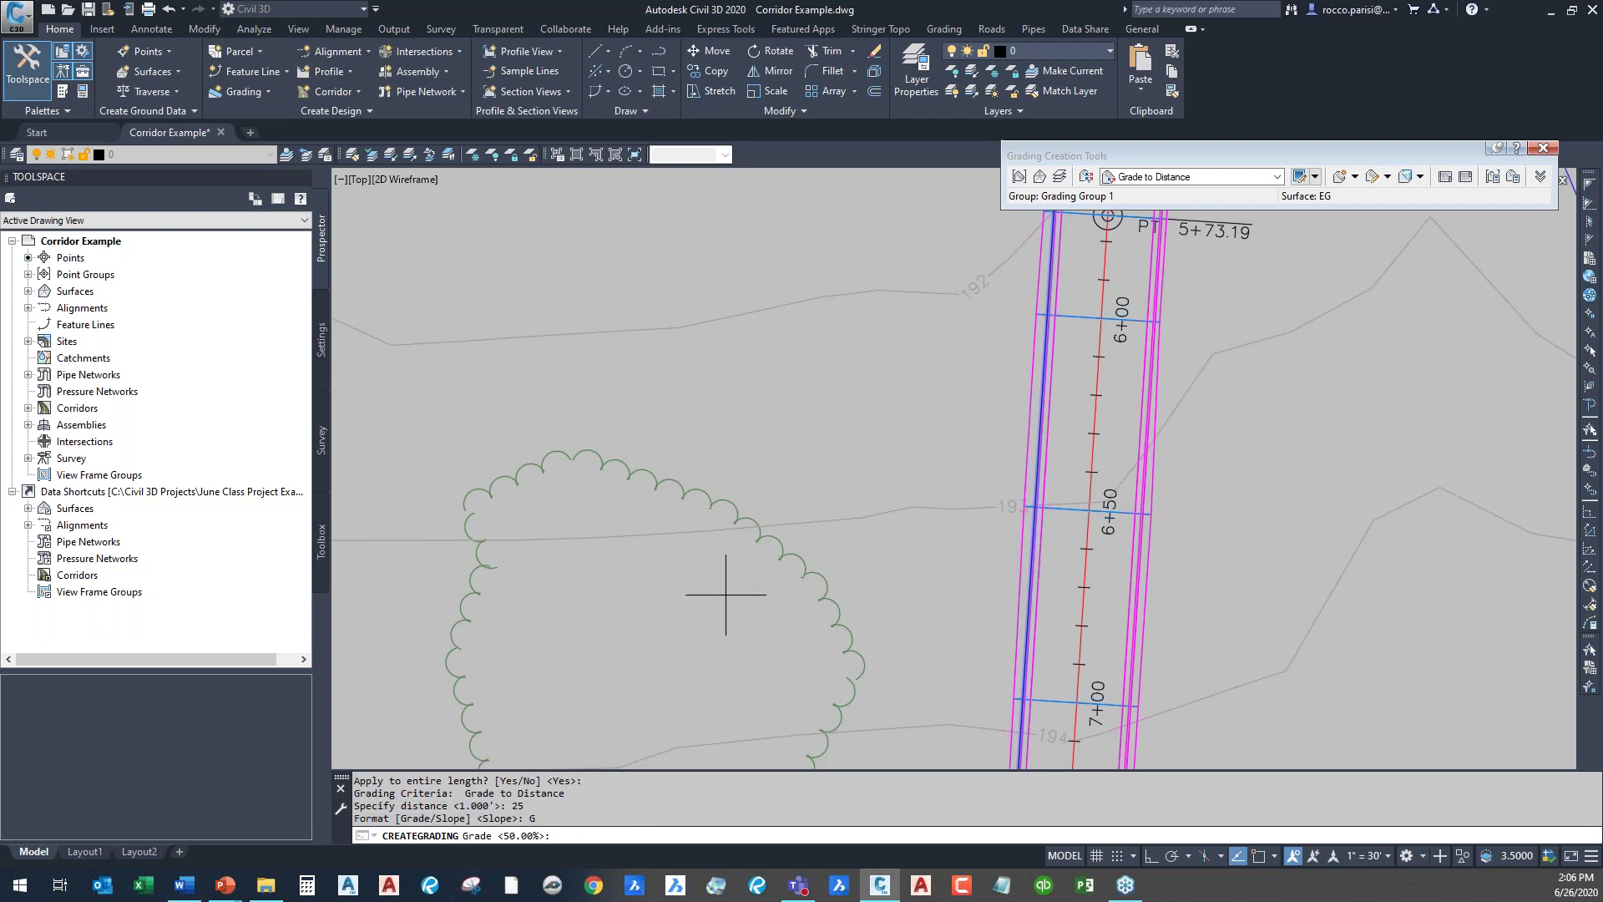
type("8")
key("Return")
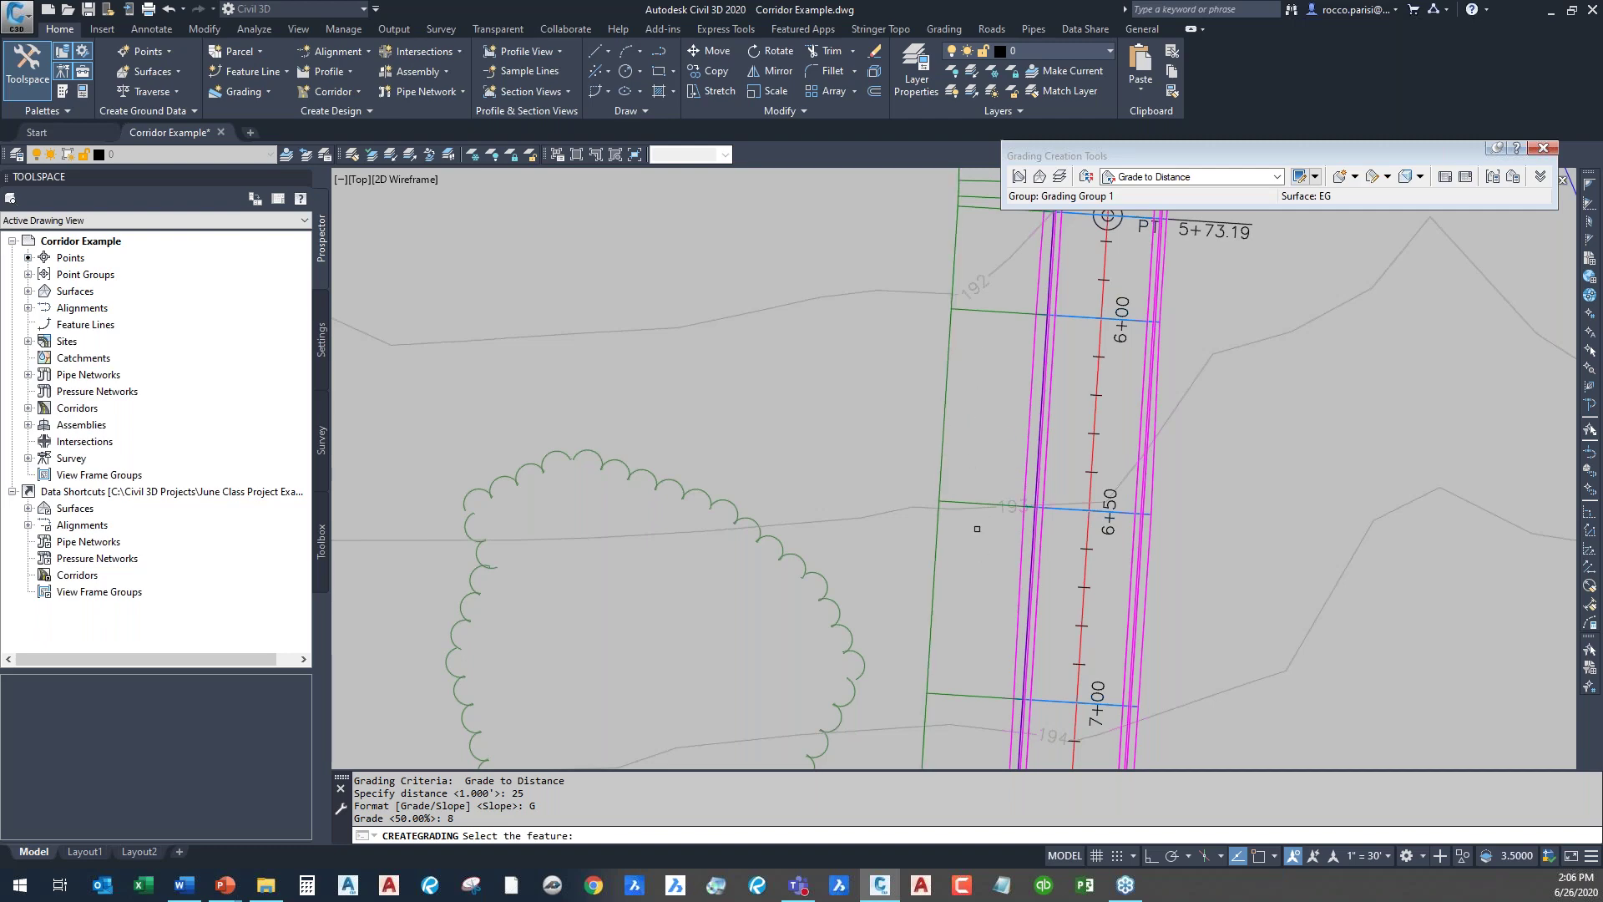
- Add a Grade to Distance grading from the first grading's outer edge, full length, 75 feet out at a -4% grade
scroll(958, 504, "down", 3)
mouse_move(958, 505)
middle_mouse_down()
mouse_move(916, 583)
mouse_move(955, 655)
mouse_move(906, 510)
middle_mouse_up()
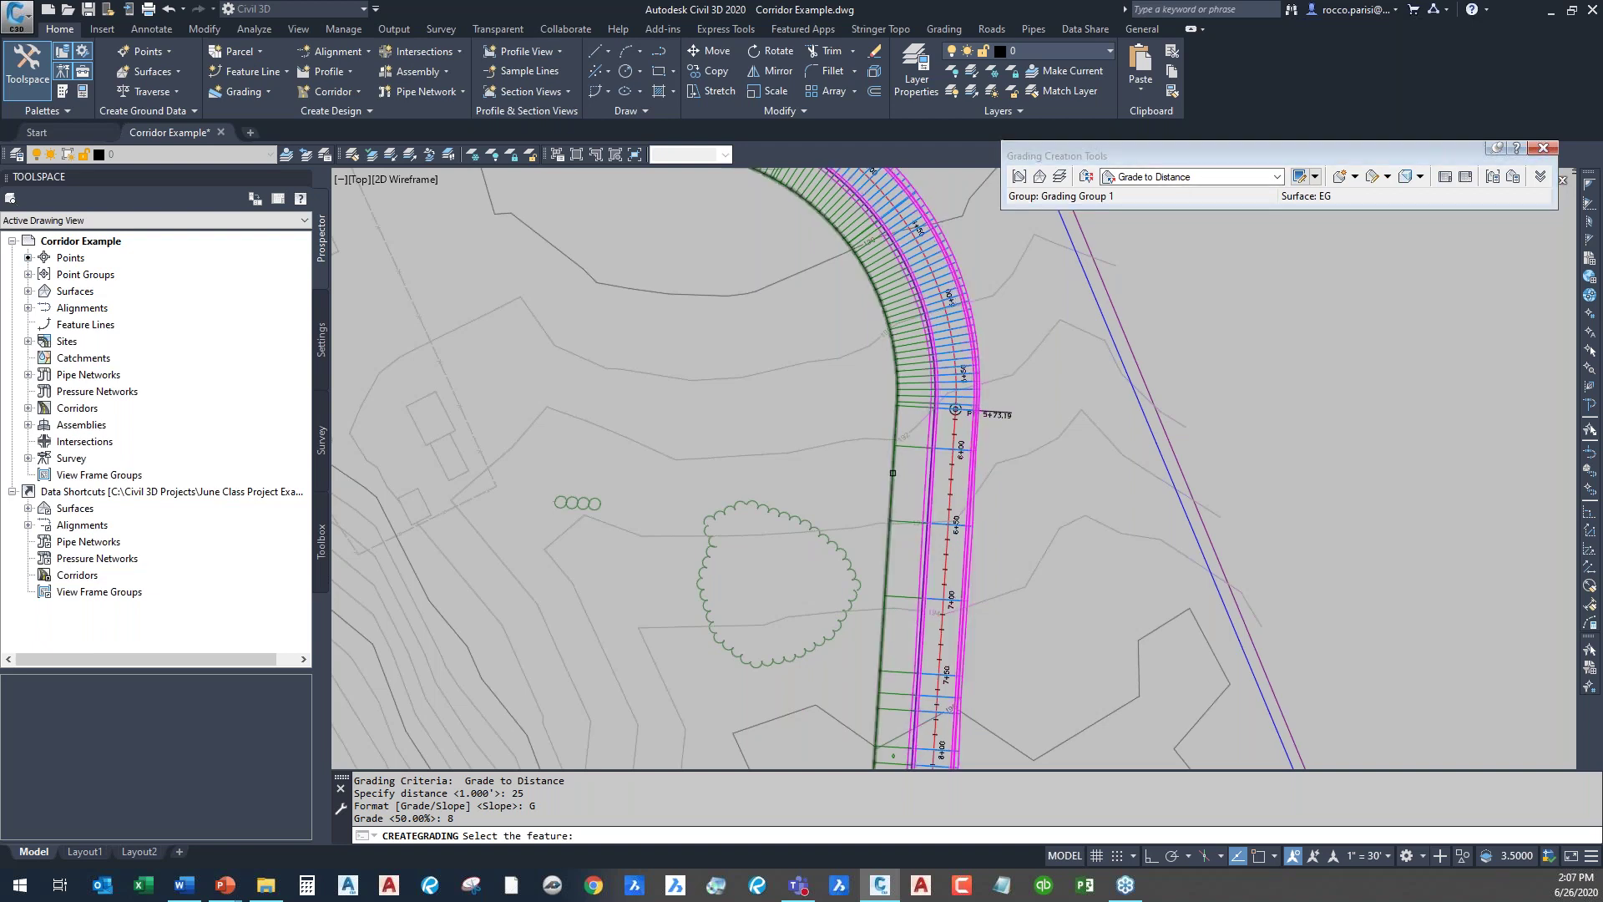
left_click(892, 472)
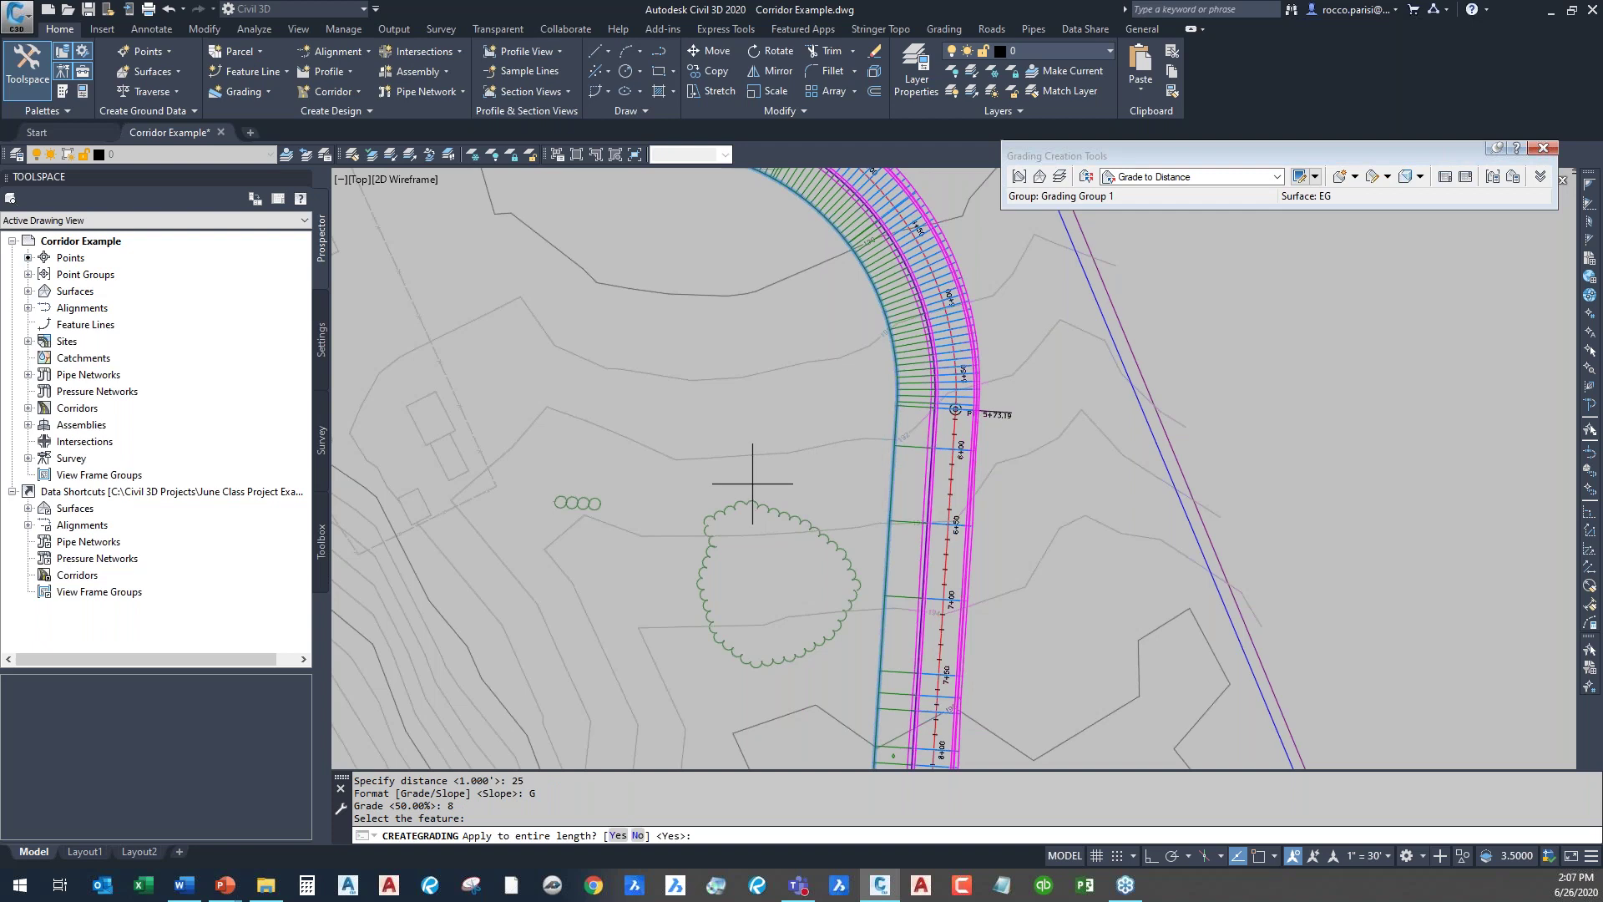
key("Return")
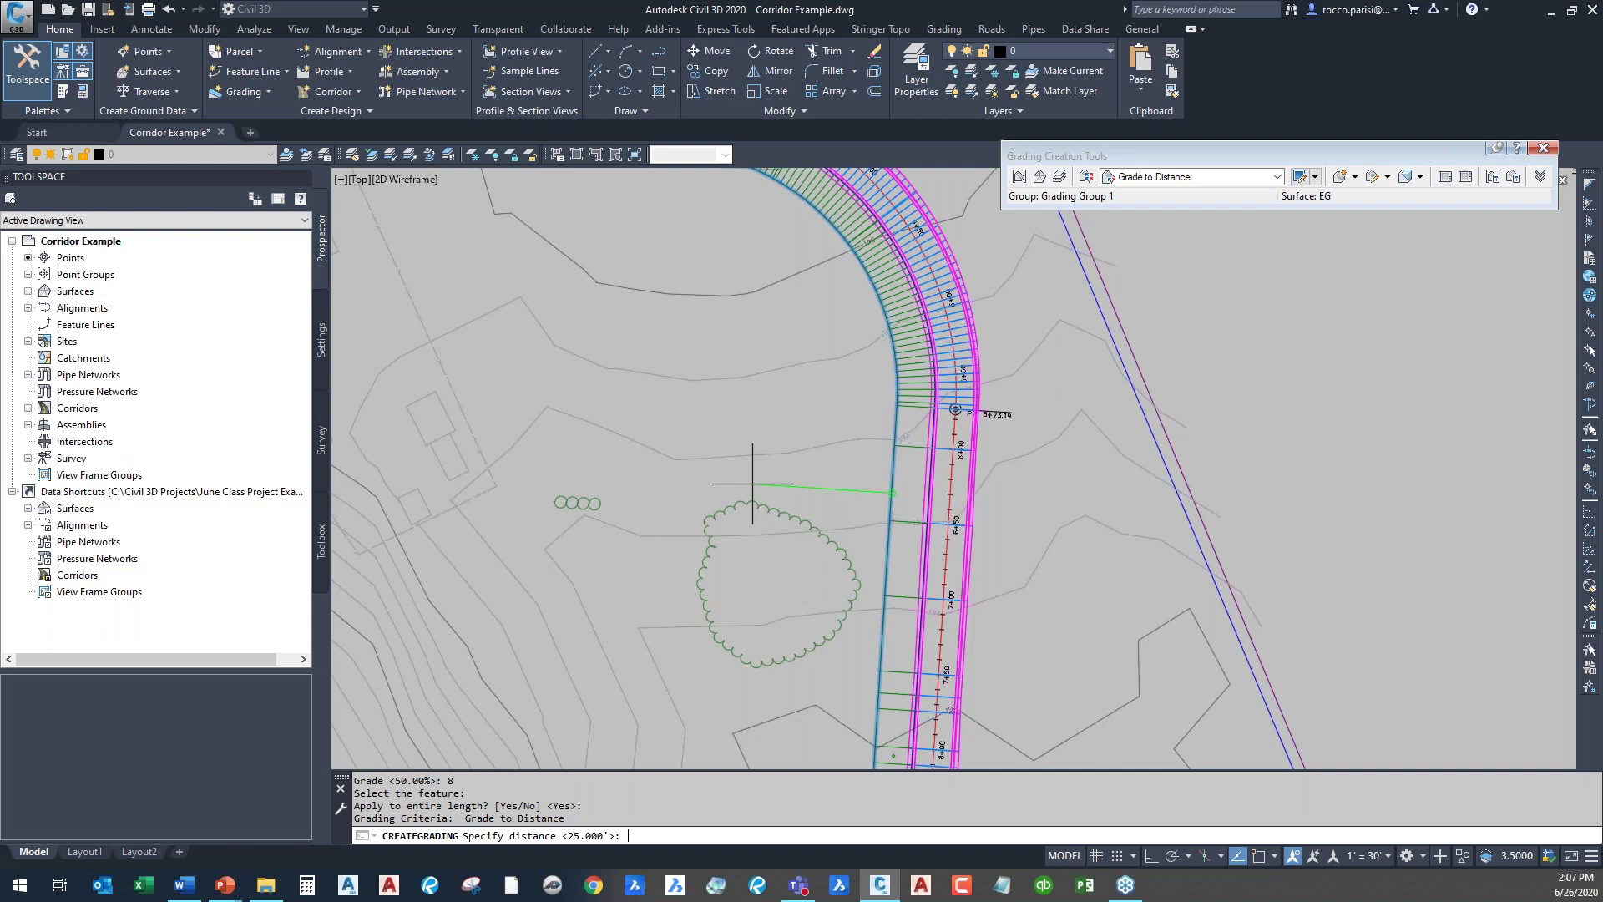
type("75")
key("Return")
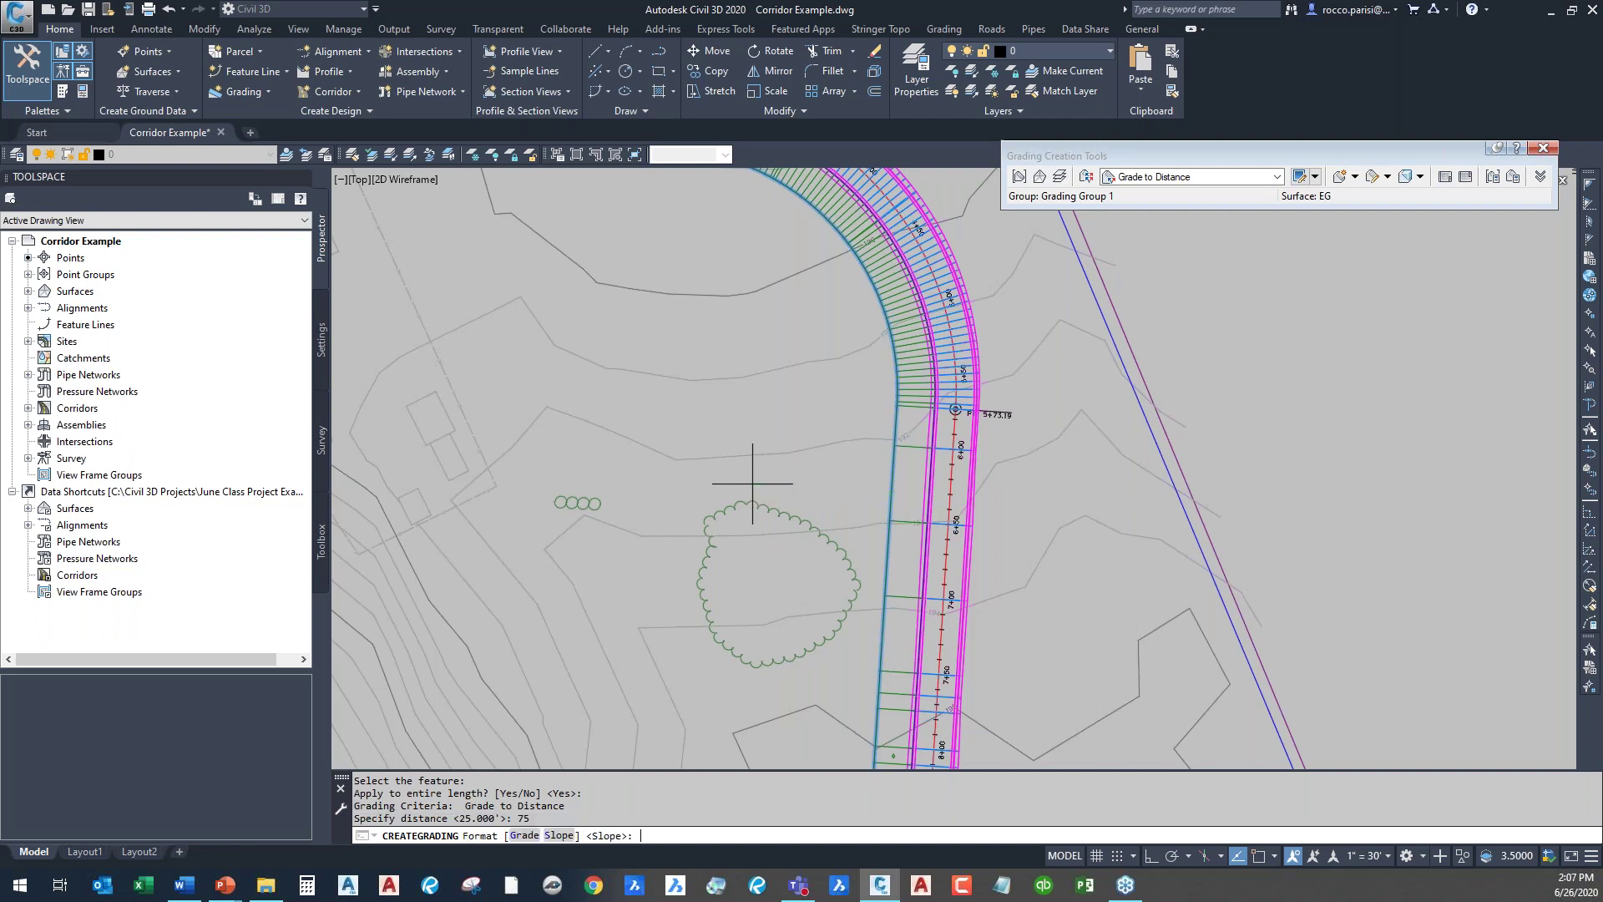
left_click(524, 835)
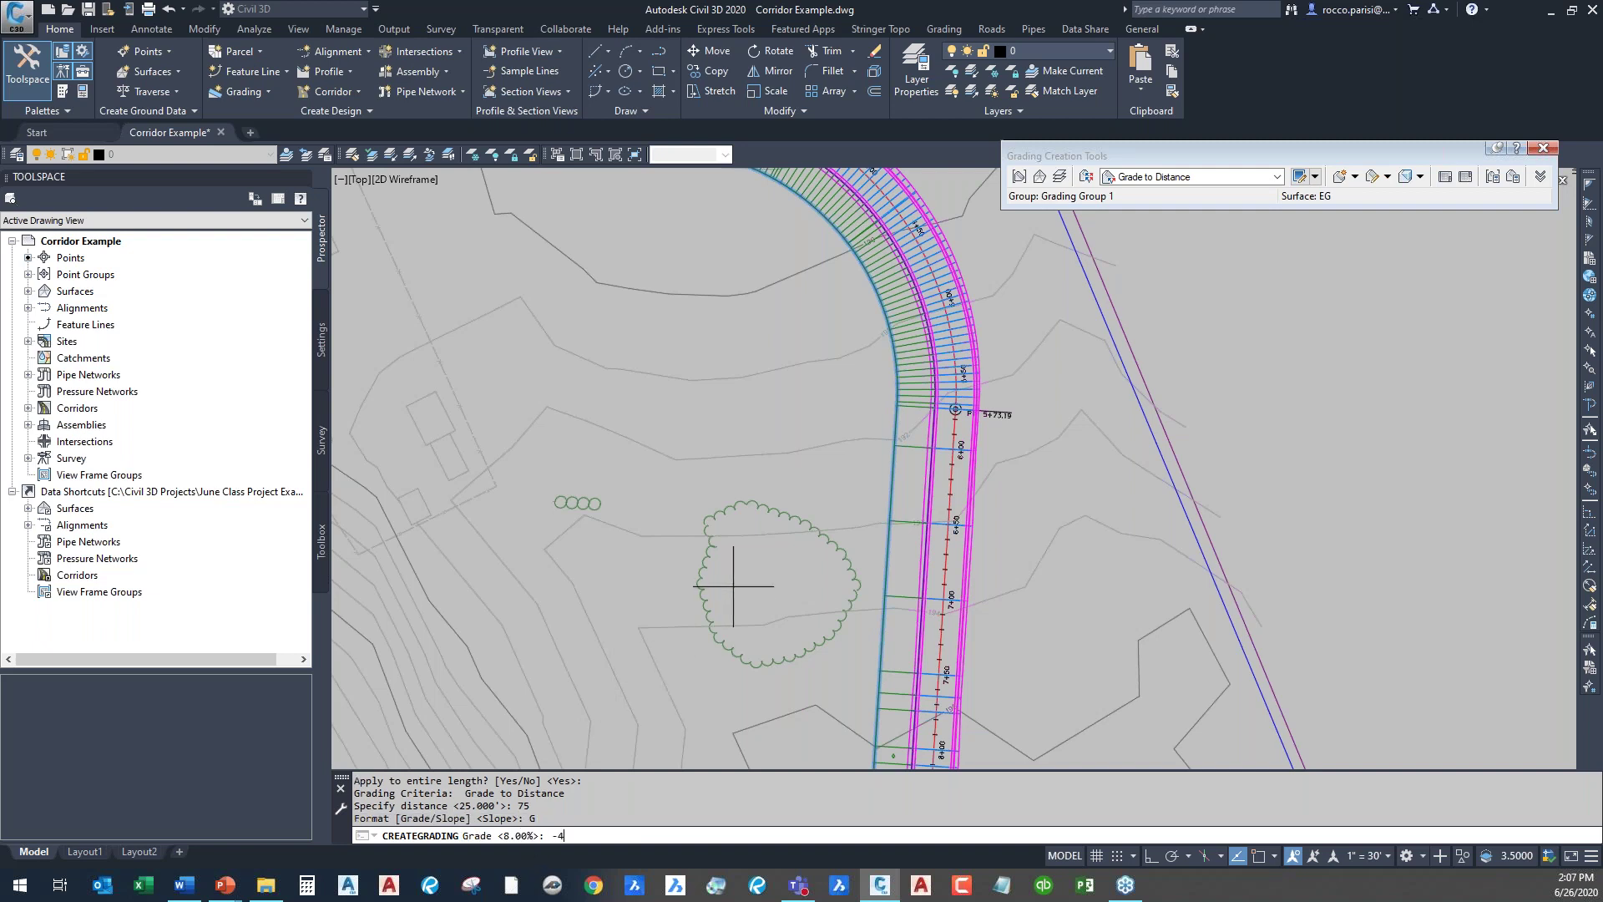
key("Return")
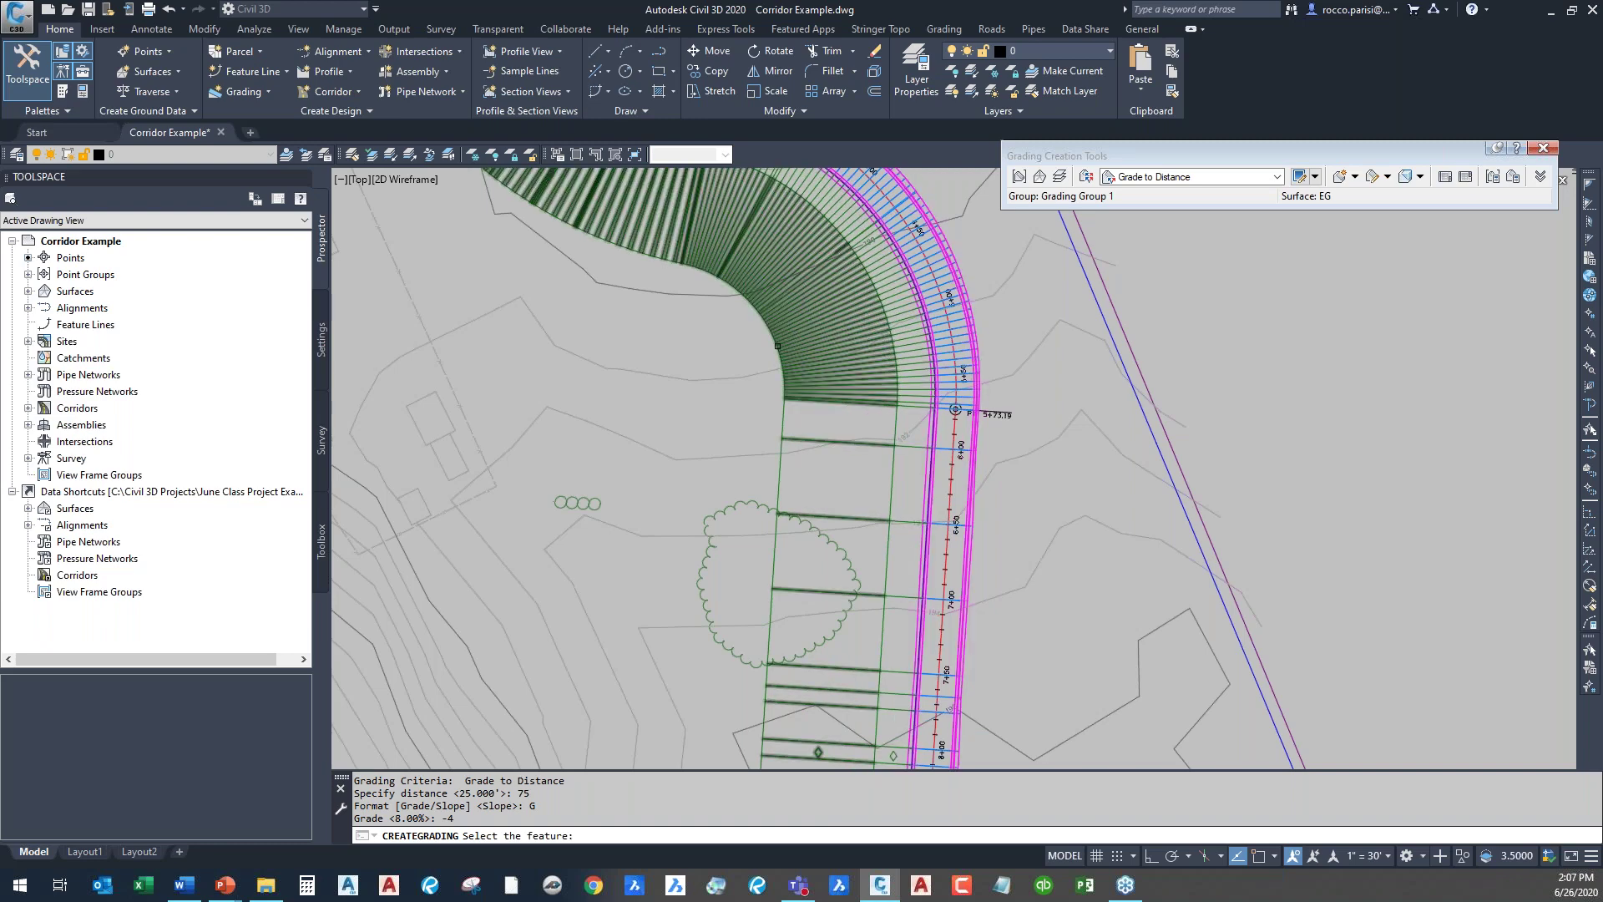
- Try a Grade to Surface grading along the entire outer edge of the 75-foot grading, with a 3:1 cut slope and a 2:1 fill slope
left_click(750, 385)
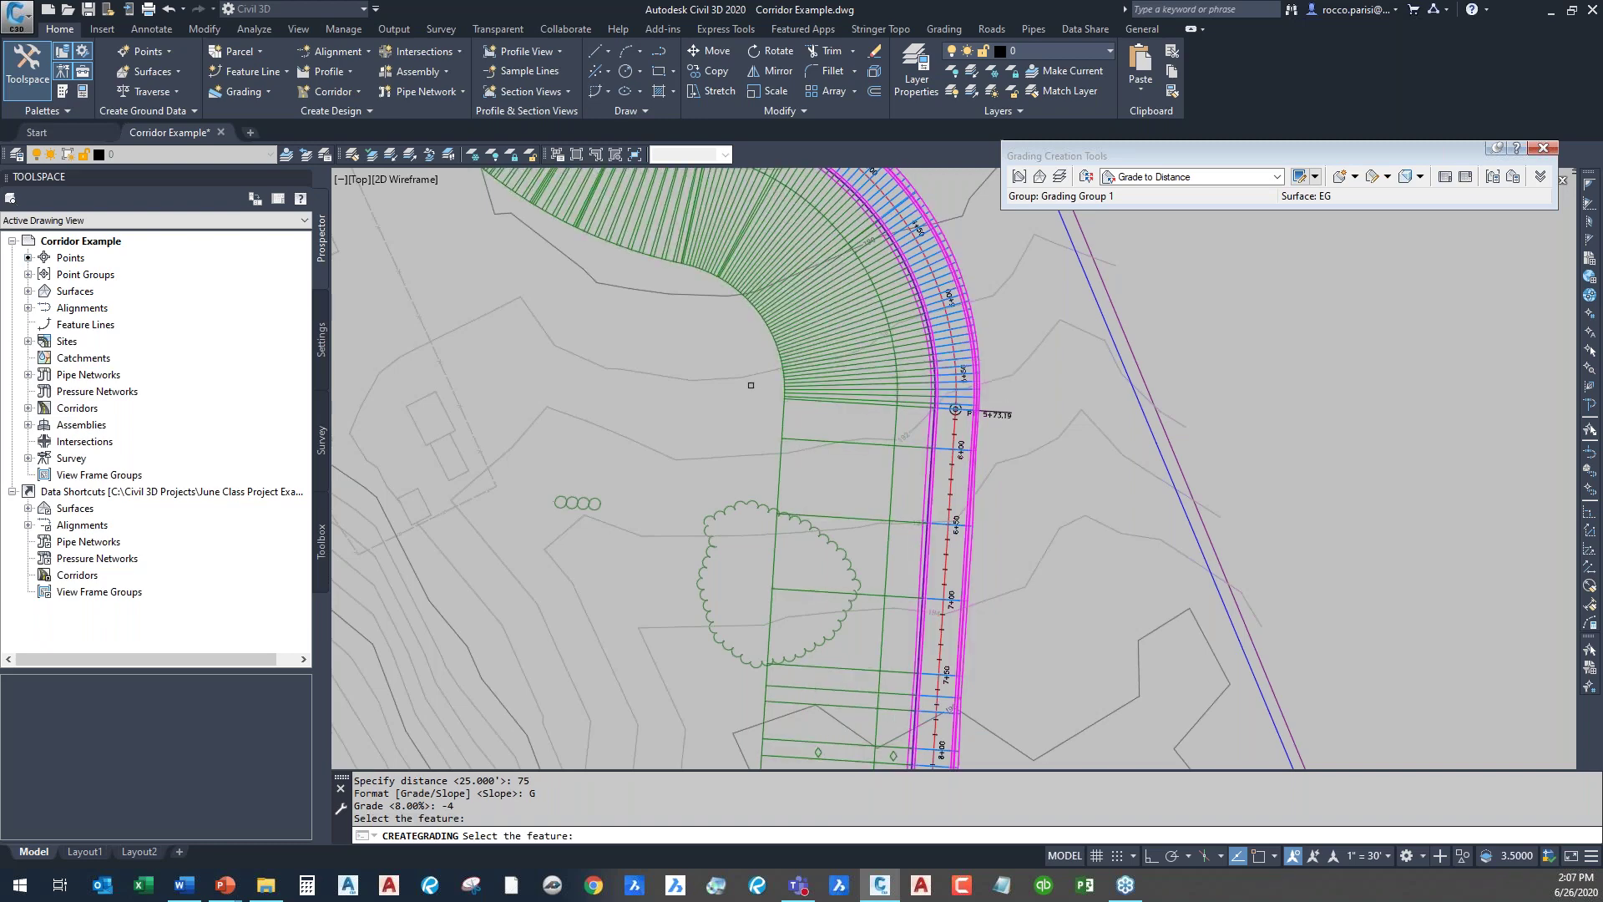
left_click(1276, 176)
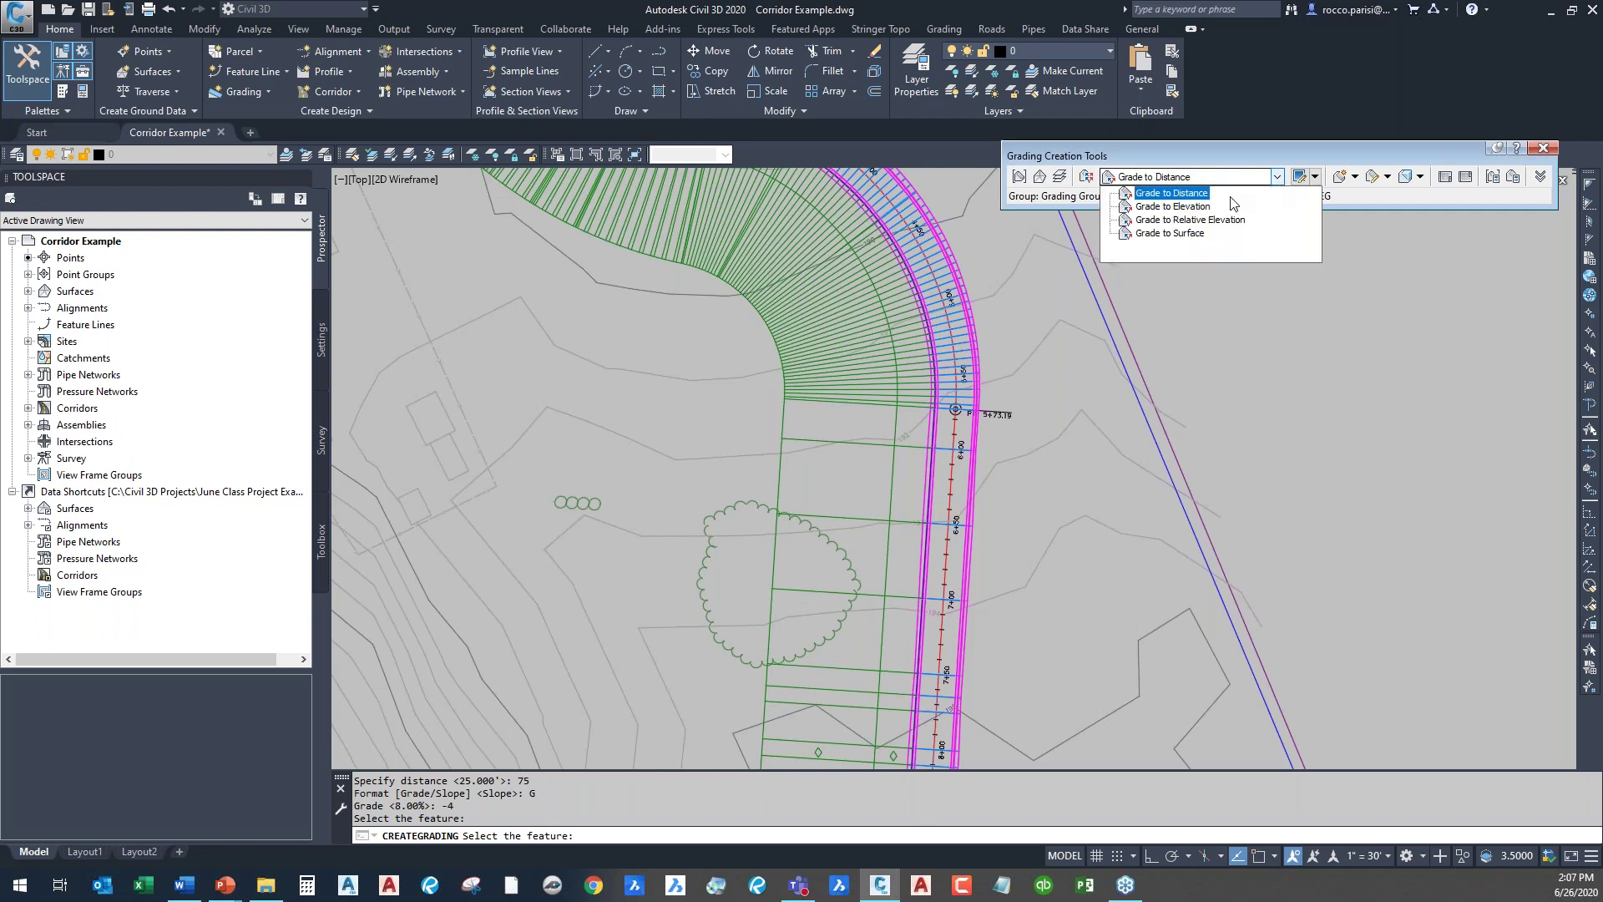
left_click(1172, 234)
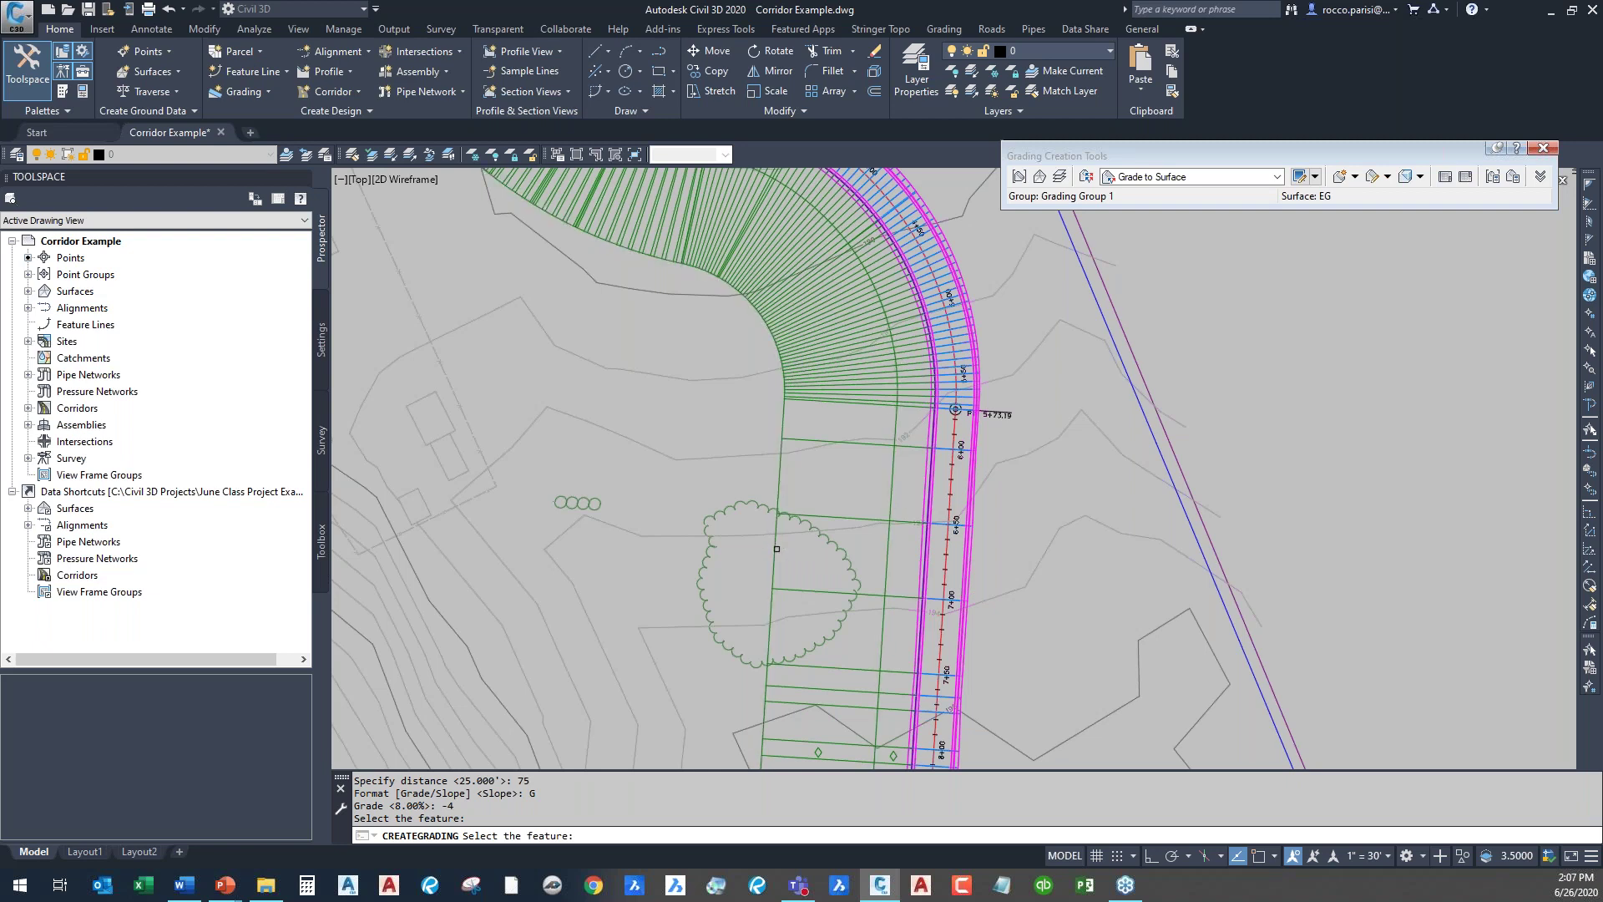
left_click(776, 549)
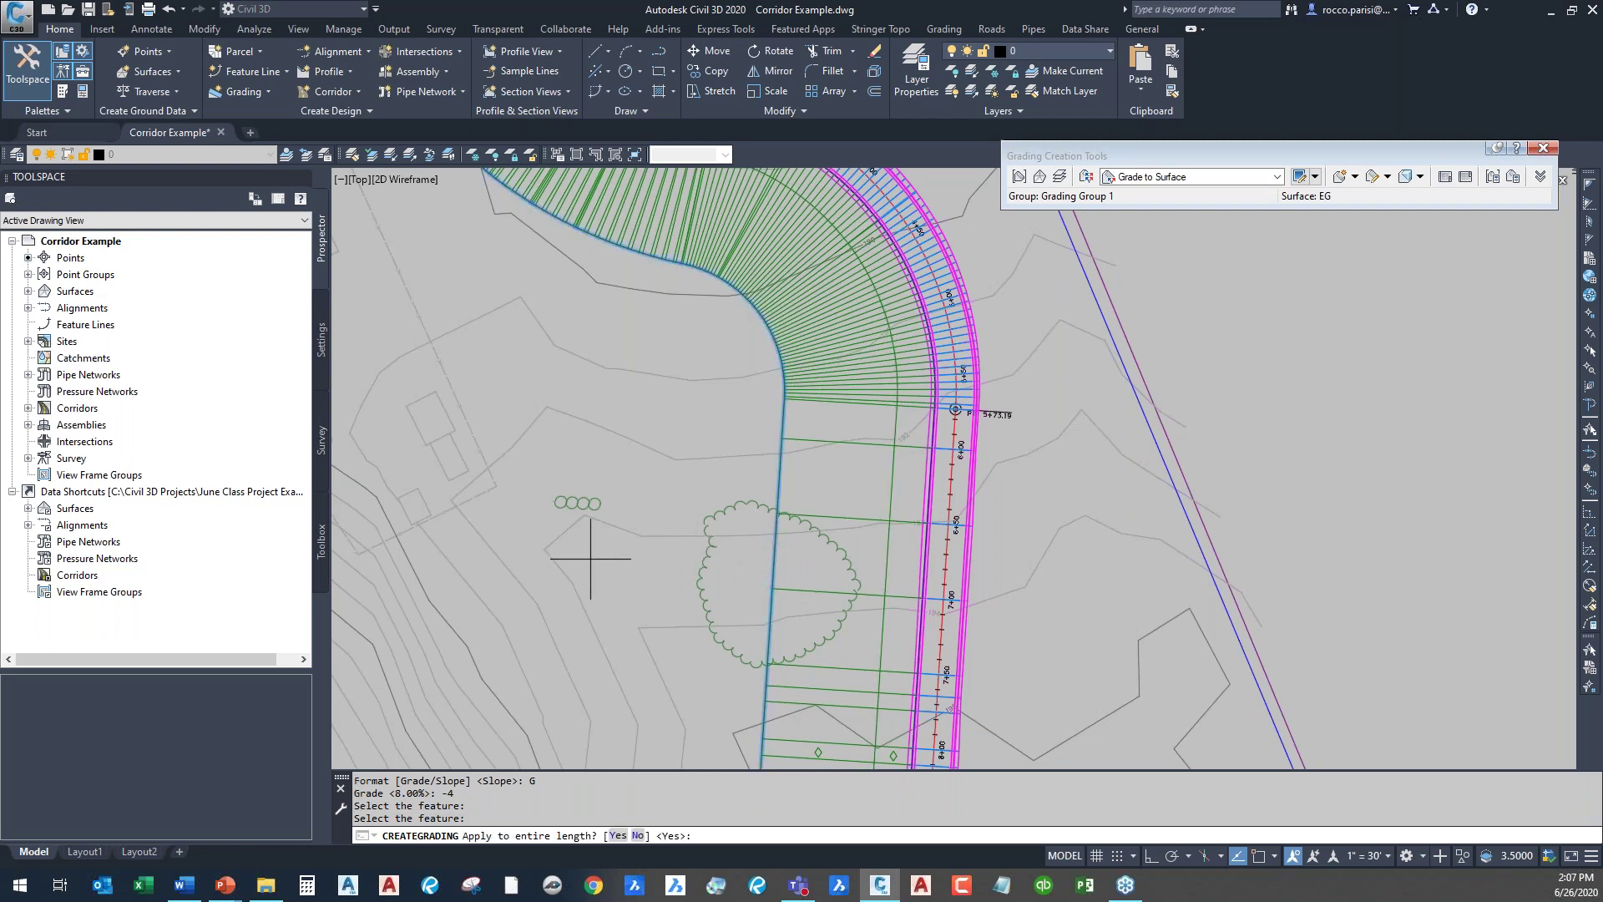
key("Return")
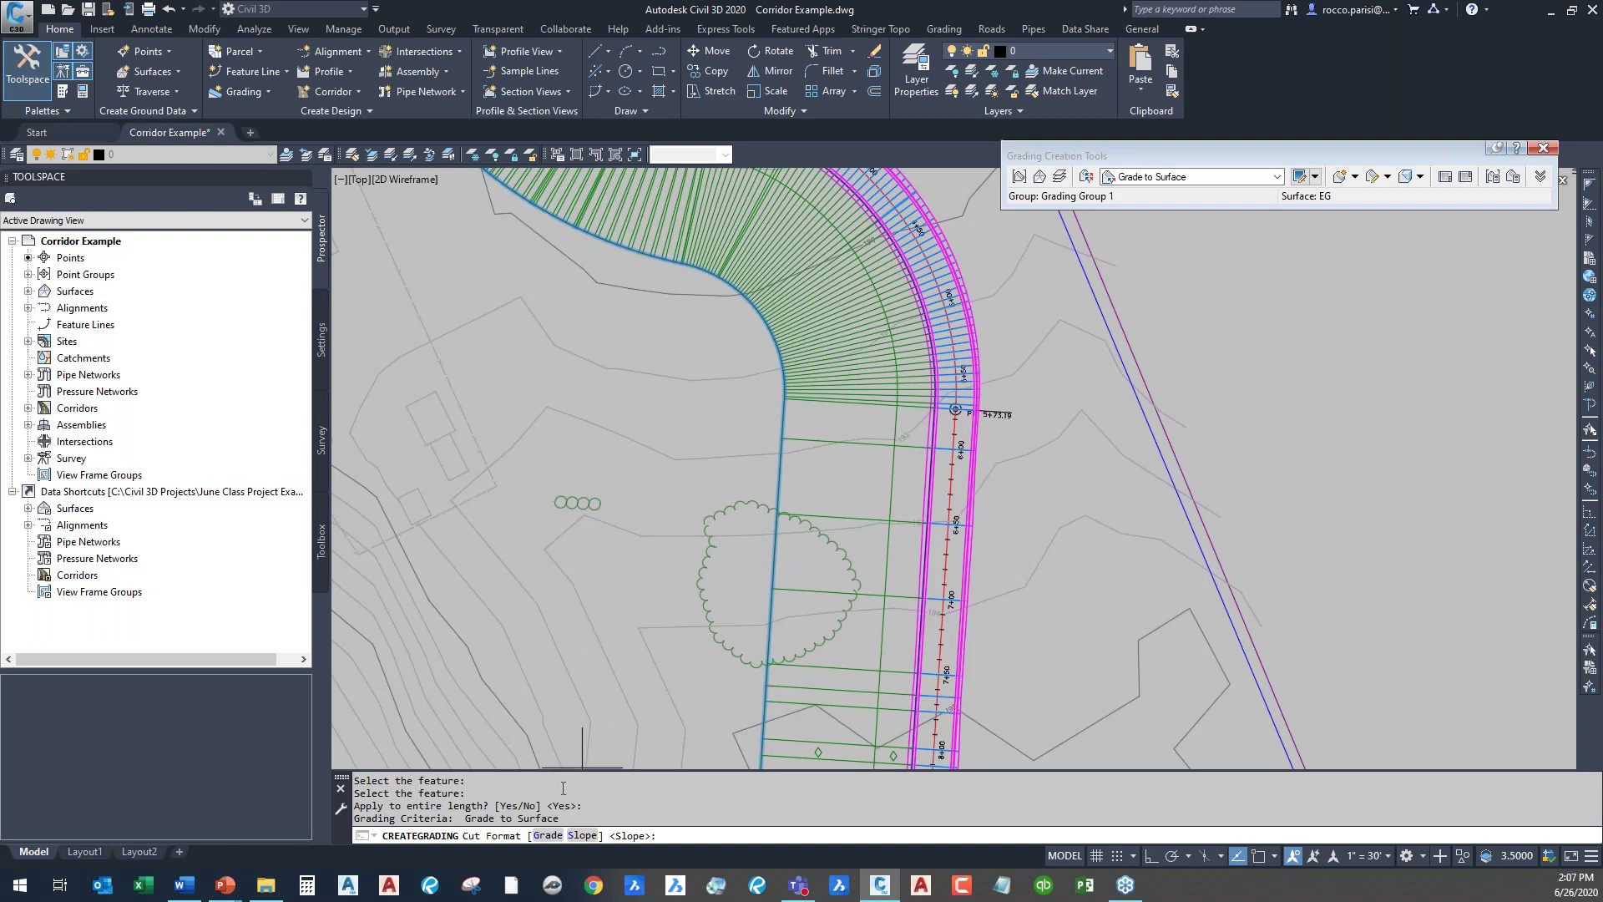
left_click(583, 836)
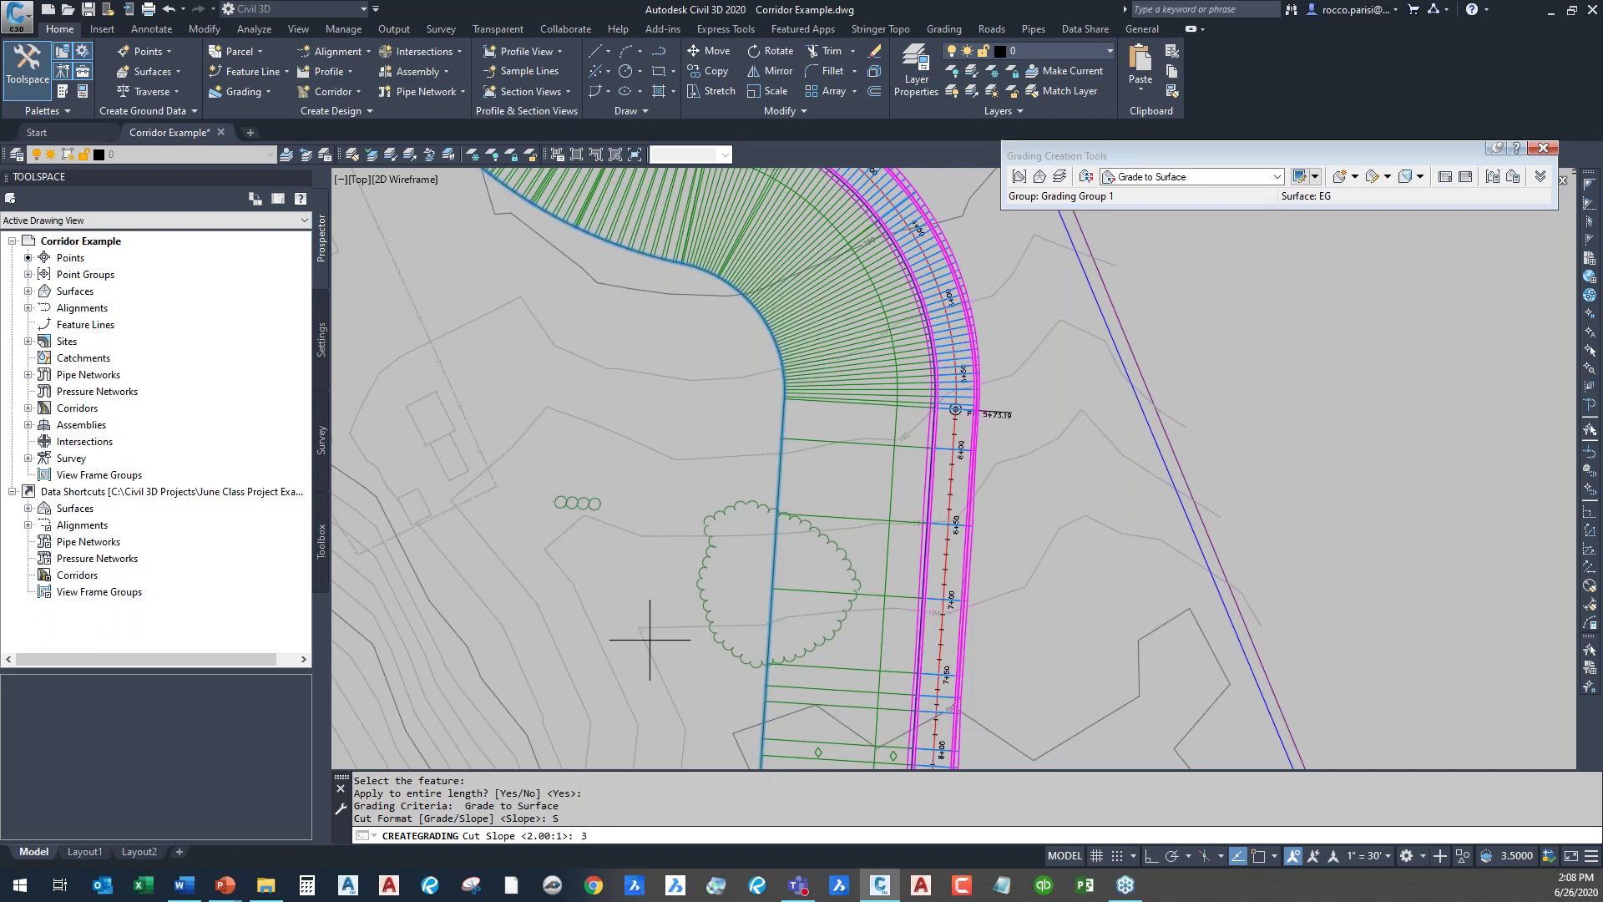
type("3")
key("Return")
key("Return")
key("Return")
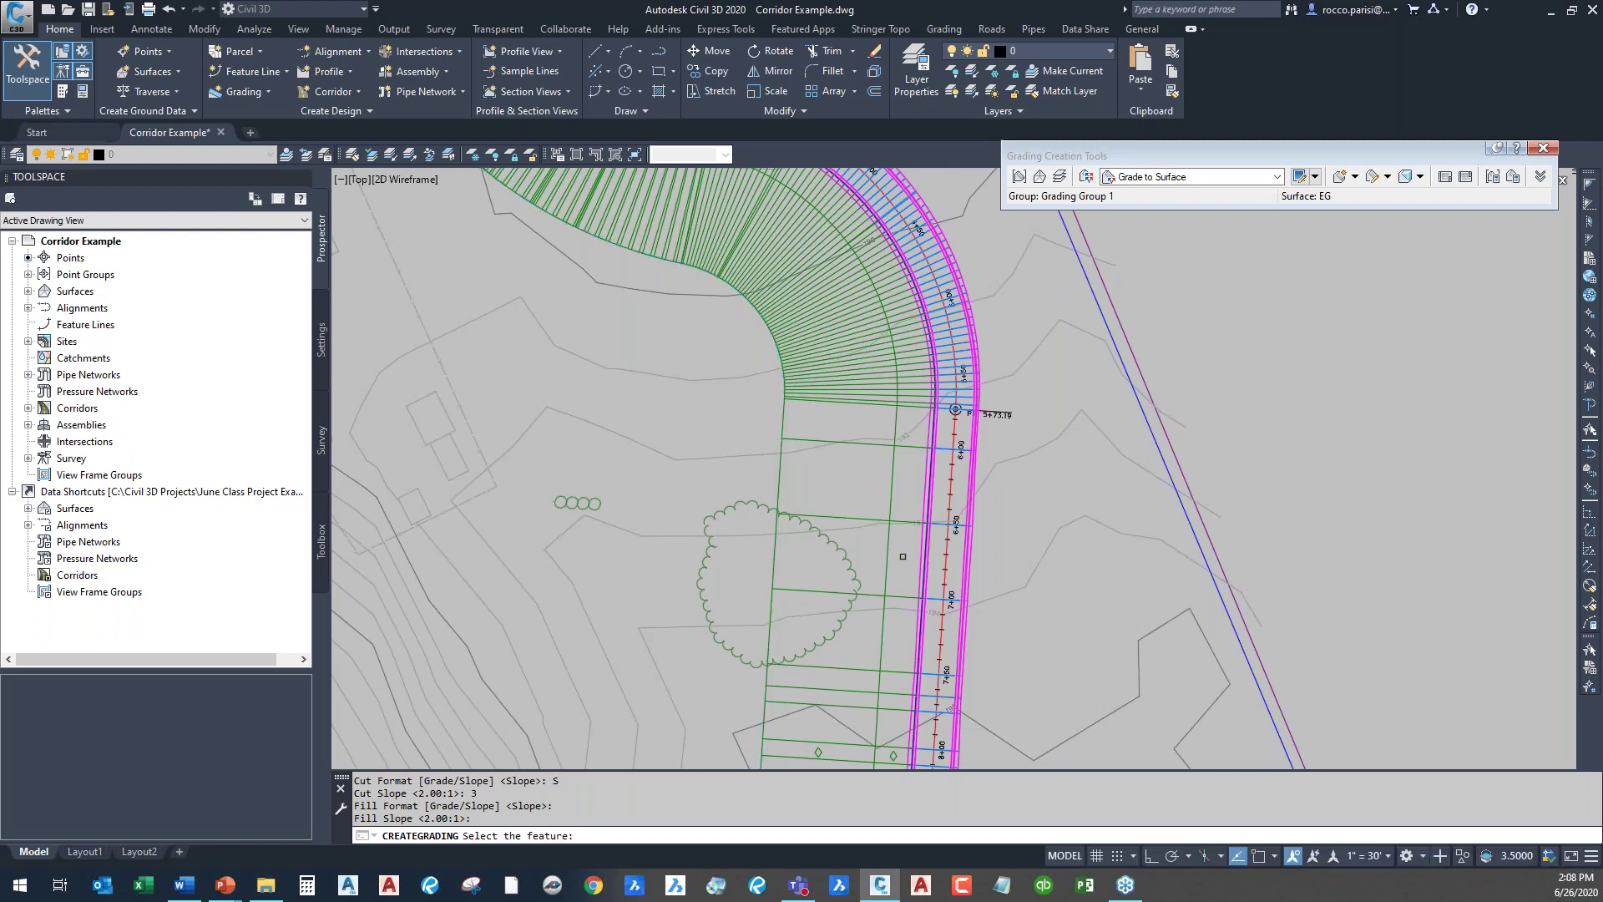
key("Escape")
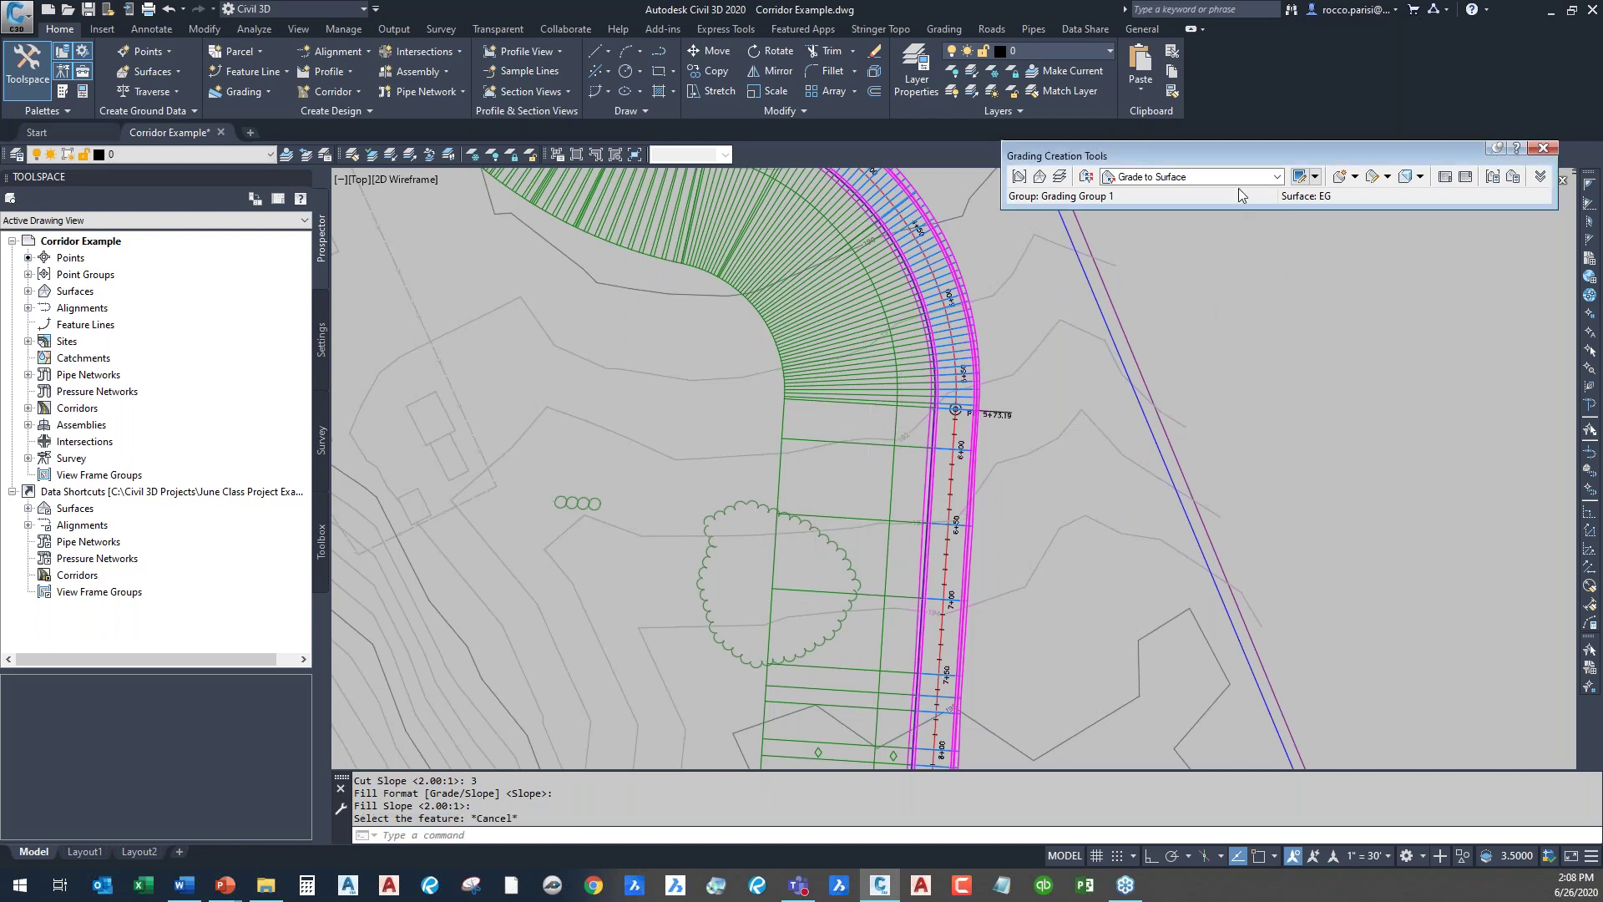
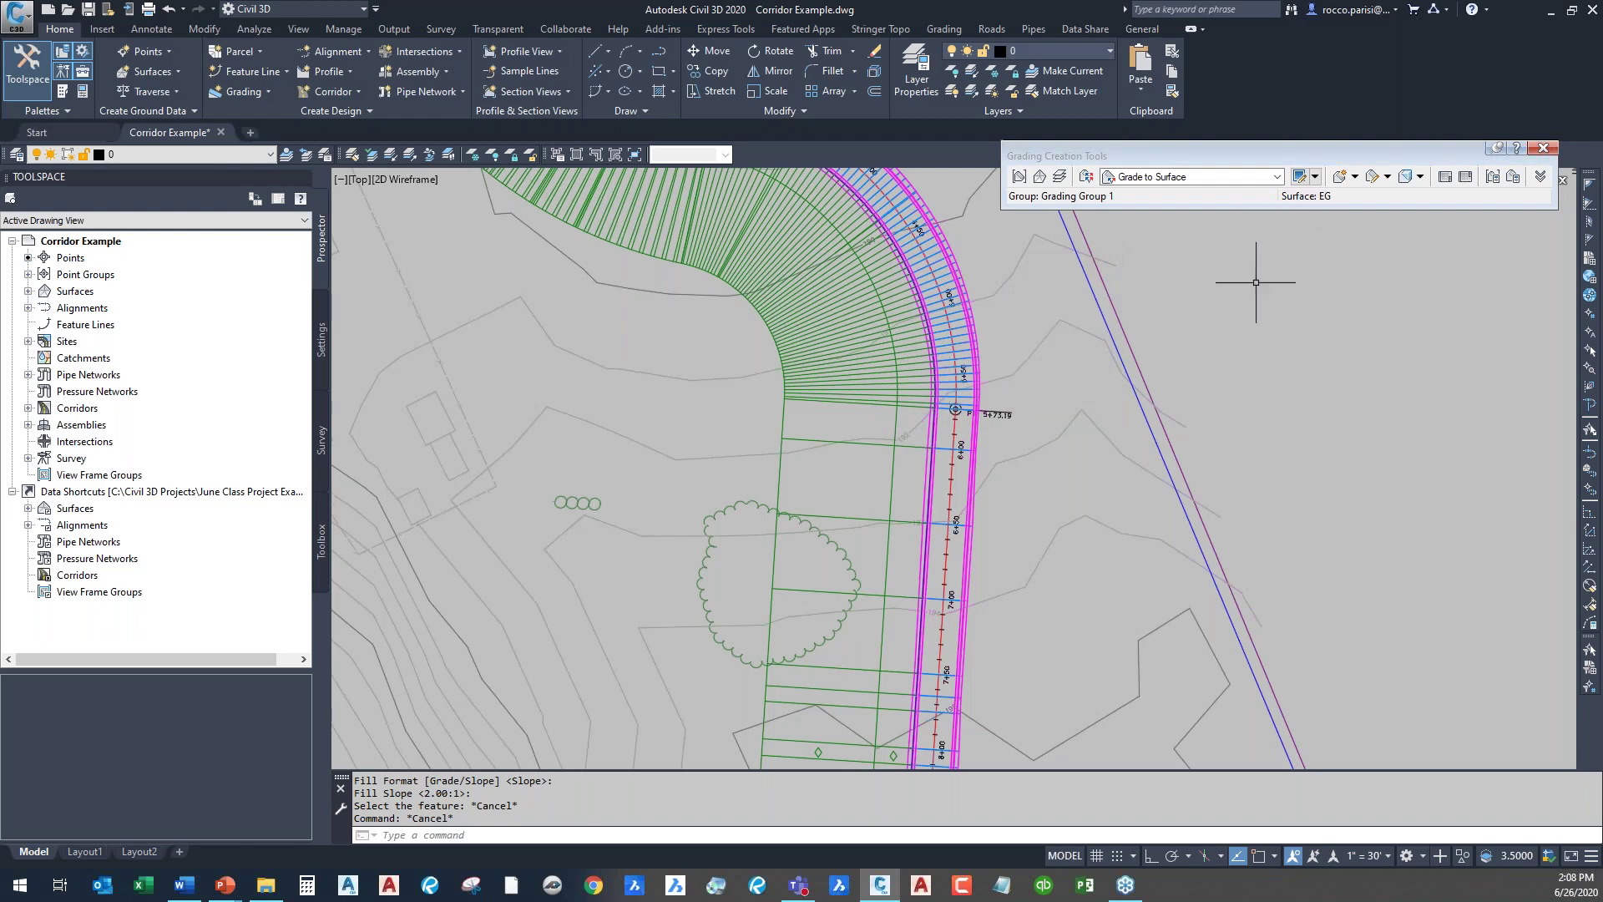
- Try the Grade to Surface grading from the same outer edge again, full length, with 3:1 slopes for both cut and fill
left_click(1345, 177)
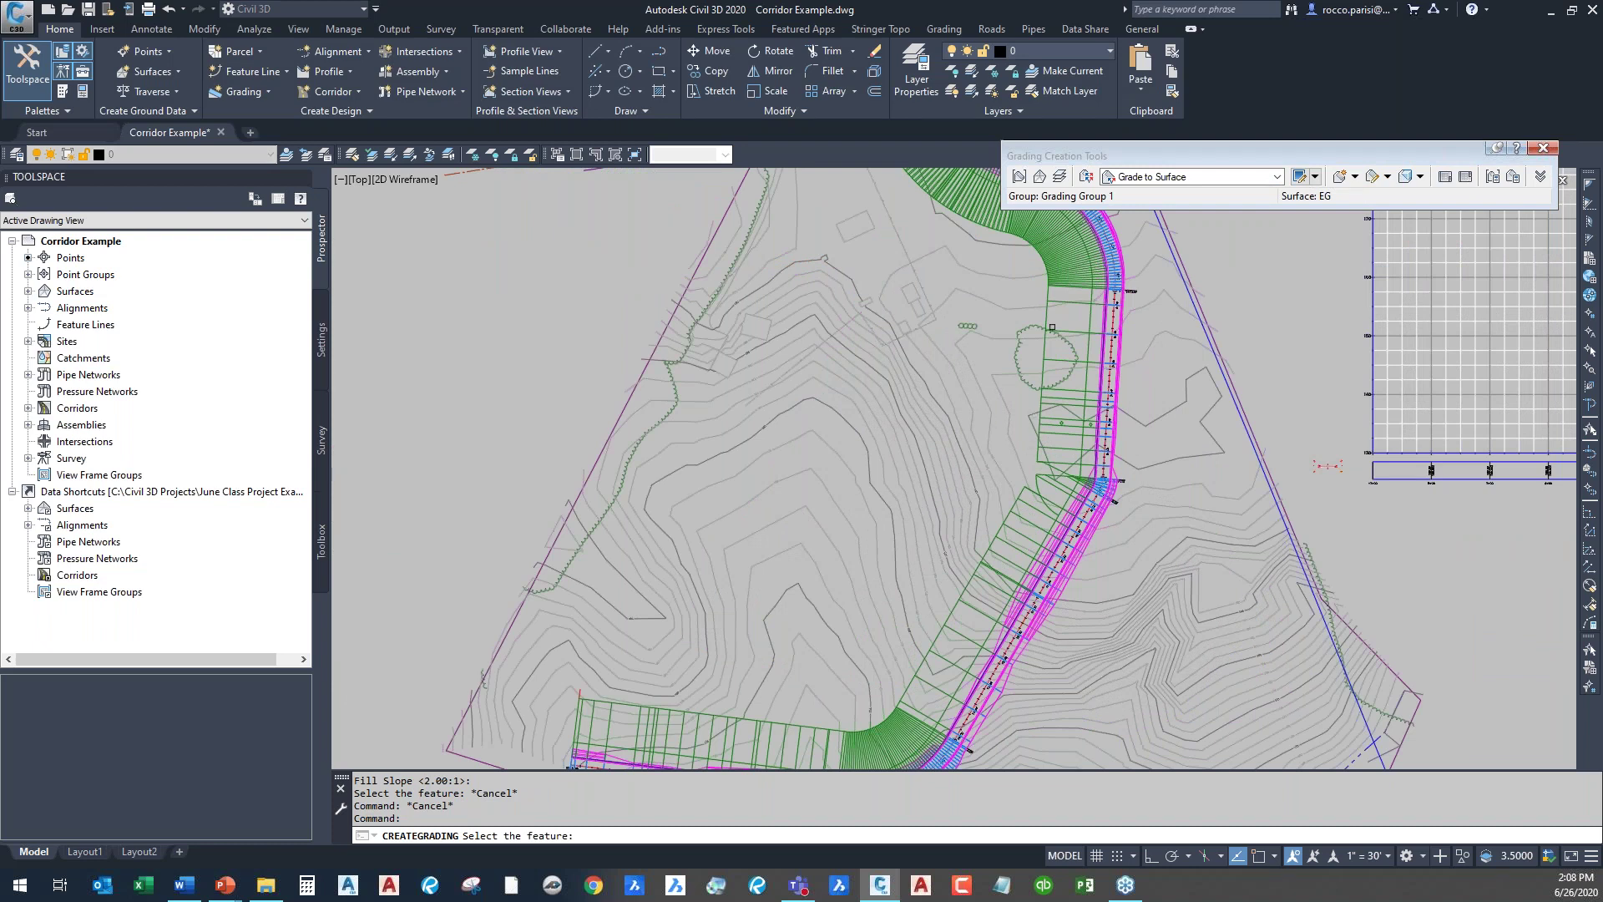
left_click(1050, 315)
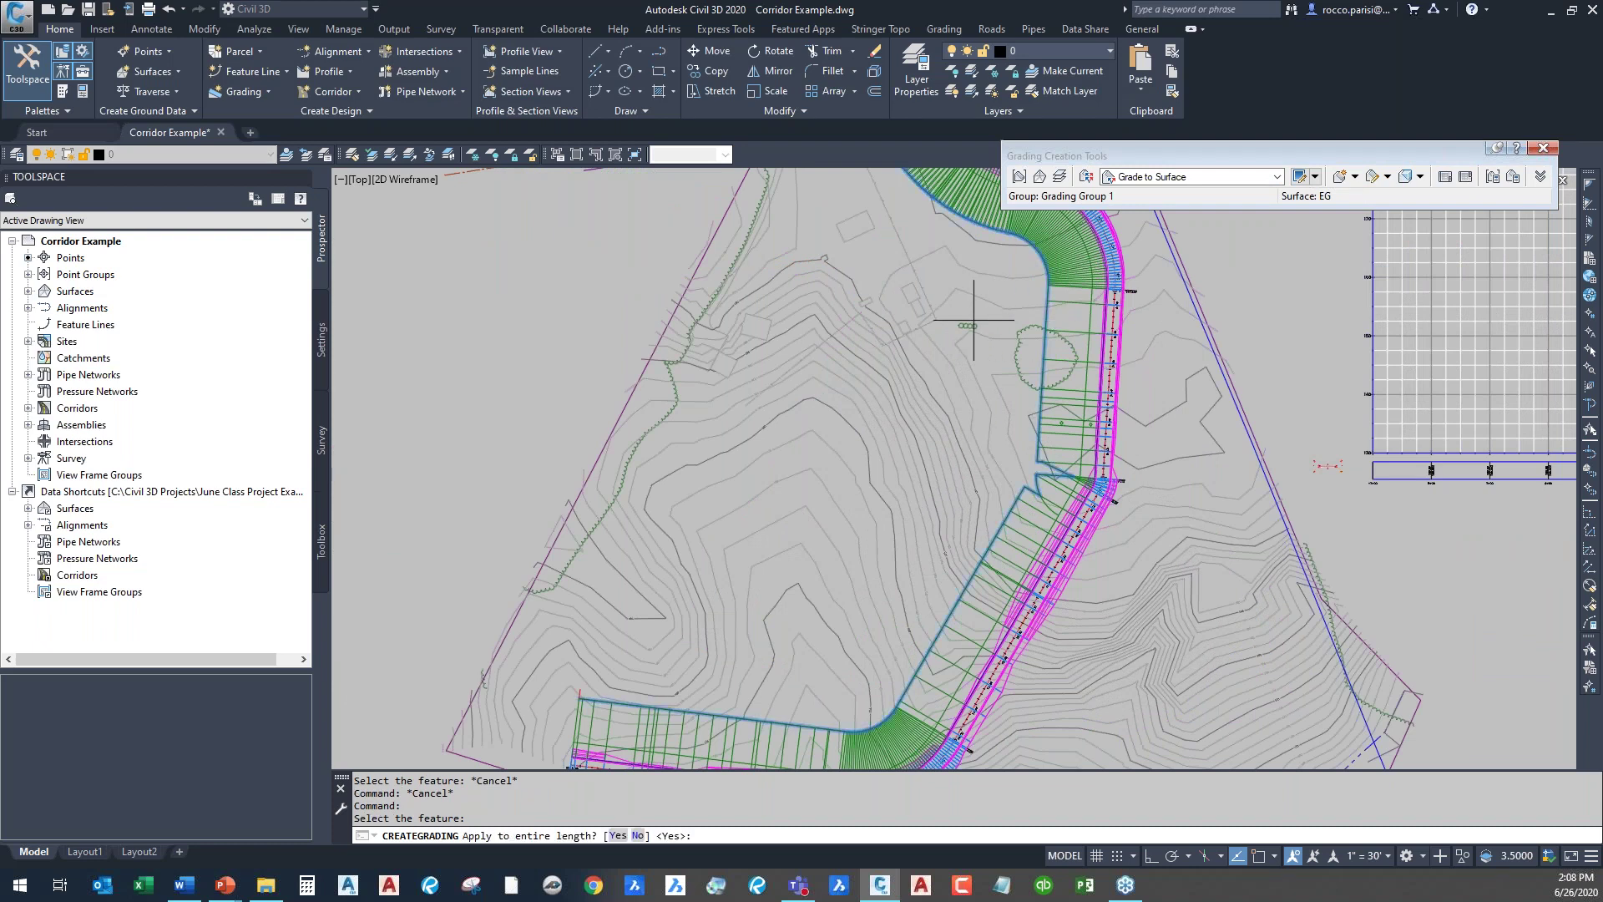
key("Return")
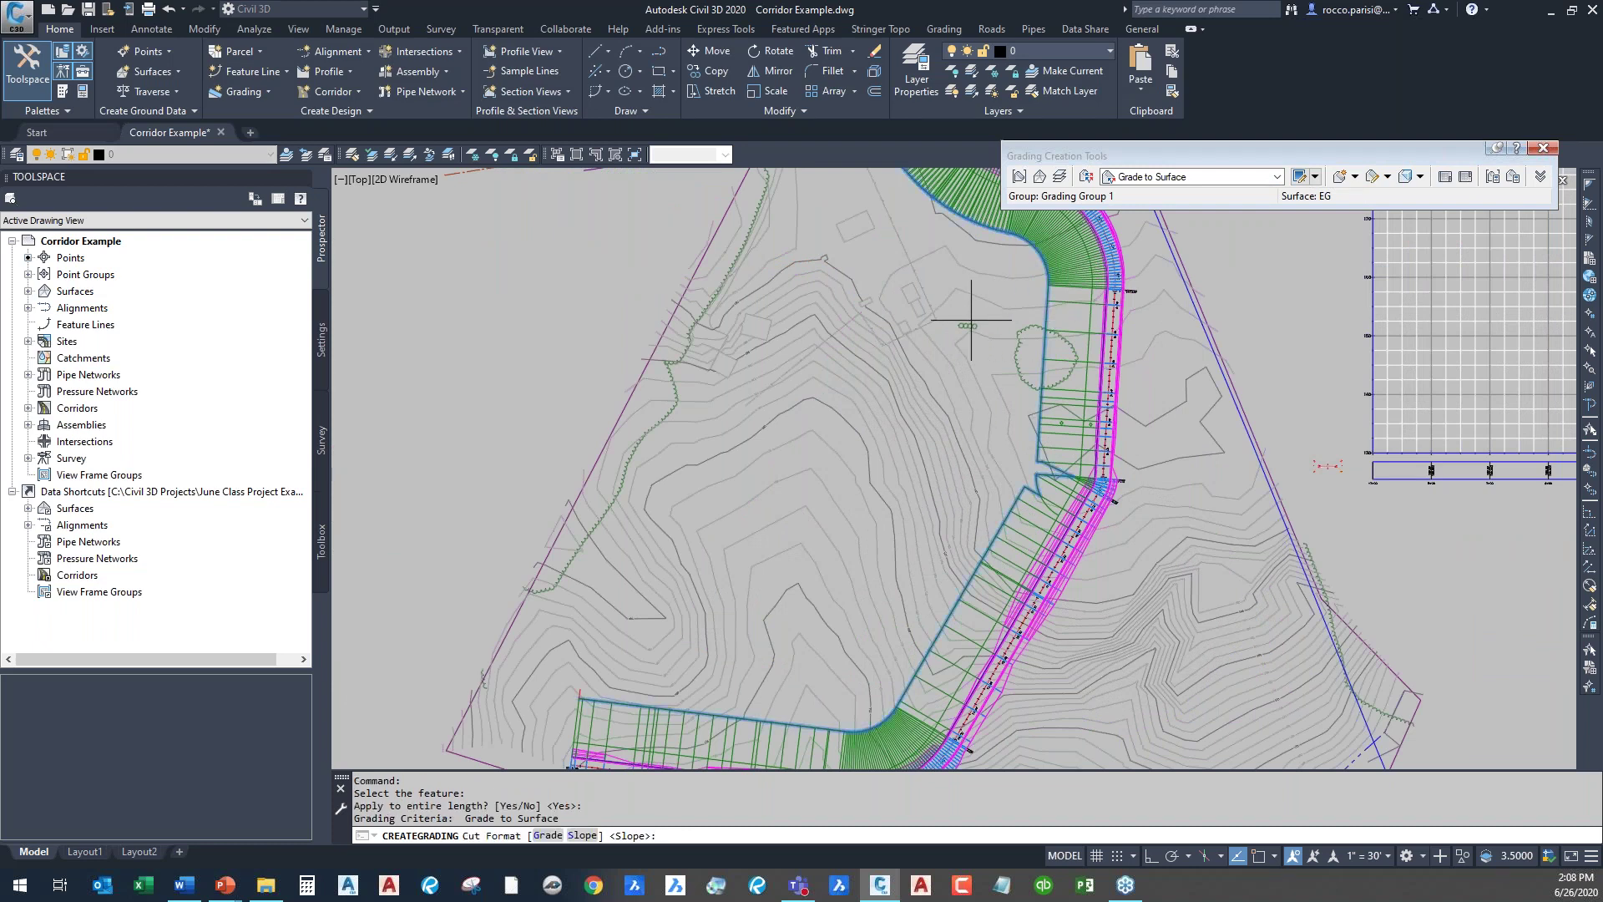
type("S")
key("Return")
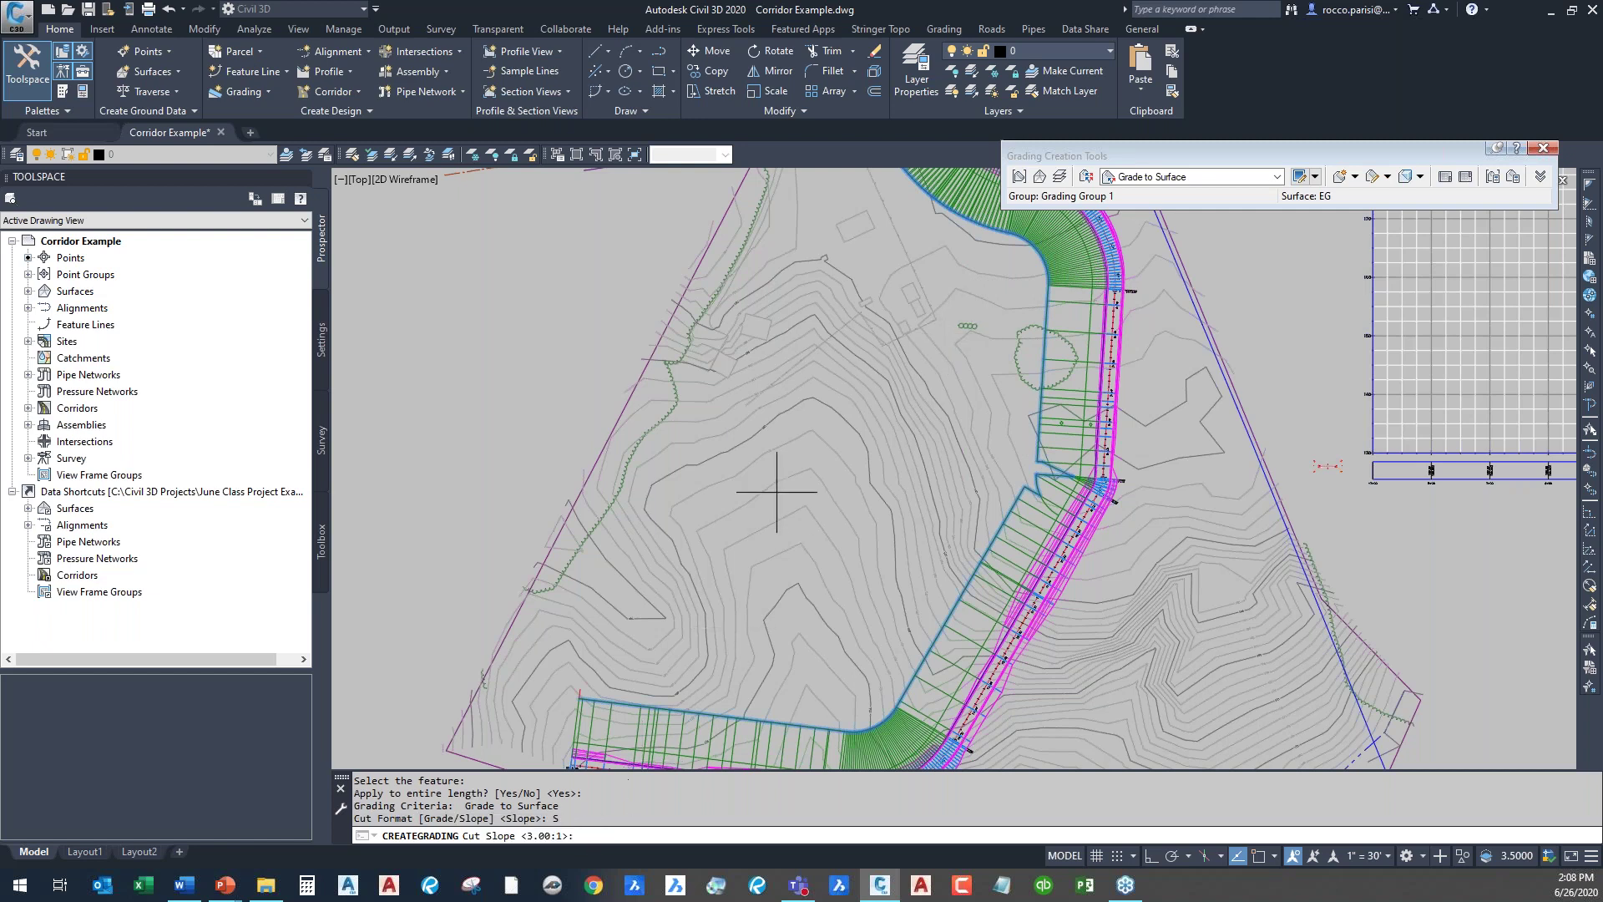
key("Return")
key("Return")
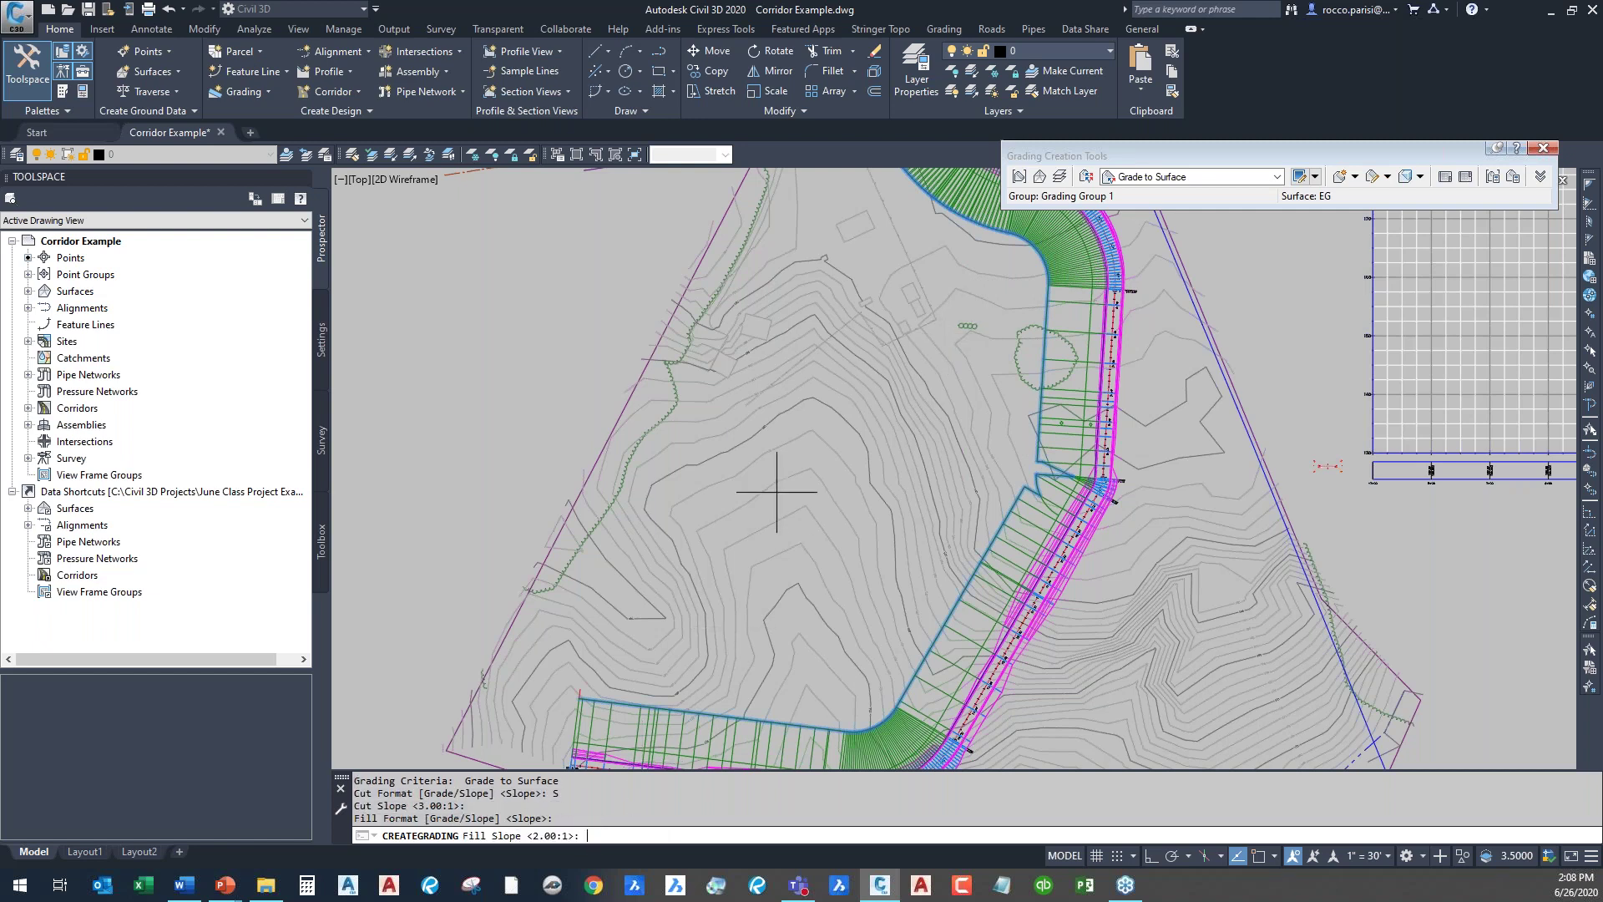
key("Return")
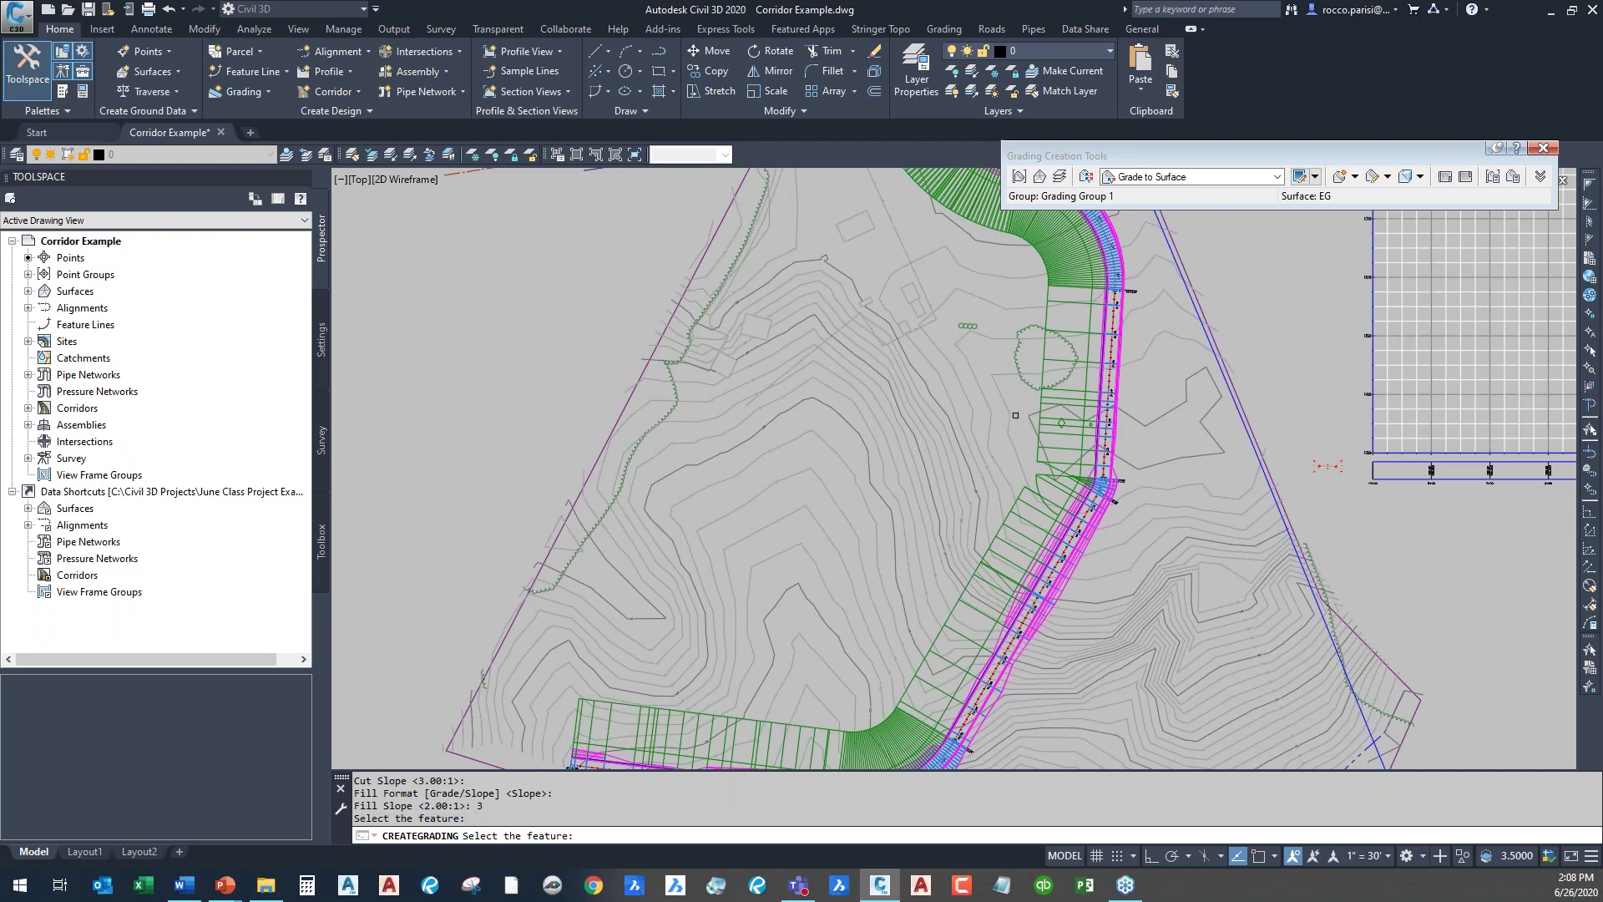
key("Escape")
key("Escape")
- Examine the outer feature line of the 75-foot grading around the corridor's curve
mouse_move(886, 680)
middle_mouse_down()
mouse_move(972, 568)
mouse_move(1010, 454)
mouse_move(853, 497)
middle_mouse_up()
scroll(1009, 454, "down", 3)
key("Escape")
key("Escape")
scroll(835, 384, "up", 4)
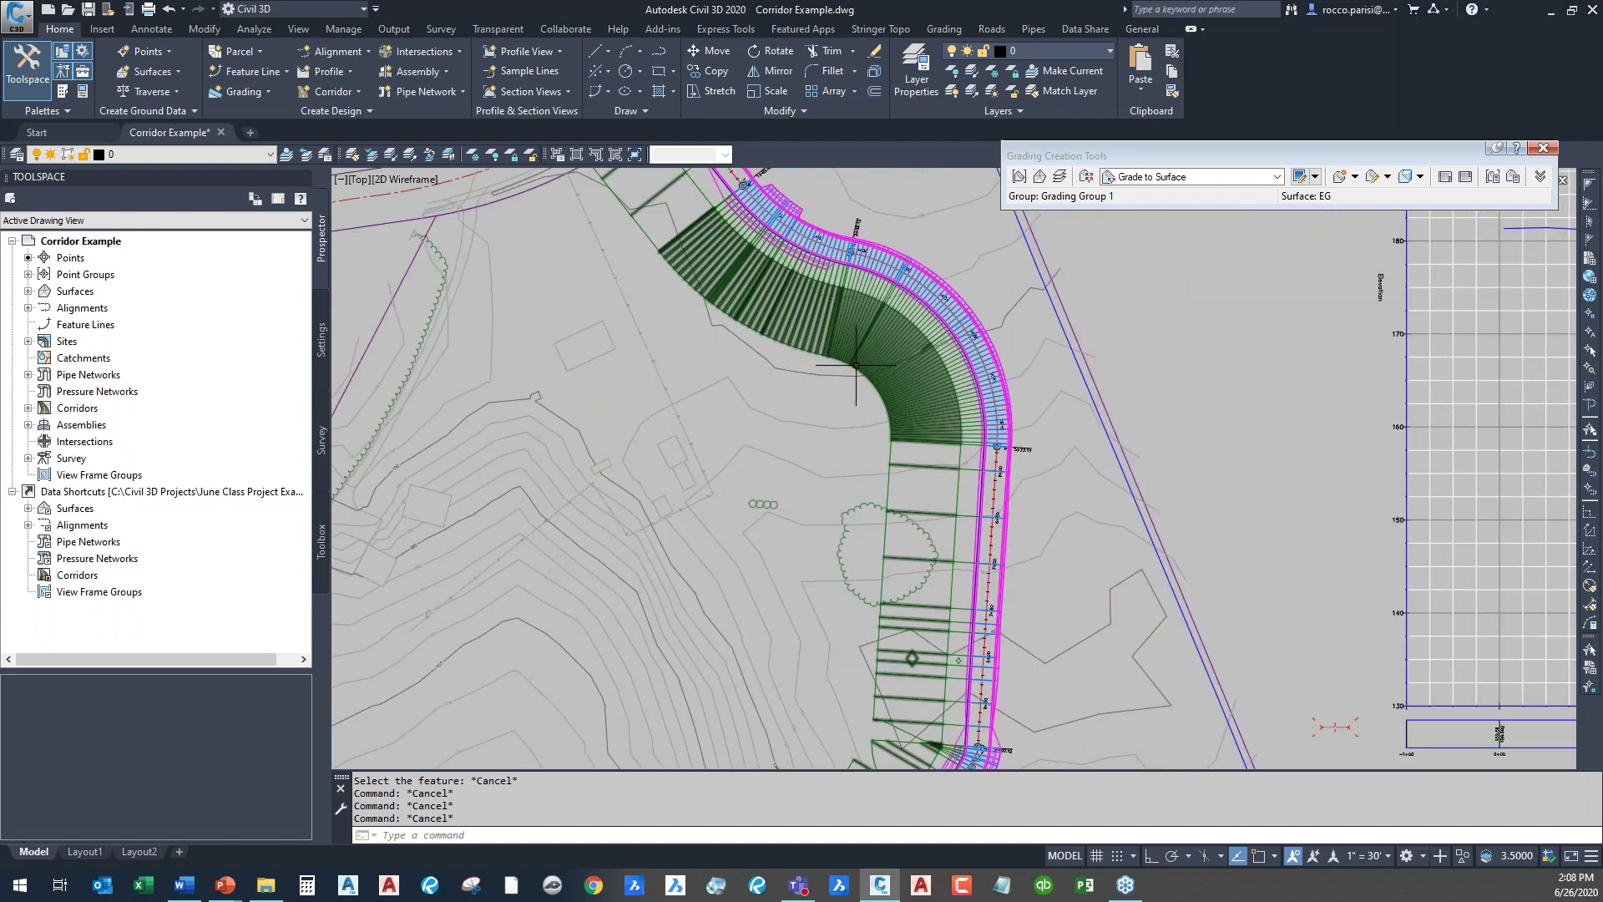
left_click(889, 424)
scroll(889, 467, "up", 2)
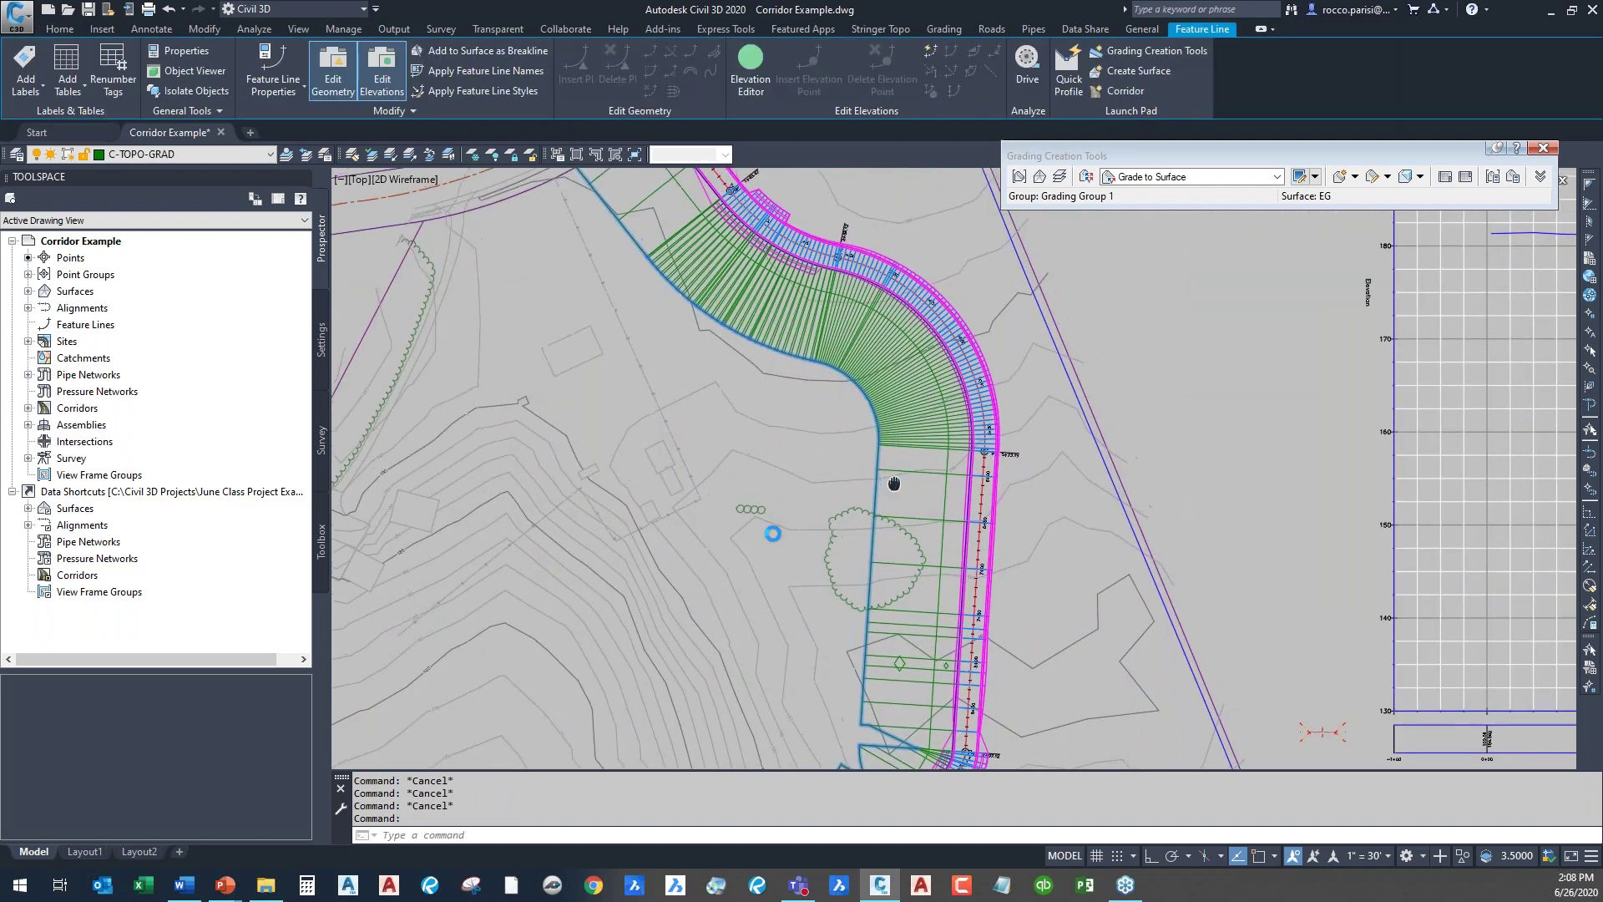
scroll(750, 534, "up", 2)
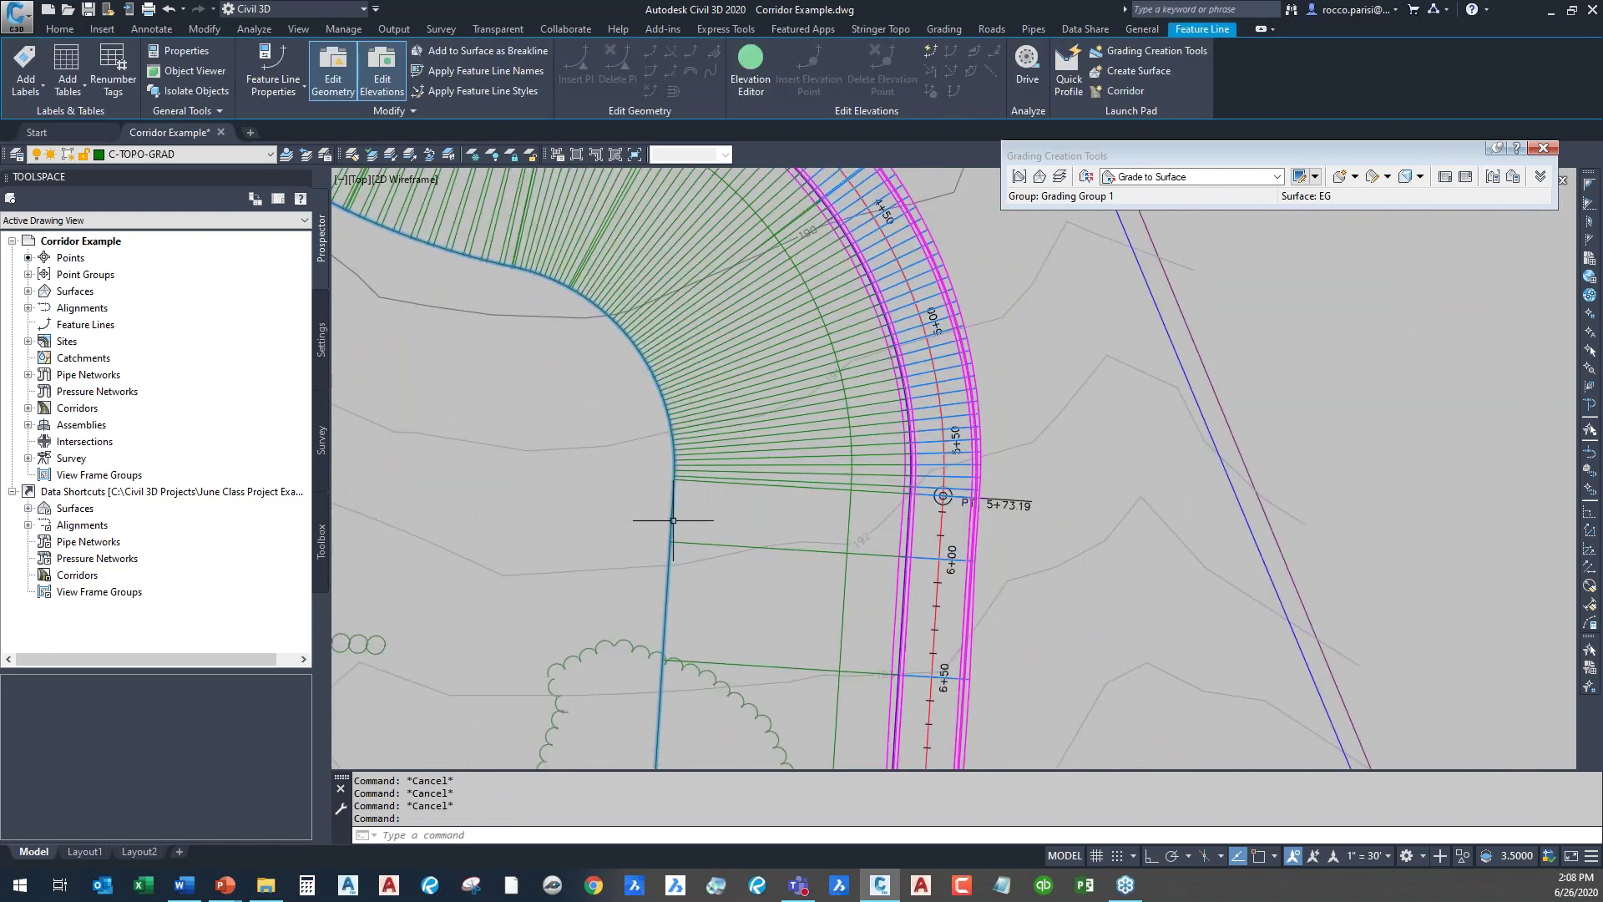
key("Escape")
key("Escape")
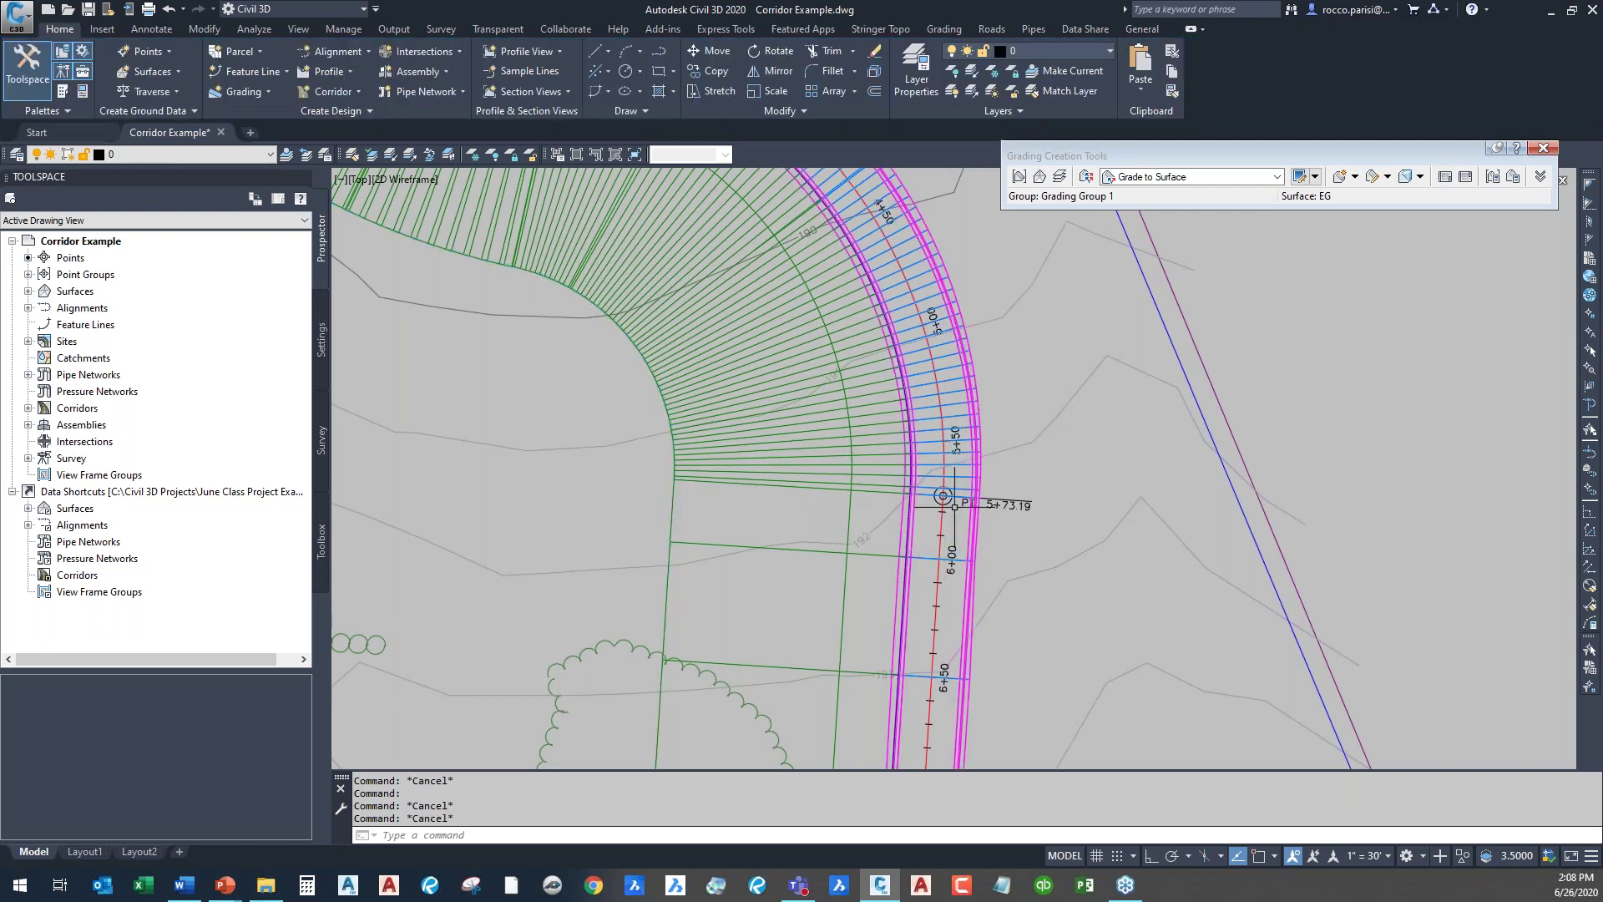
- Open the corridor and both distance gradings together in the Object Viewer and orbit them into a tilted 3D view
left_click(918, 455)
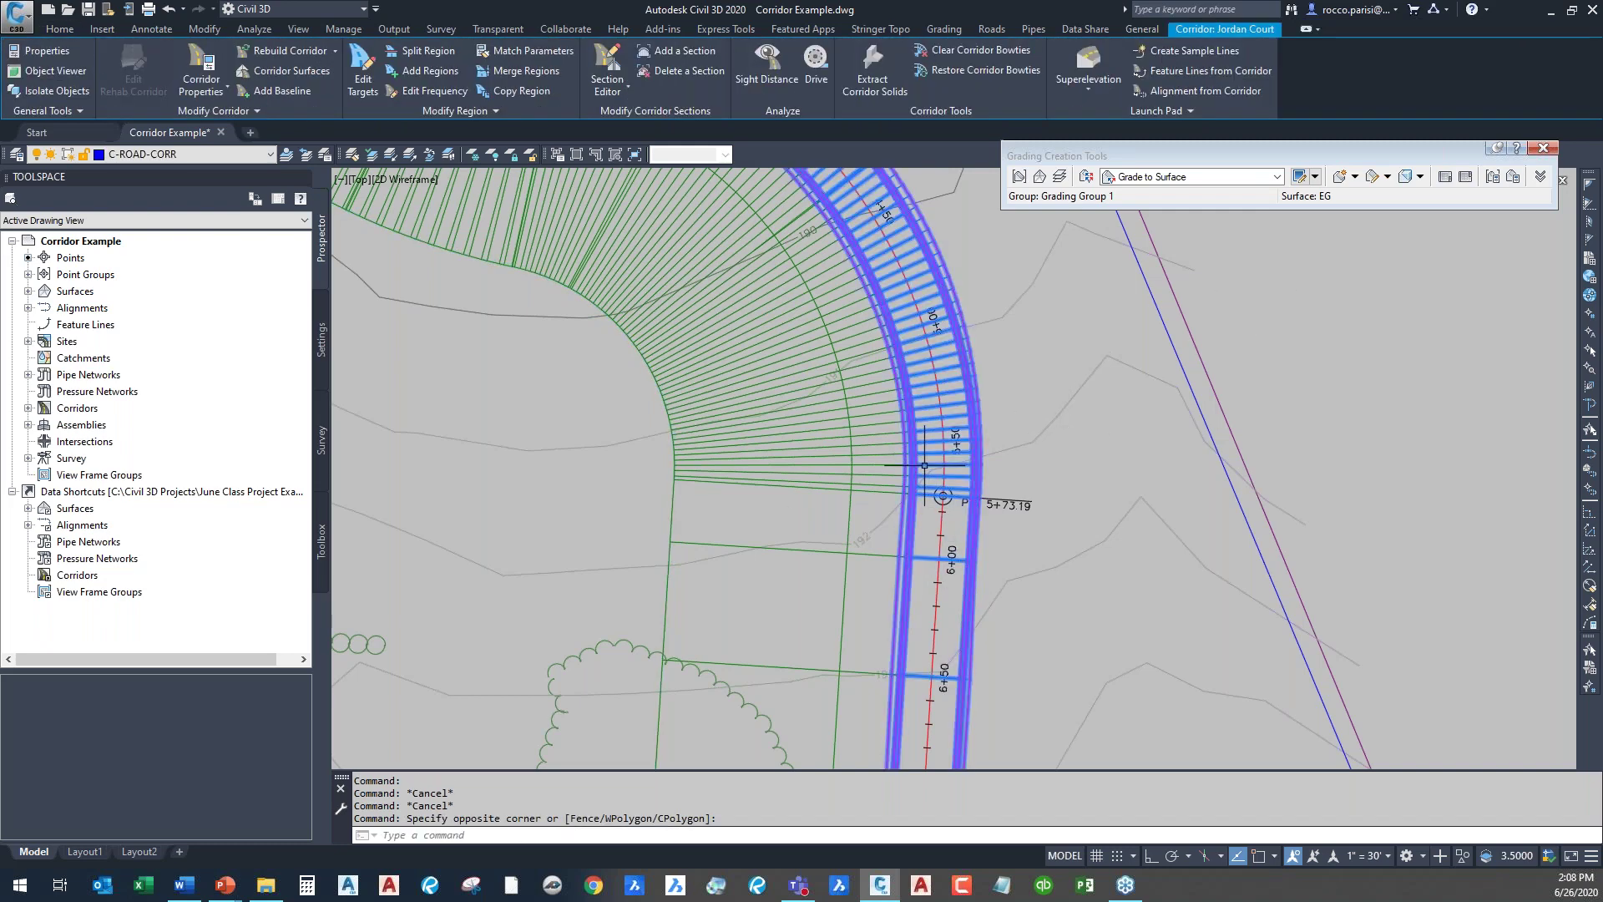
left_click(860, 472)
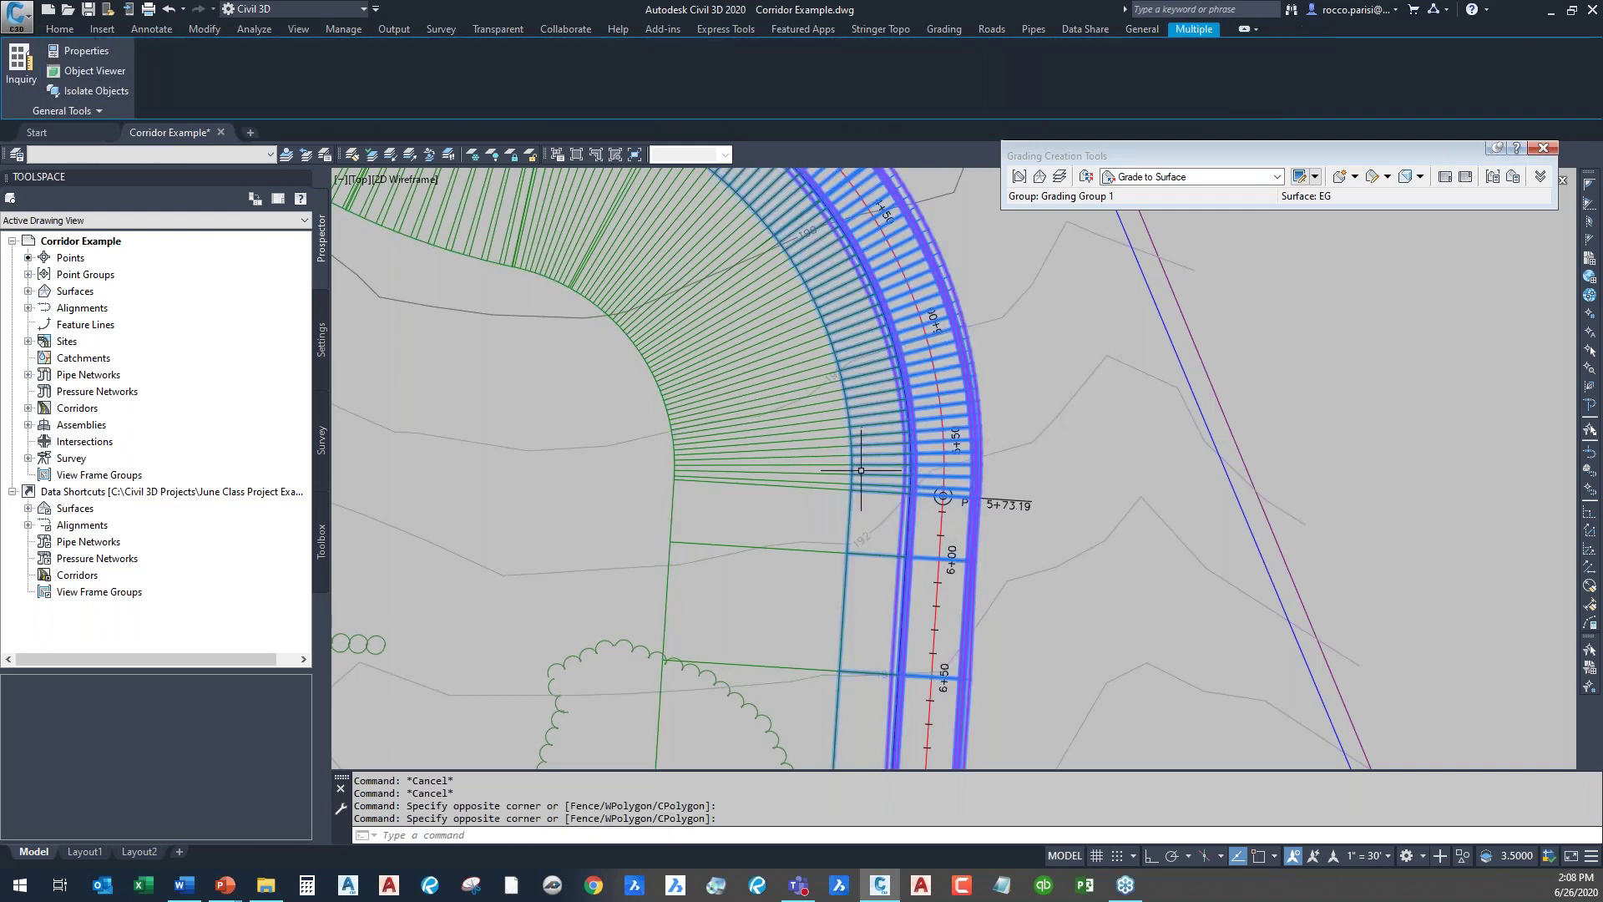
left_click(806, 443)
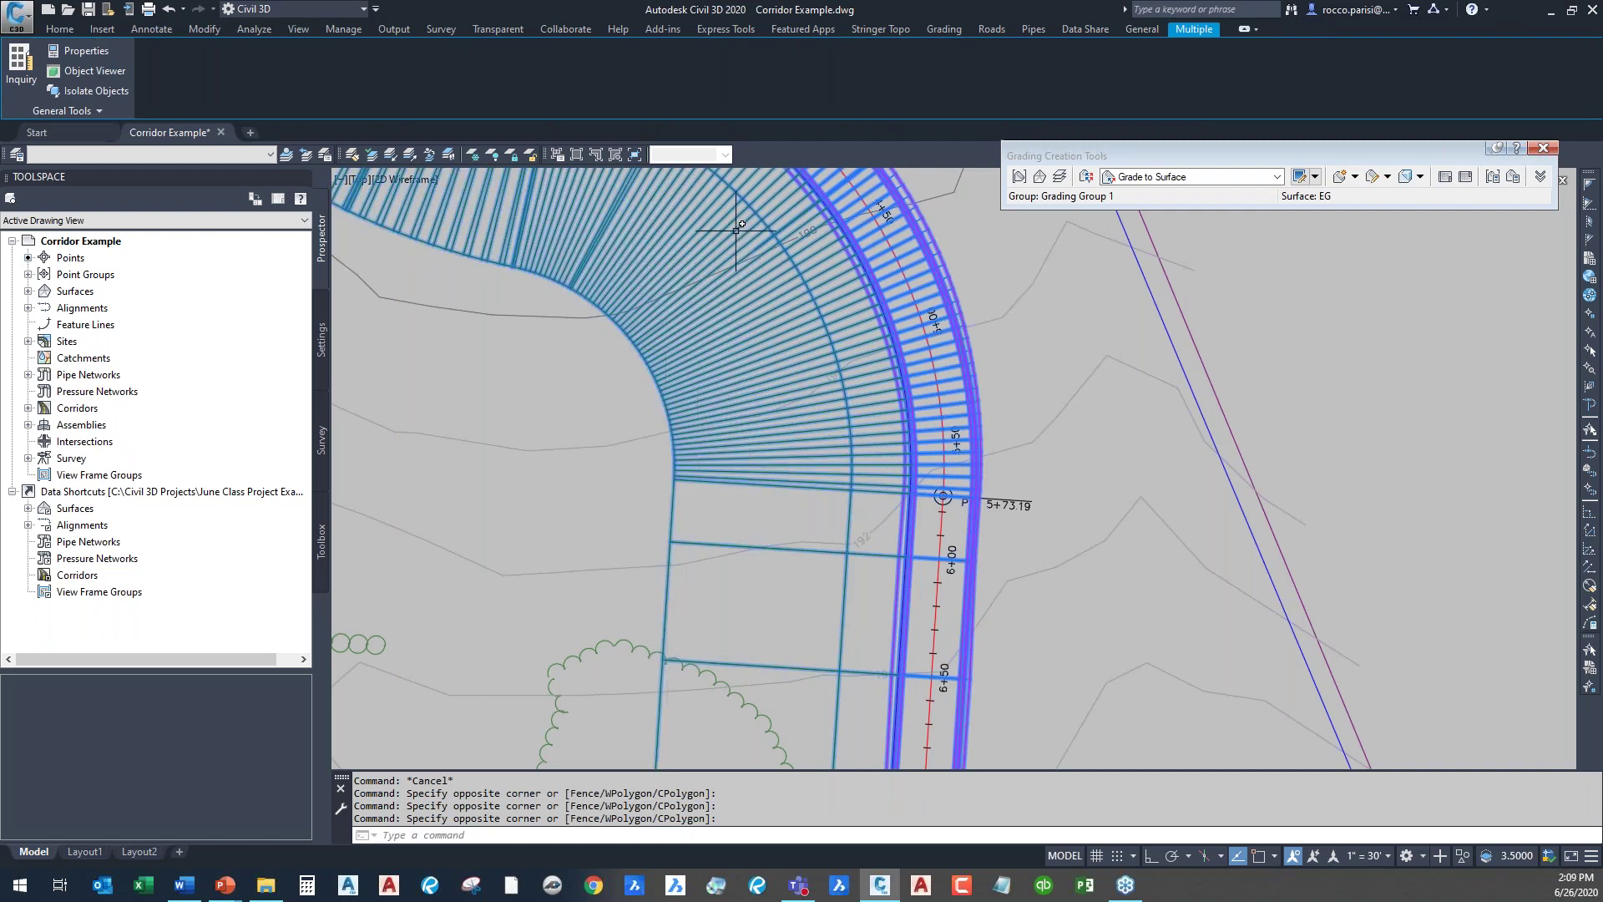
right_click(802, 357)
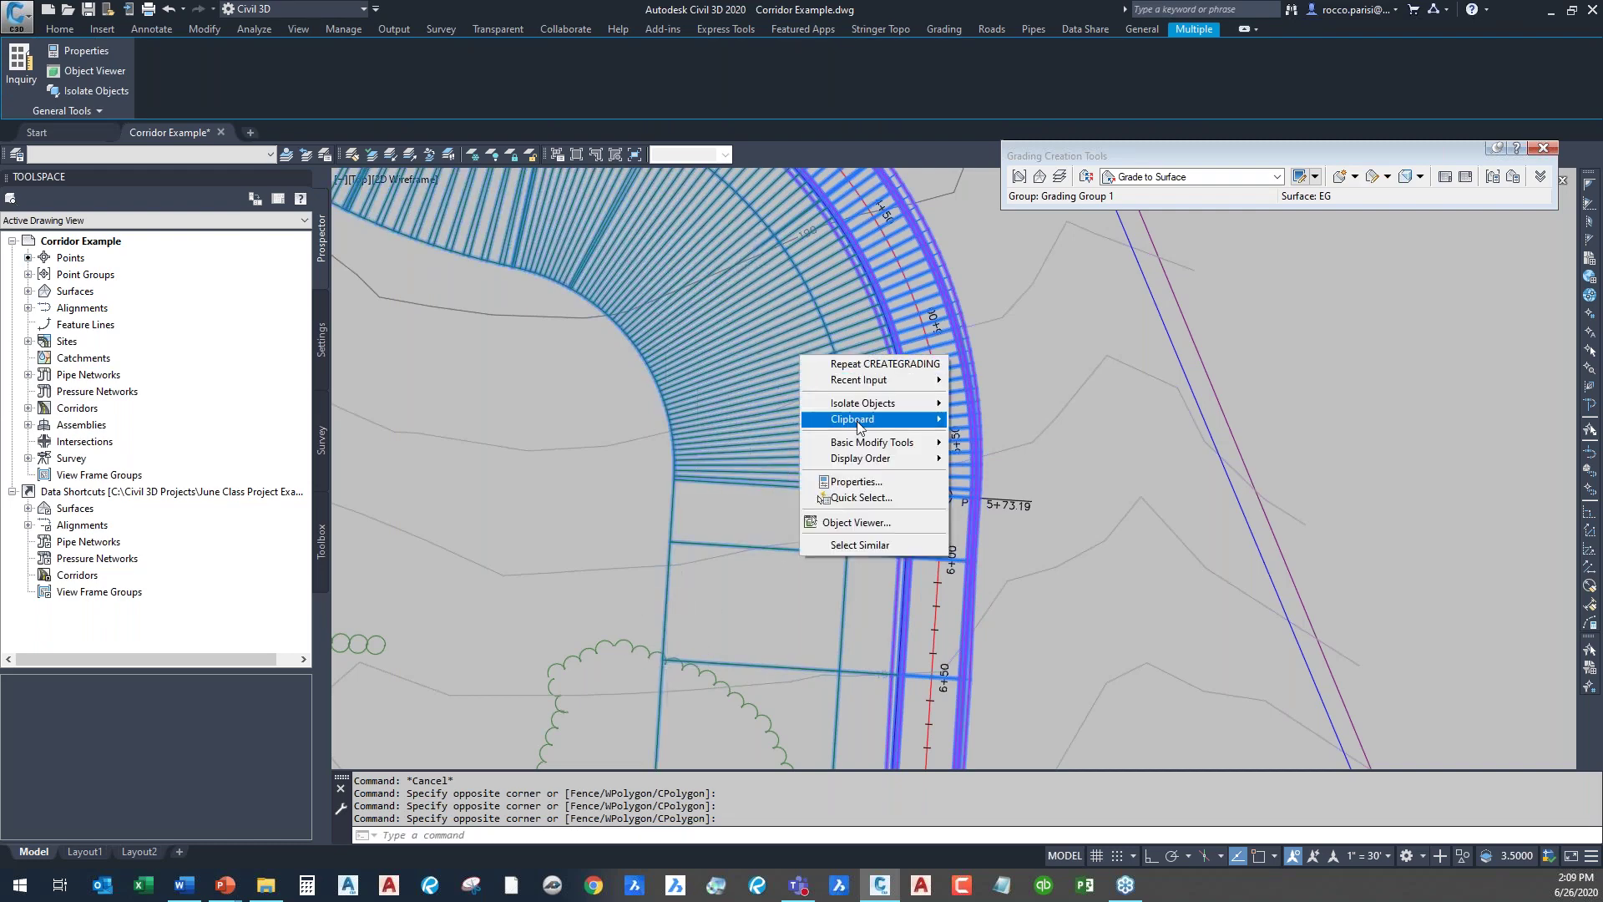
left_click(856, 523)
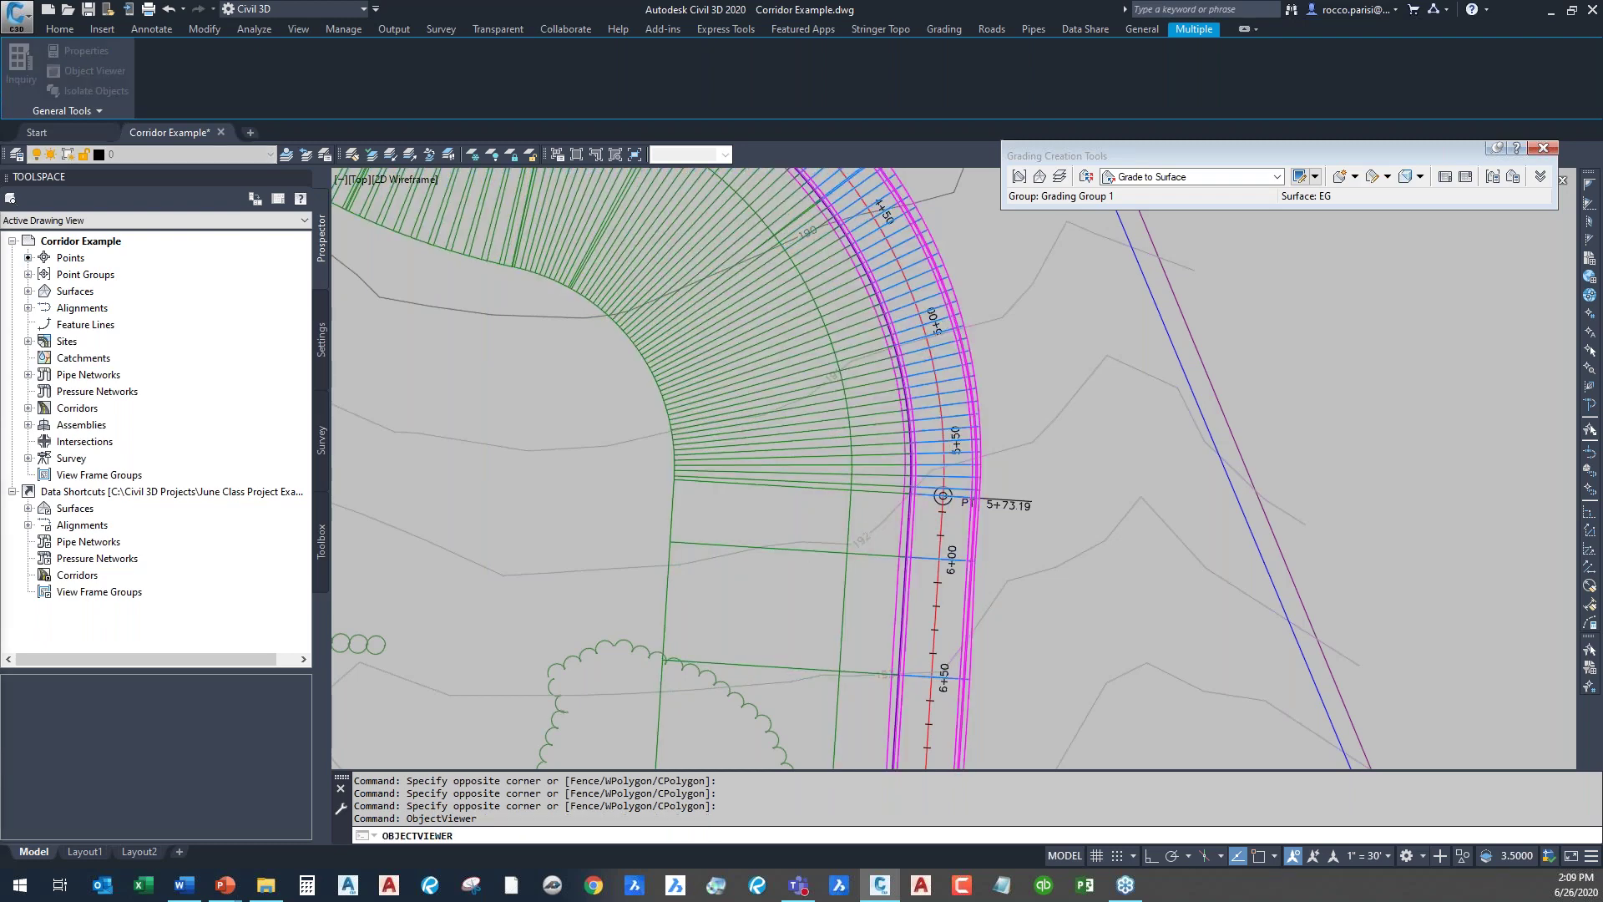
left_click_drag(795, 779, 995, 504)
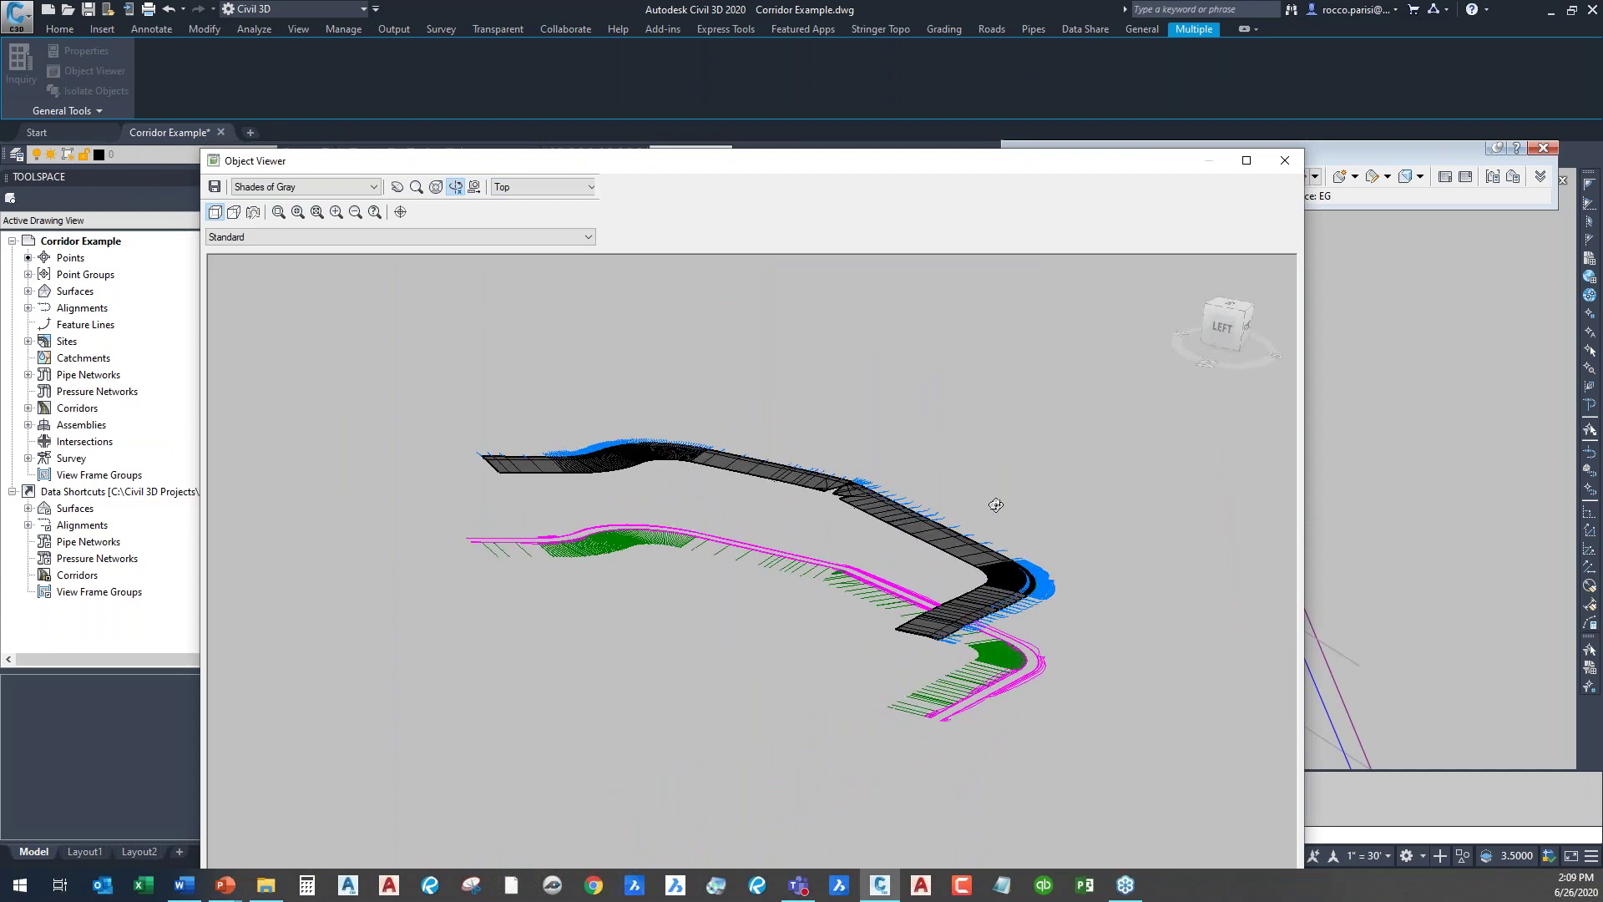
left_click_drag(1014, 610, 1009, 614)
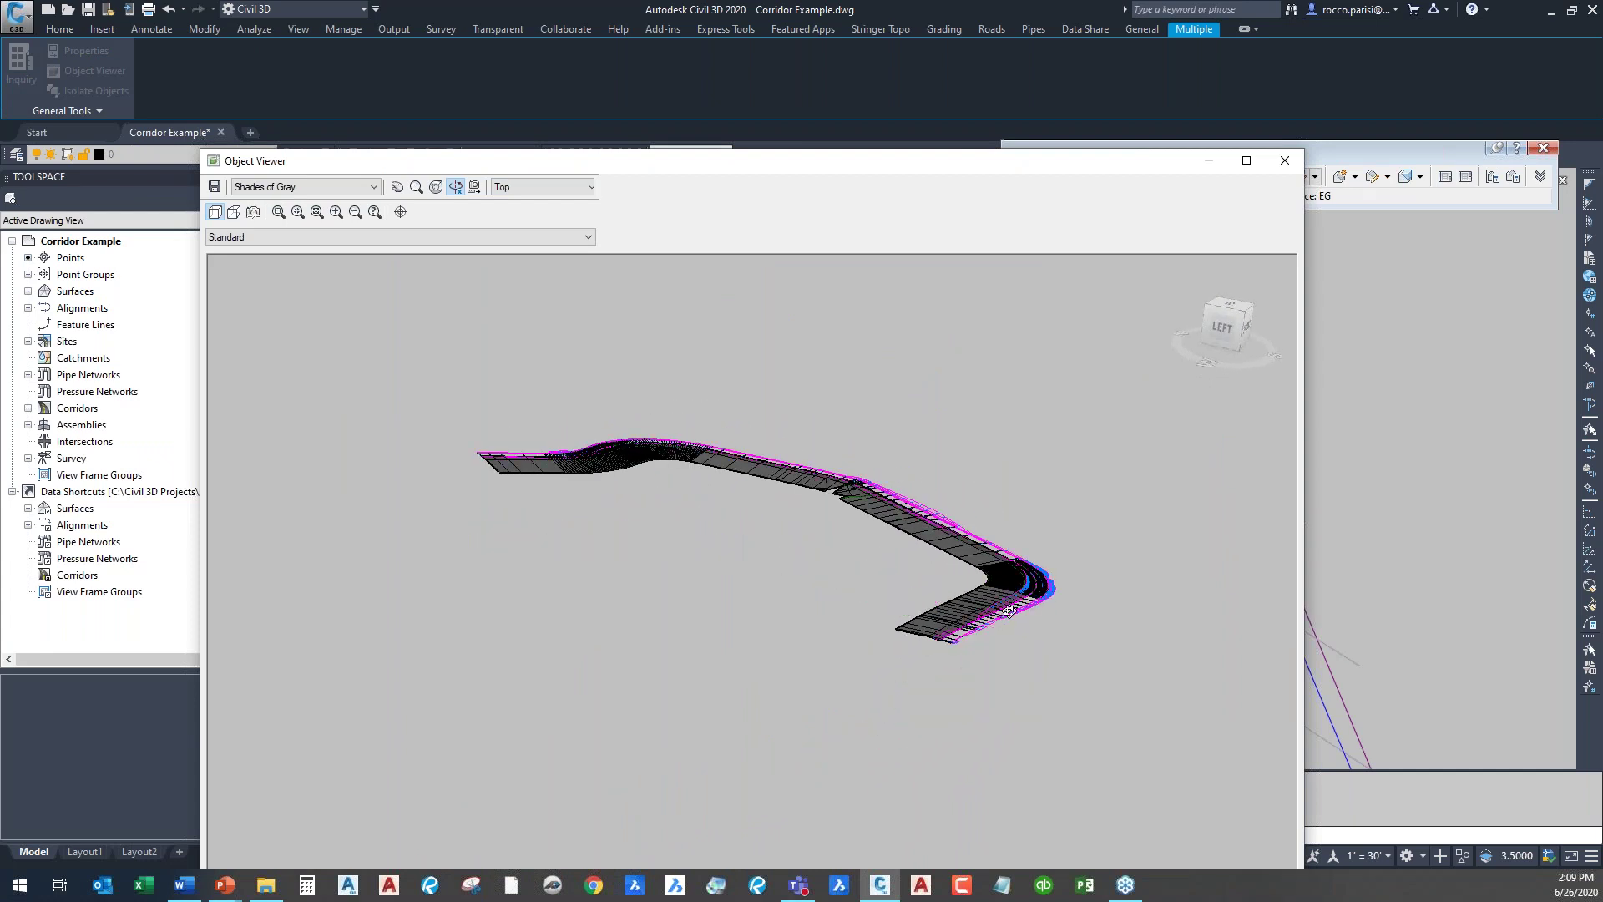
- Examine in 3D how the gradings meet the back of curb around the corridor's curve and end, and close the viewer
scroll(1024, 629, "up", 3)
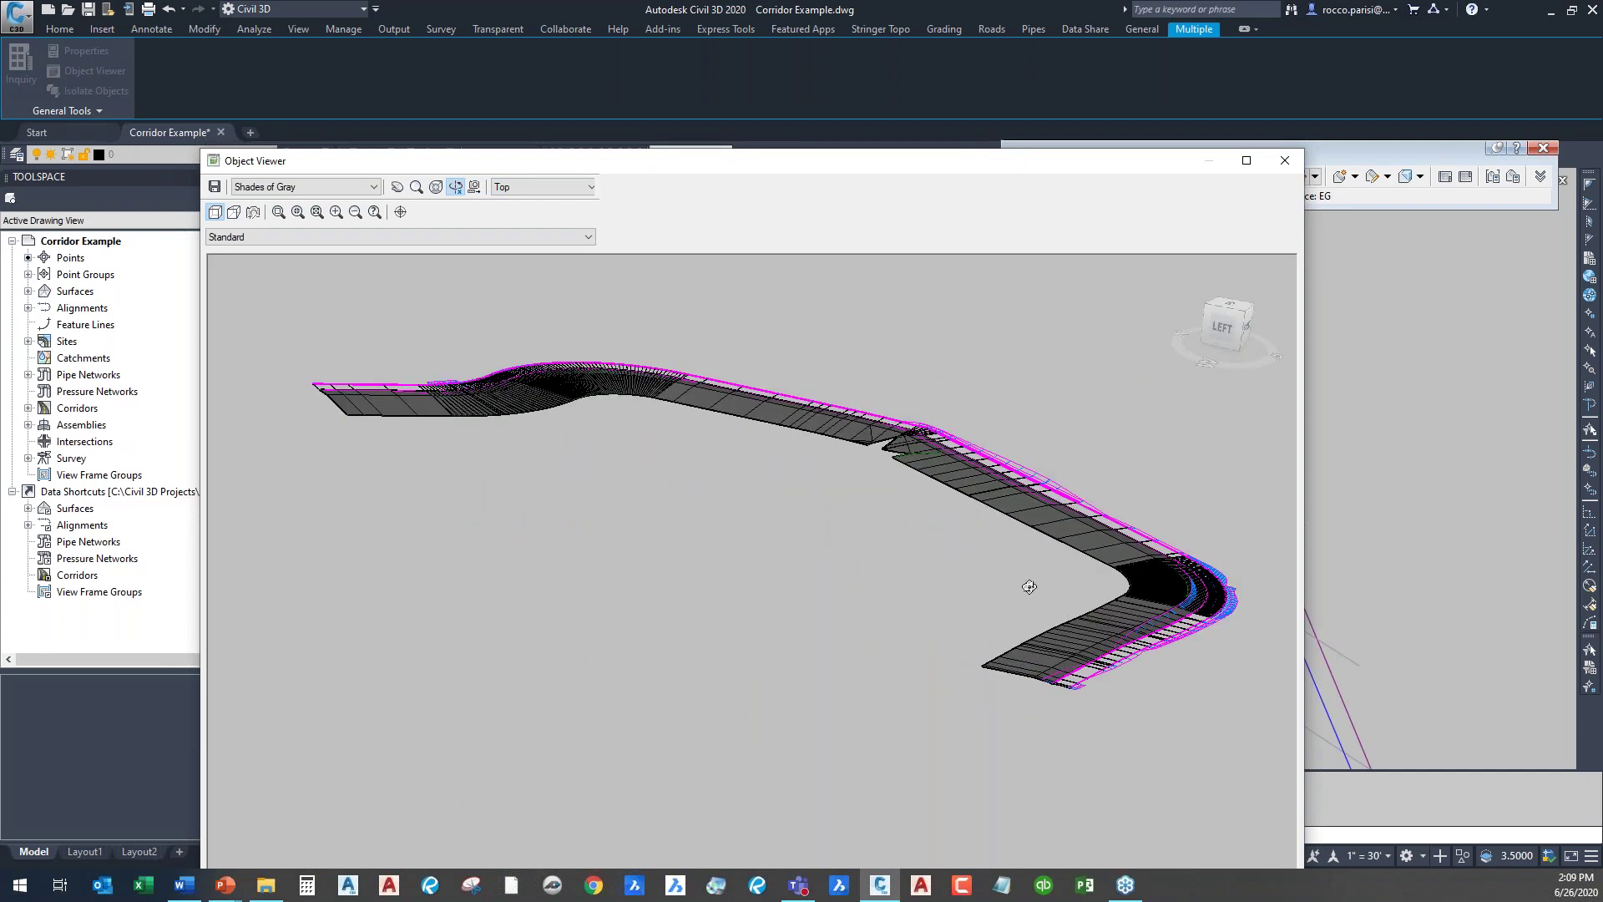
scroll(1028, 587, "up", 3)
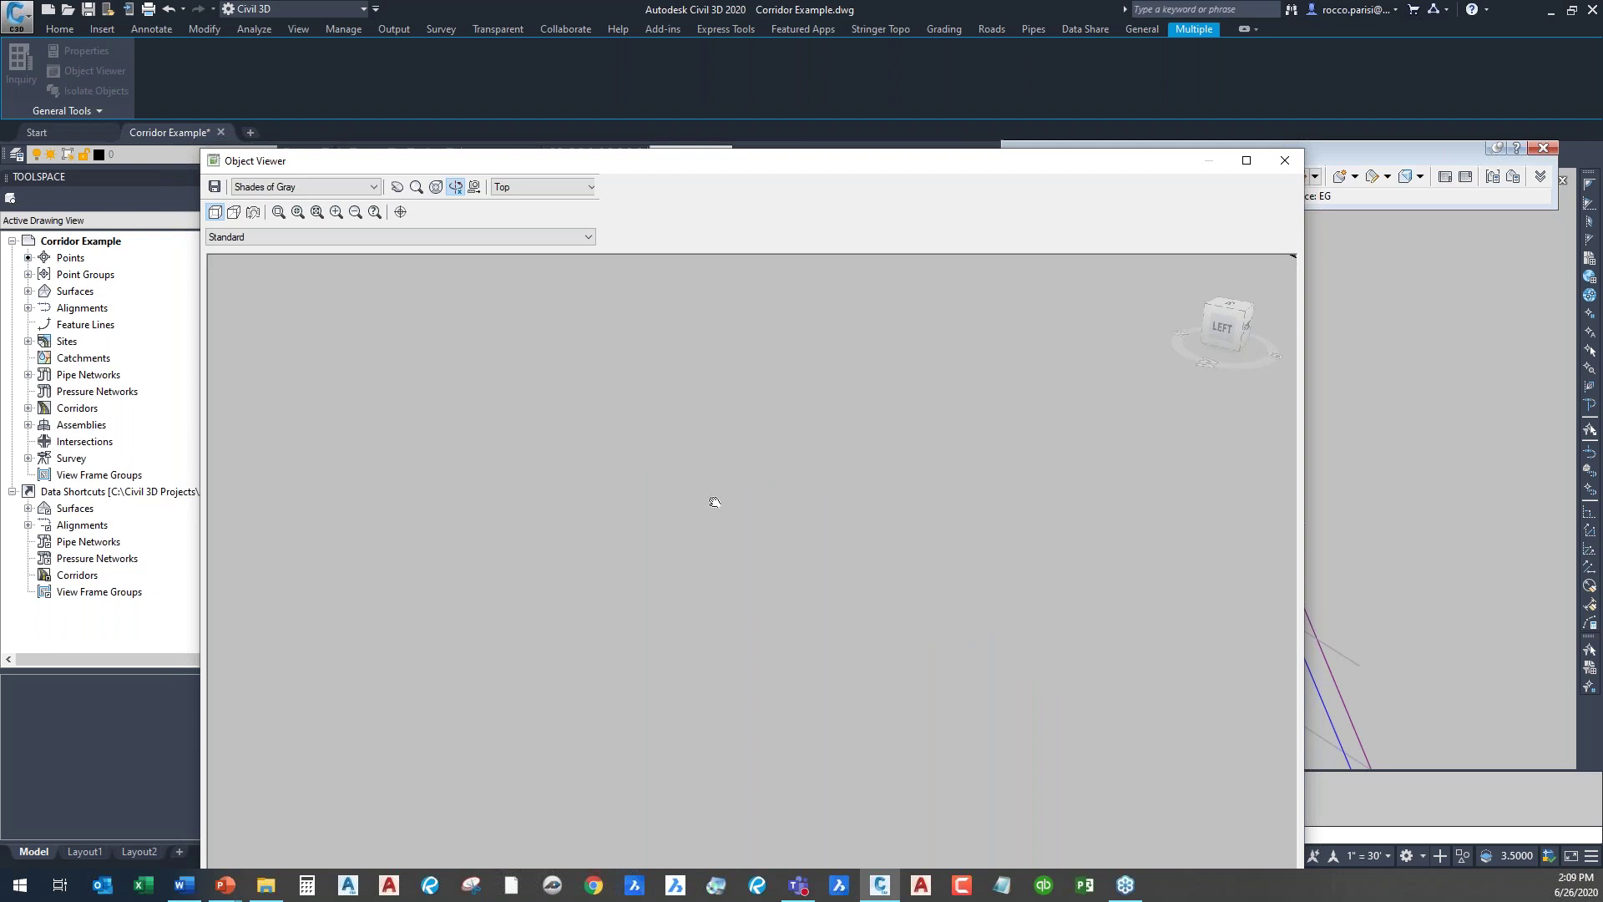
scroll(649, 457, "down", 3)
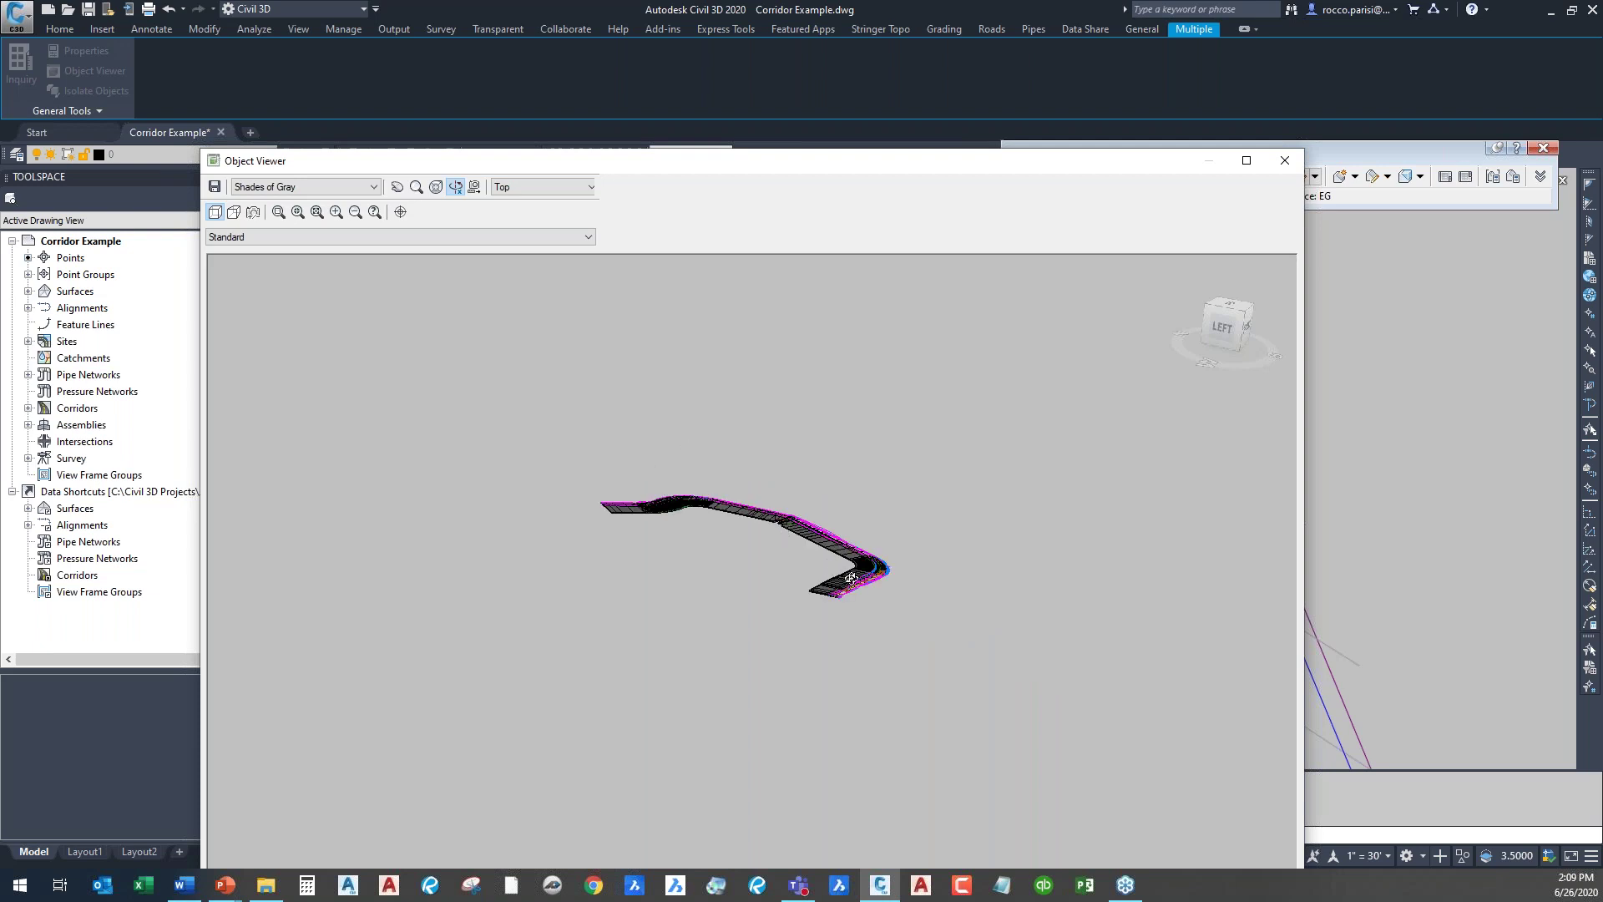
scroll(856, 582, "up", 3)
scroll(897, 605, "up", 3)
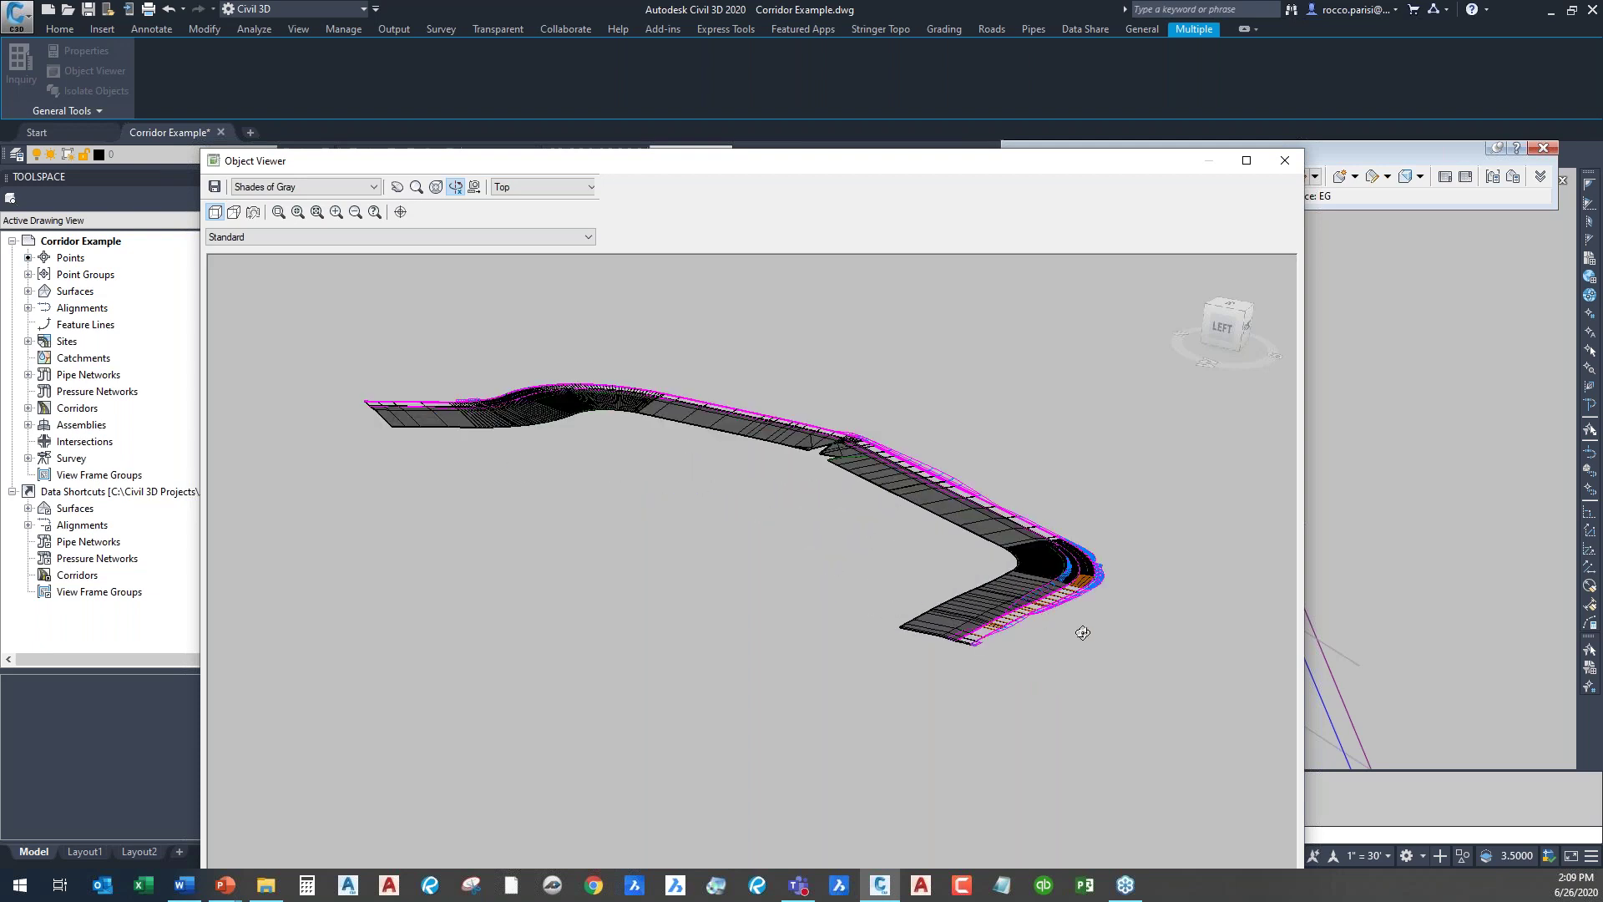
scroll(1027, 601, "up", 3)
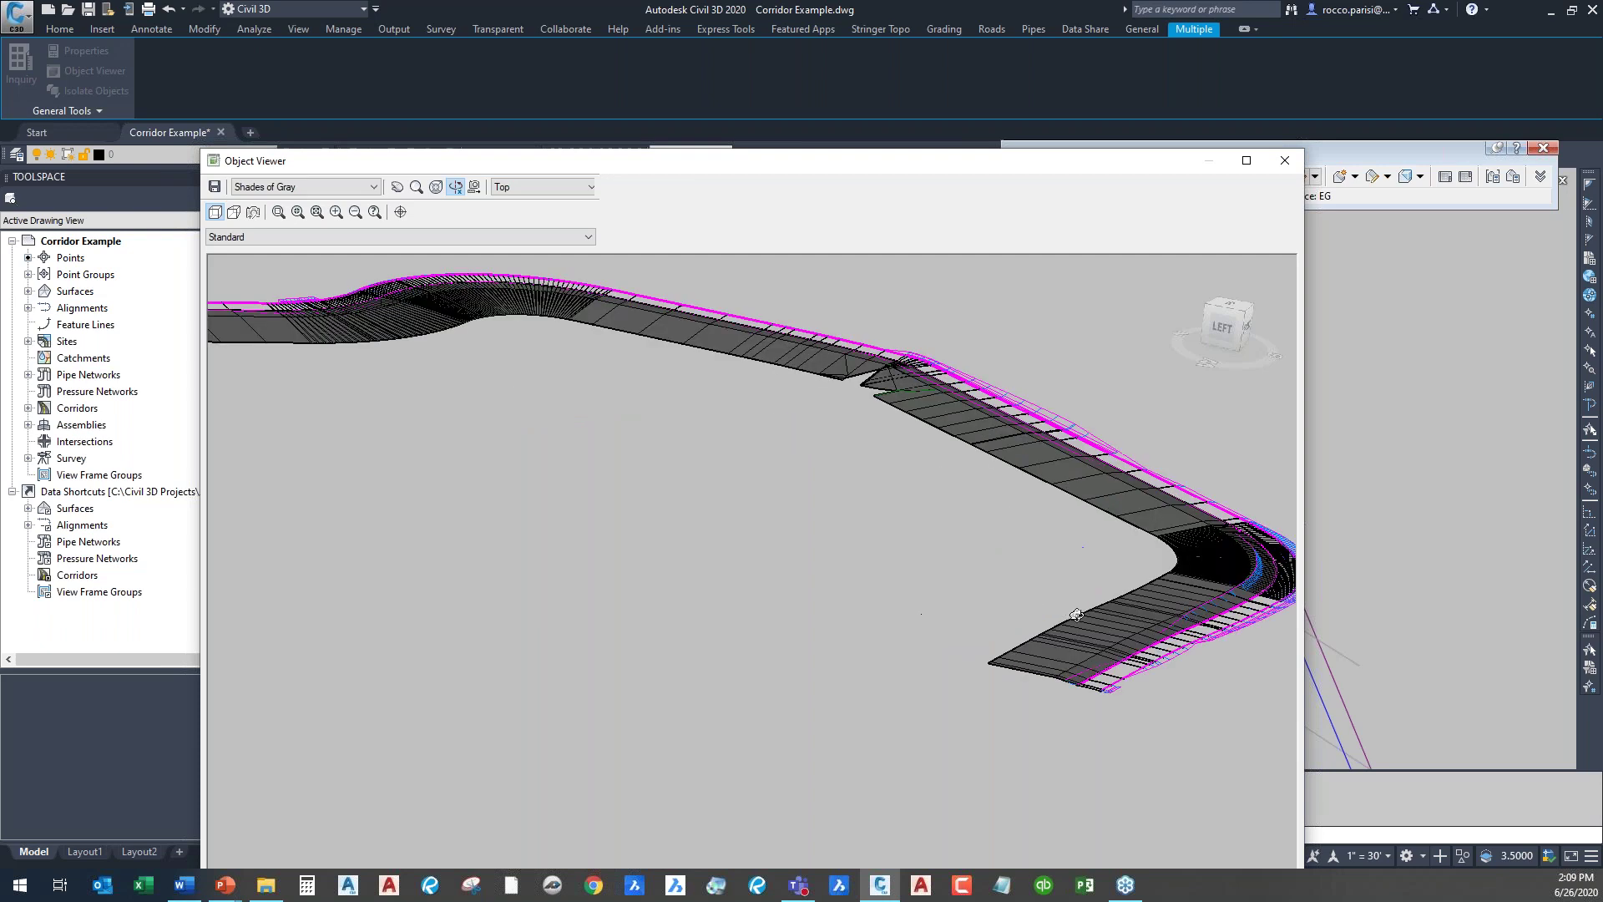
scroll(1124, 646, "up", 3)
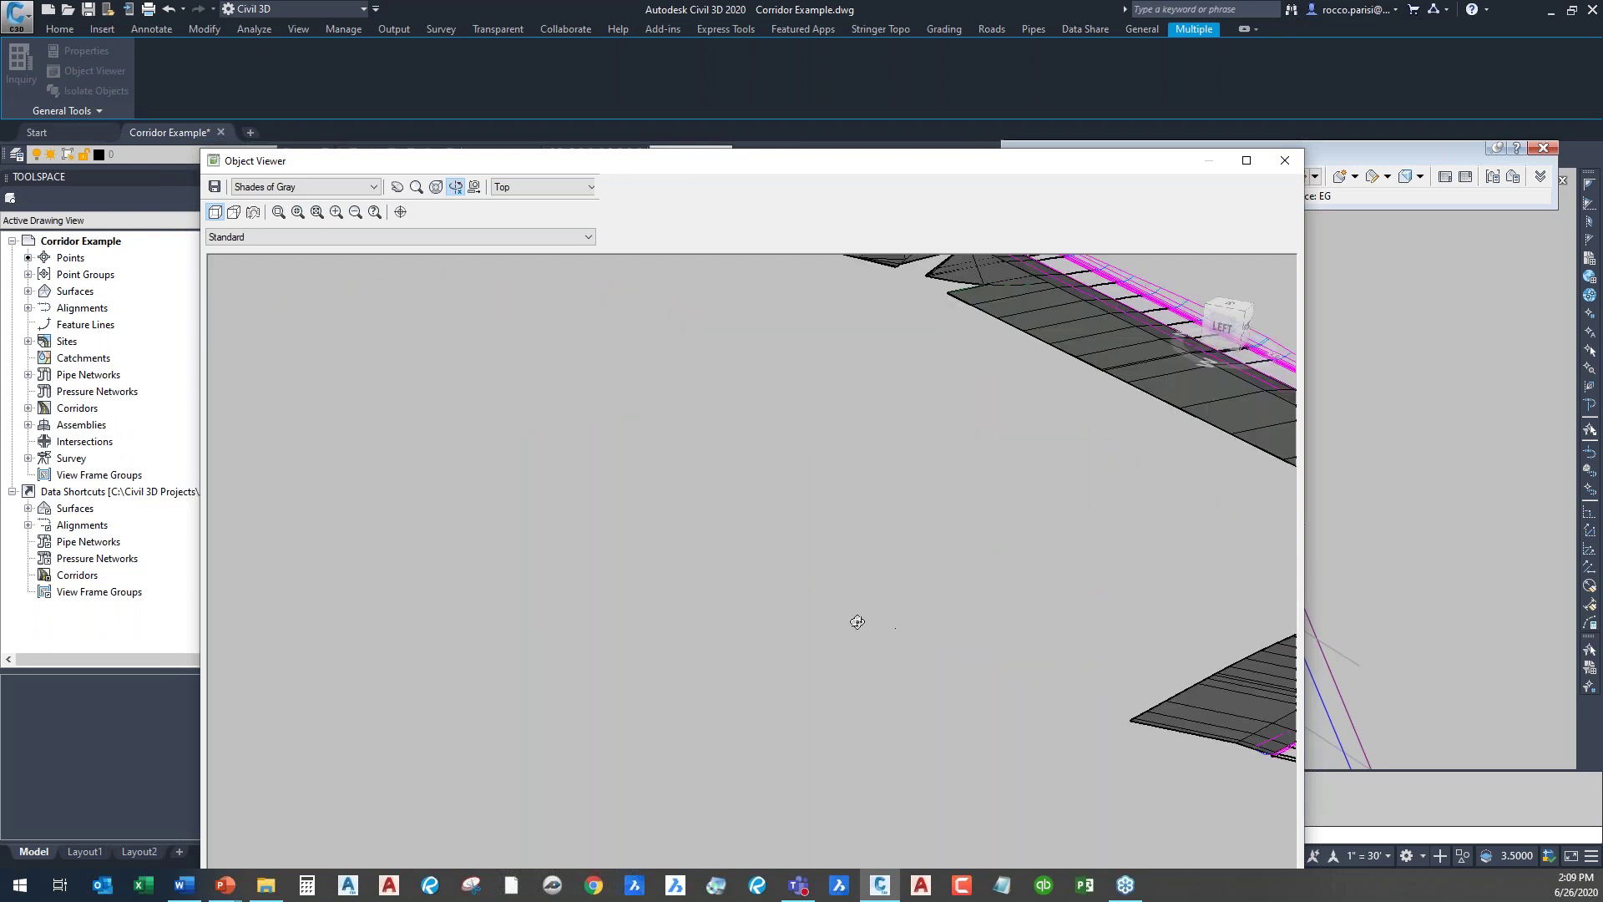
scroll(814, 618, "up", 3)
left_click_drag(1239, 677, 641, 572)
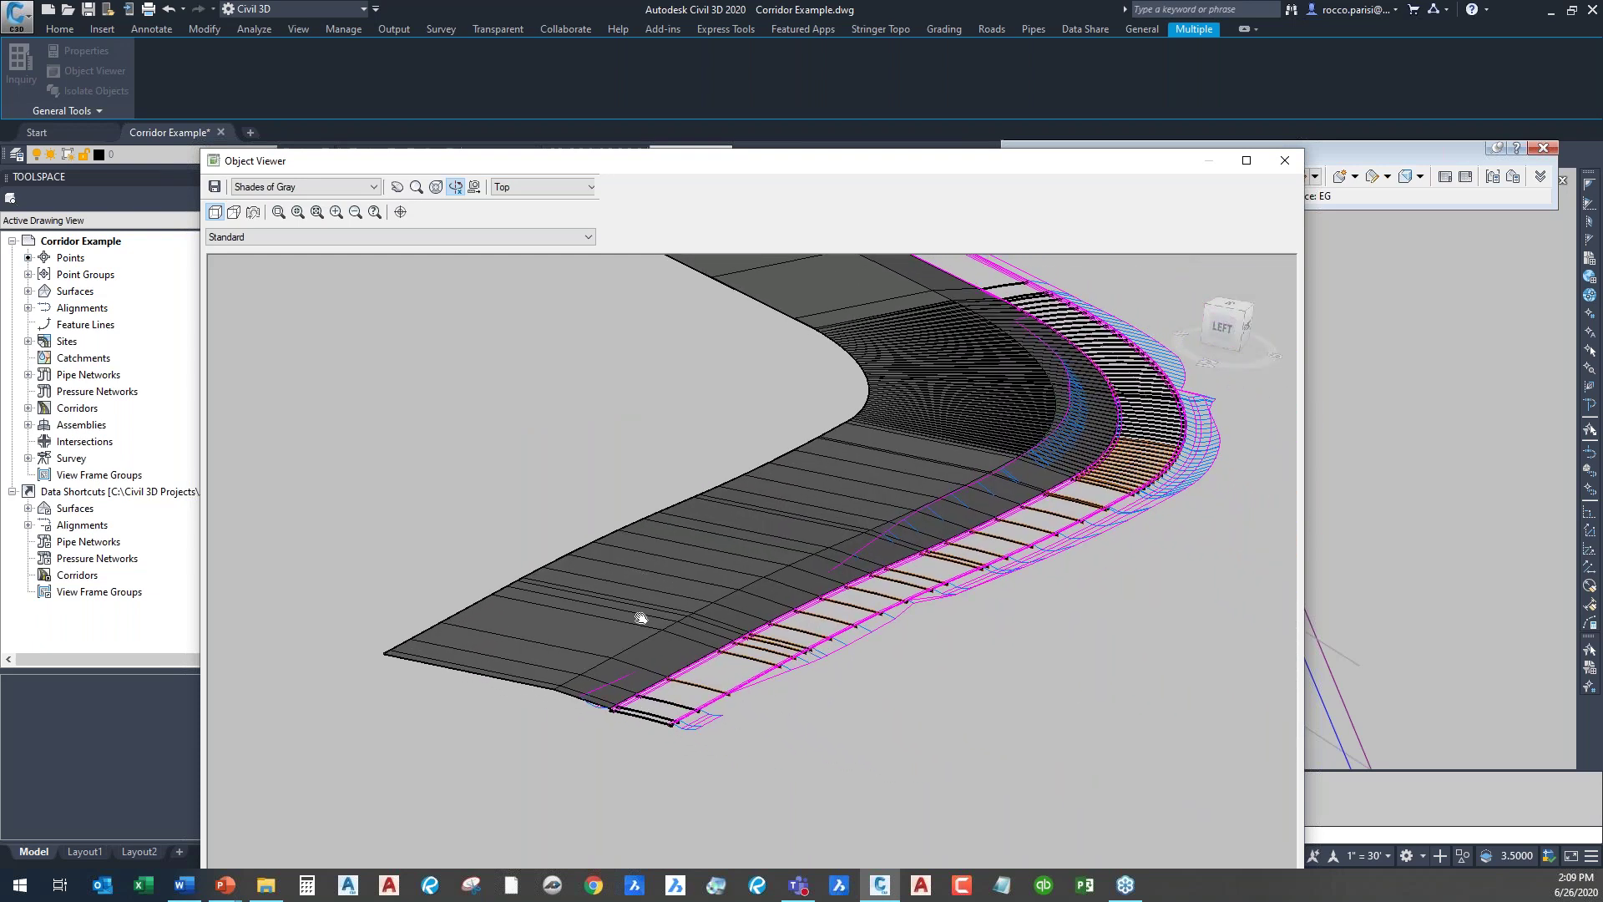
scroll(946, 584, "up", 2)
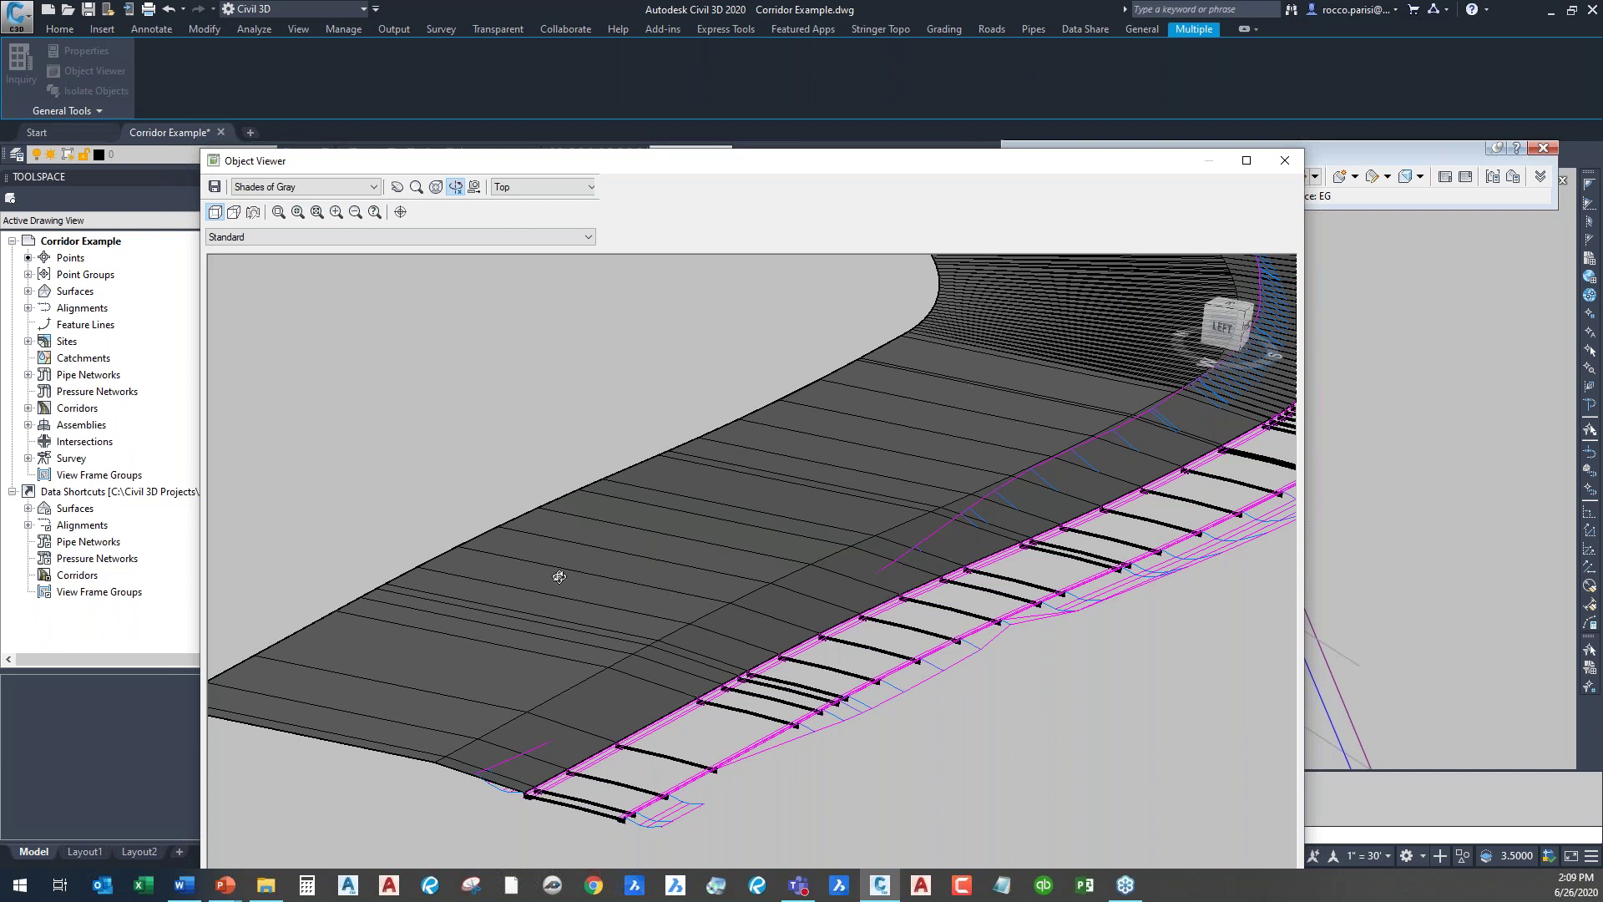
left_click(1286, 161)
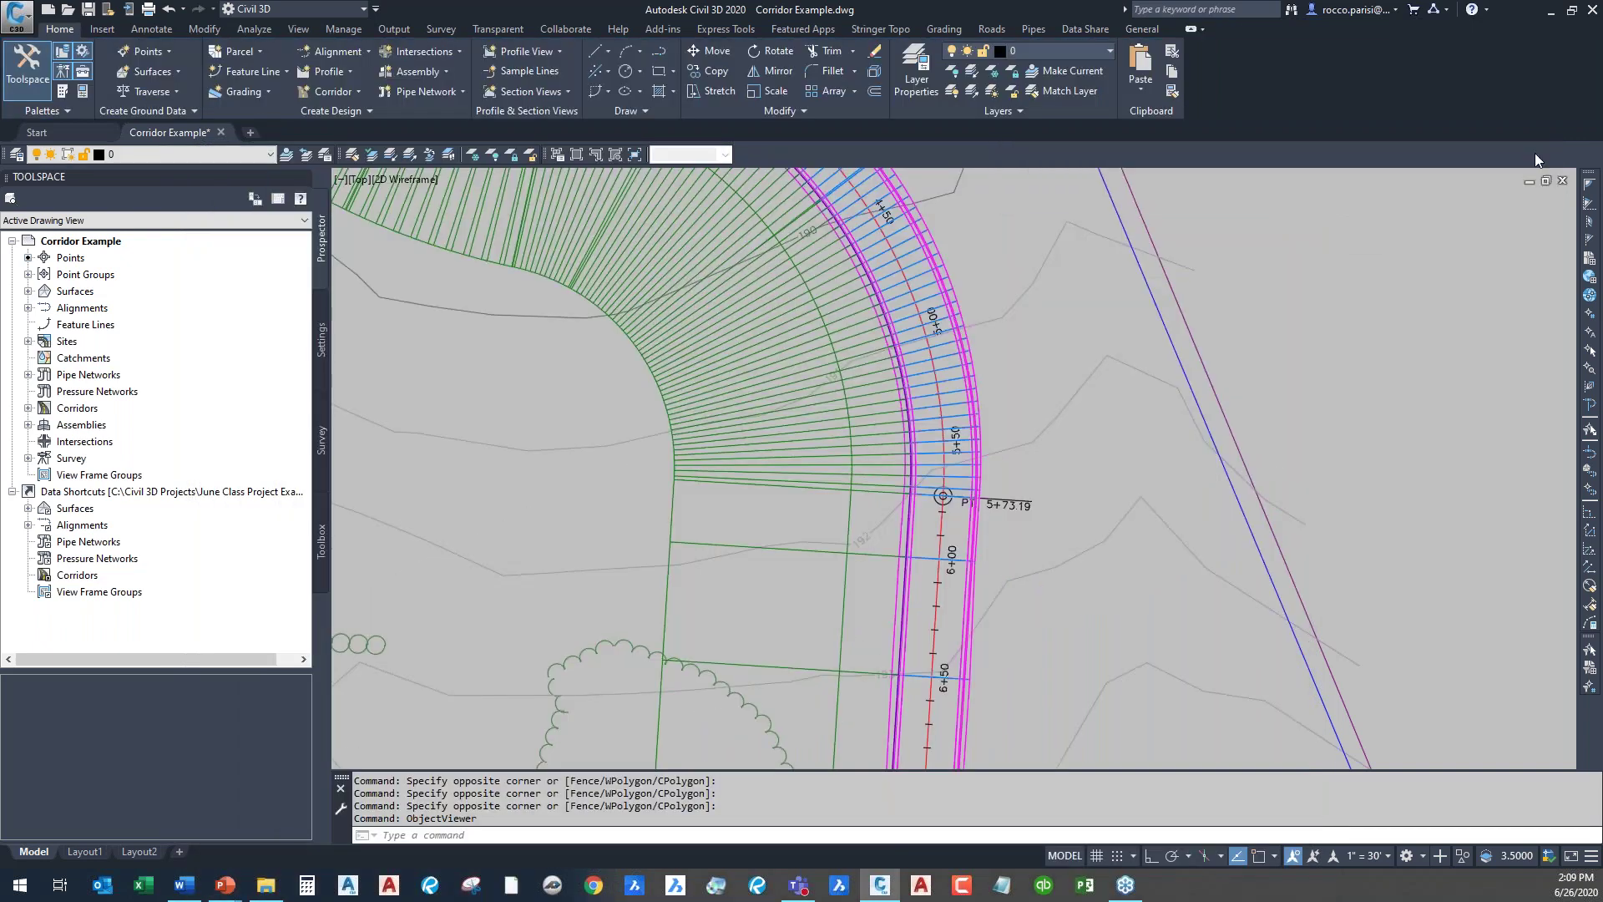
- Create a corridor surface for the Jordan Court corridor using links with the code Top
middle_click_drag(944, 576, 817, 501)
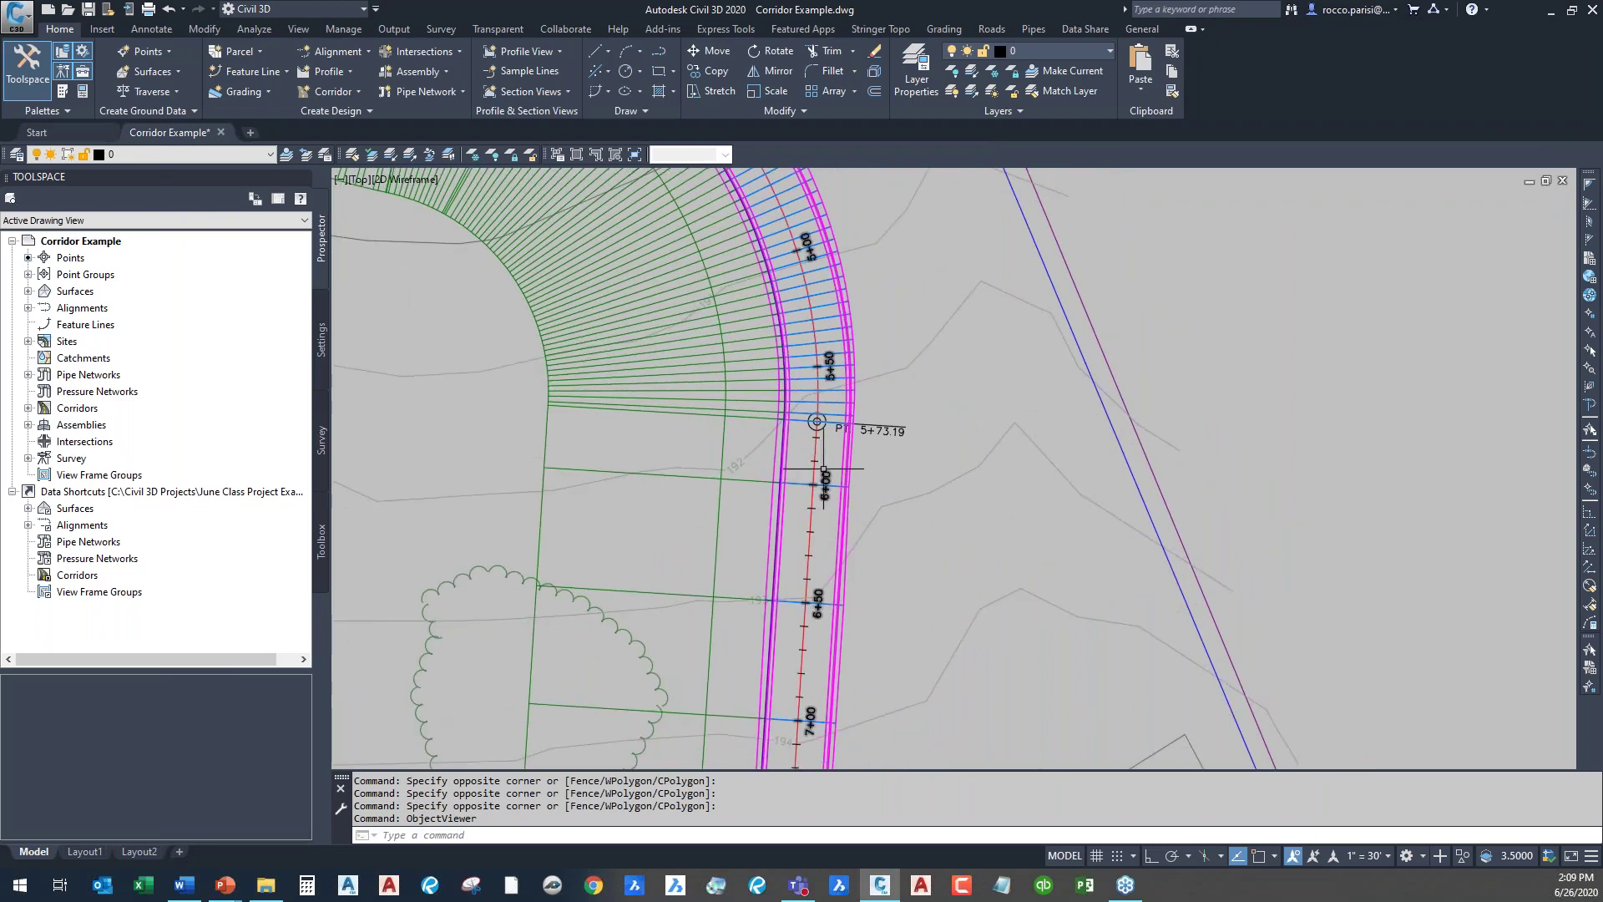
left_click(837, 404)
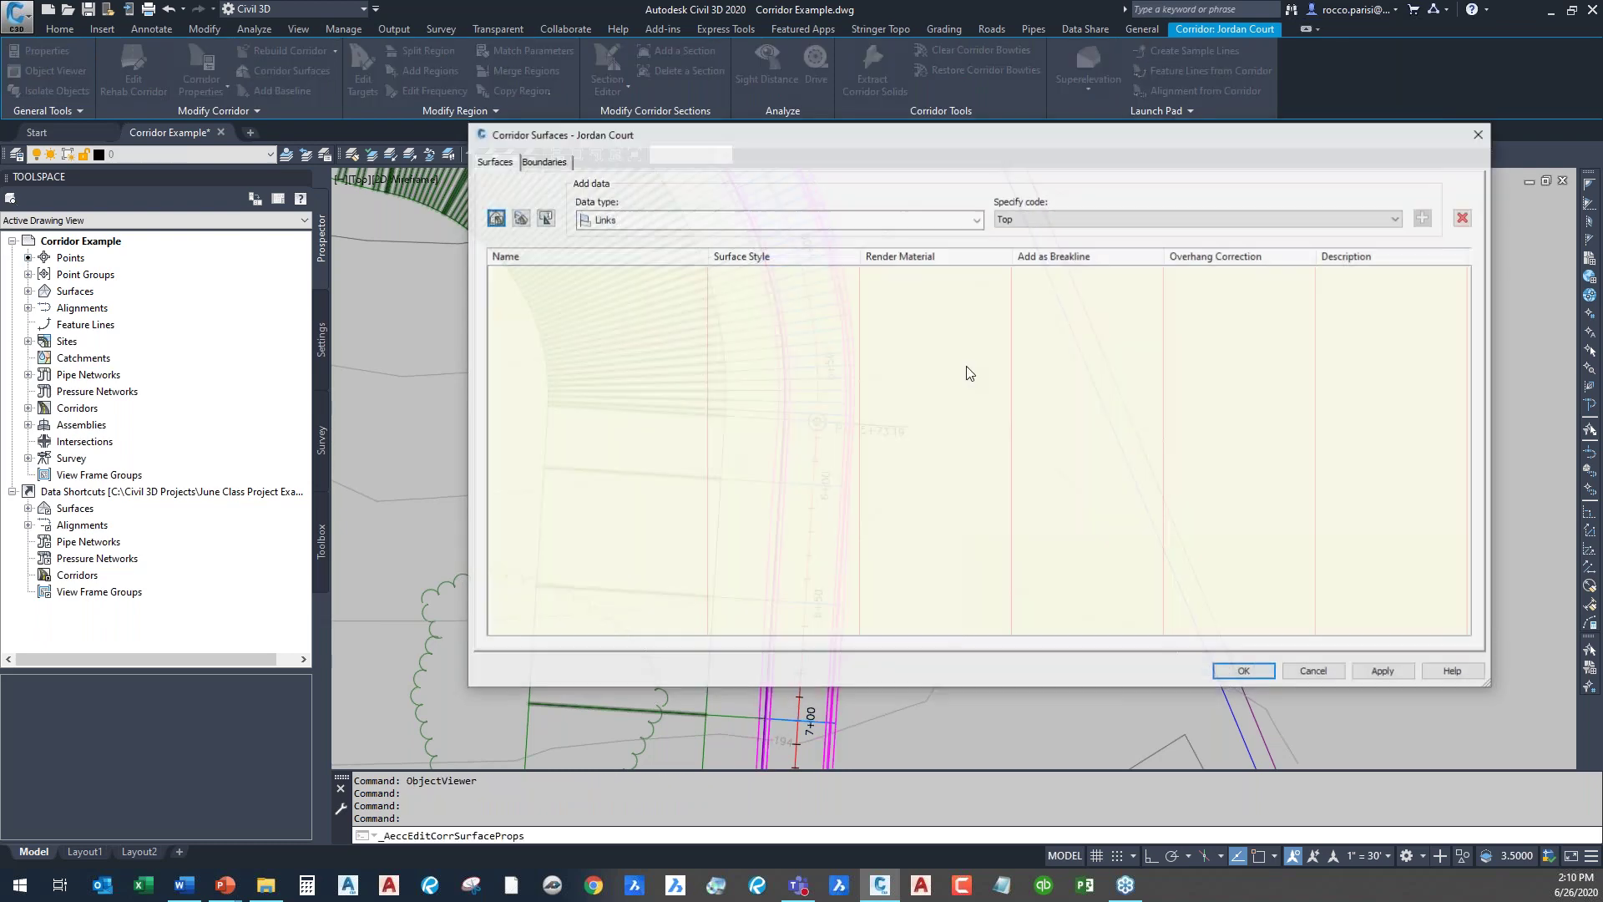
left_click(517, 220)
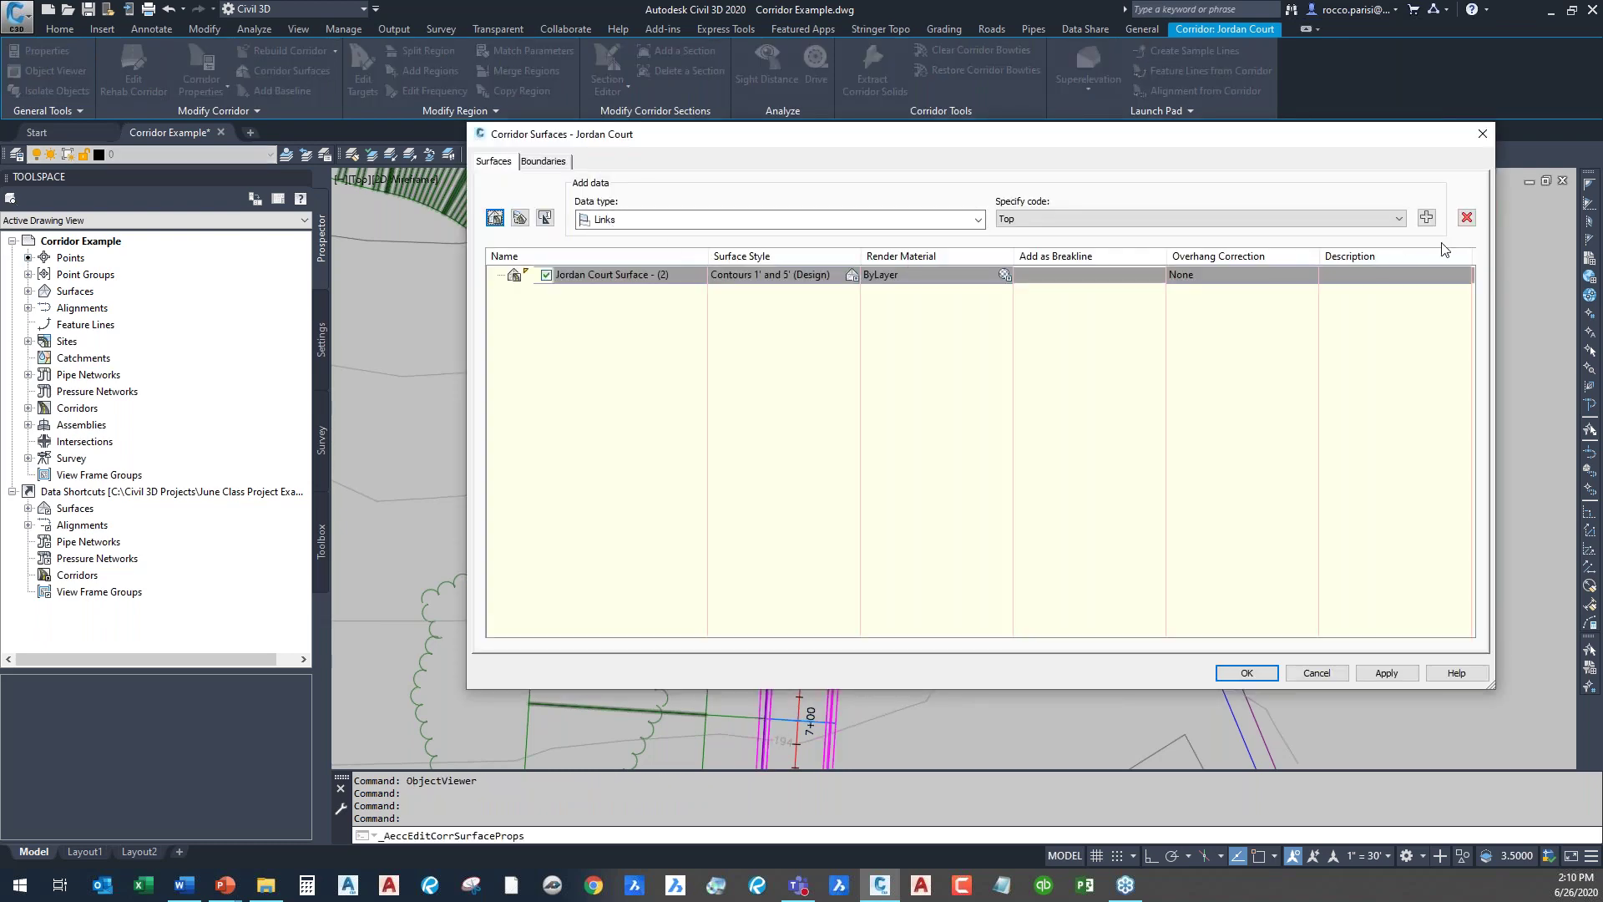
left_click(1426, 221)
- Add the corridor extents as the outer boundary of the new corridor surface and rebuild the corridor
left_click(543, 161)
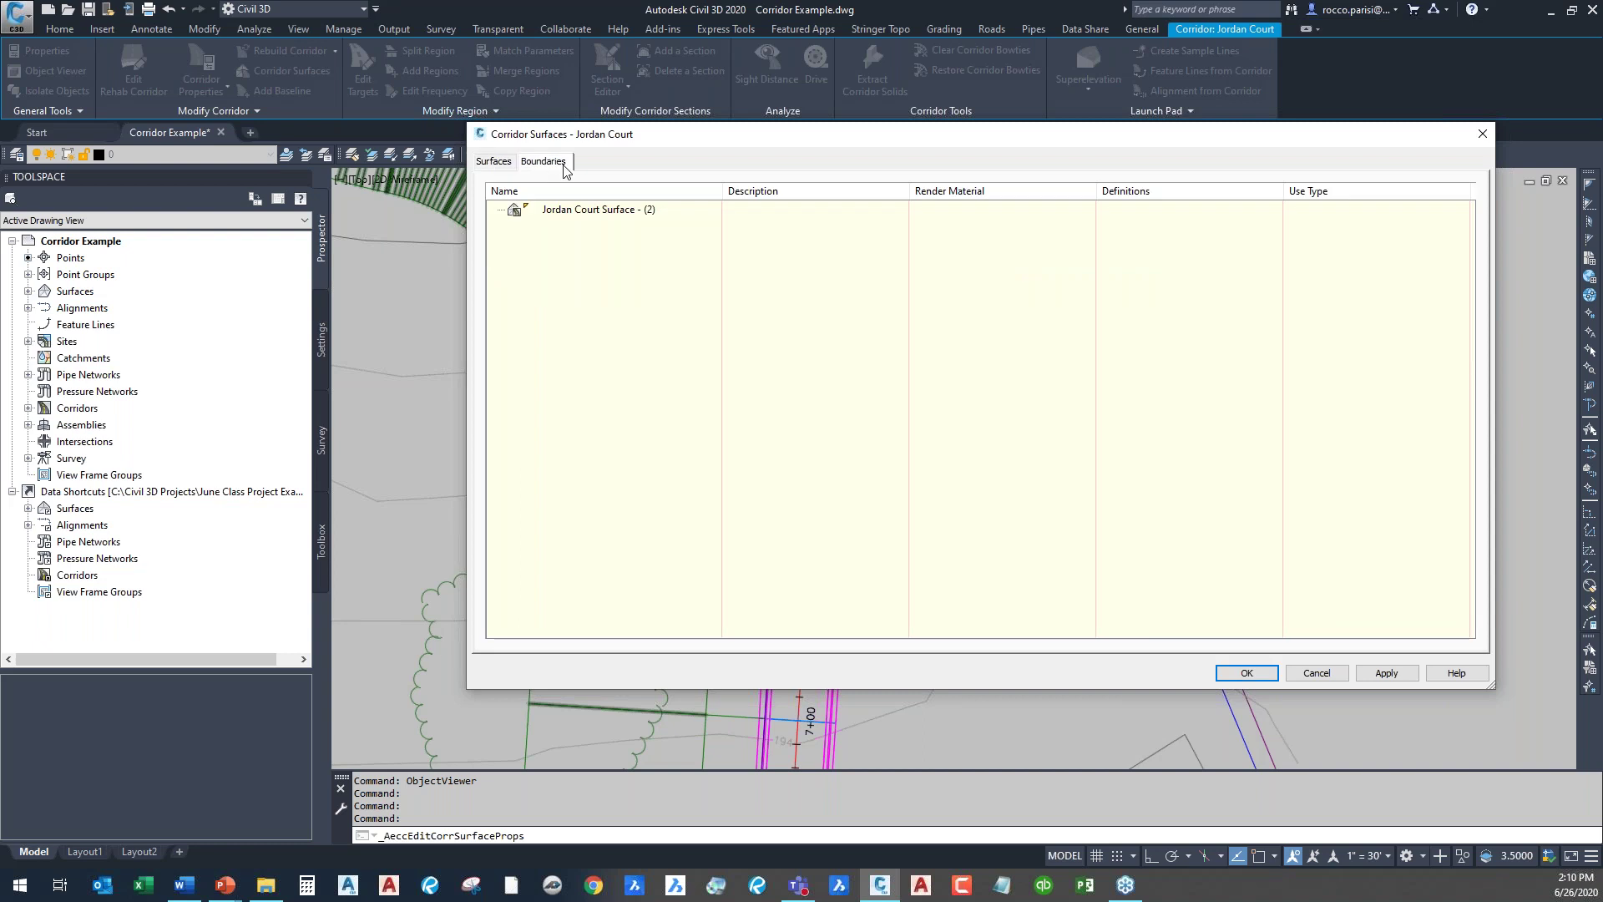
right_click(579, 212)
left_click(668, 219)
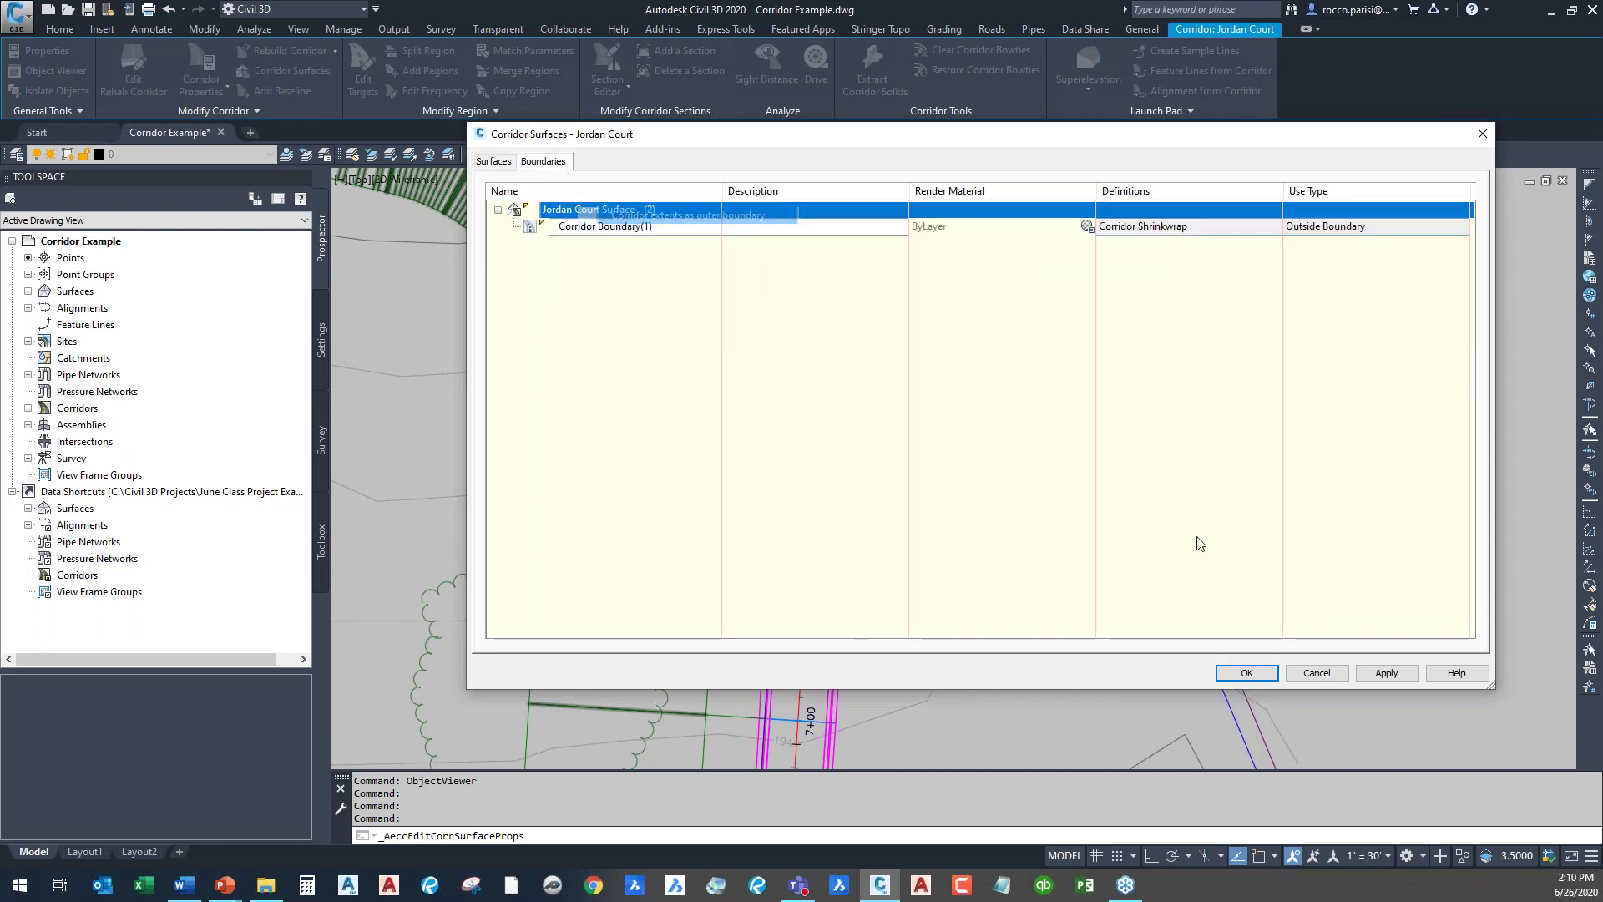
left_click(1248, 673)
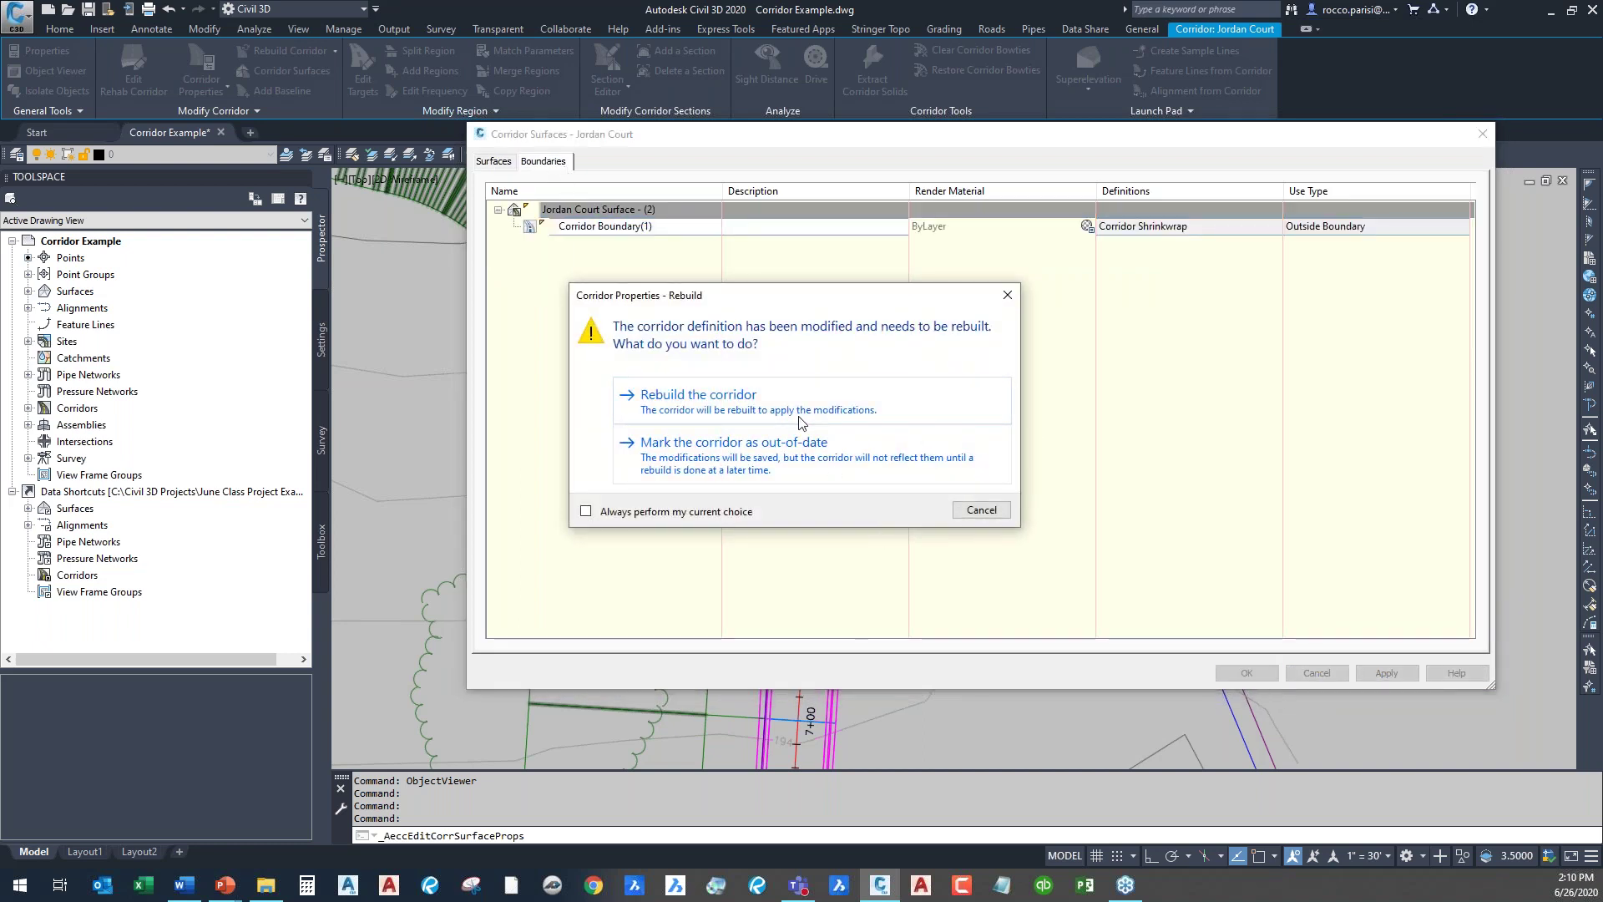
left_click(800, 409)
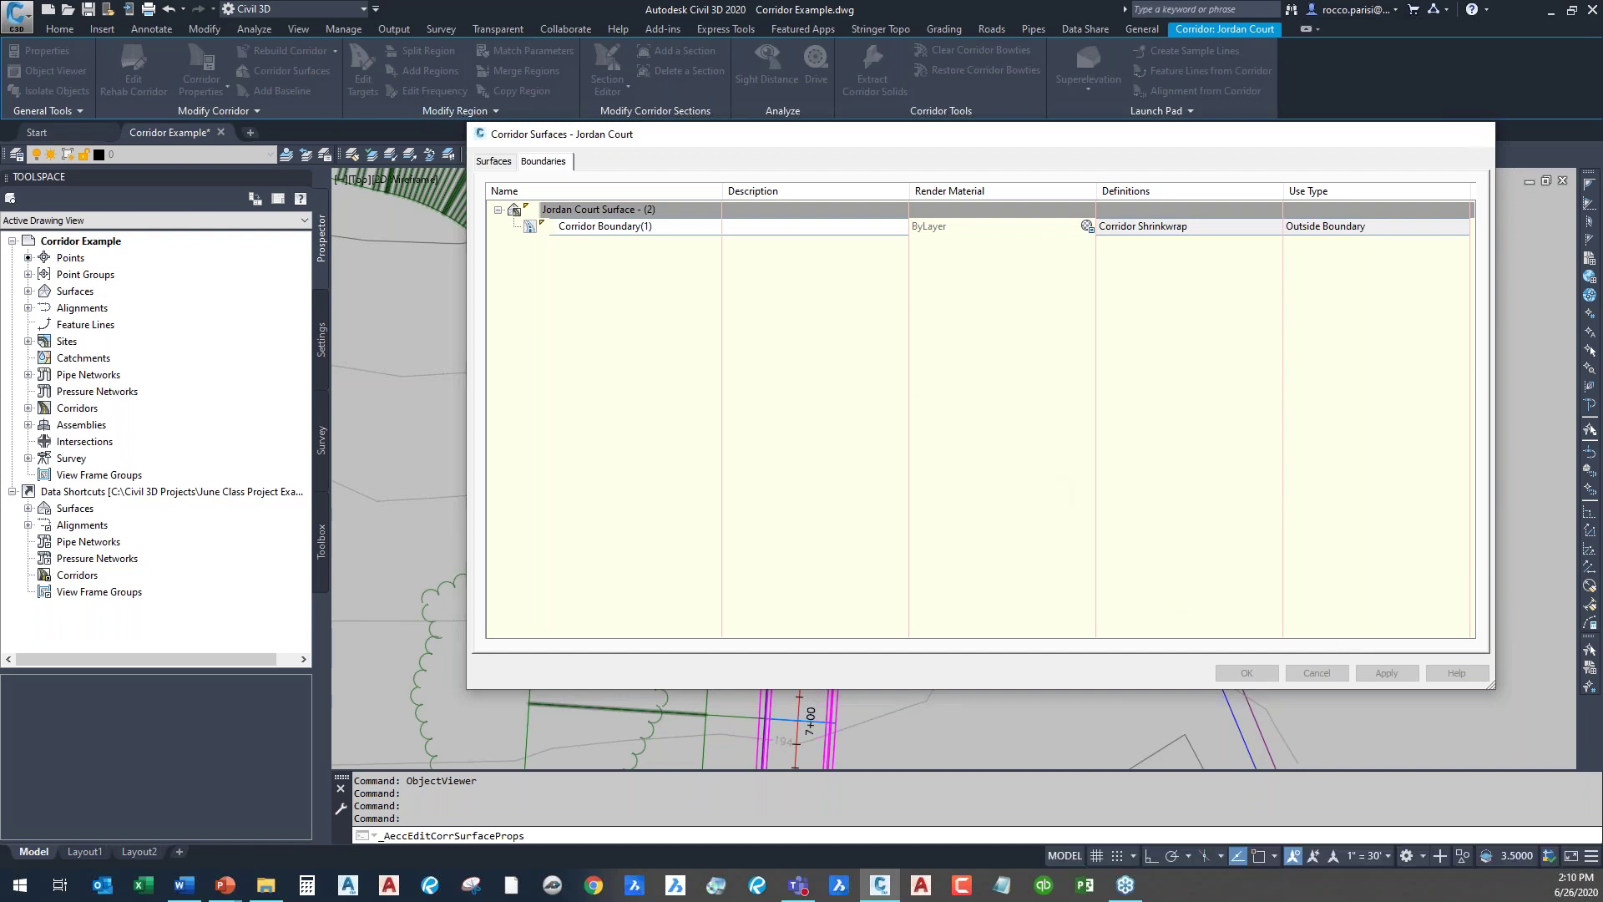
key("Escape")
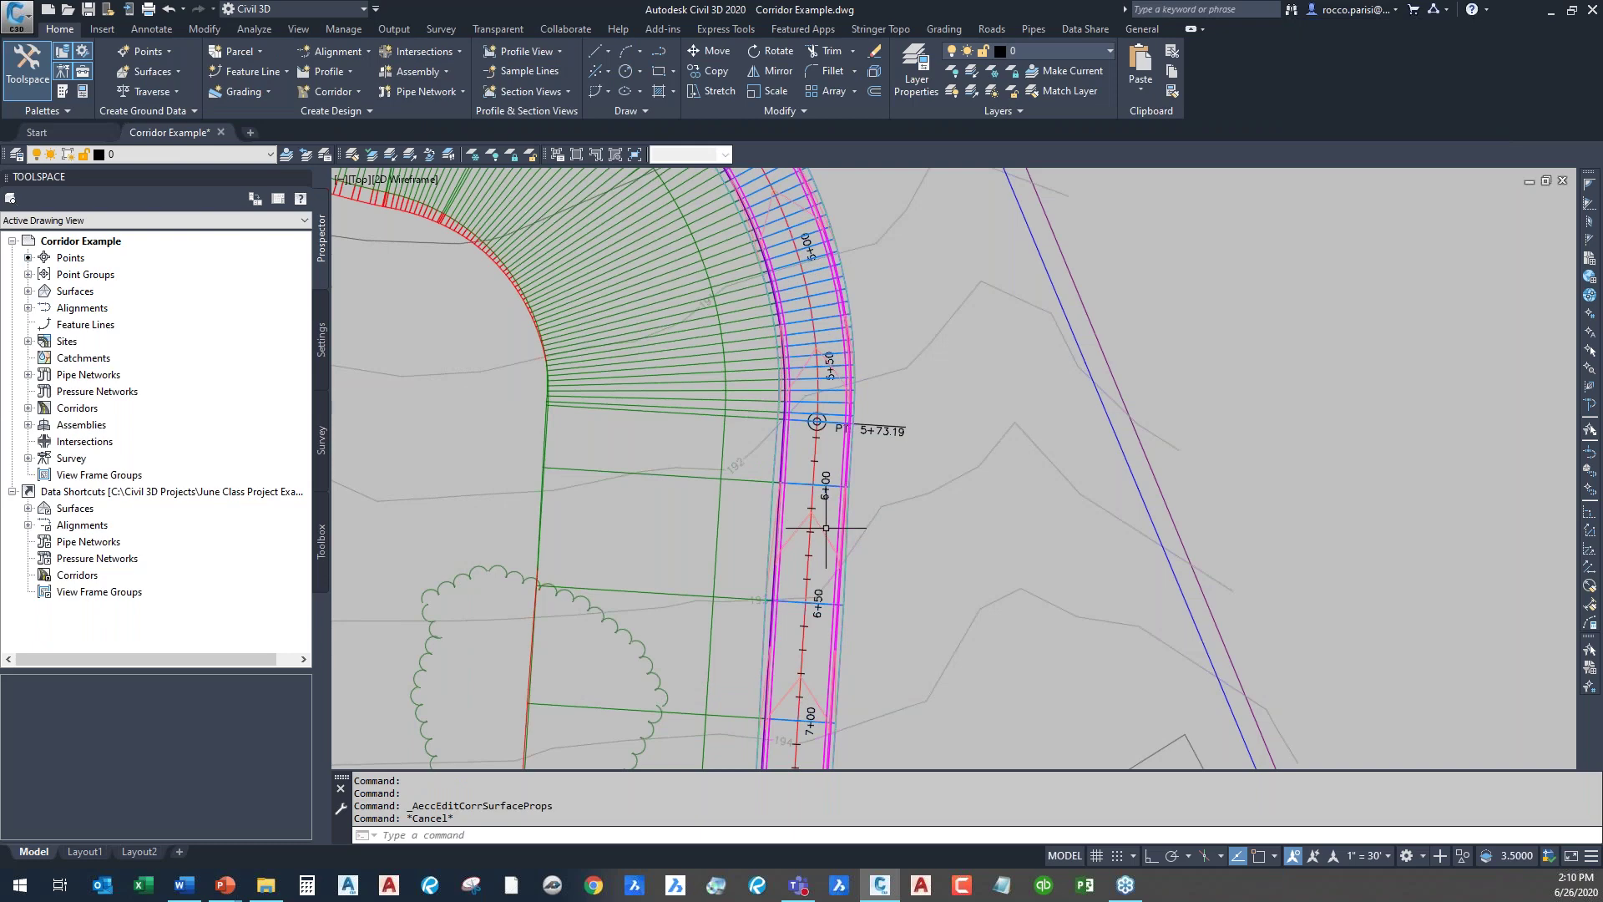
- Enable automatic surface creation for Grading Group 1, which contains the gradings beside the corridor
left_click(826, 528)
mouse_move(838, 530)
middle_mouse_down()
mouse_move(854, 824)
mouse_move(906, 602)
mouse_move(806, 423)
mouse_move(884, 423)
middle_mouse_up()
key("Escape")
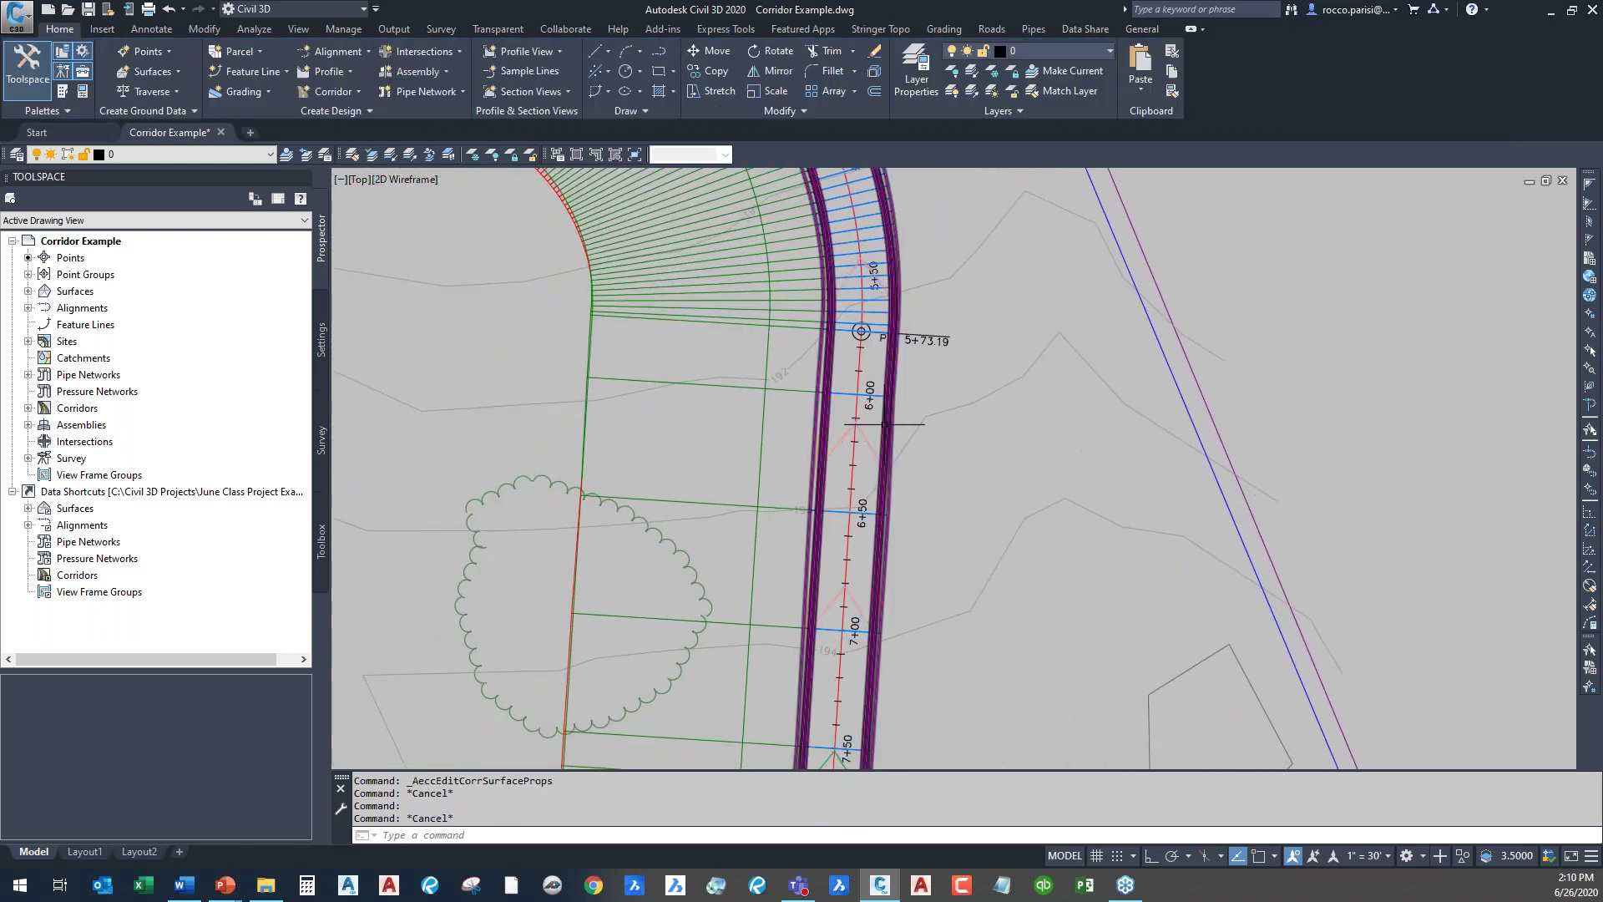
left_click(734, 265)
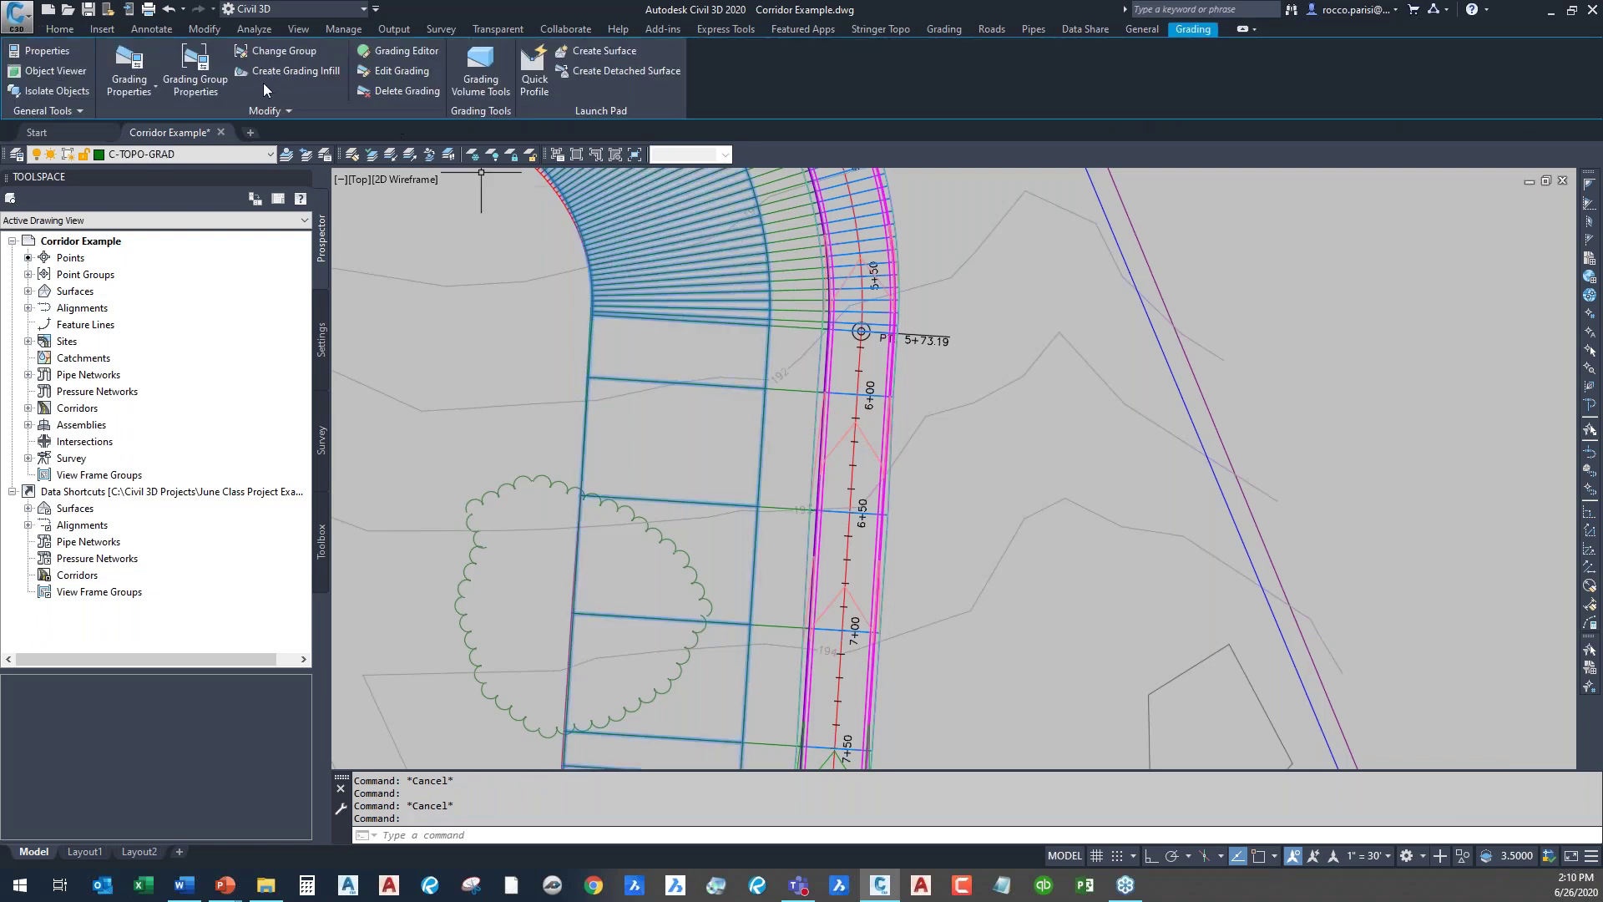
left_click(195, 71)
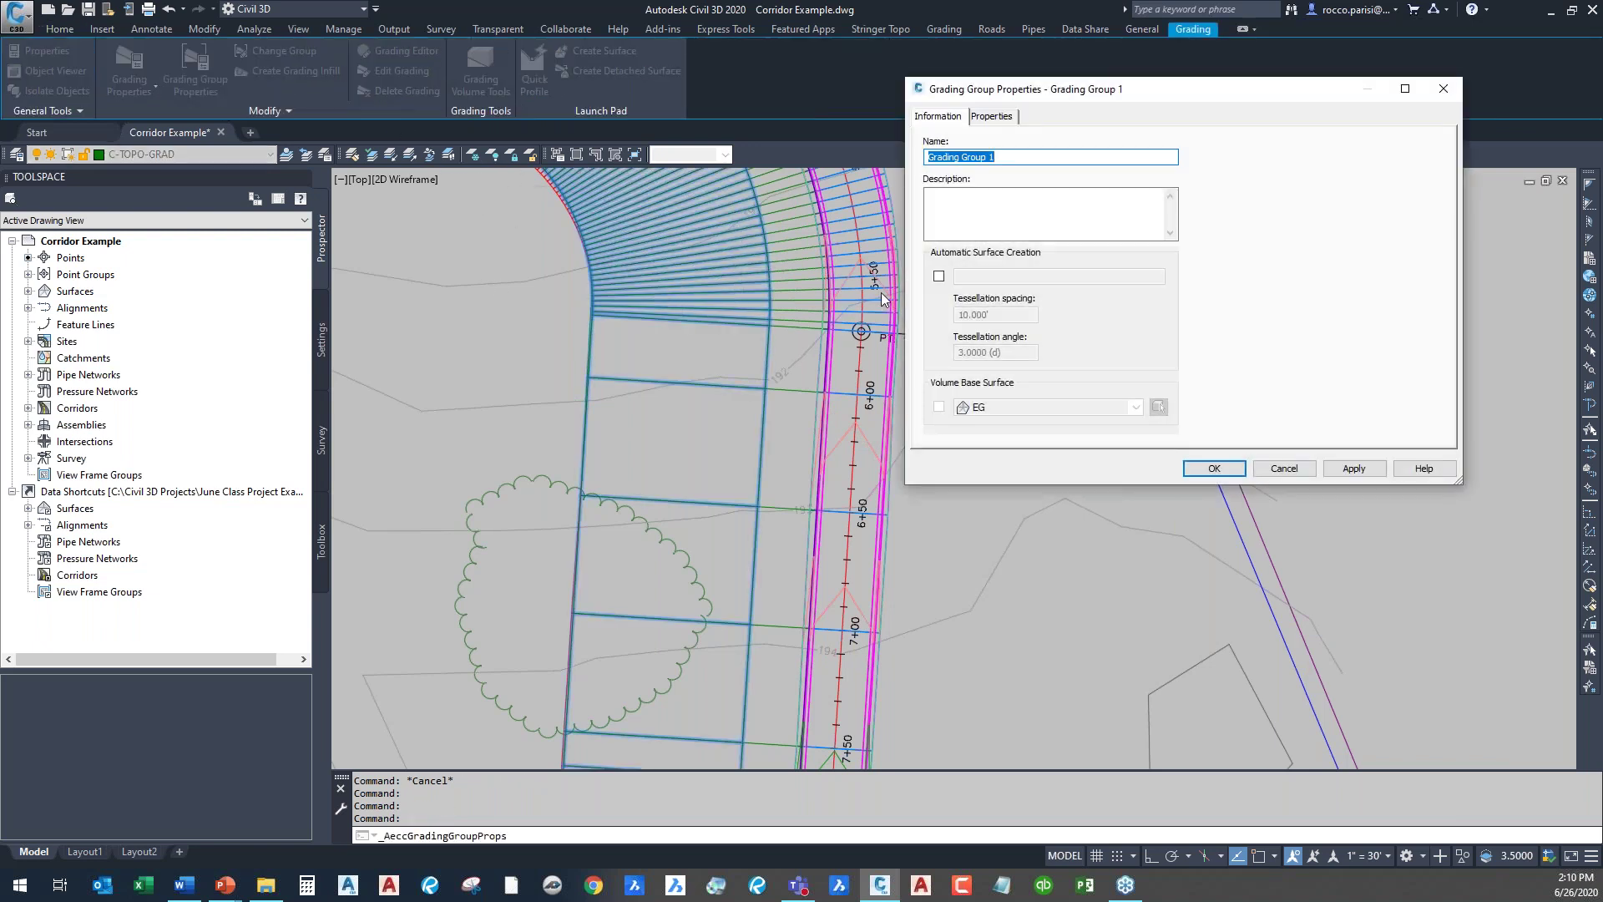
left_click(938, 275)
left_click(829, 444)
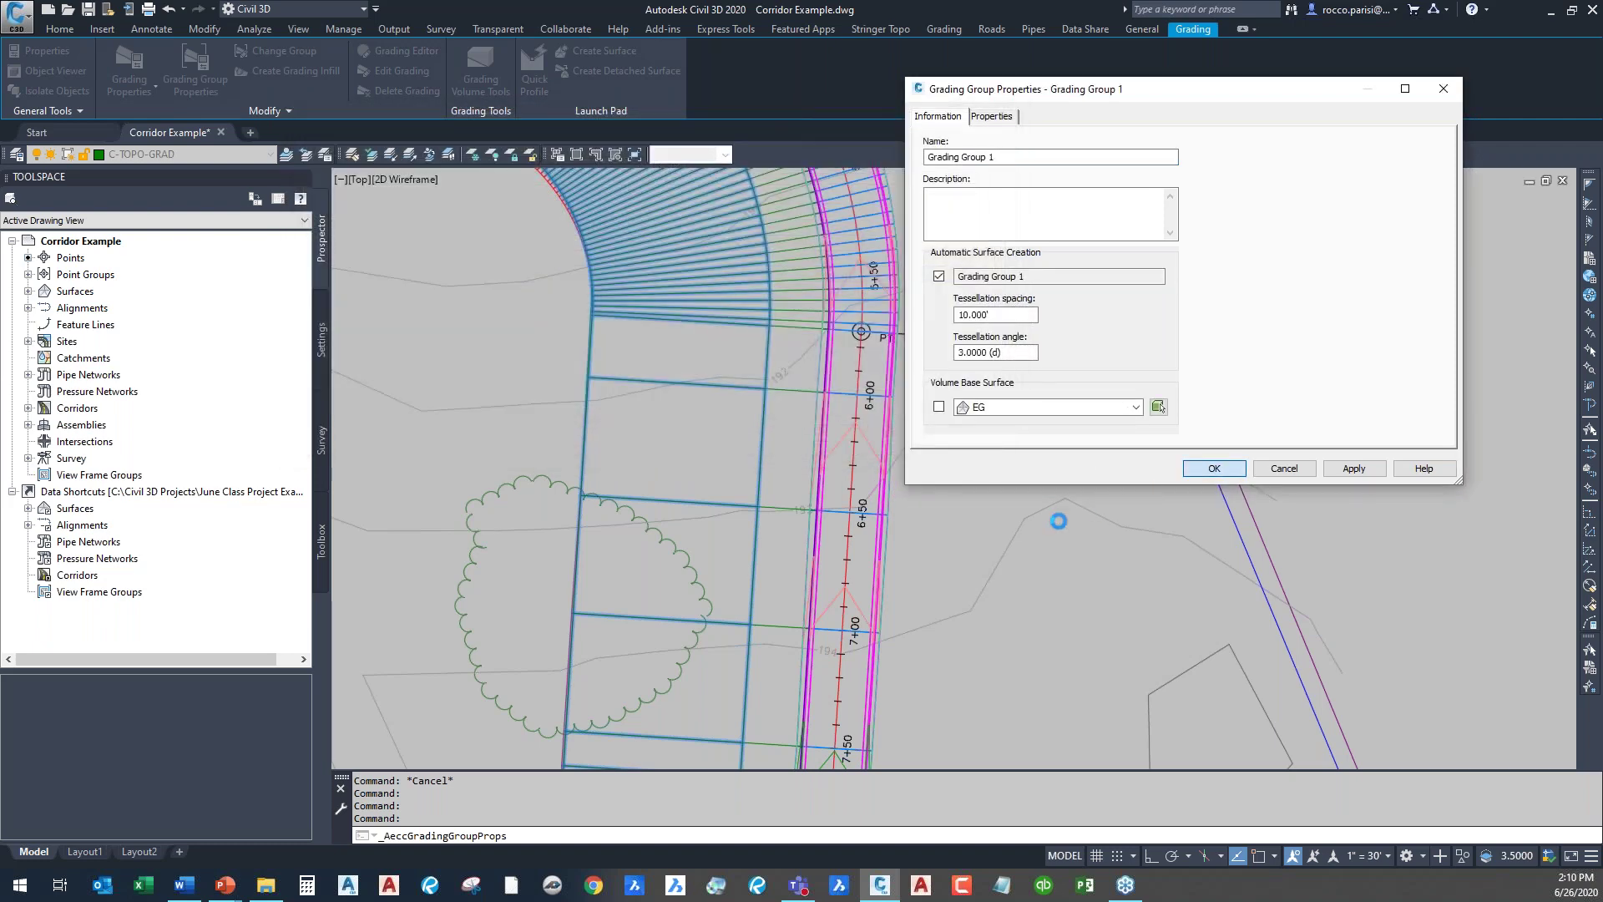
key("Return")
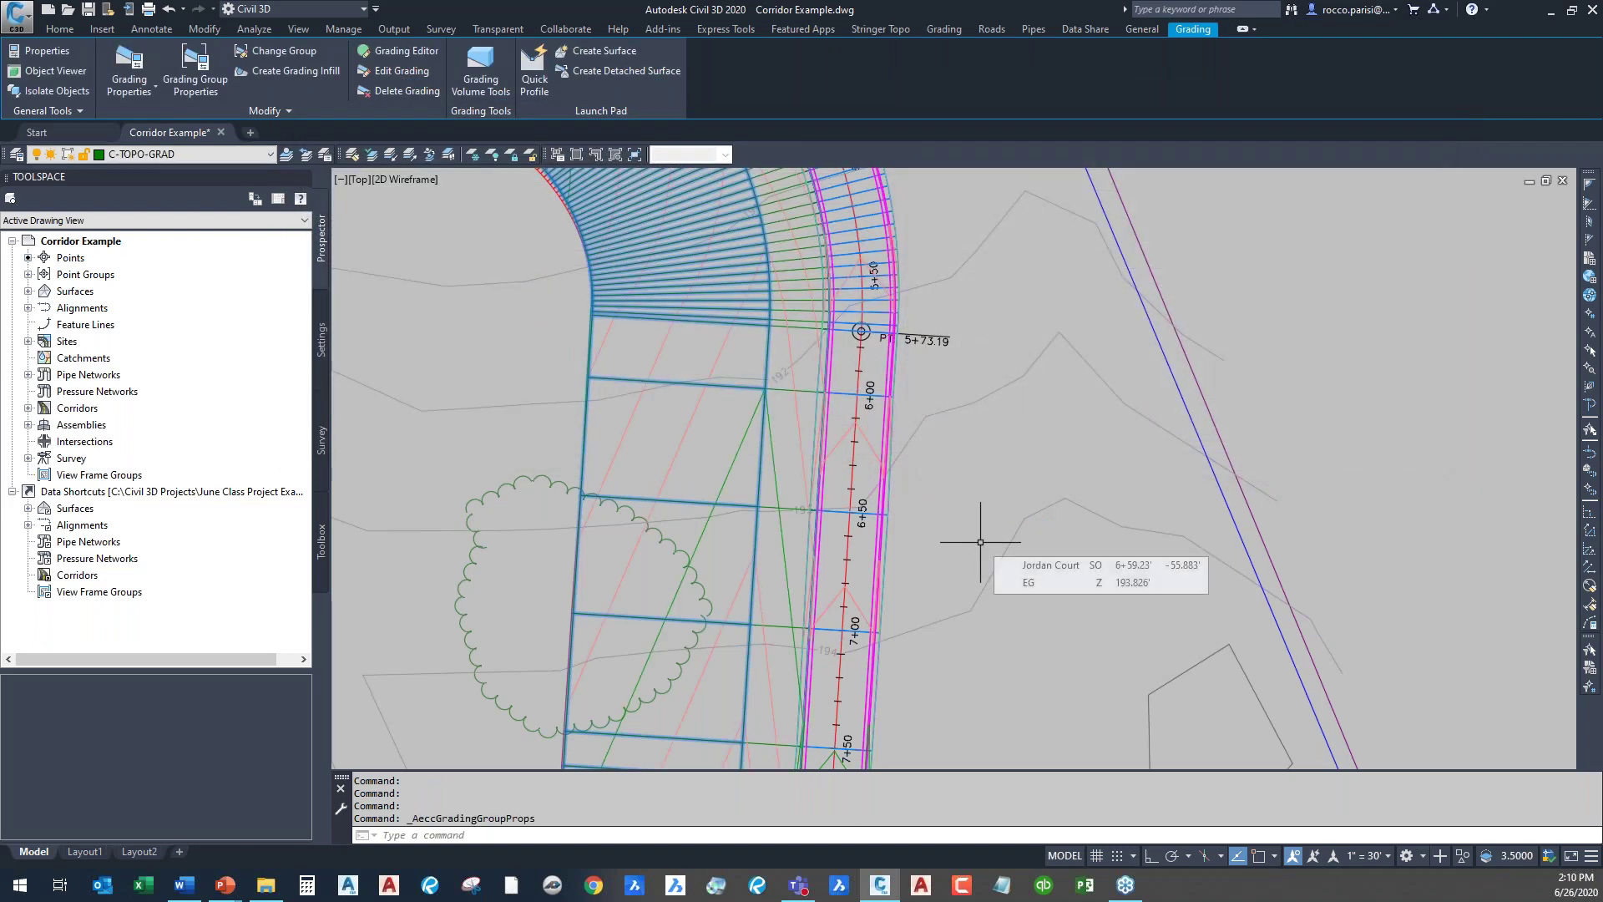
key("Escape")
- Paste the Grading Group 1 surface into the Jordan Court corridor surface
left_click(799, 428)
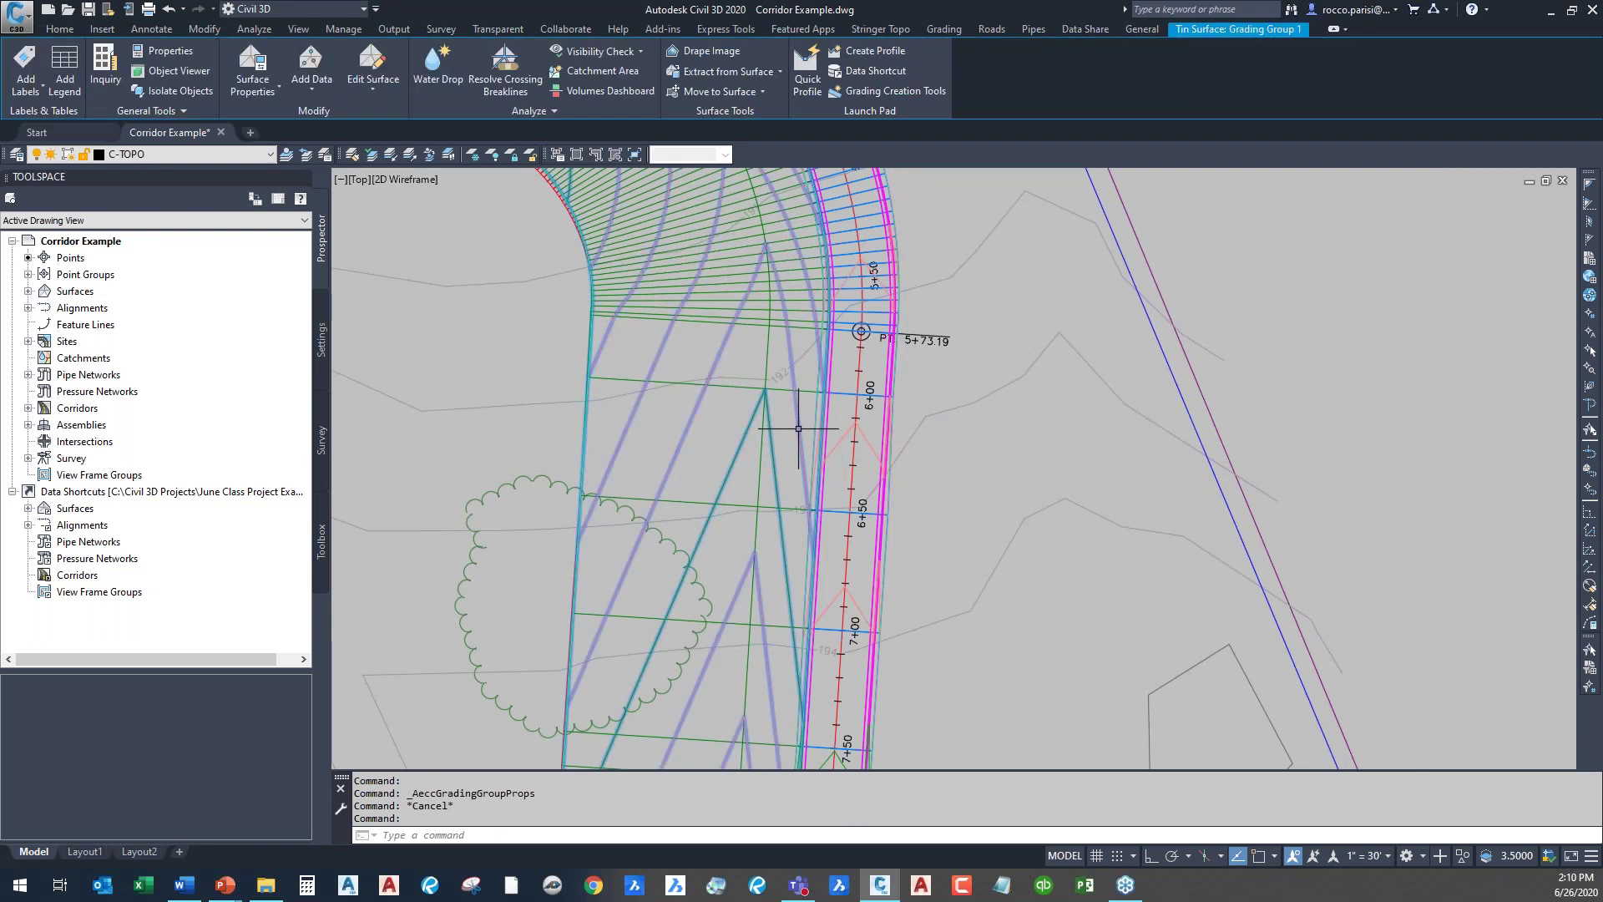
key("Escape")
left_click(868, 441)
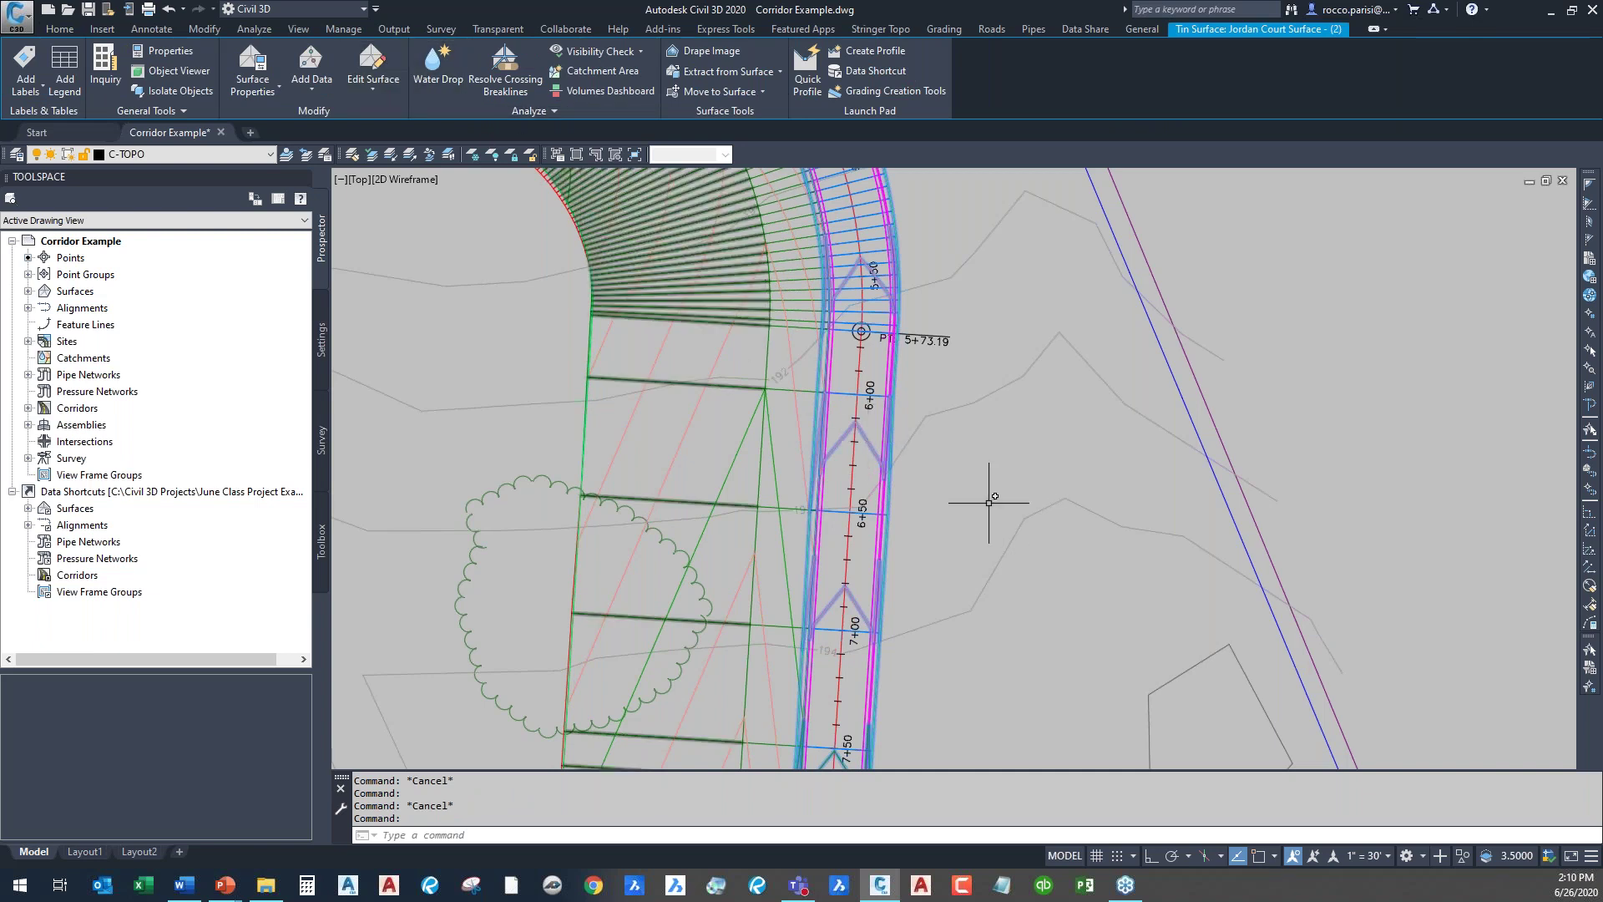
left_click(372, 91)
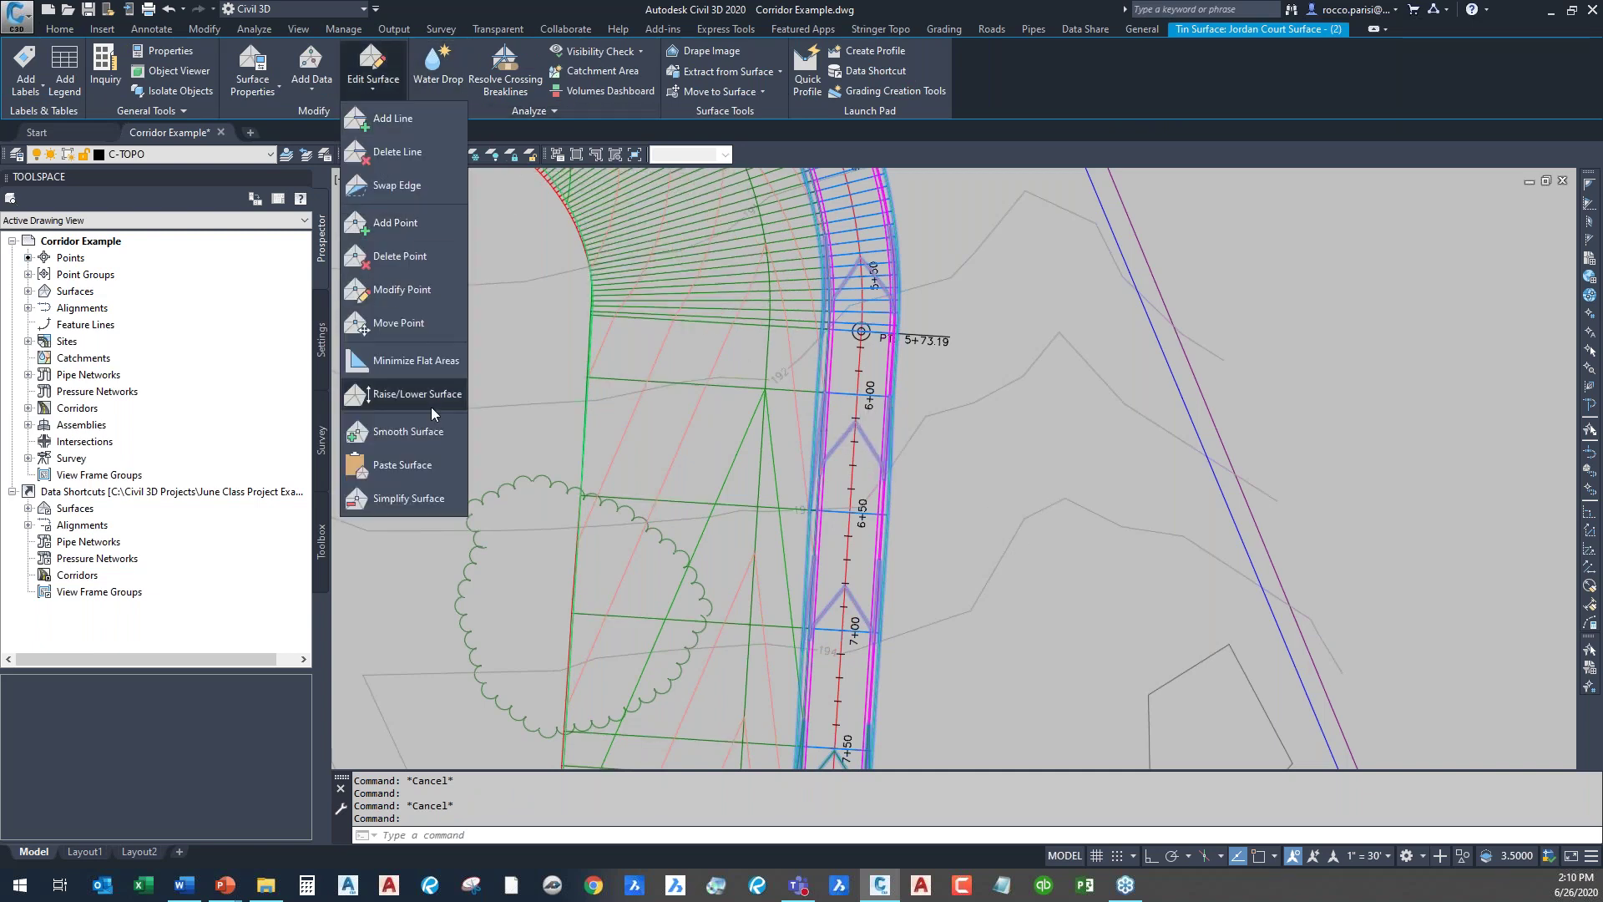
left_click(402, 465)
left_click(1012, 279)
left_click(1132, 426)
key("Escape")
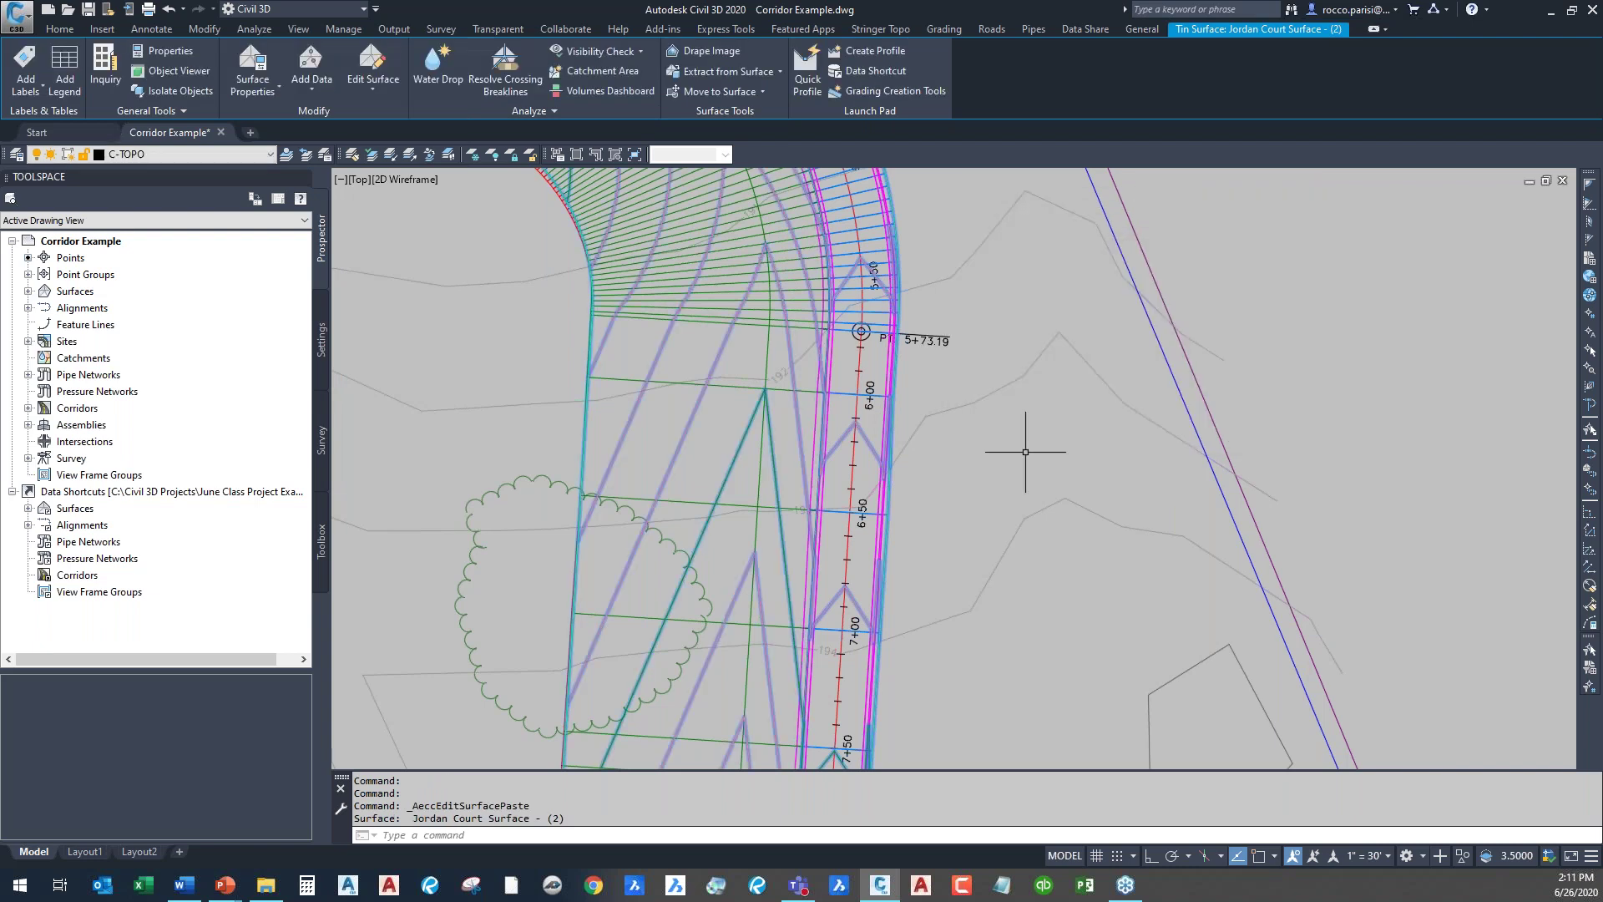
key("Escape")
- Open the combined Jordan Court surface in the Object Viewer
left_click(871, 446)
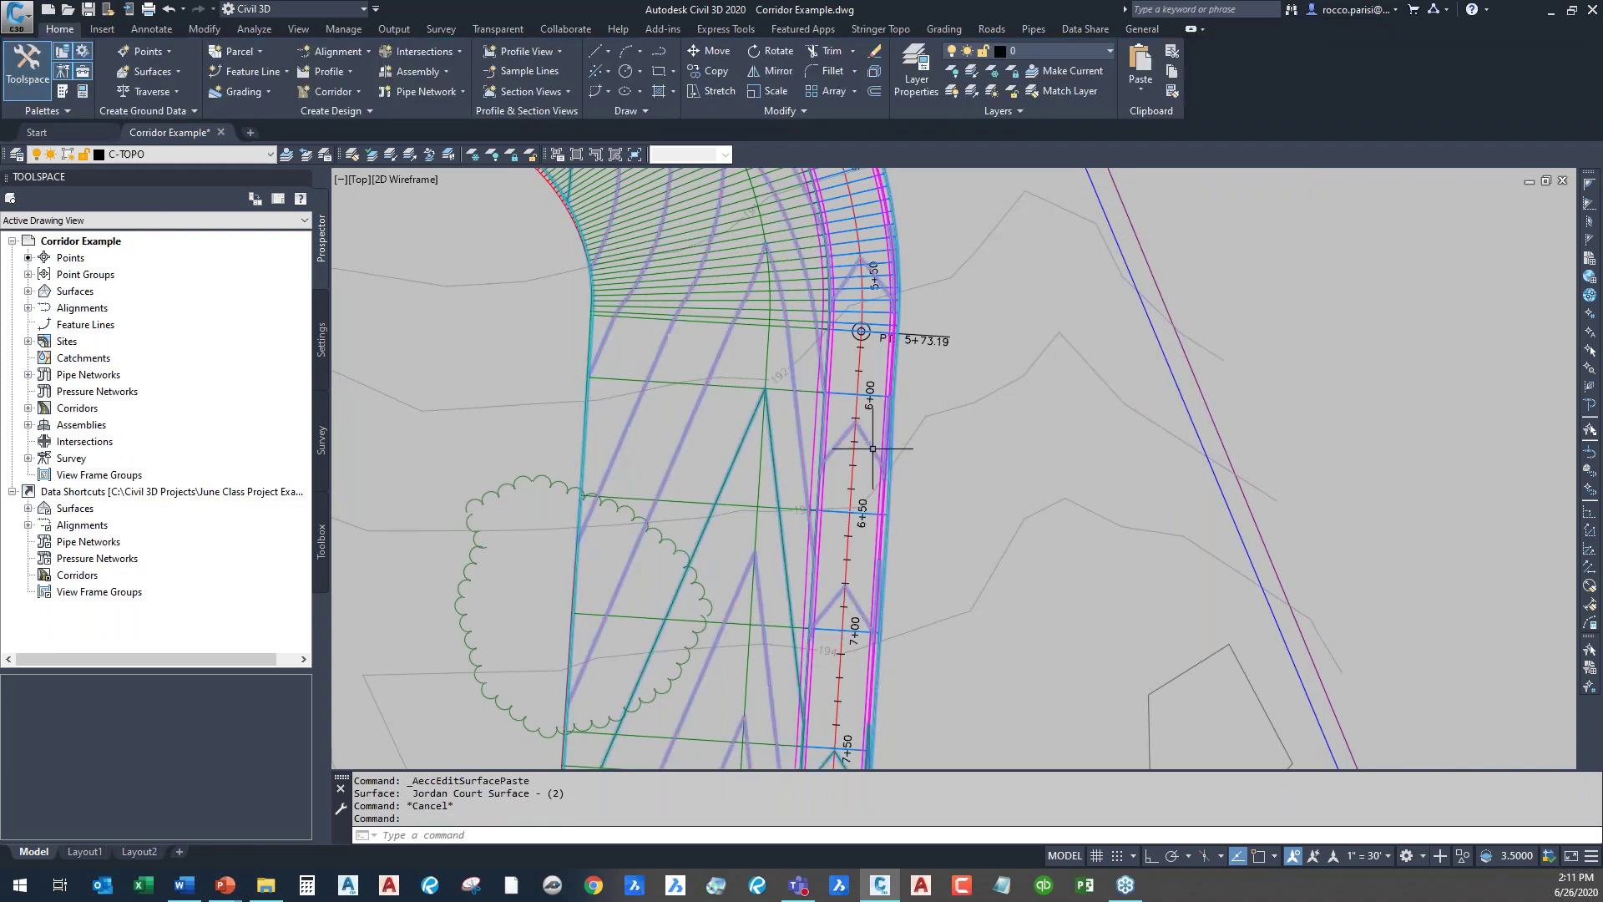
right_click(874, 452)
left_click(957, 682)
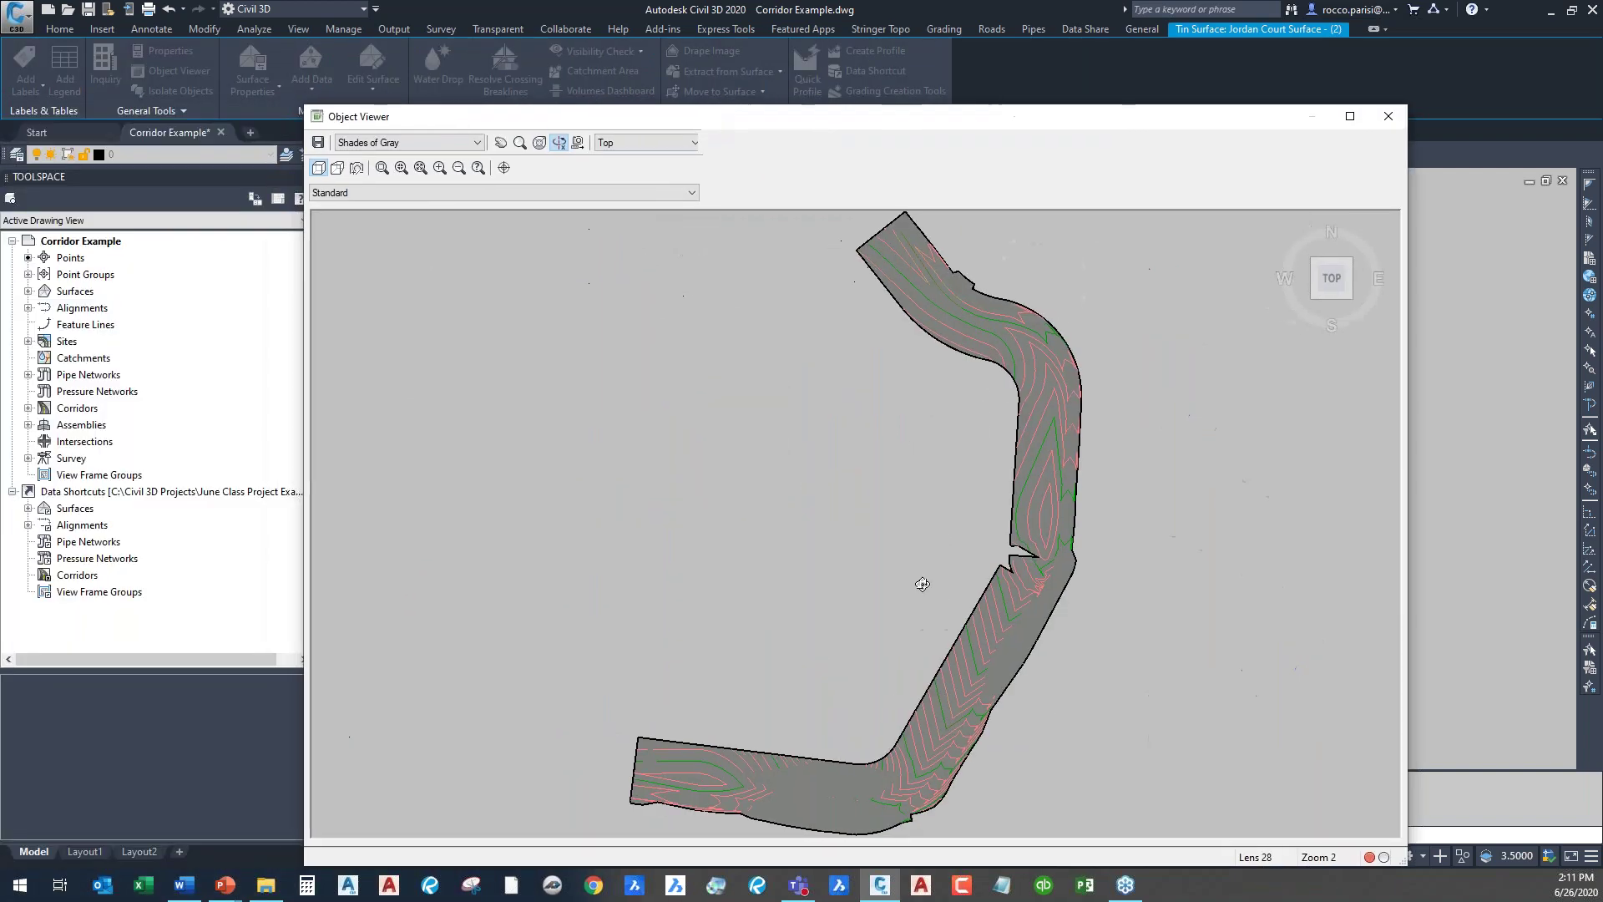
- Examine the combined Jordan Court surface in 3D around the bend and along the graded edges, and close the viewer
left_click_drag(989, 737, 1146, 391)
scroll(956, 446, "up", 4)
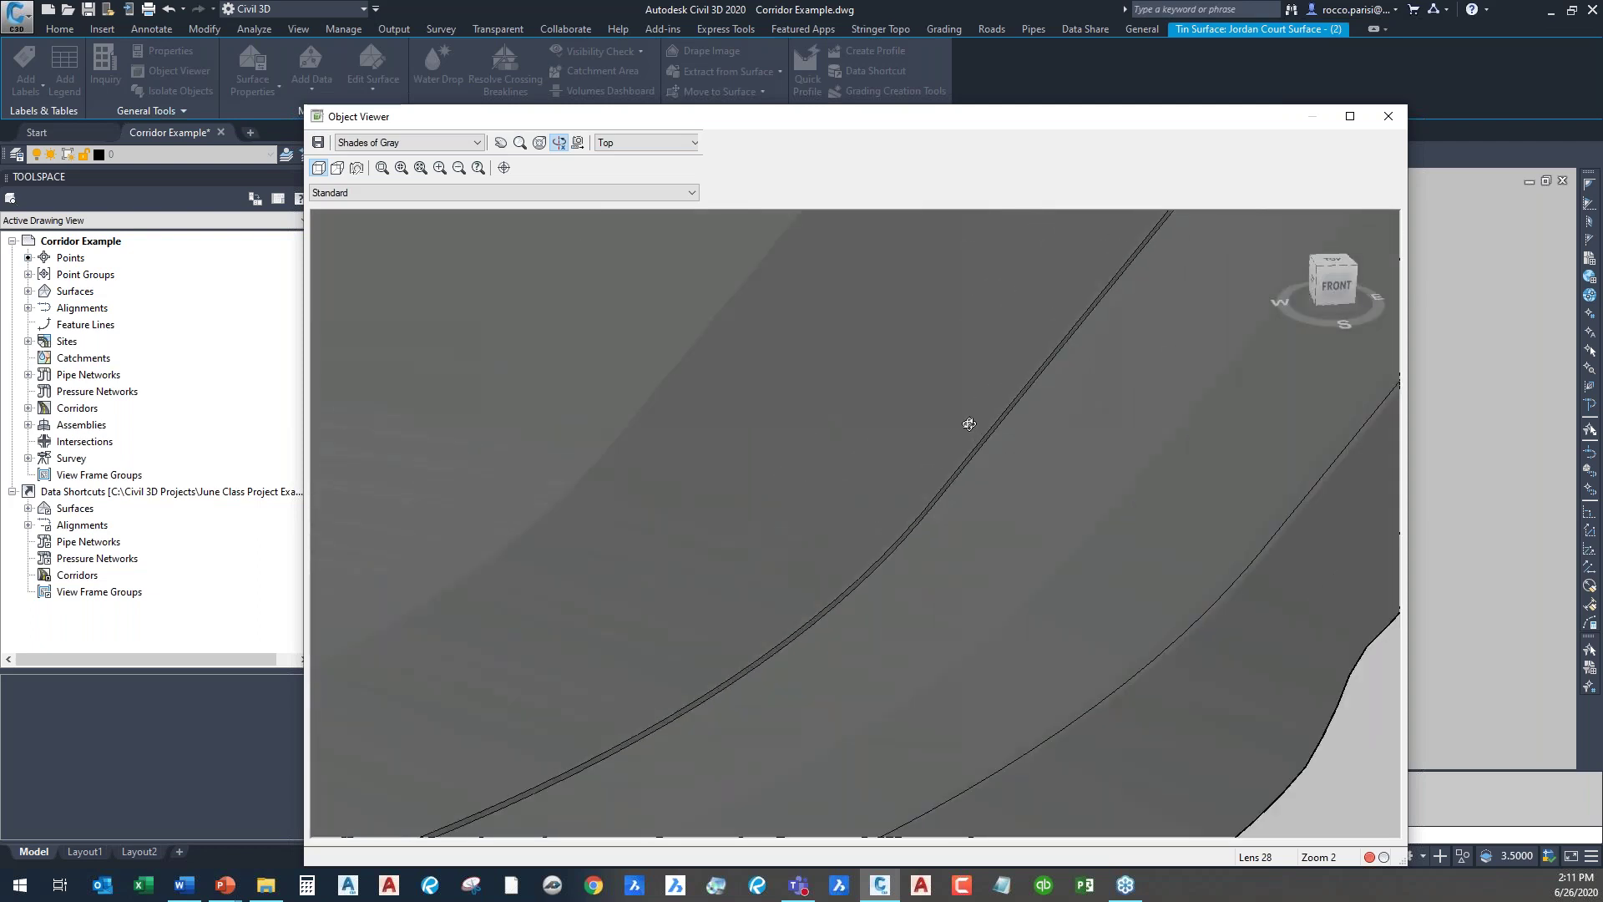
left_click_drag(924, 440, 926, 476)
scroll(777, 380, "down", 3)
left_click_drag(776, 387, 1092, 204)
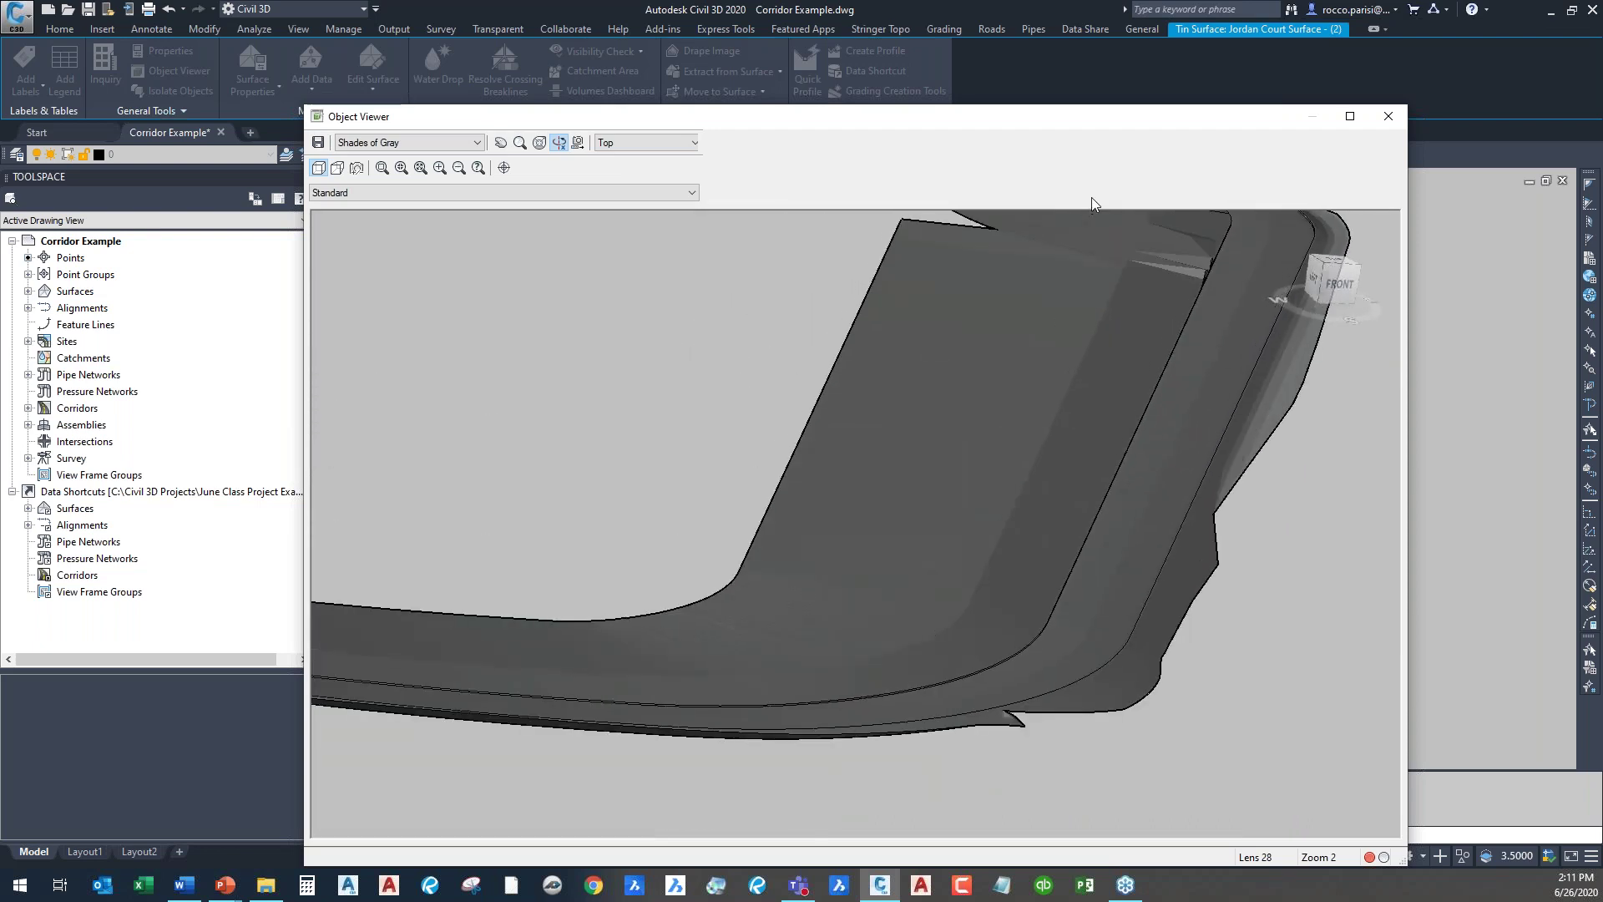
left_click_drag(898, 523, 814, 535)
scroll(794, 540, "down", 3)
scroll(776, 532, "up", 2)
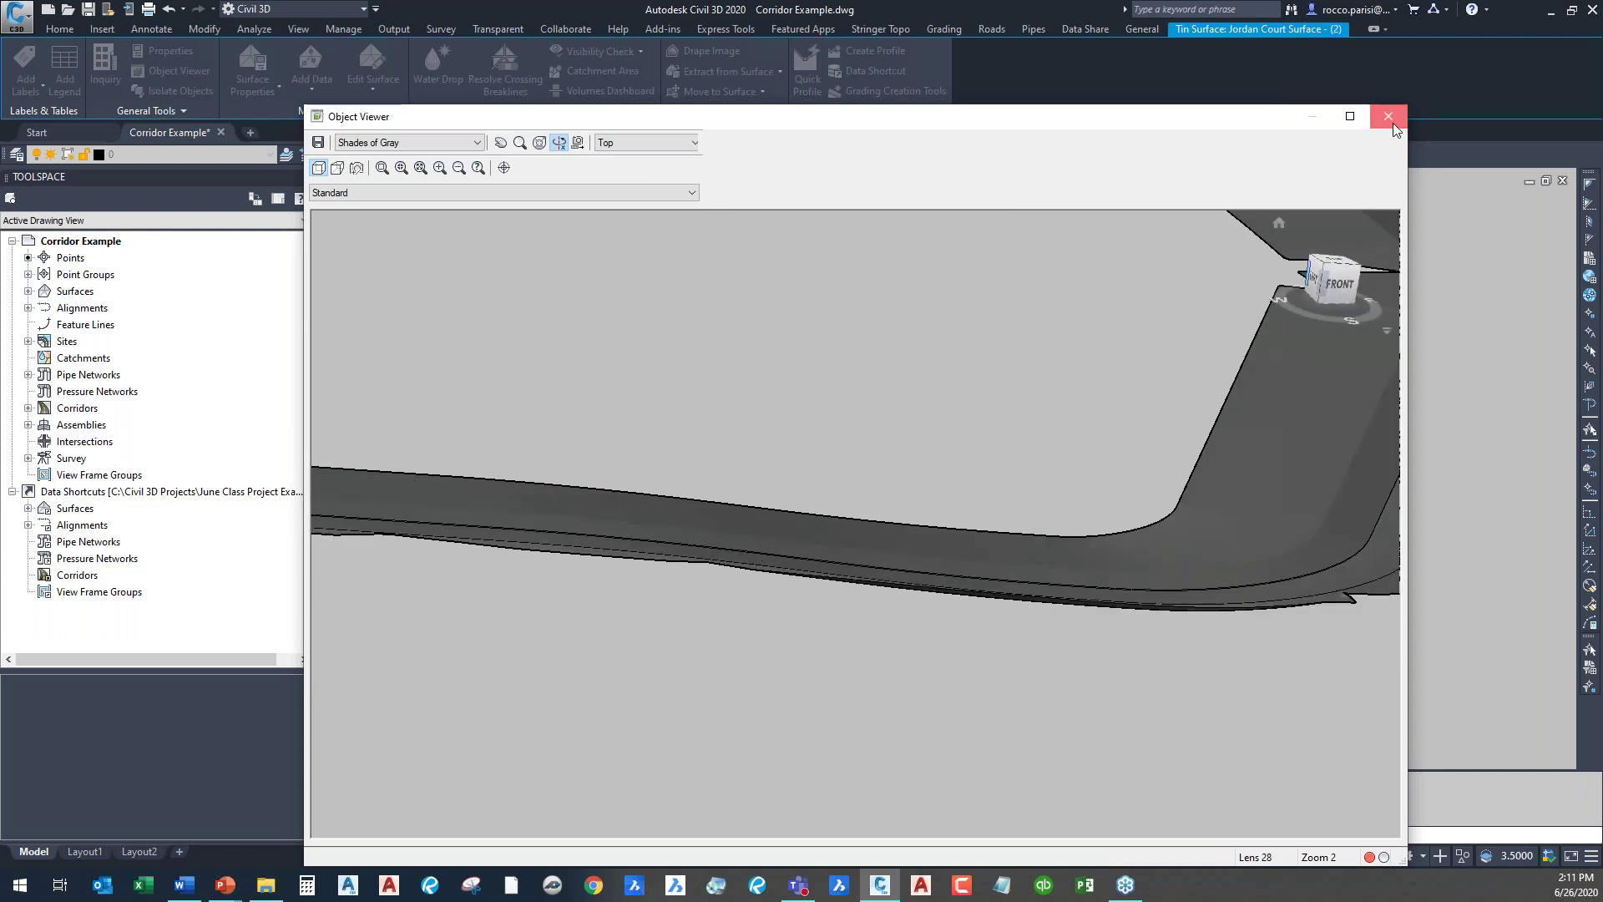
key("Escape")
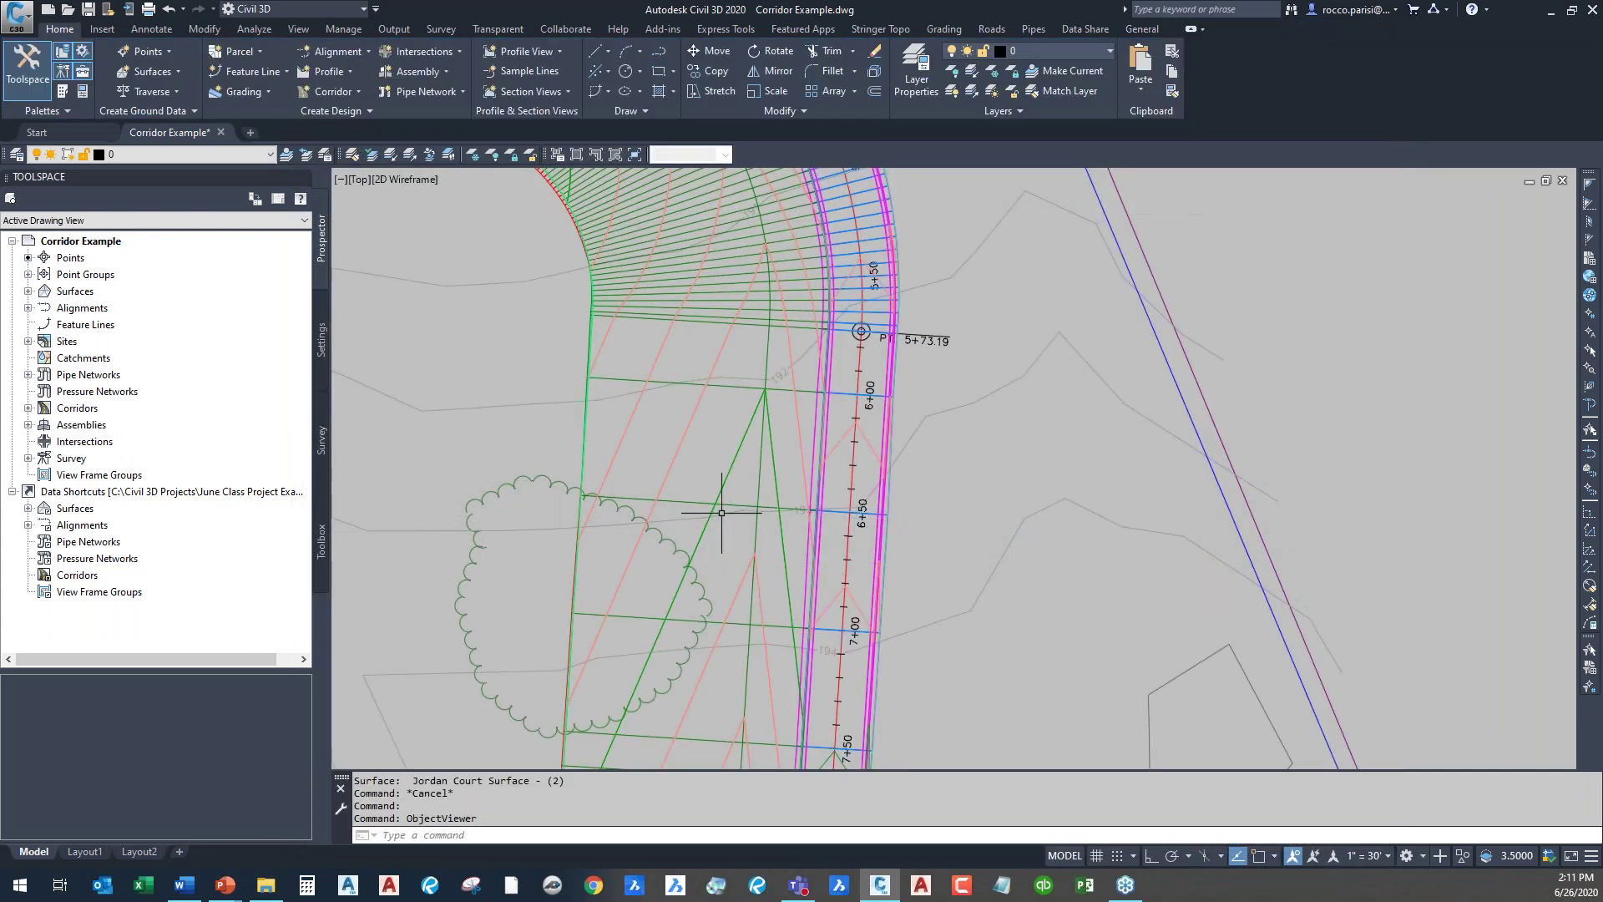
- Stretch the end point of the Jordan Court alignment inward and uphill, shortening the alignment to about station 20+20
scroll(721, 513, "down", 5)
scroll(716, 537, "up", 2)
middle_click_drag(641, 569, 897, 462)
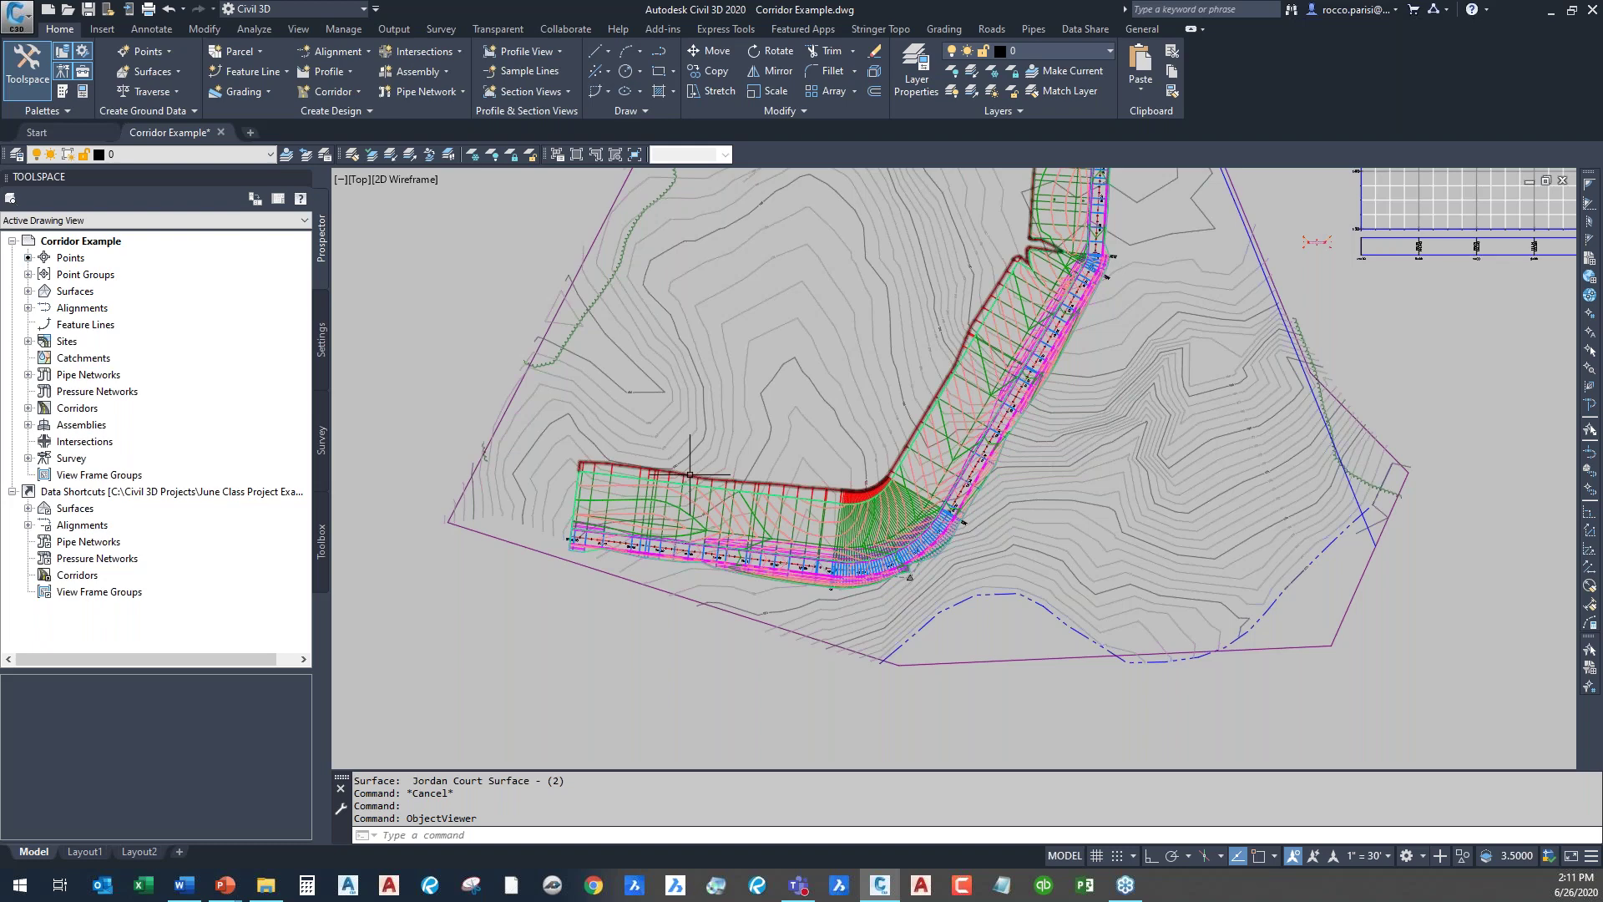
scroll(651, 535, "up", 6)
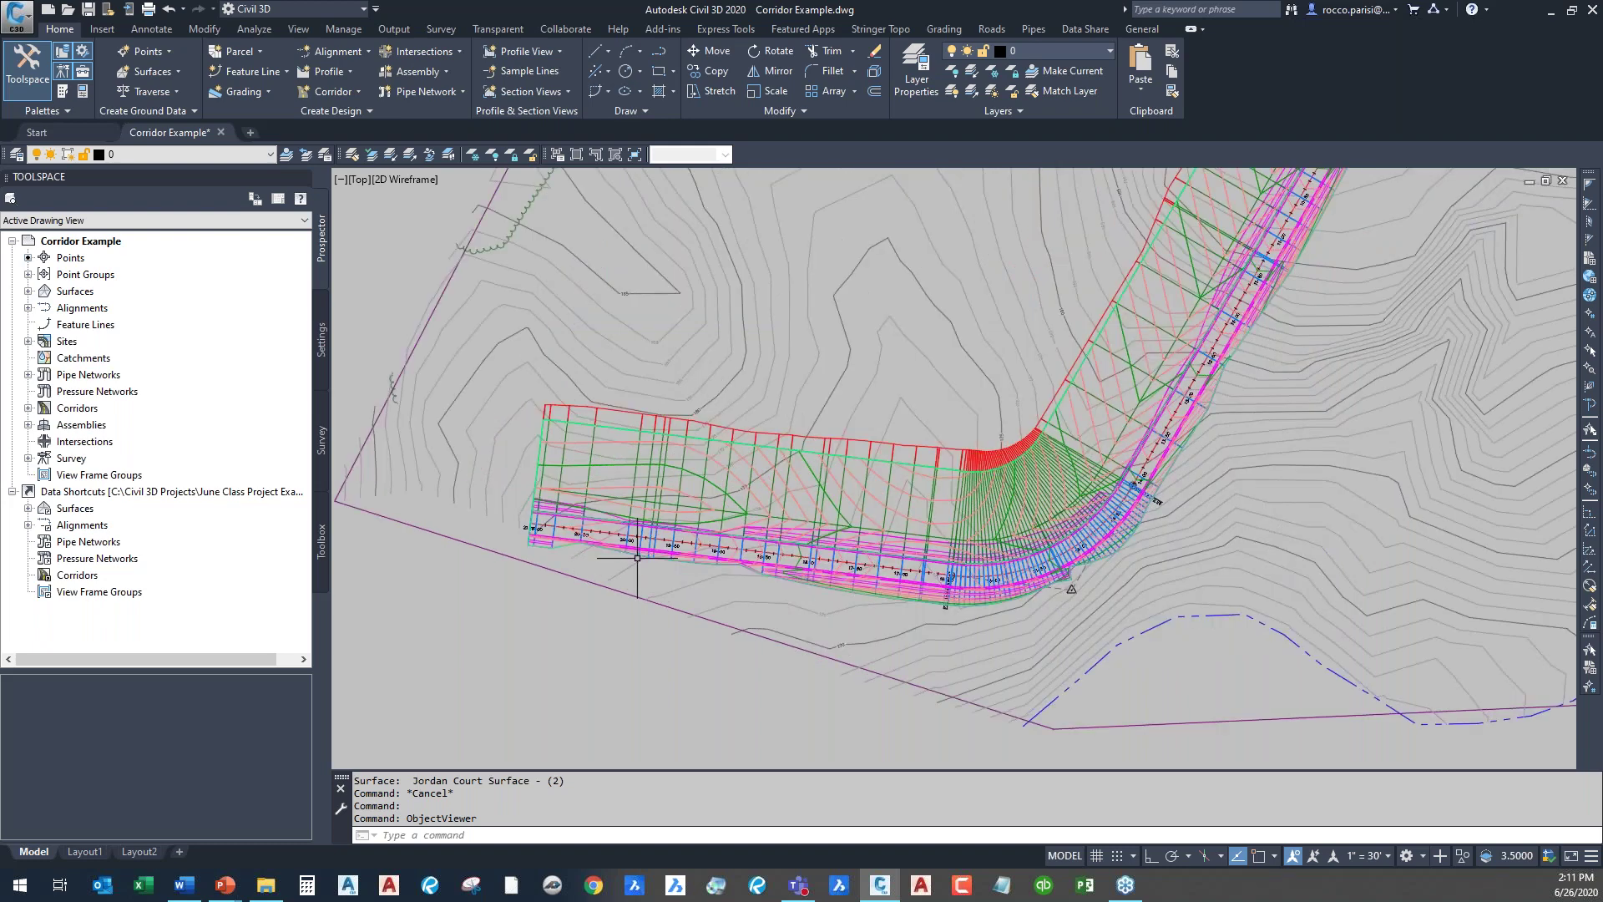
middle_click_drag(701, 566, 704, 564)
scroll(704, 564, "up", 2)
scroll(637, 535, "up", 3)
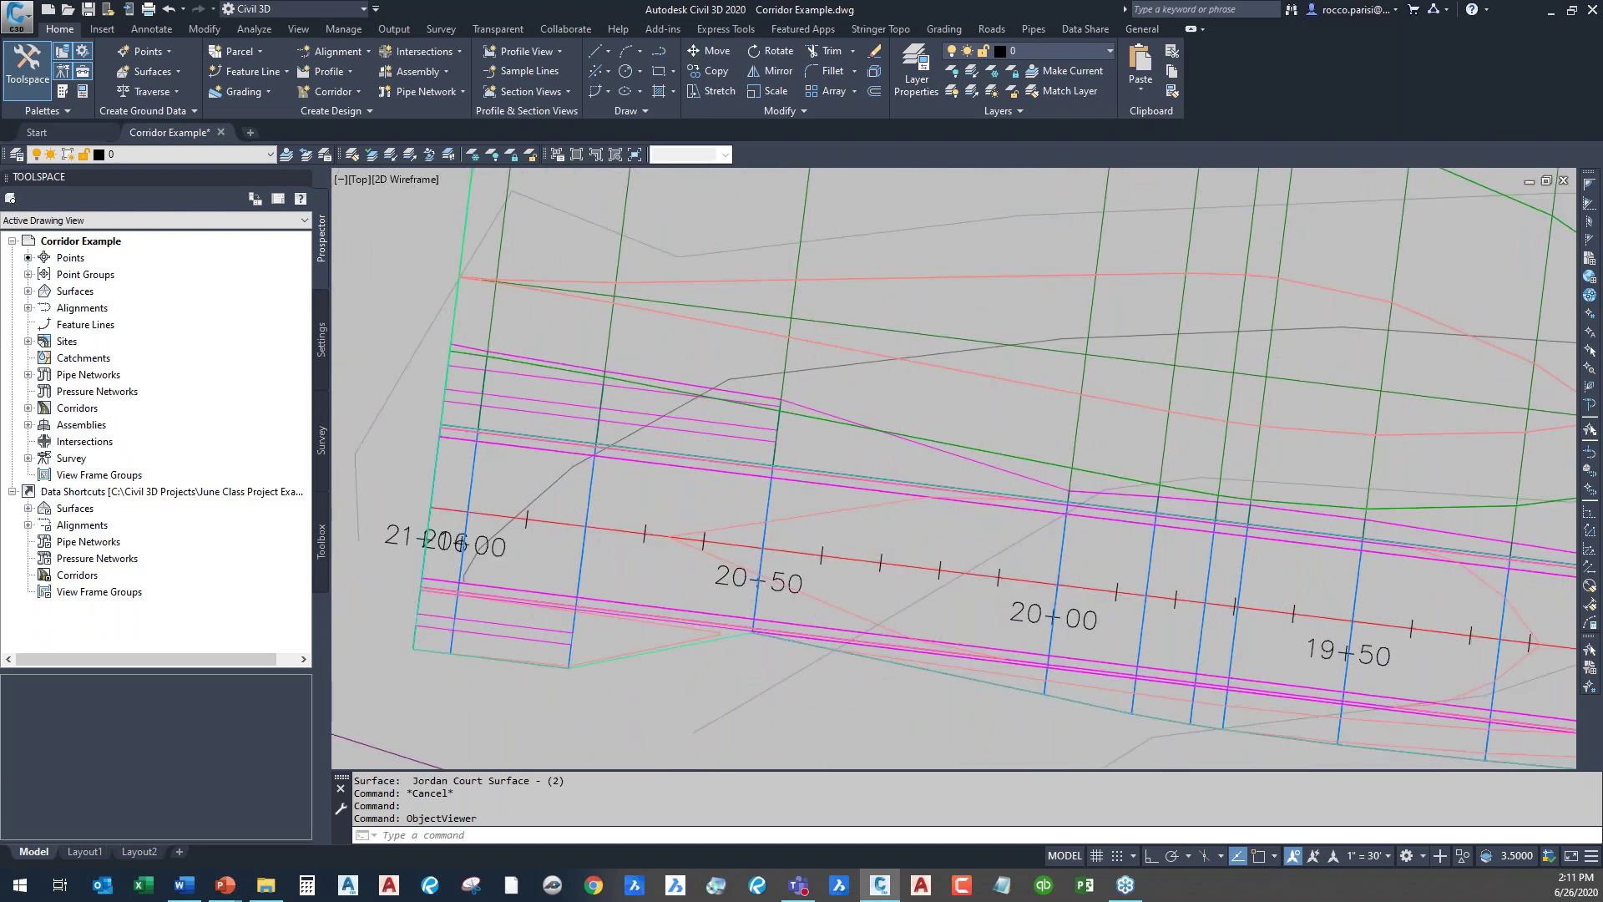
left_click(612, 531)
scroll(446, 501, "down", 2)
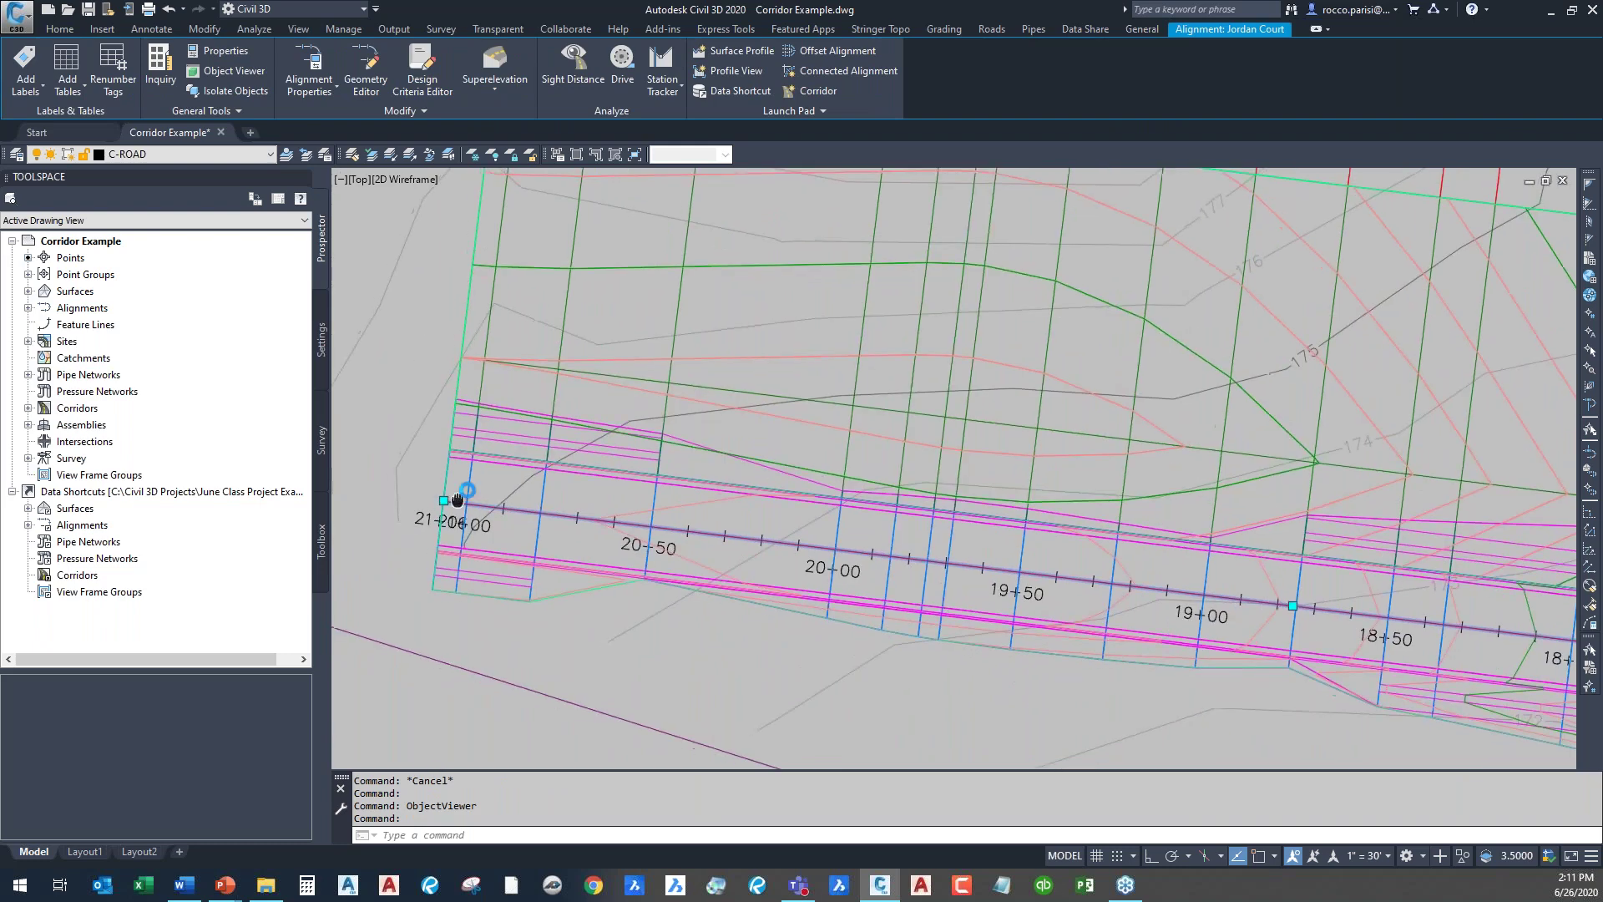
left_click(474, 447)
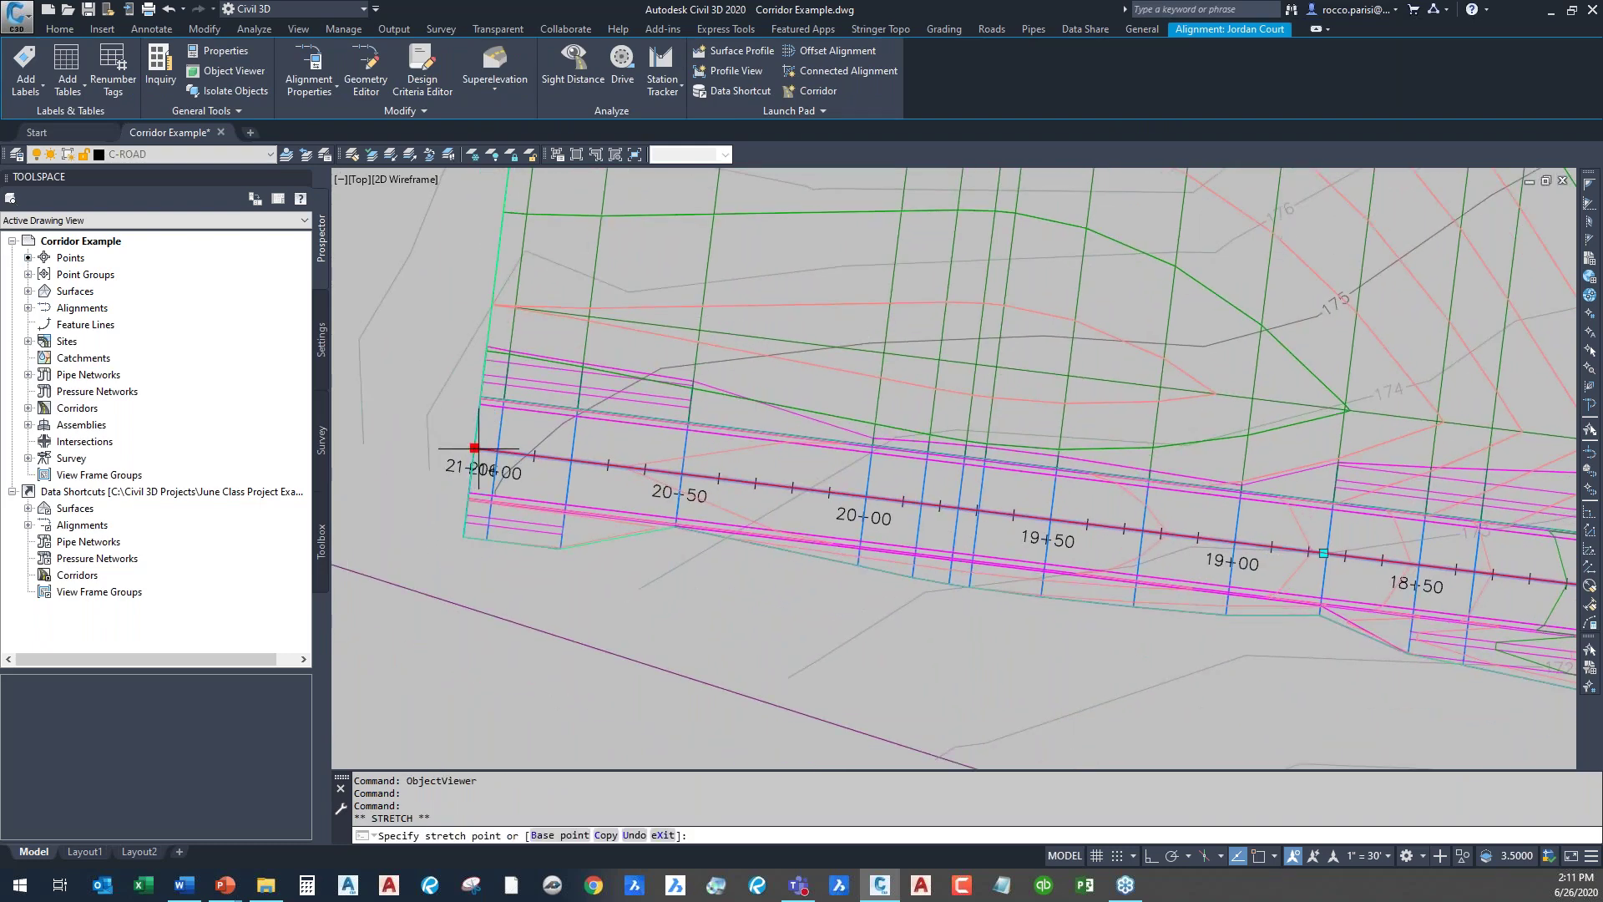
left_click(790, 386)
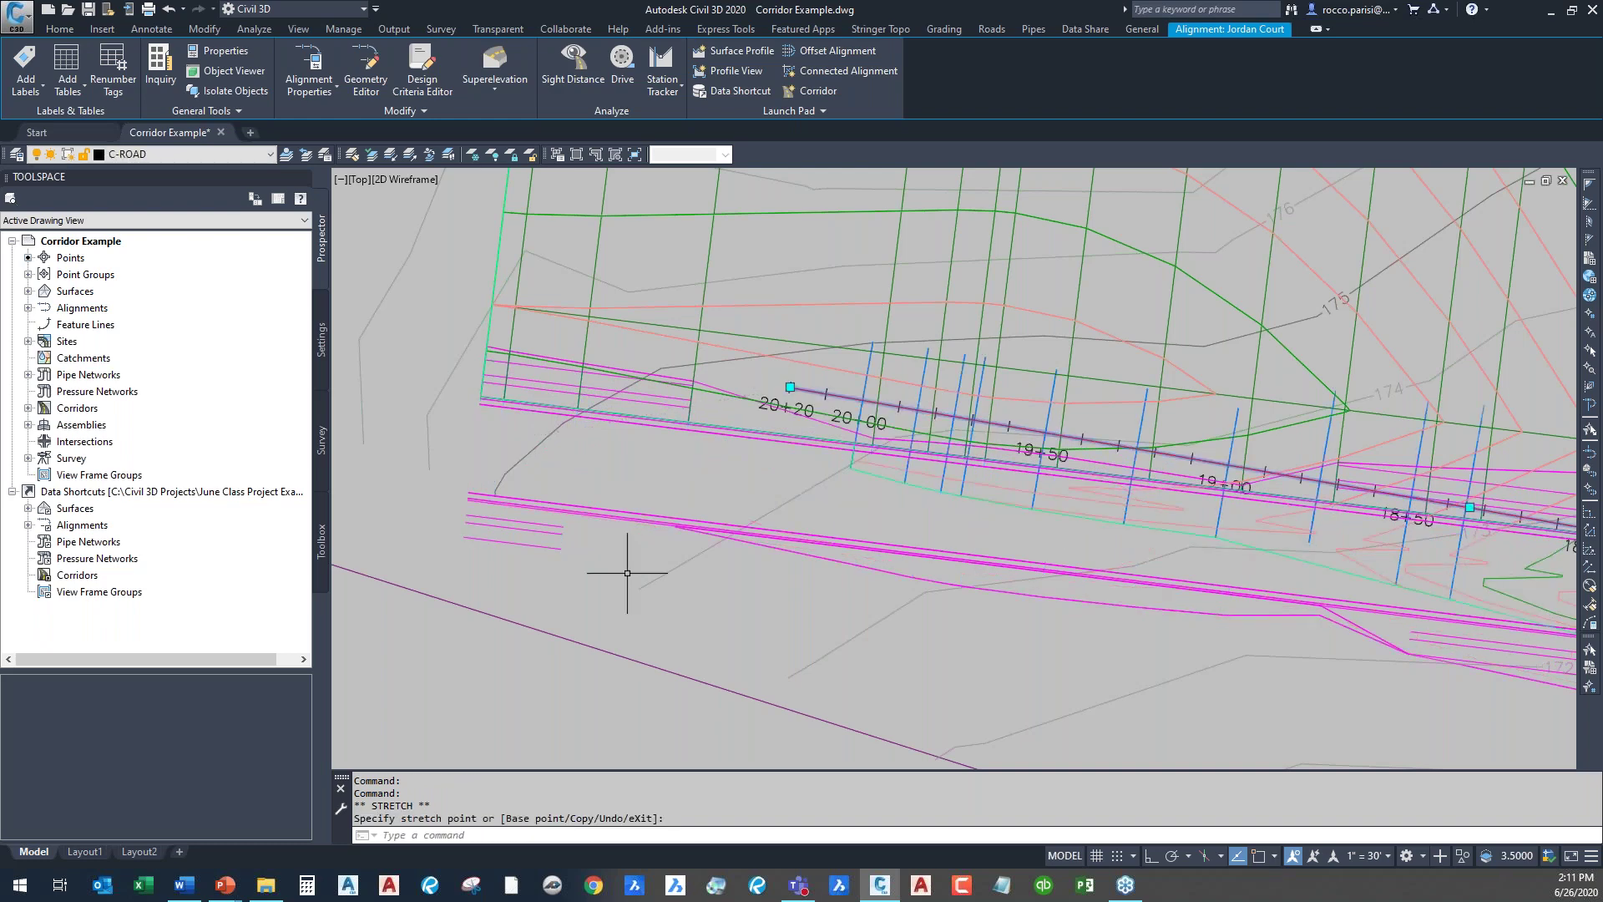
middle_click_drag(640, 571, 515, 651)
key("Escape")
key("Escape")
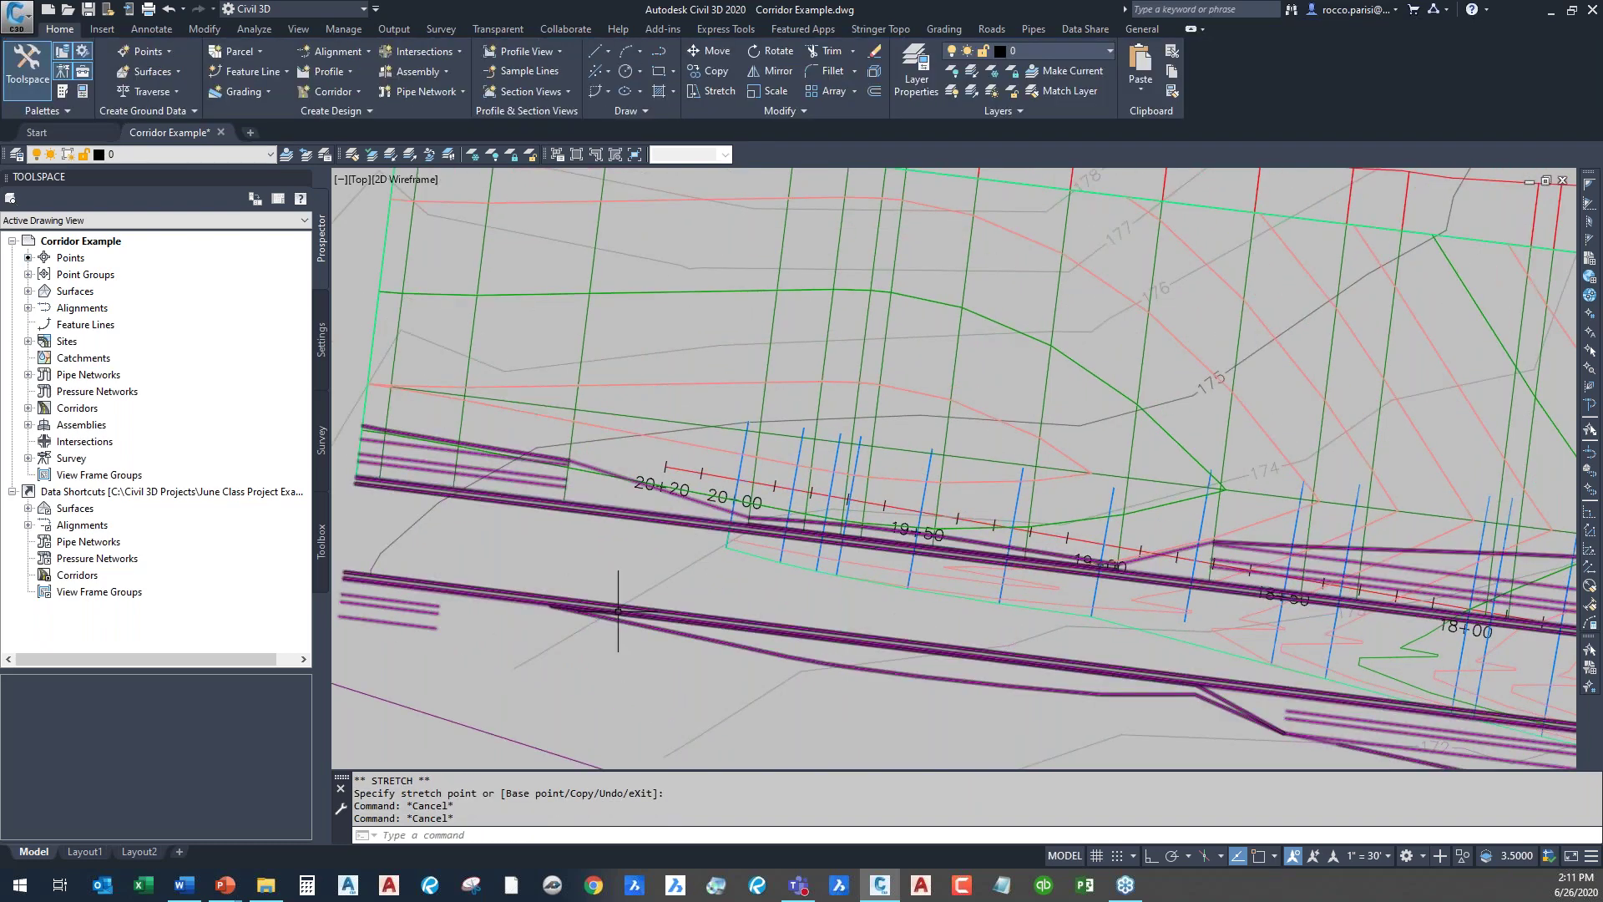
- Rebuild the Jordan Court corridor so it follows the shortened alignment
left_click(618, 612)
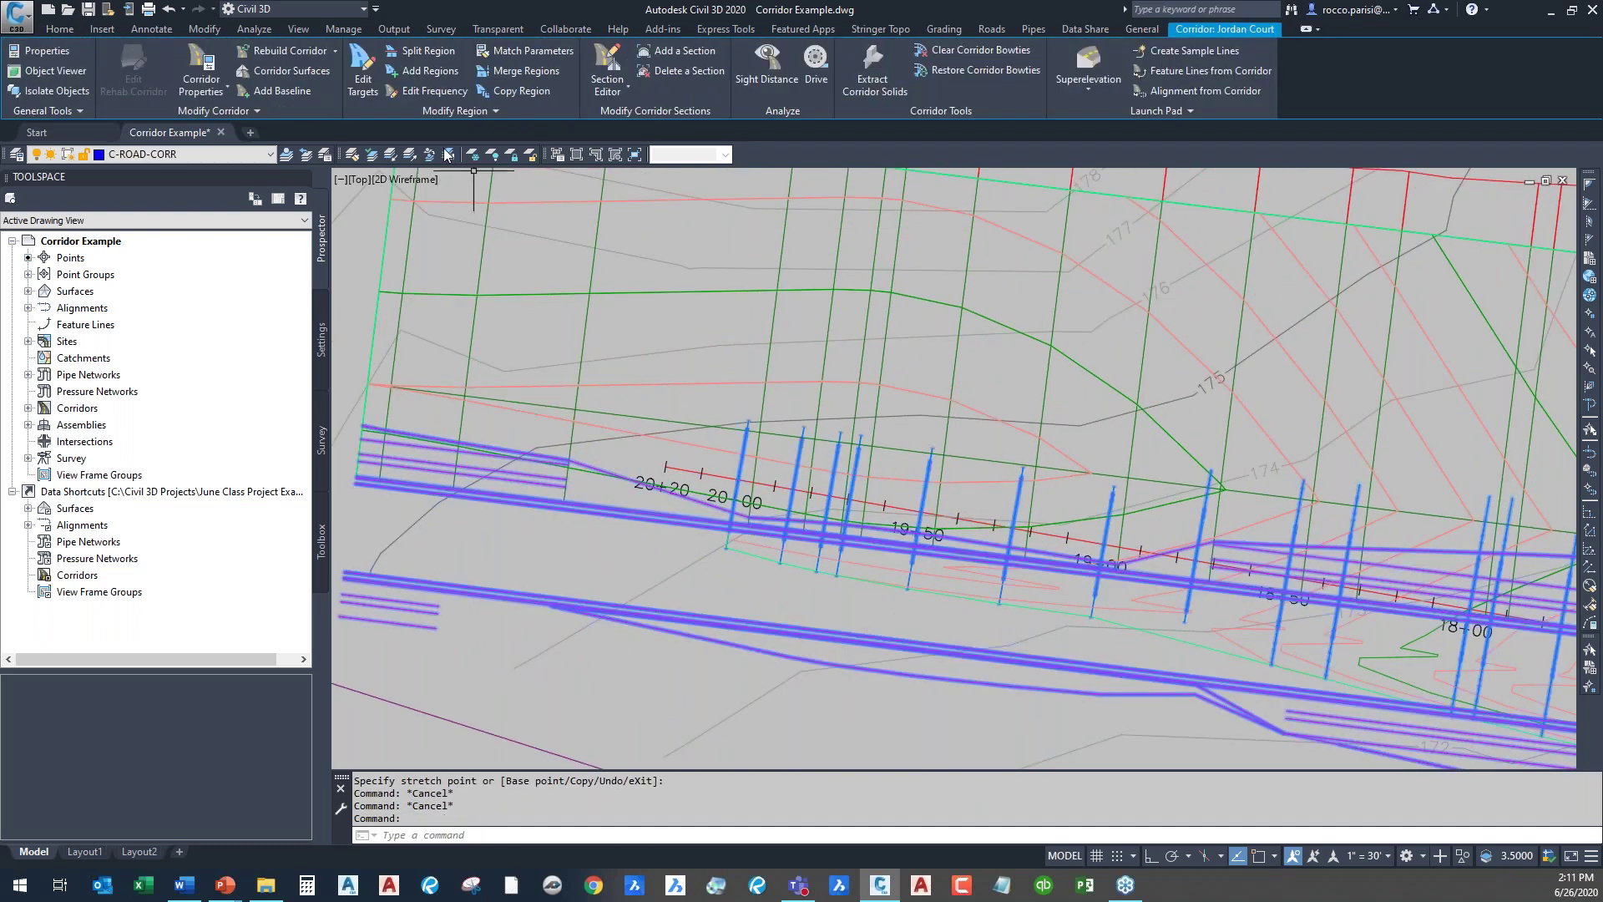
left_click(294, 50)
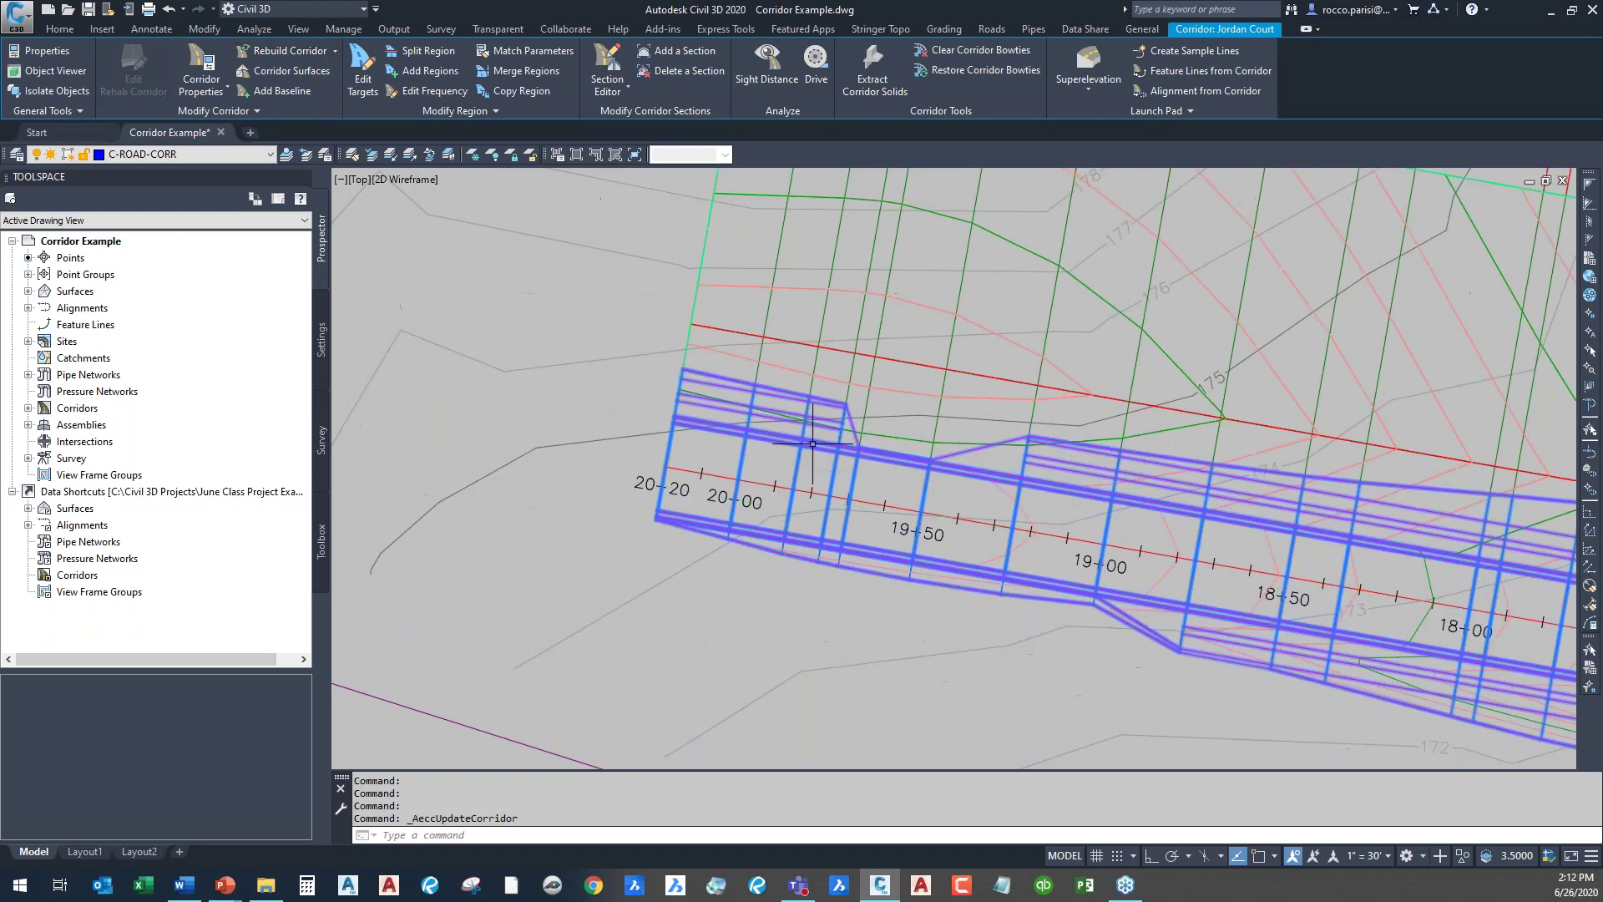
scroll(891, 577, "down", 4)
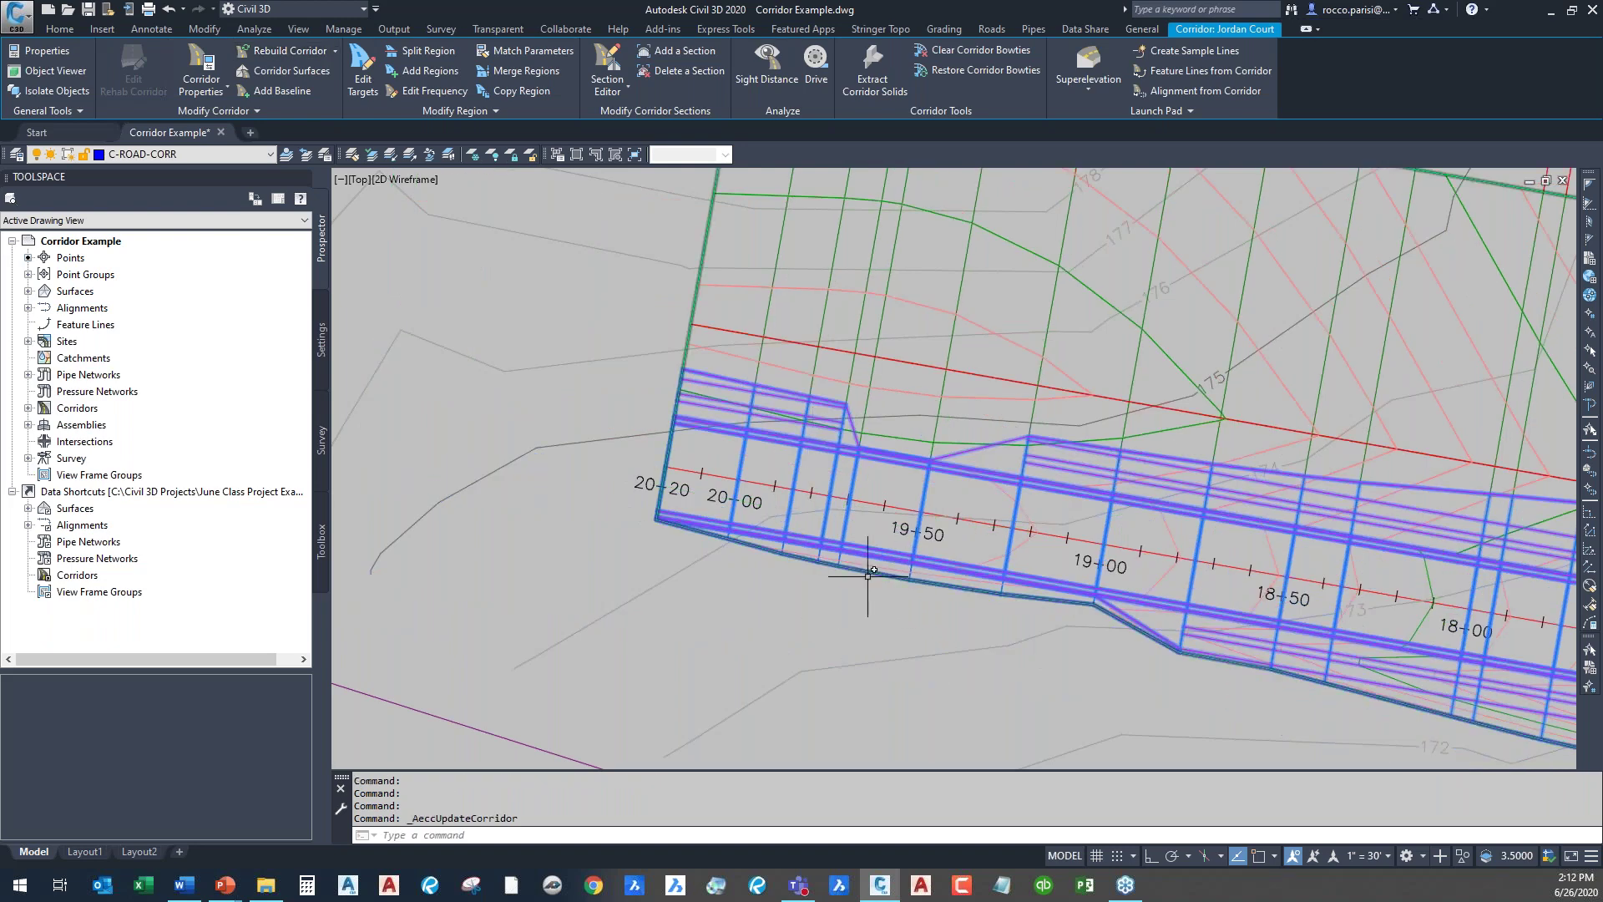
middle_click_drag(703, 659, 694, 667)
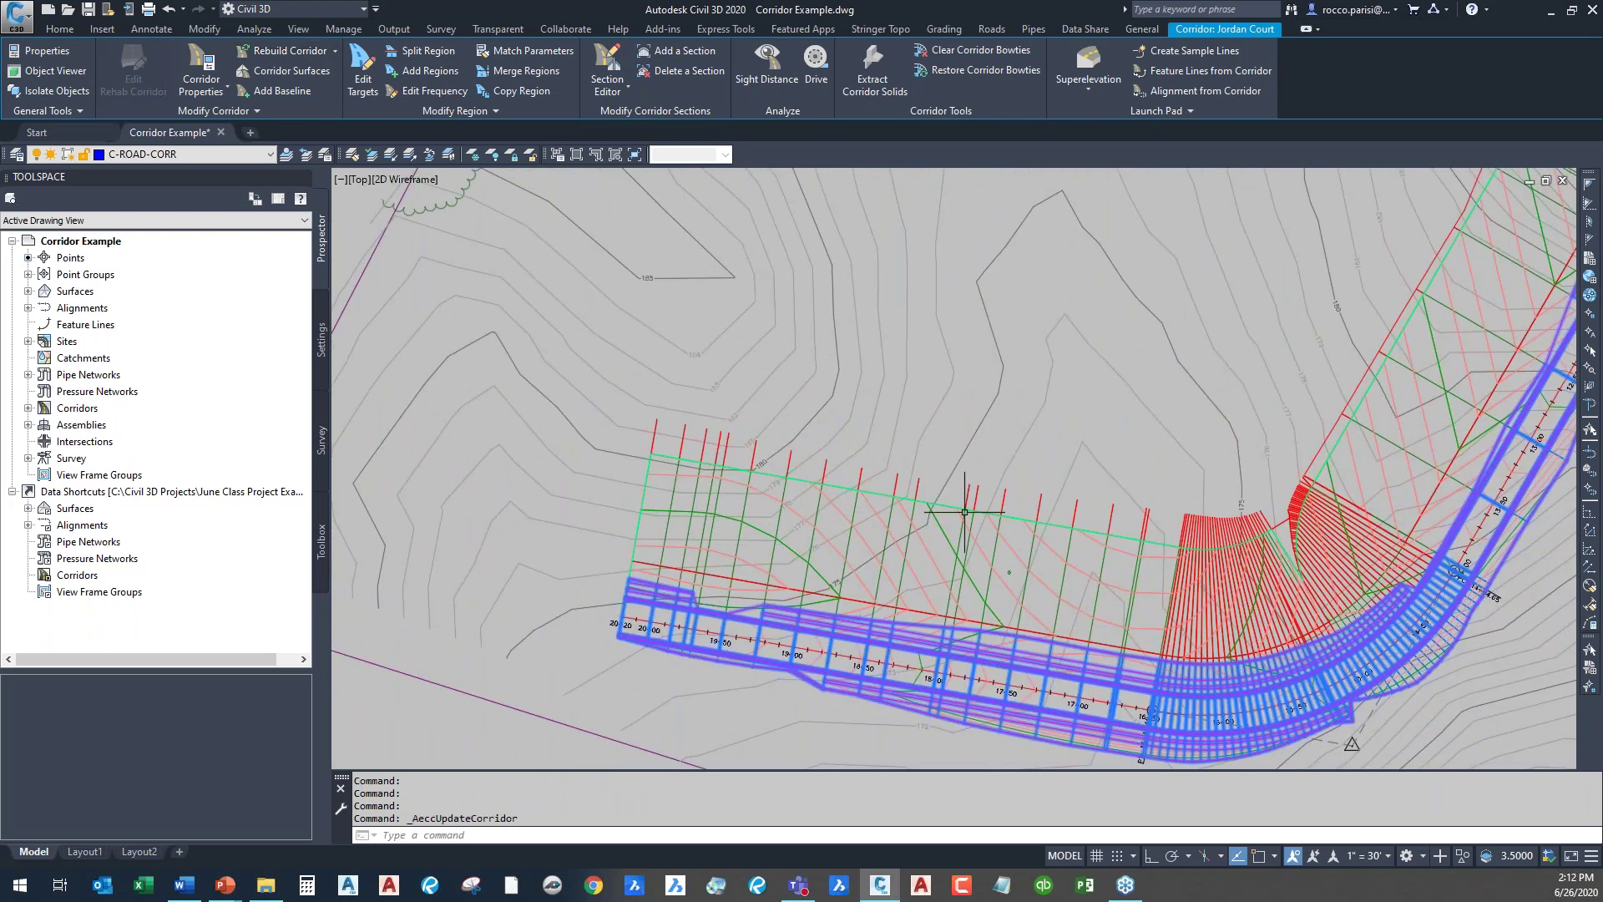
left_click(915, 491)
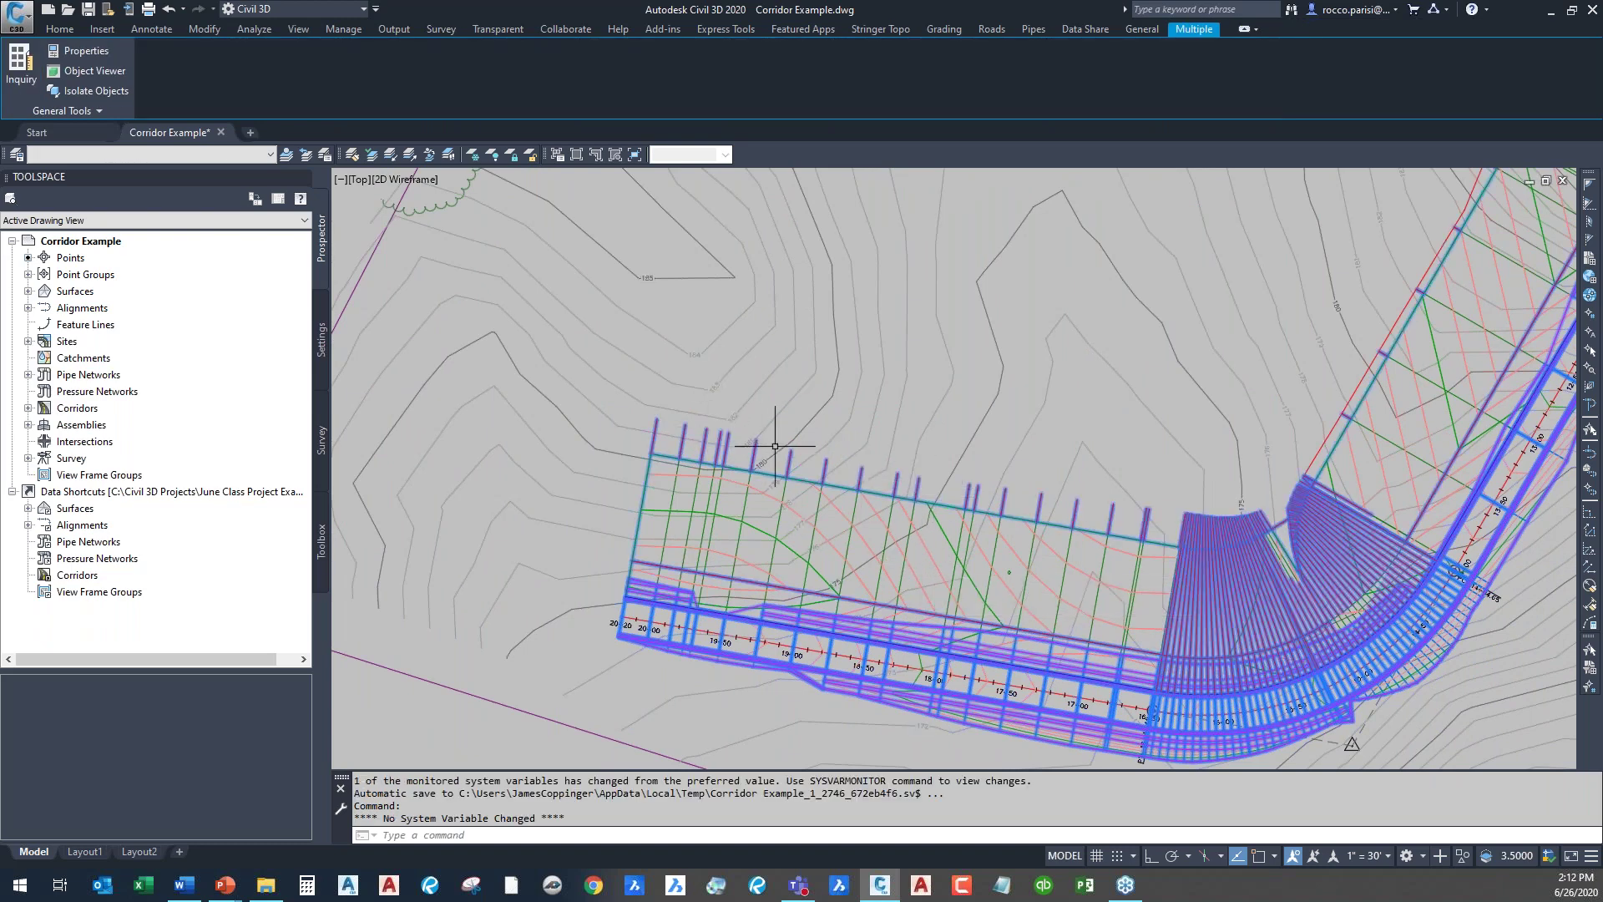
key("Escape")
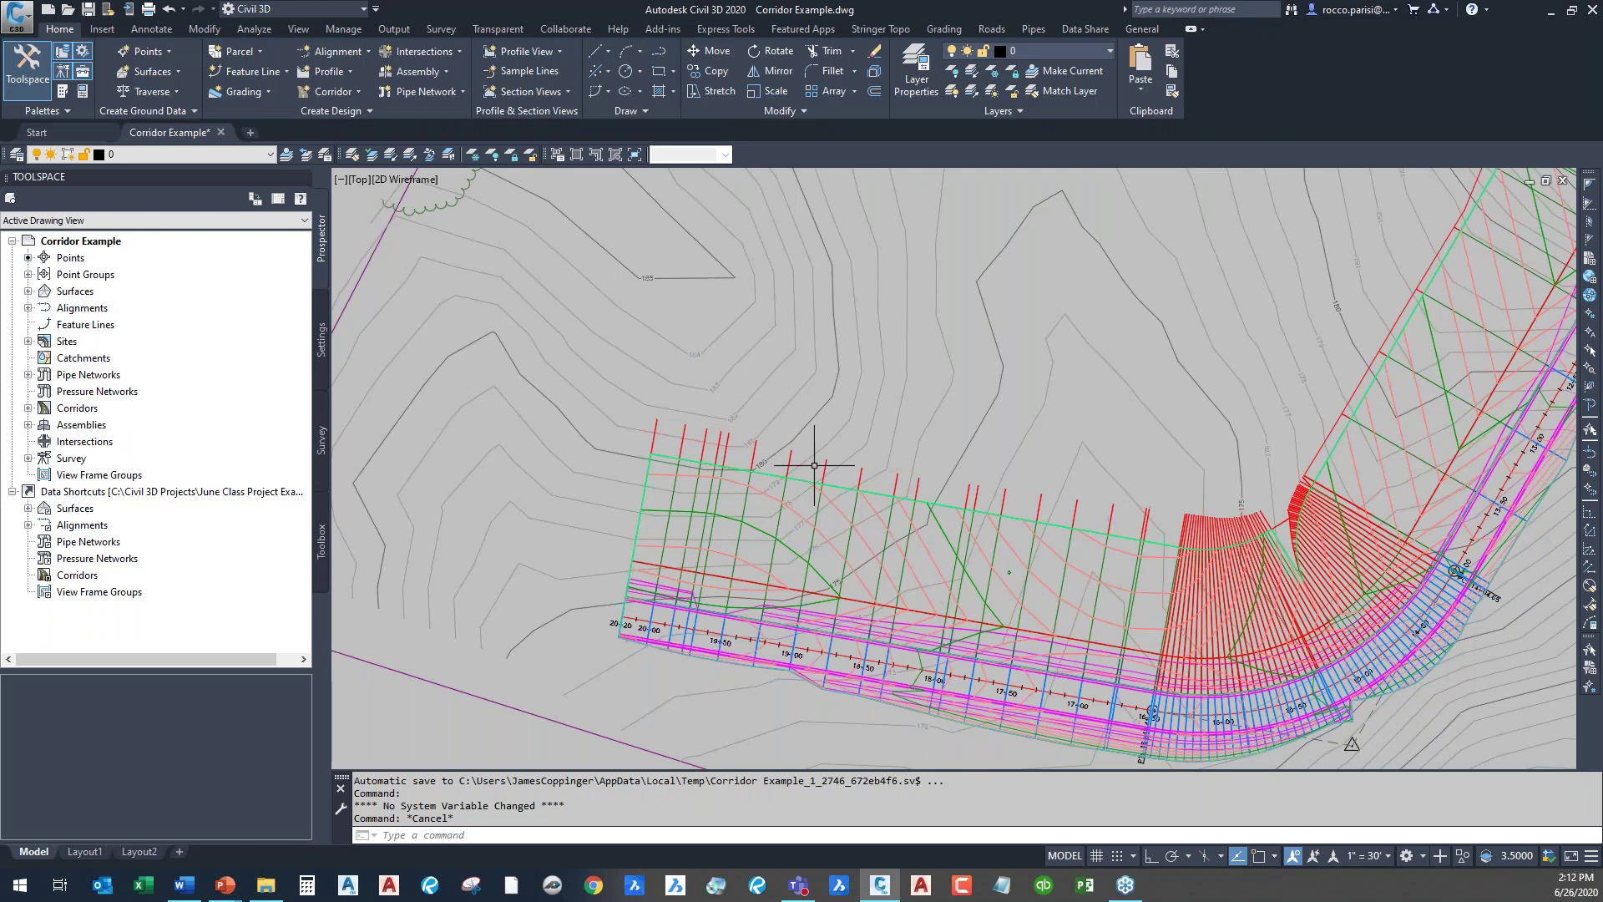
- View the outer slope grading beside the corridor in the Object Viewer and close the viewer
left_click(862, 481)
right_click(863, 481)
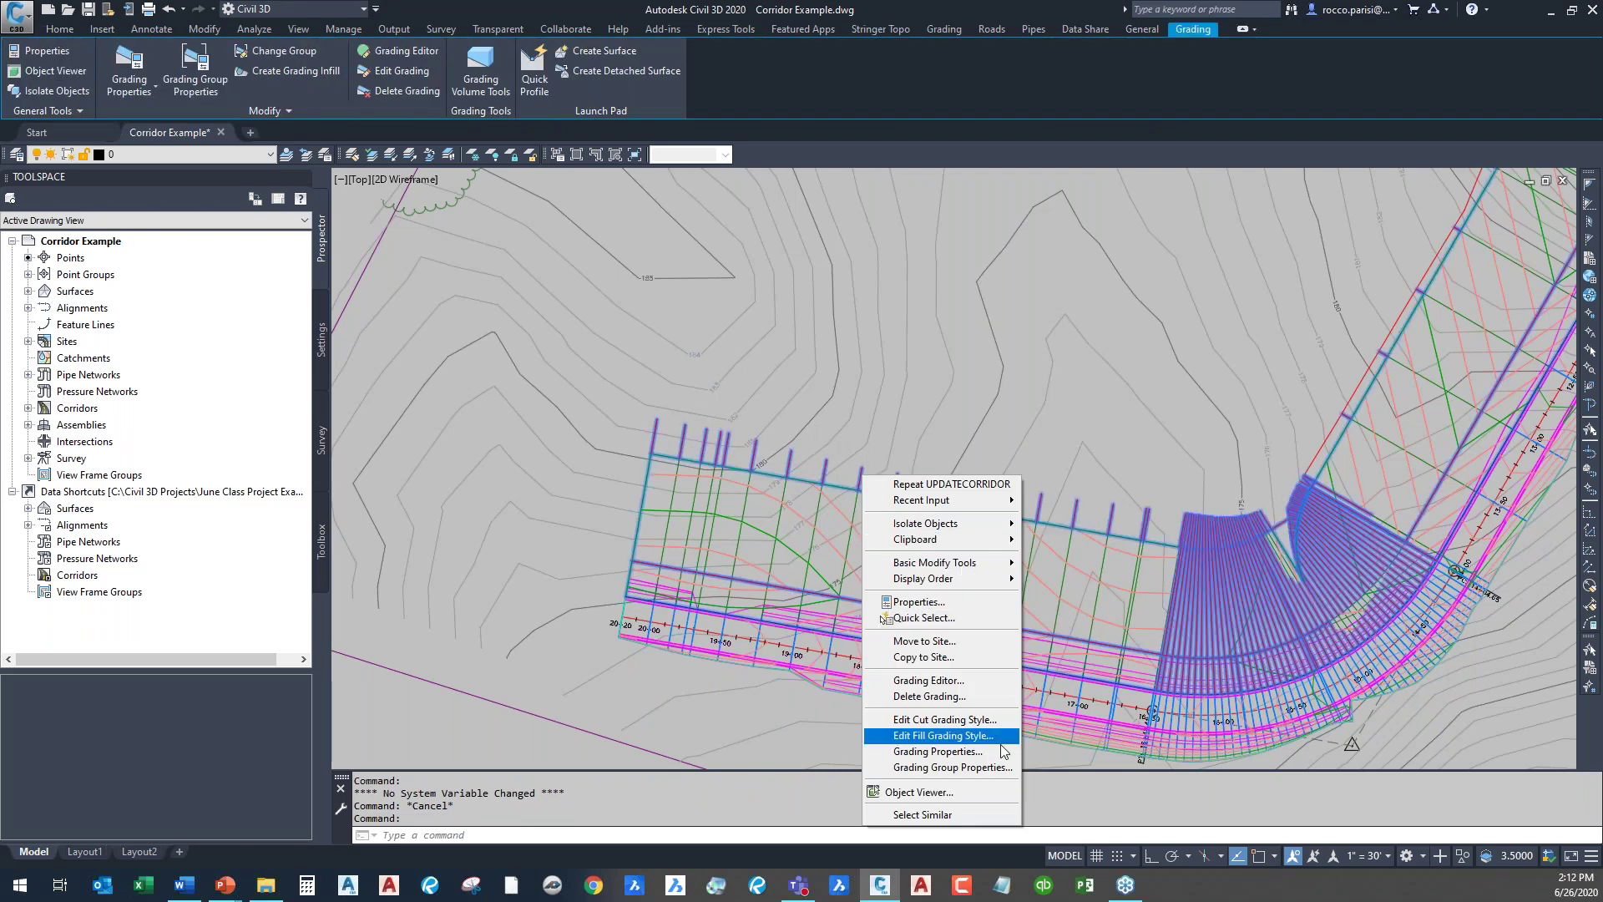
left_click(994, 793)
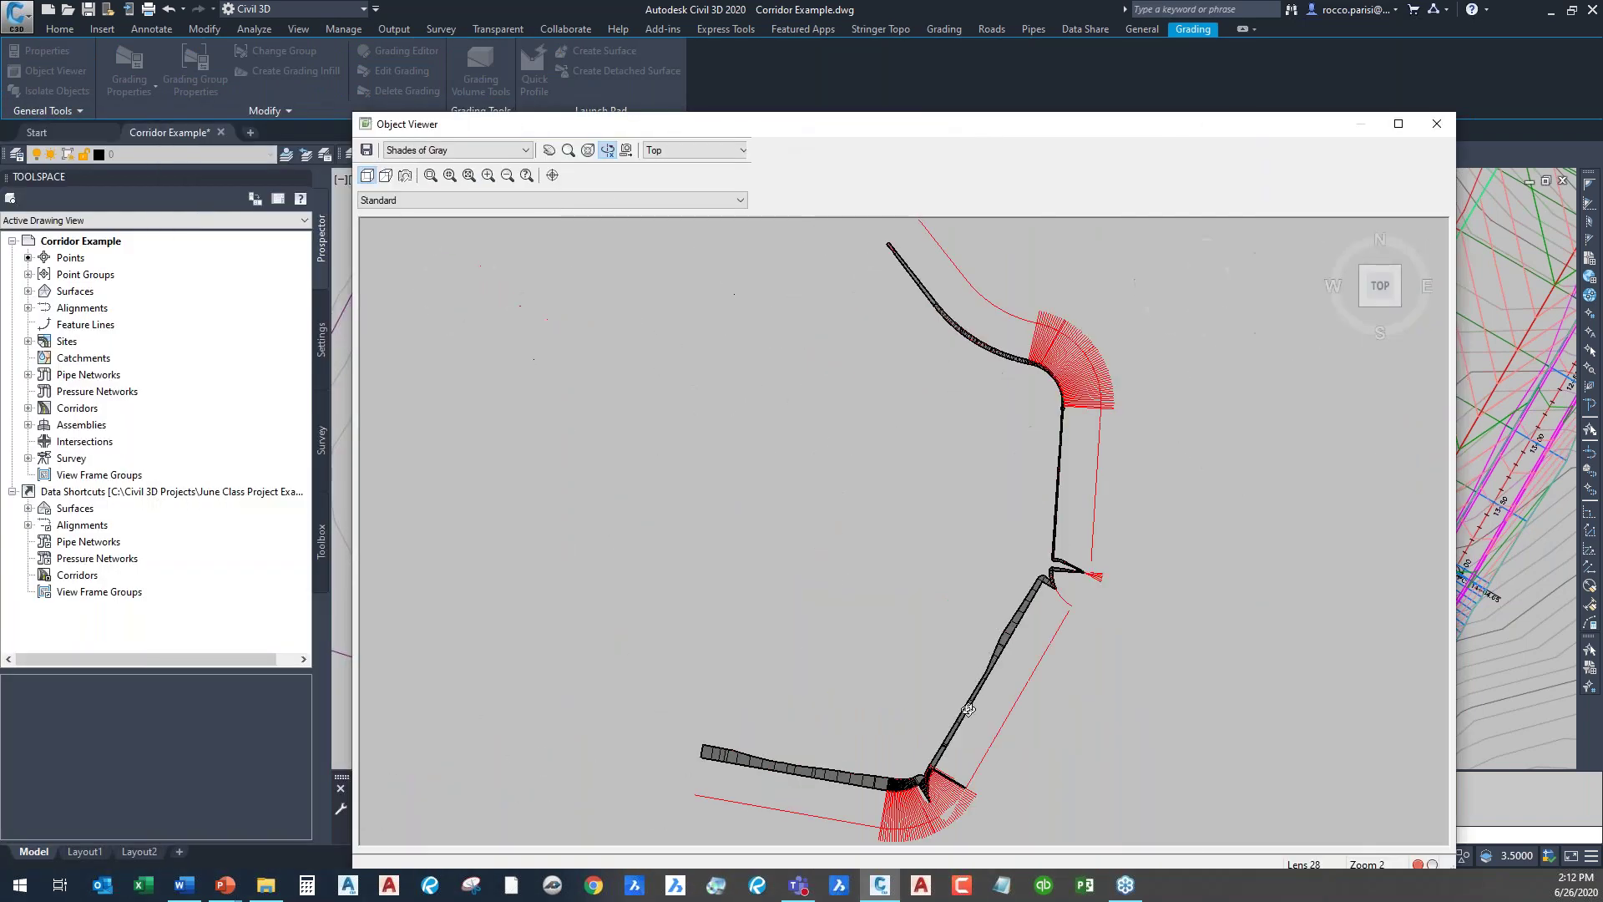
left_click_drag(1052, 476, 1311, 204)
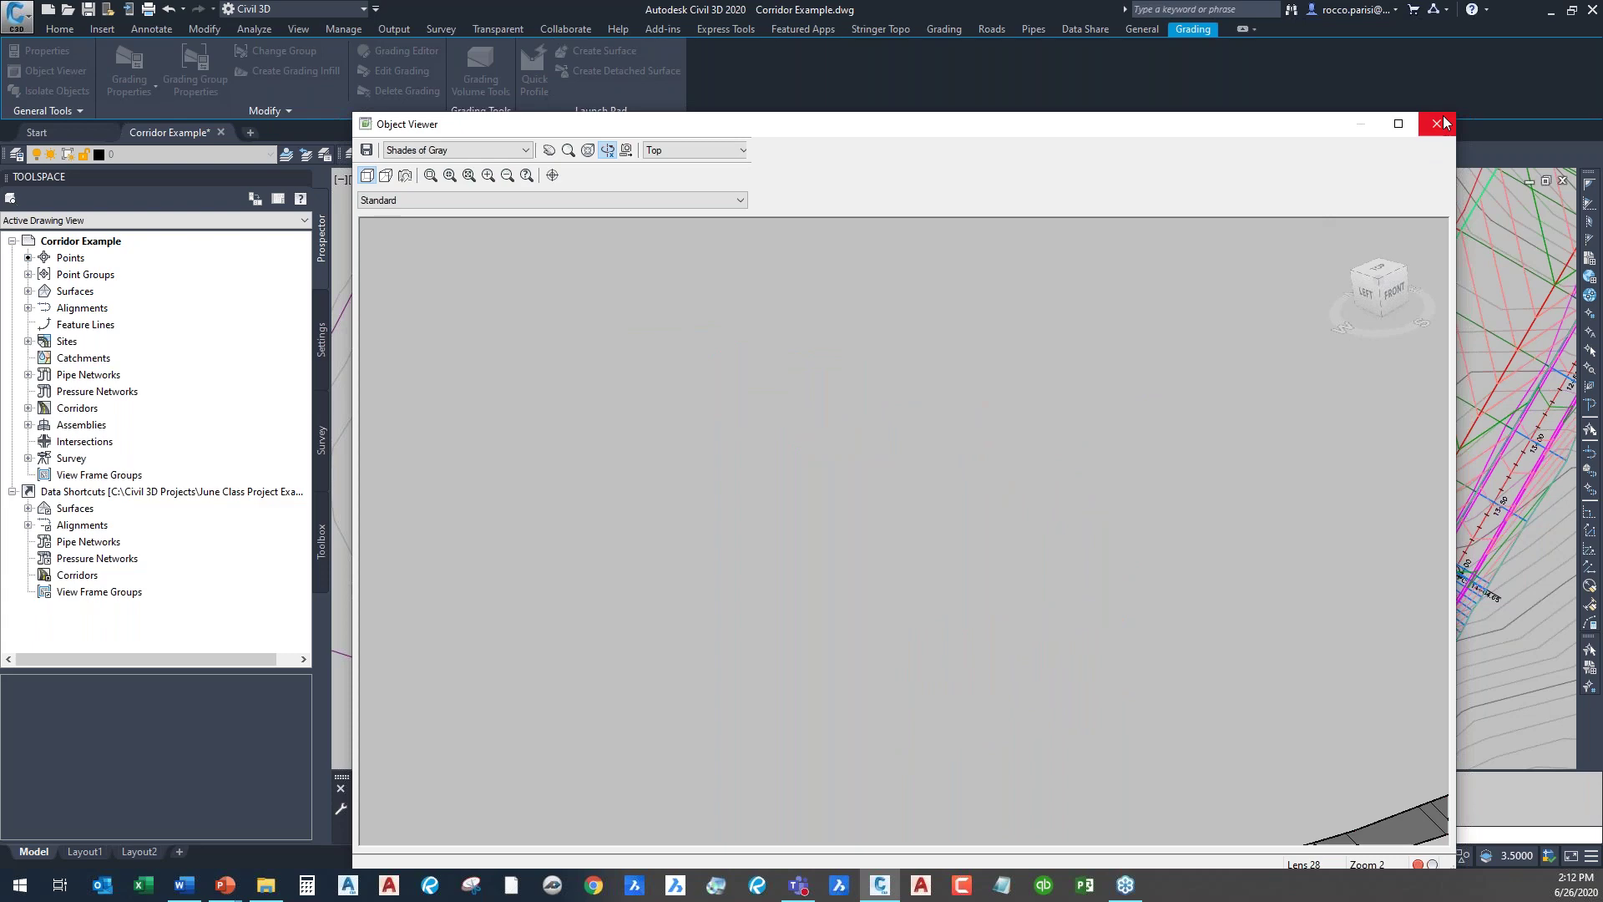
key("Escape")
- Inspect the updated Jordan Court surface in the Object Viewer, checking the shortened end of the road in 3D
middle_click_drag(908, 675, 802, 607)
scroll(682, 582, "up", 5)
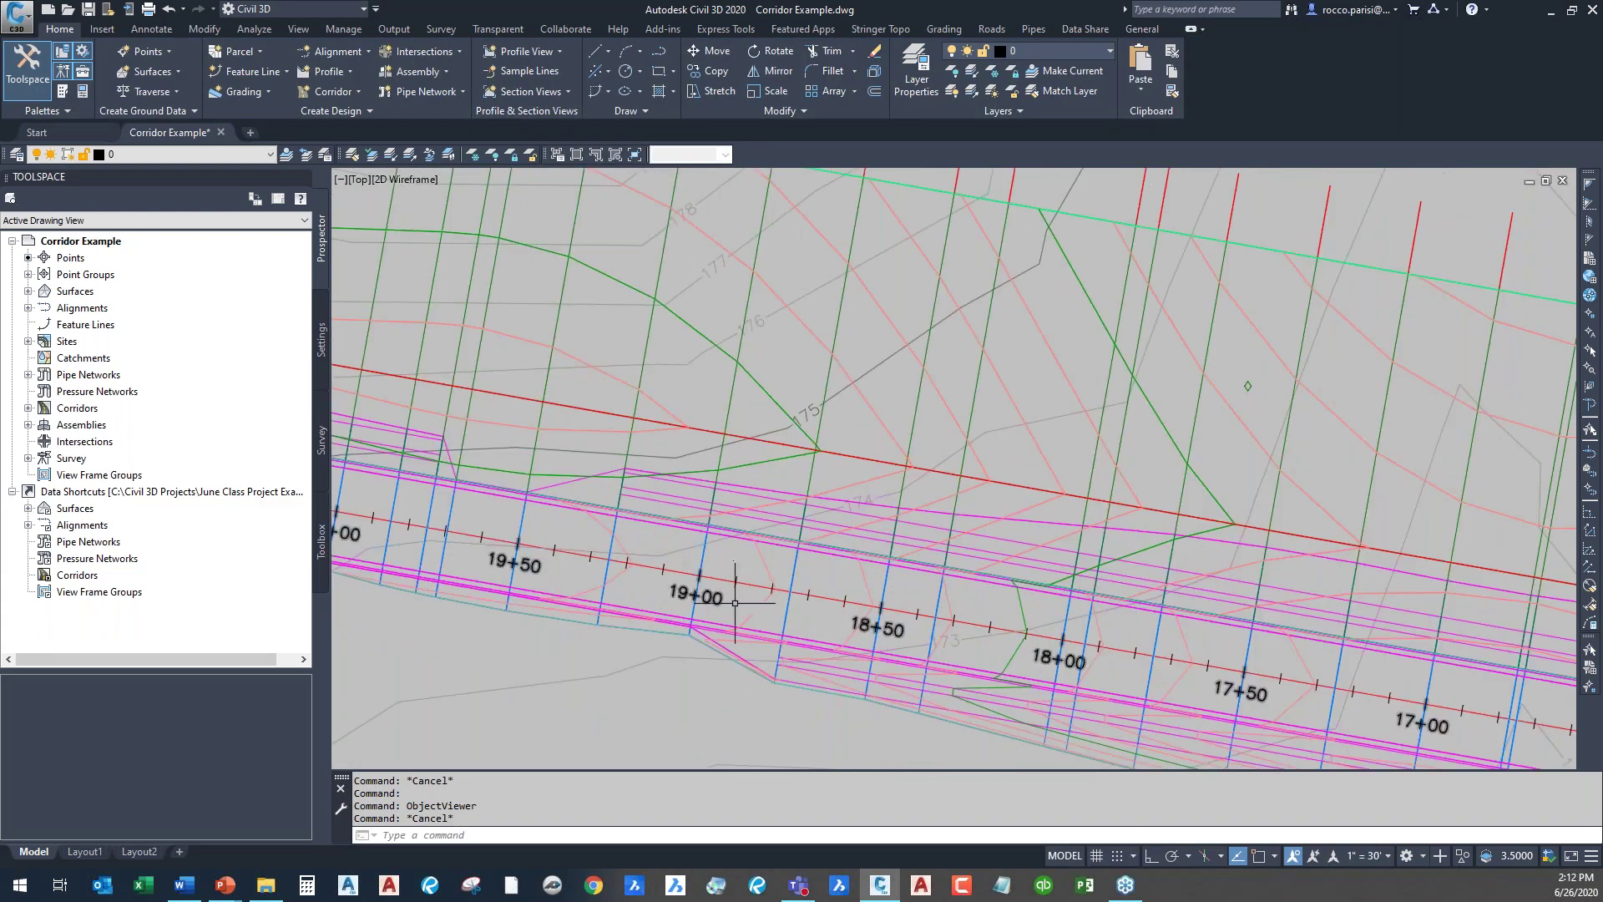
left_click(754, 608)
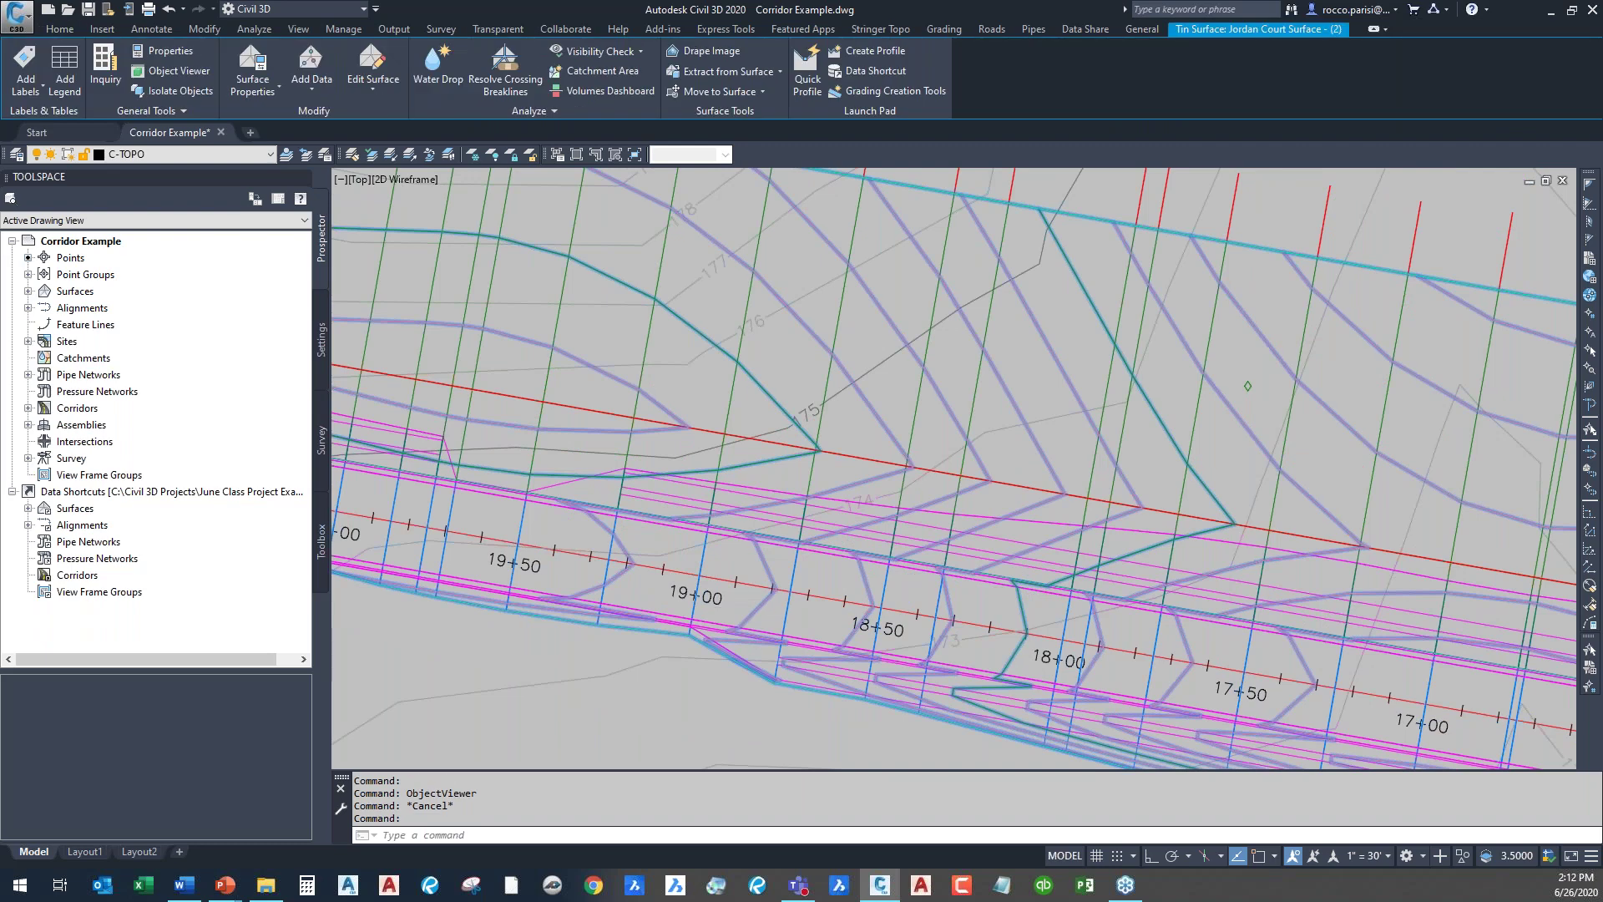
right_click(755, 609)
left_click(863, 575)
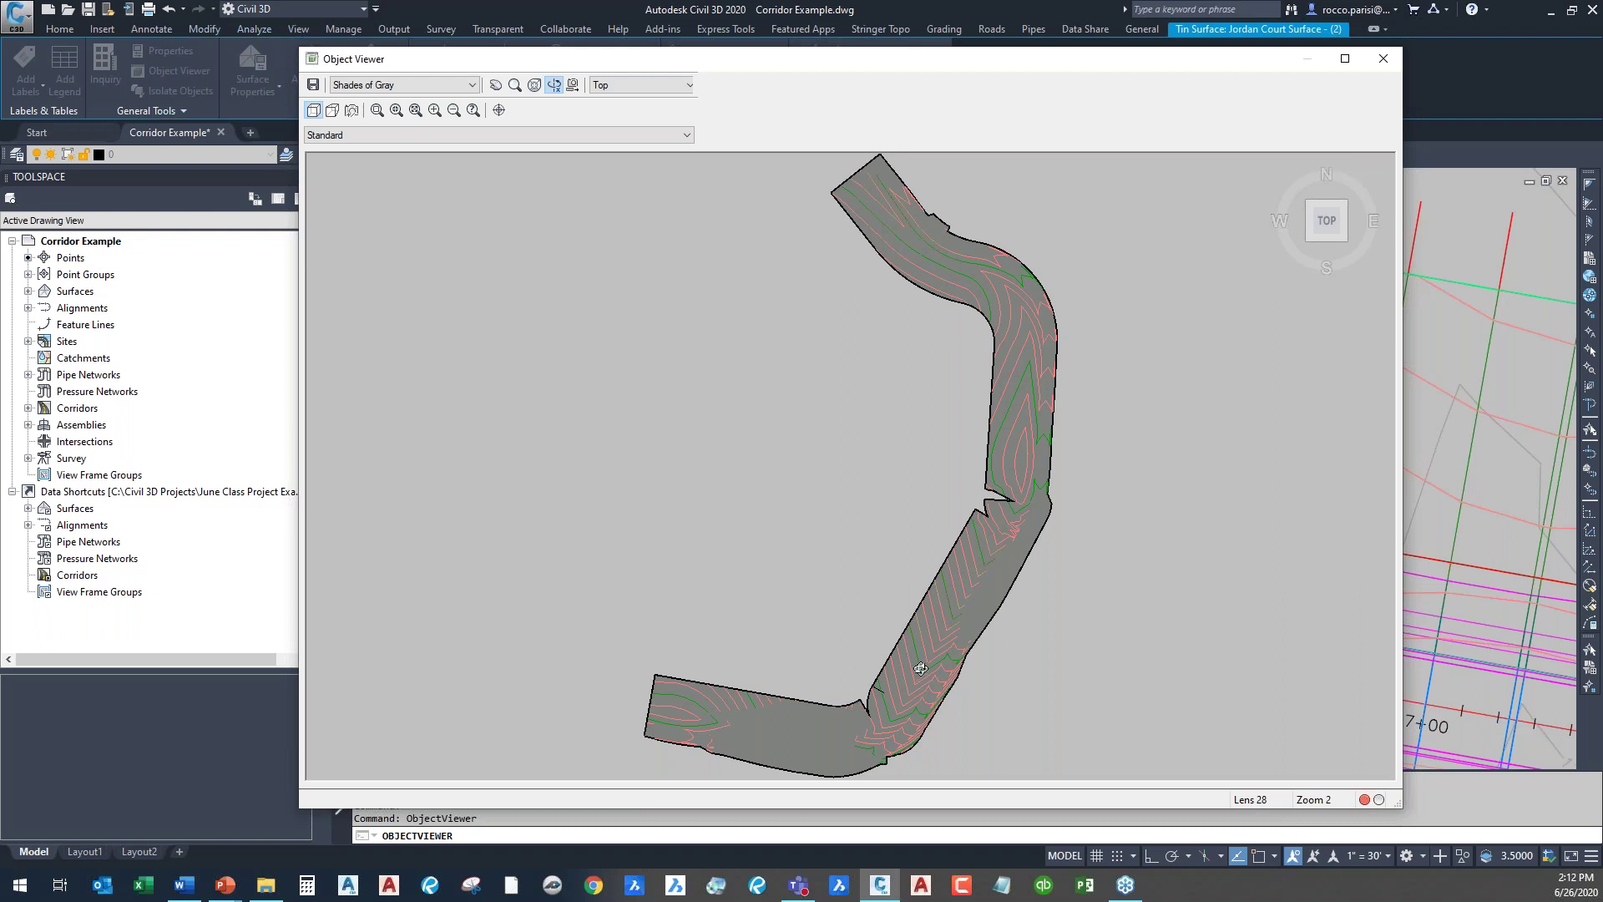
left_click_drag(920, 668, 1080, 465)
scroll(1074, 548, "up", 8)
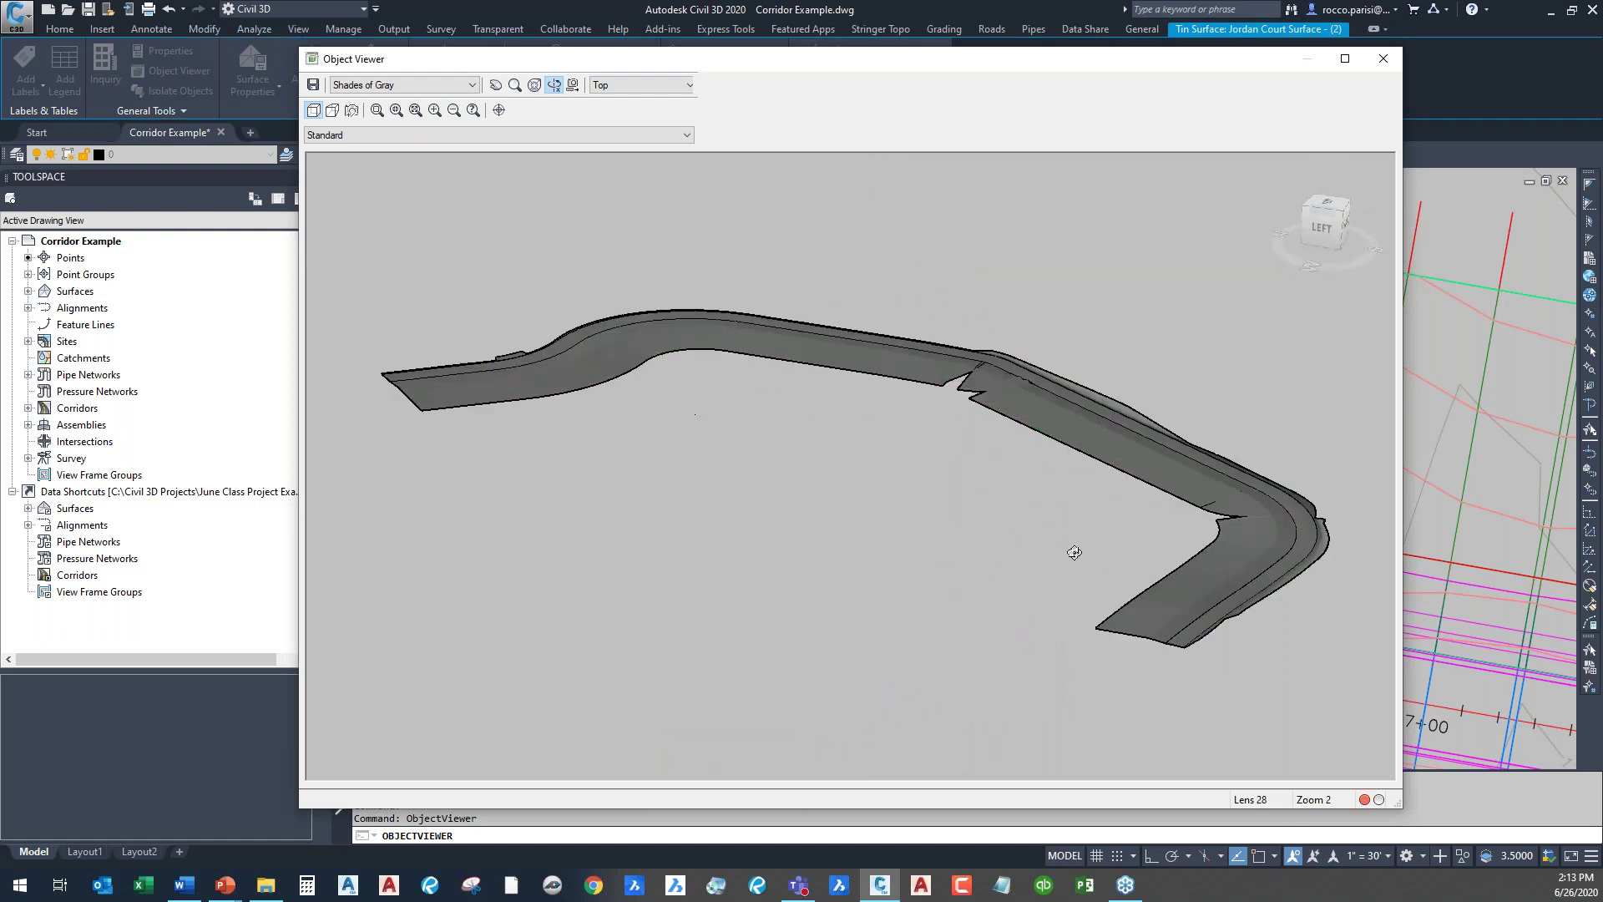
scroll(802, 592, "down", 4)
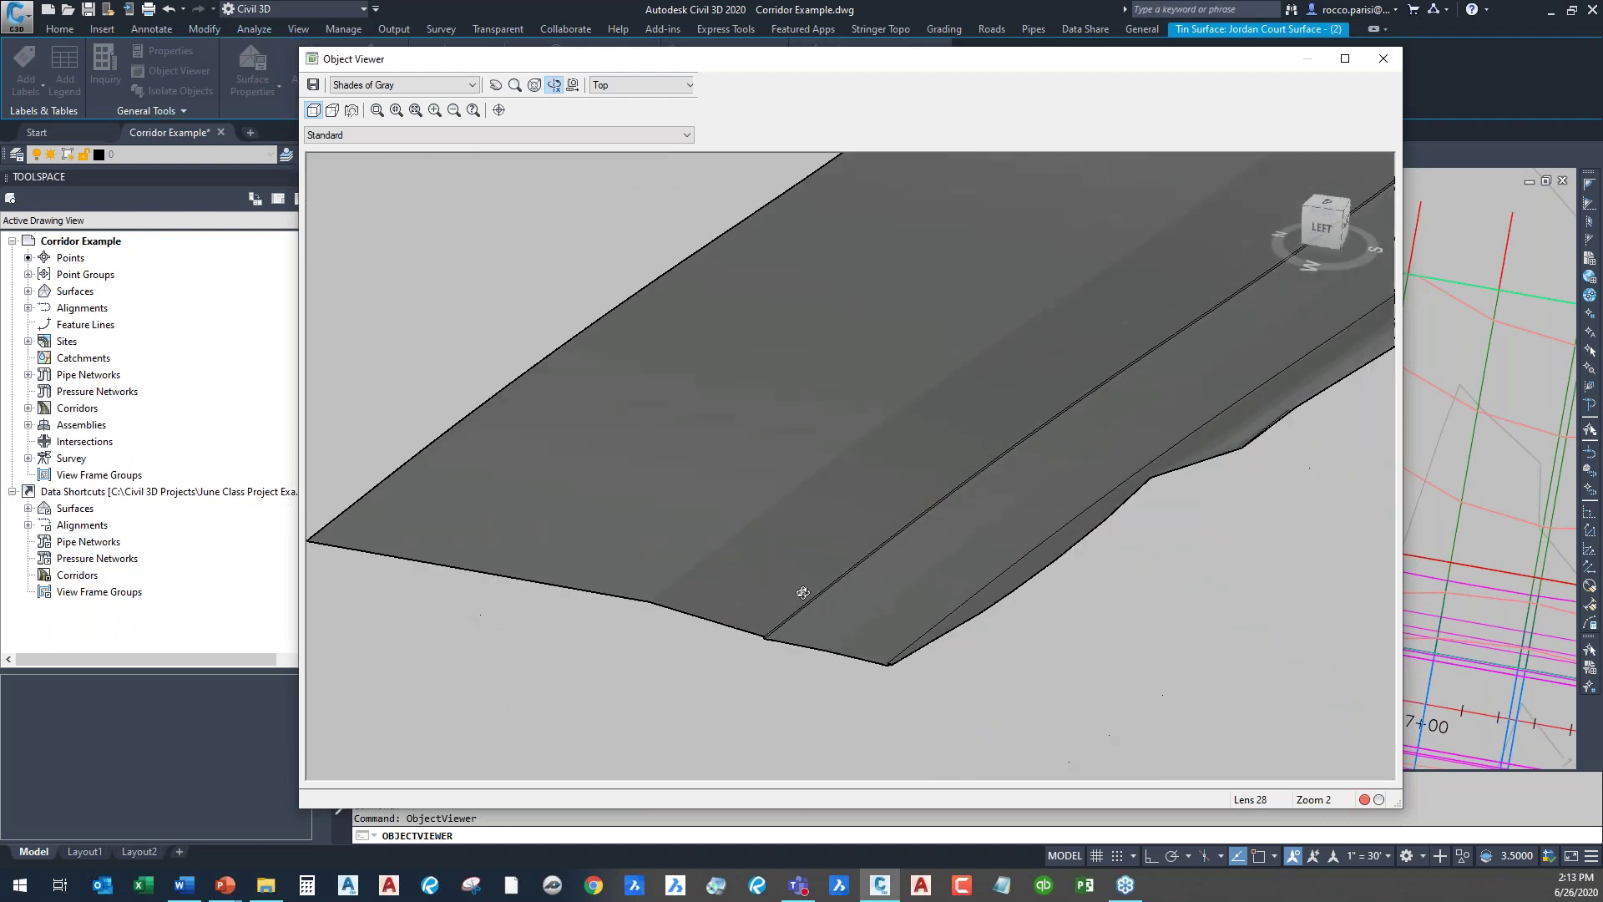
left_click_drag(455, 548, 833, 508)
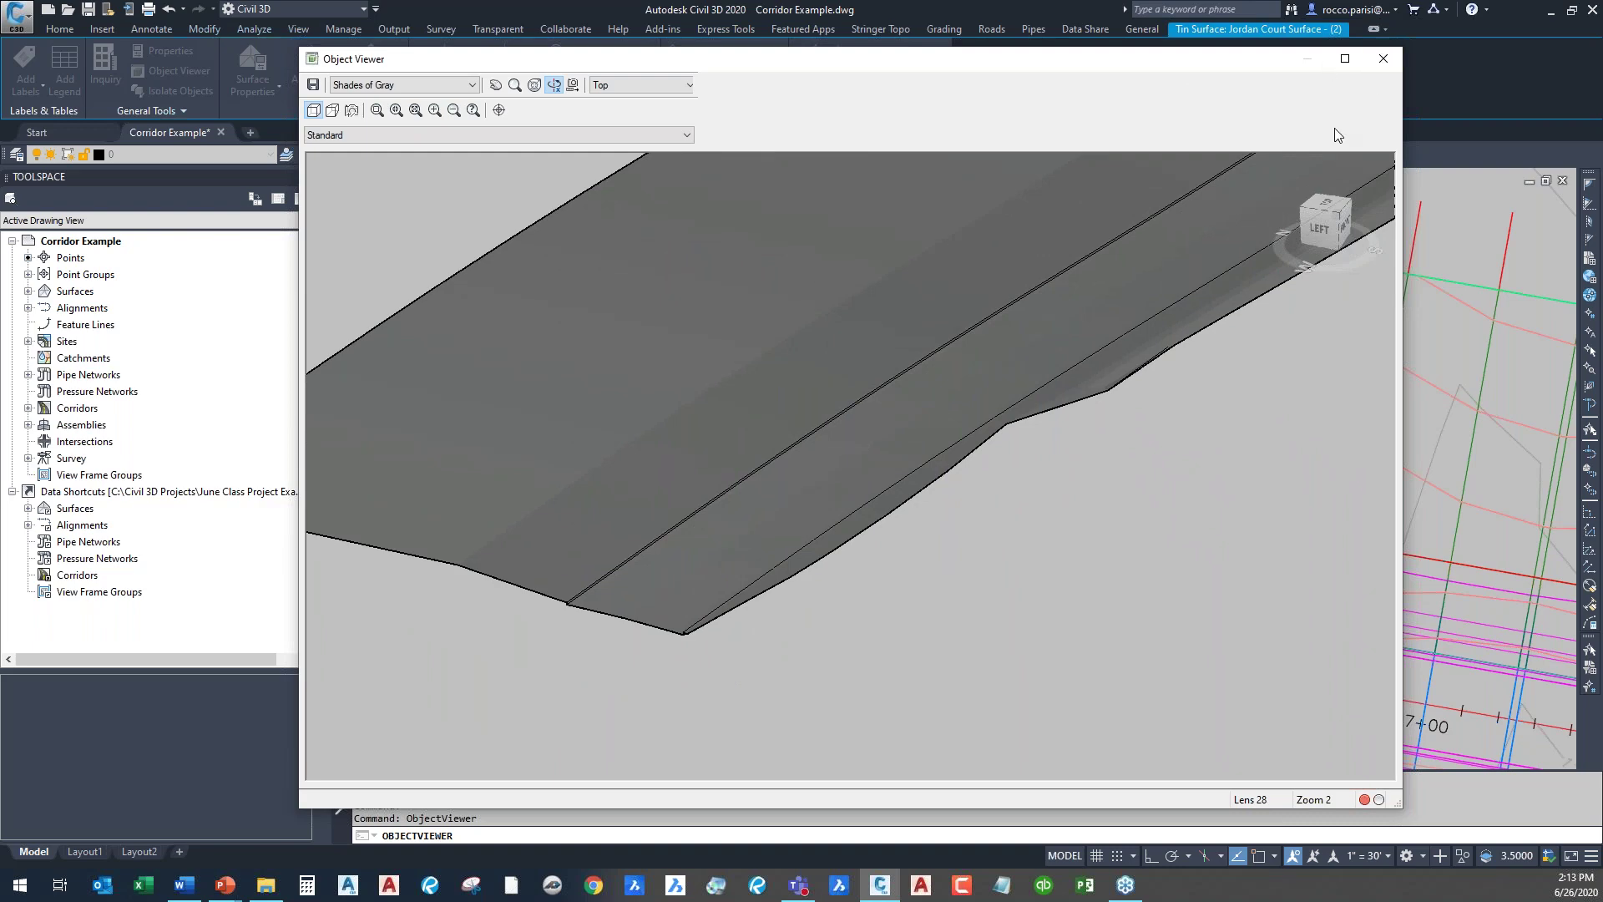
left_click(1383, 59)
- Erase the combined Jordan Court surface and the grading group surface near station 12+00
scroll(1016, 318, "down", 6)
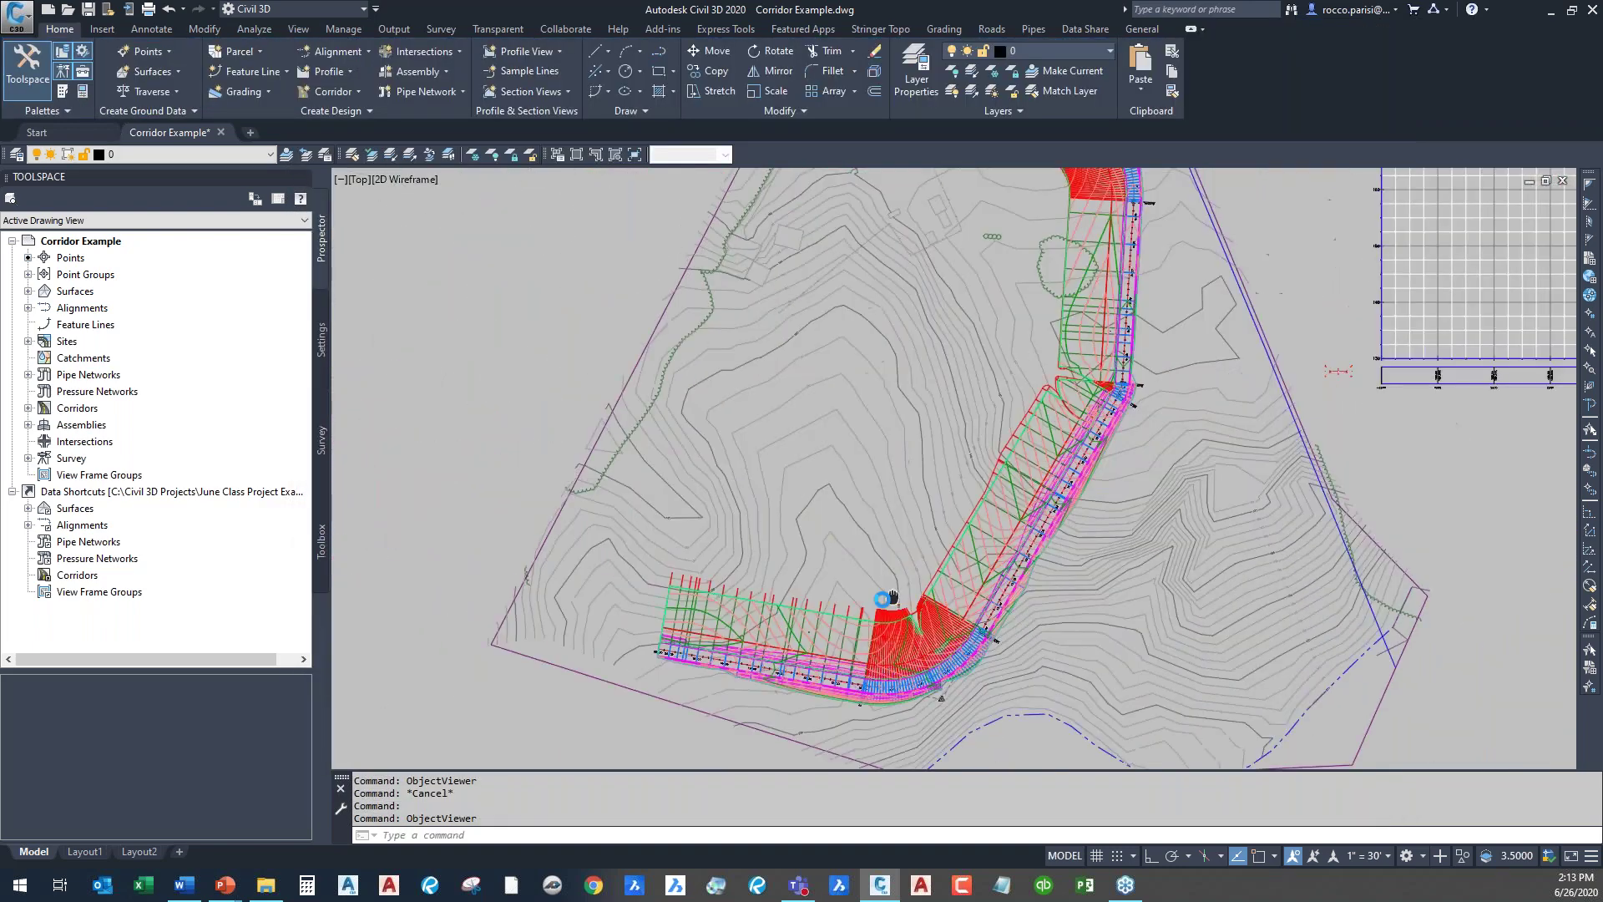
mouse_move(1016, 318)
middle_mouse_down()
mouse_move(877, 501)
mouse_move(744, 493)
middle_mouse_up()
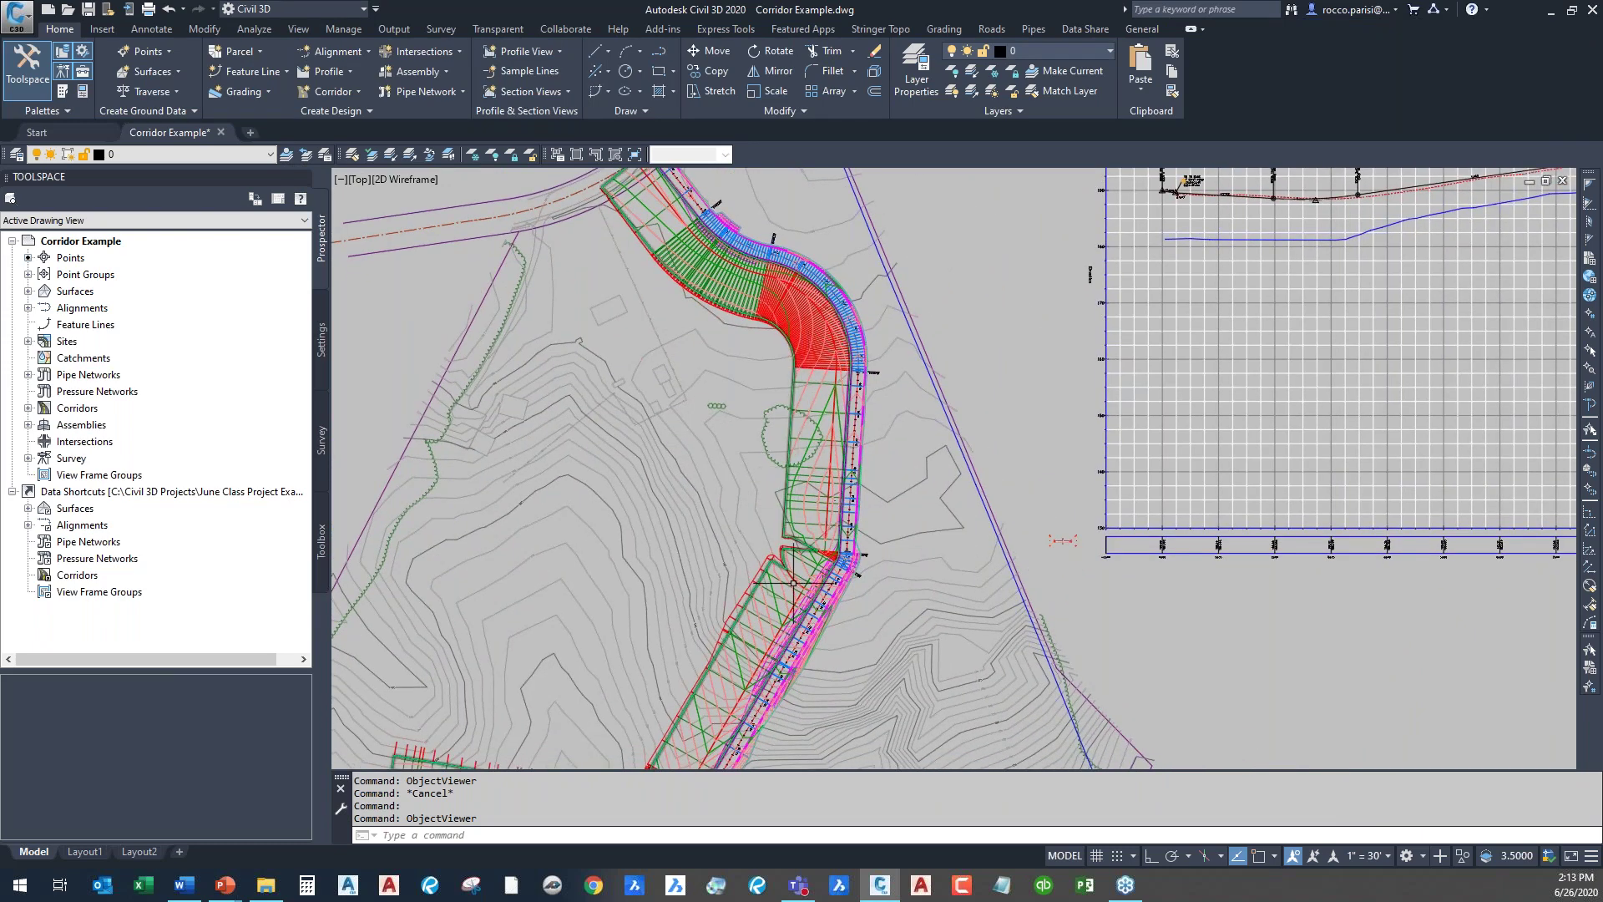
scroll(789, 593, "up", 2)
scroll(788, 593, "up", 2)
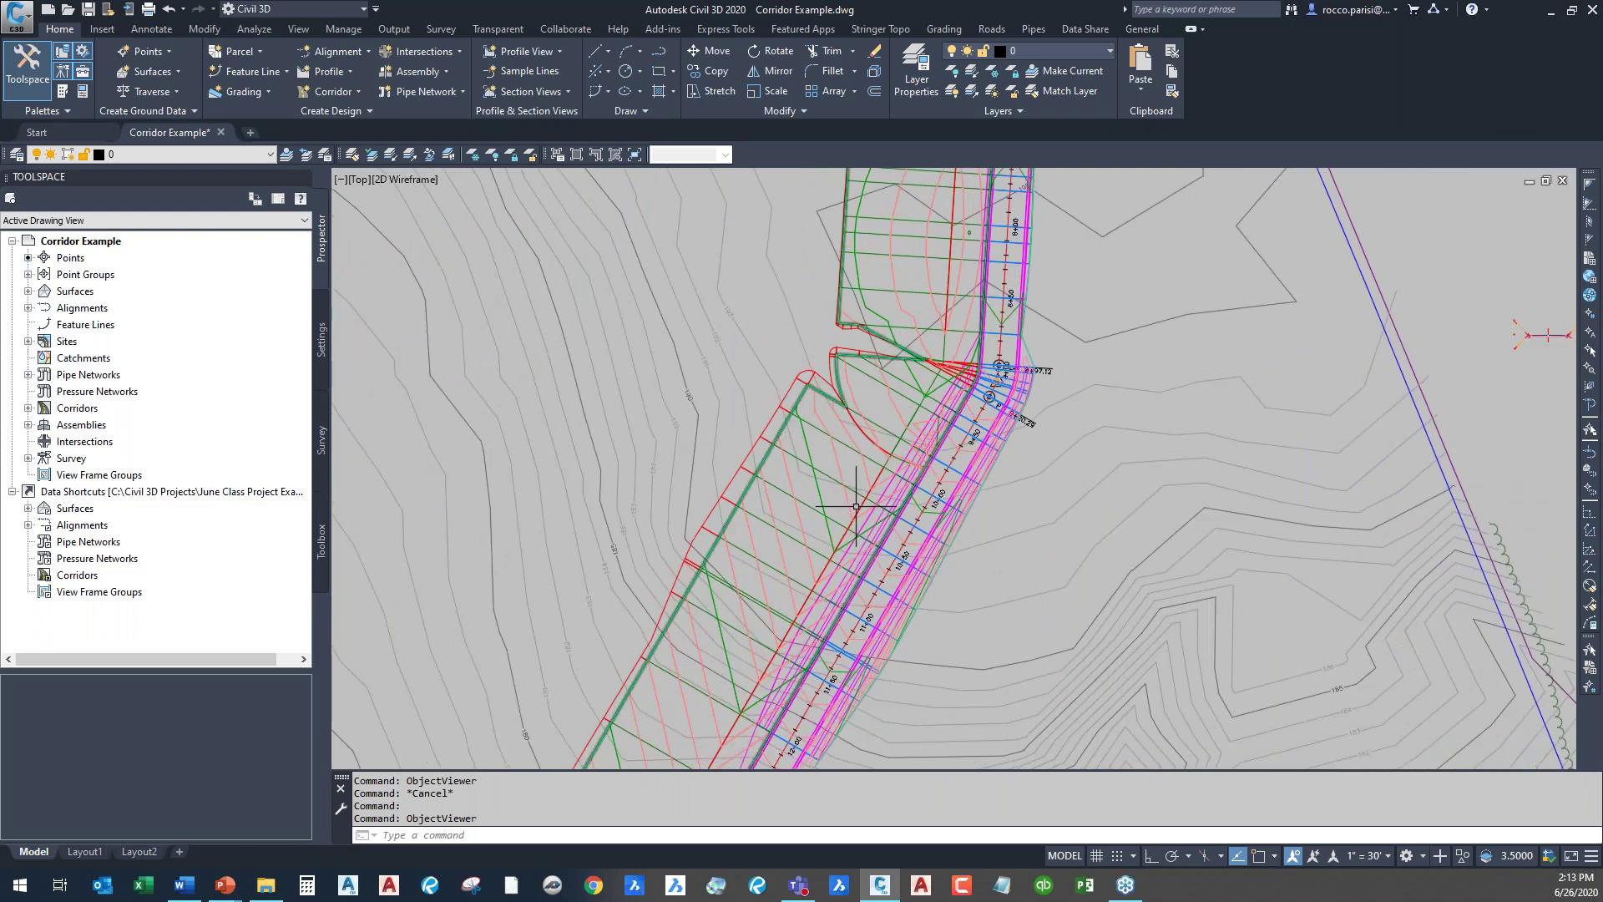
scroll(889, 407, "up", 3)
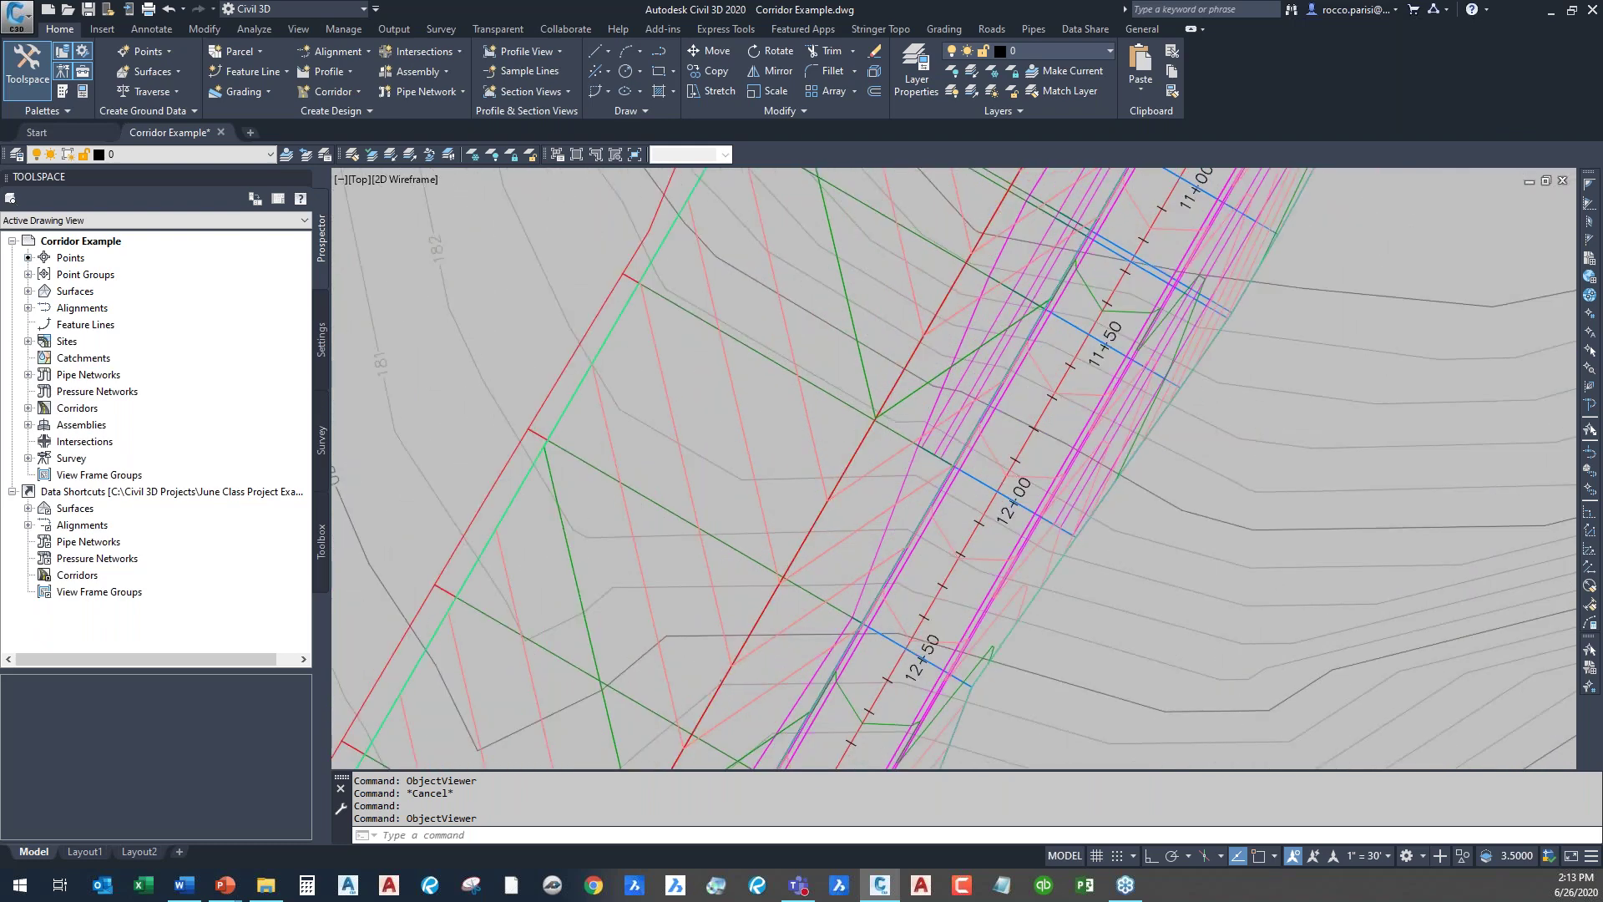
left_click(592, 344)
key("Escape")
key("Escape")
type("e")
key("Return")
left_click_drag(686, 368, 735, 526)
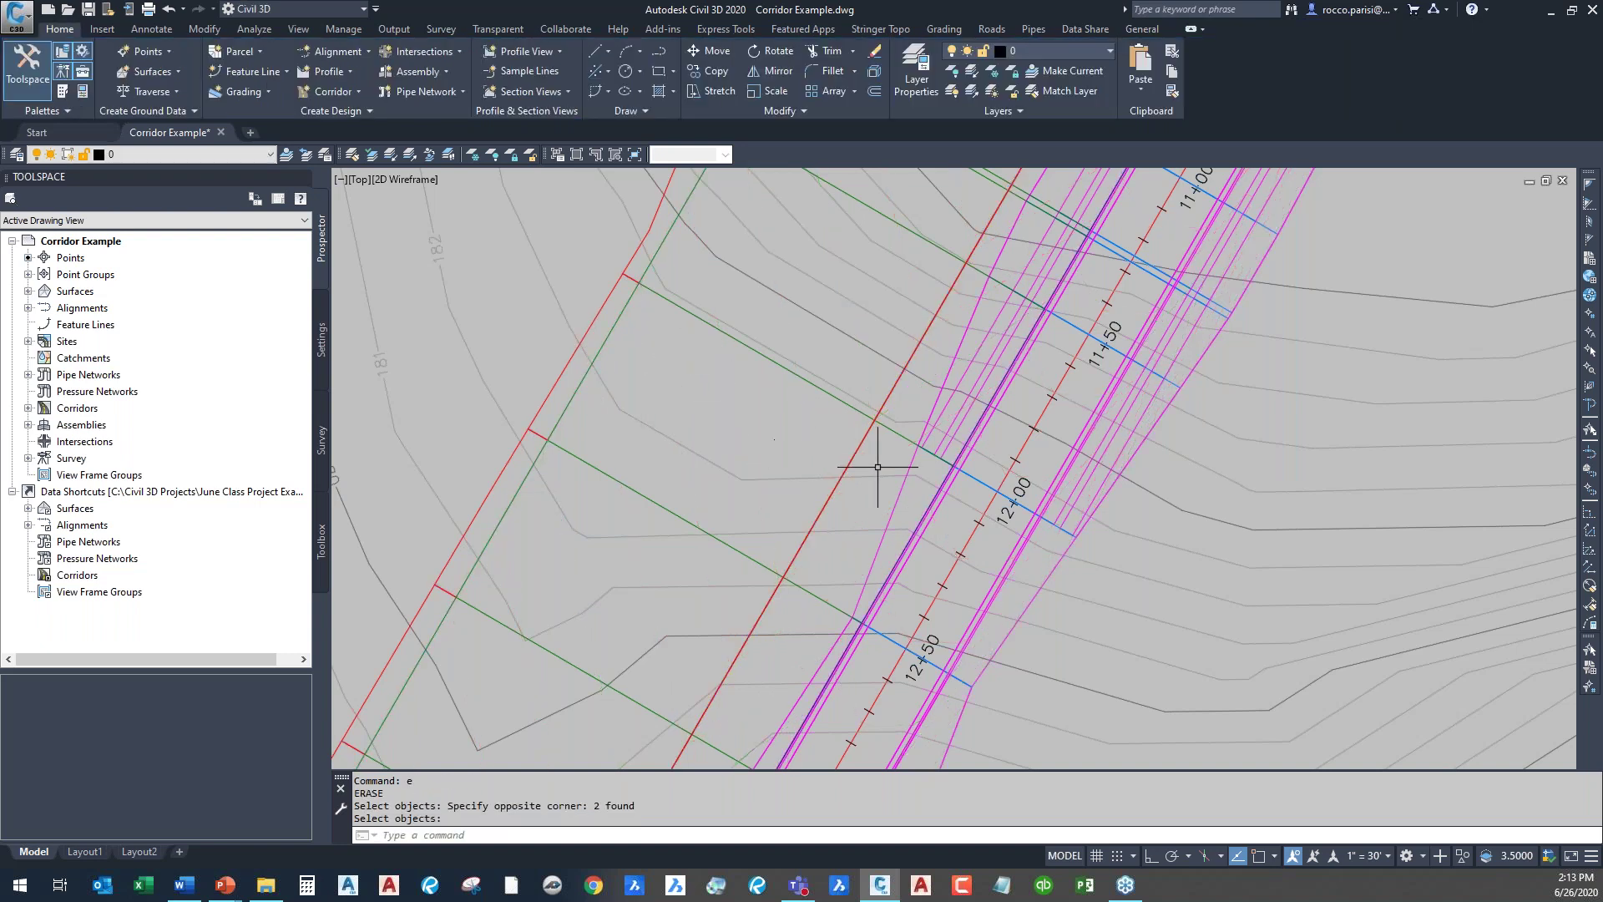
key("Escape")
key("Escape")
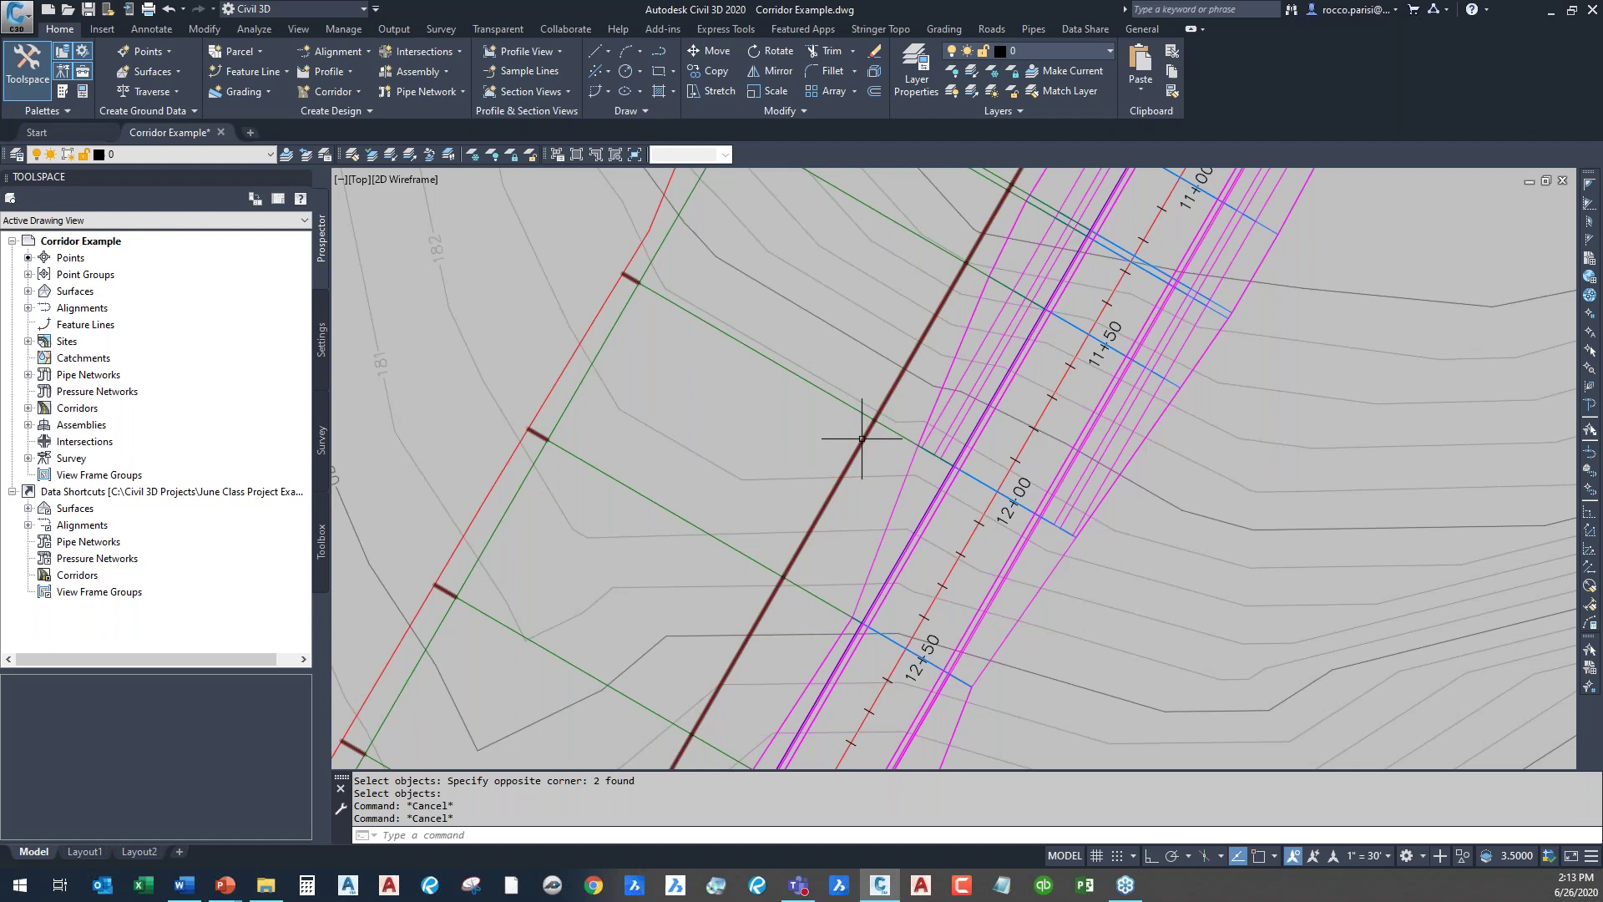
- Erase the outer slope grading that runs beside the corridor
type("e")
key("Return")
left_click(864, 441)
key("Return")
- Select the two long grading feature lines beside the corridor to examine the strip between them around station 12+00
left_click(864, 441)
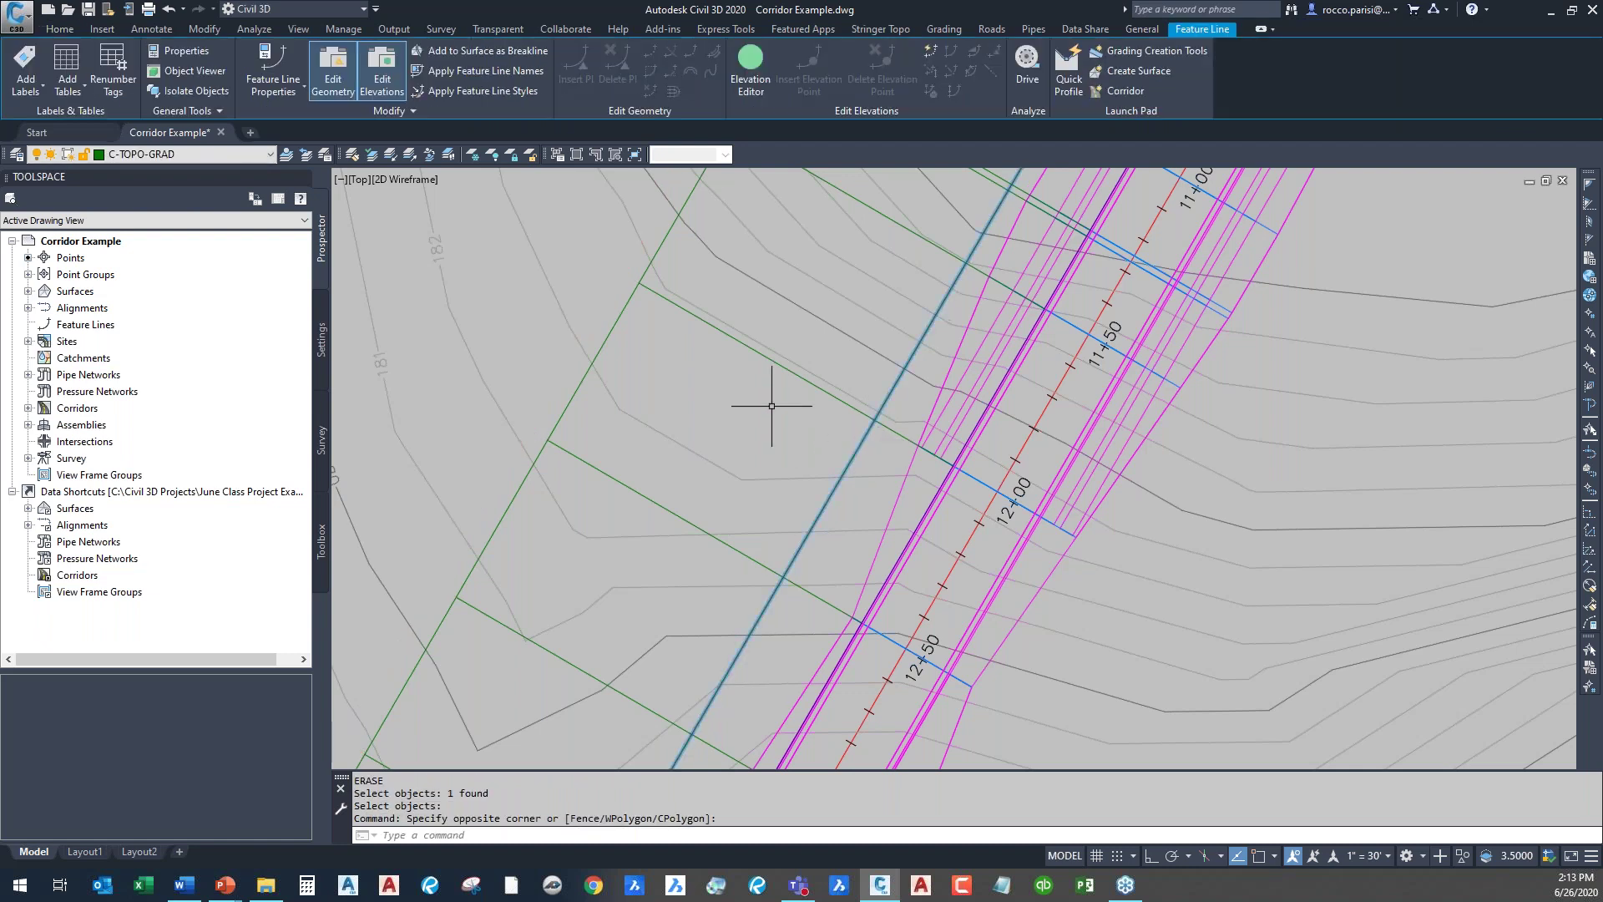
left_click(614, 329)
left_click(616, 329)
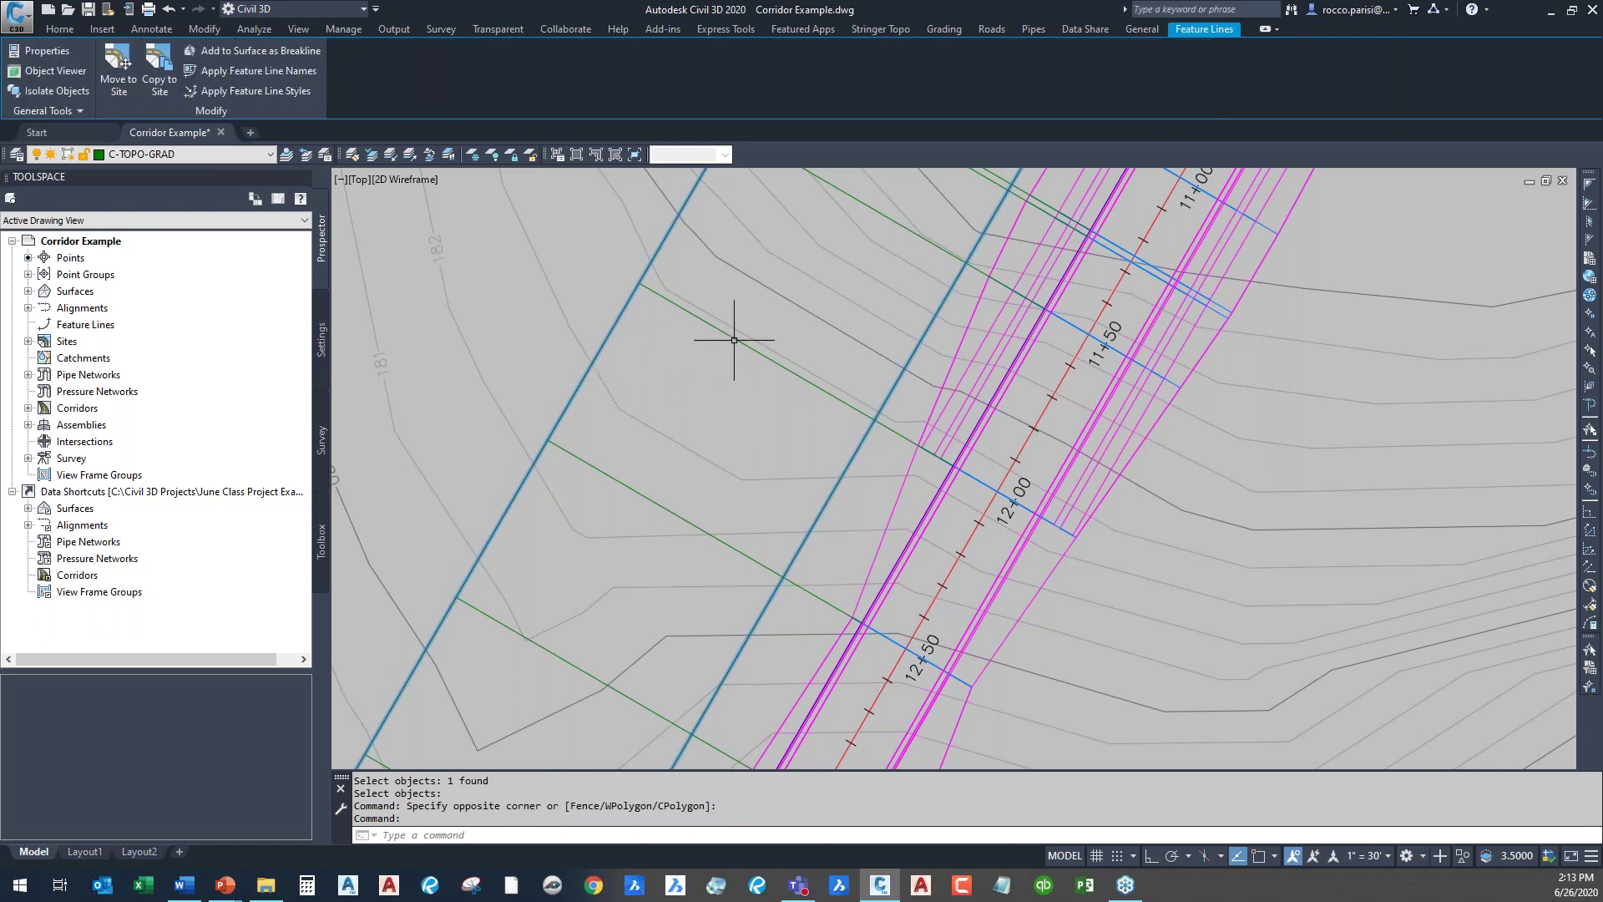
scroll(733, 346, "down", 2)
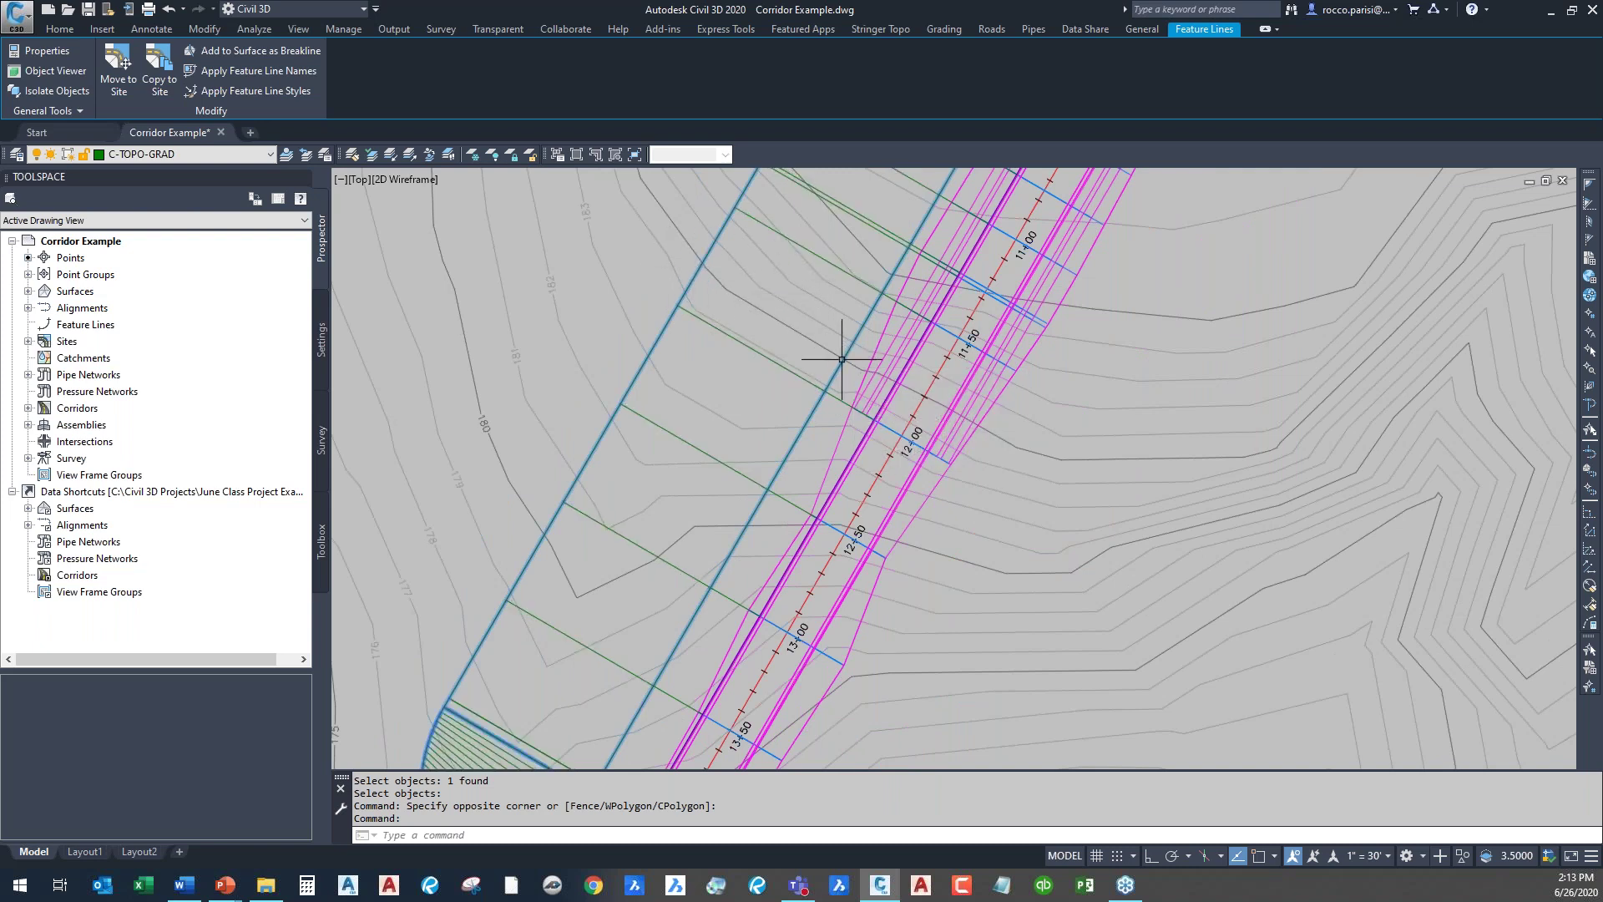
left_click(64, 31)
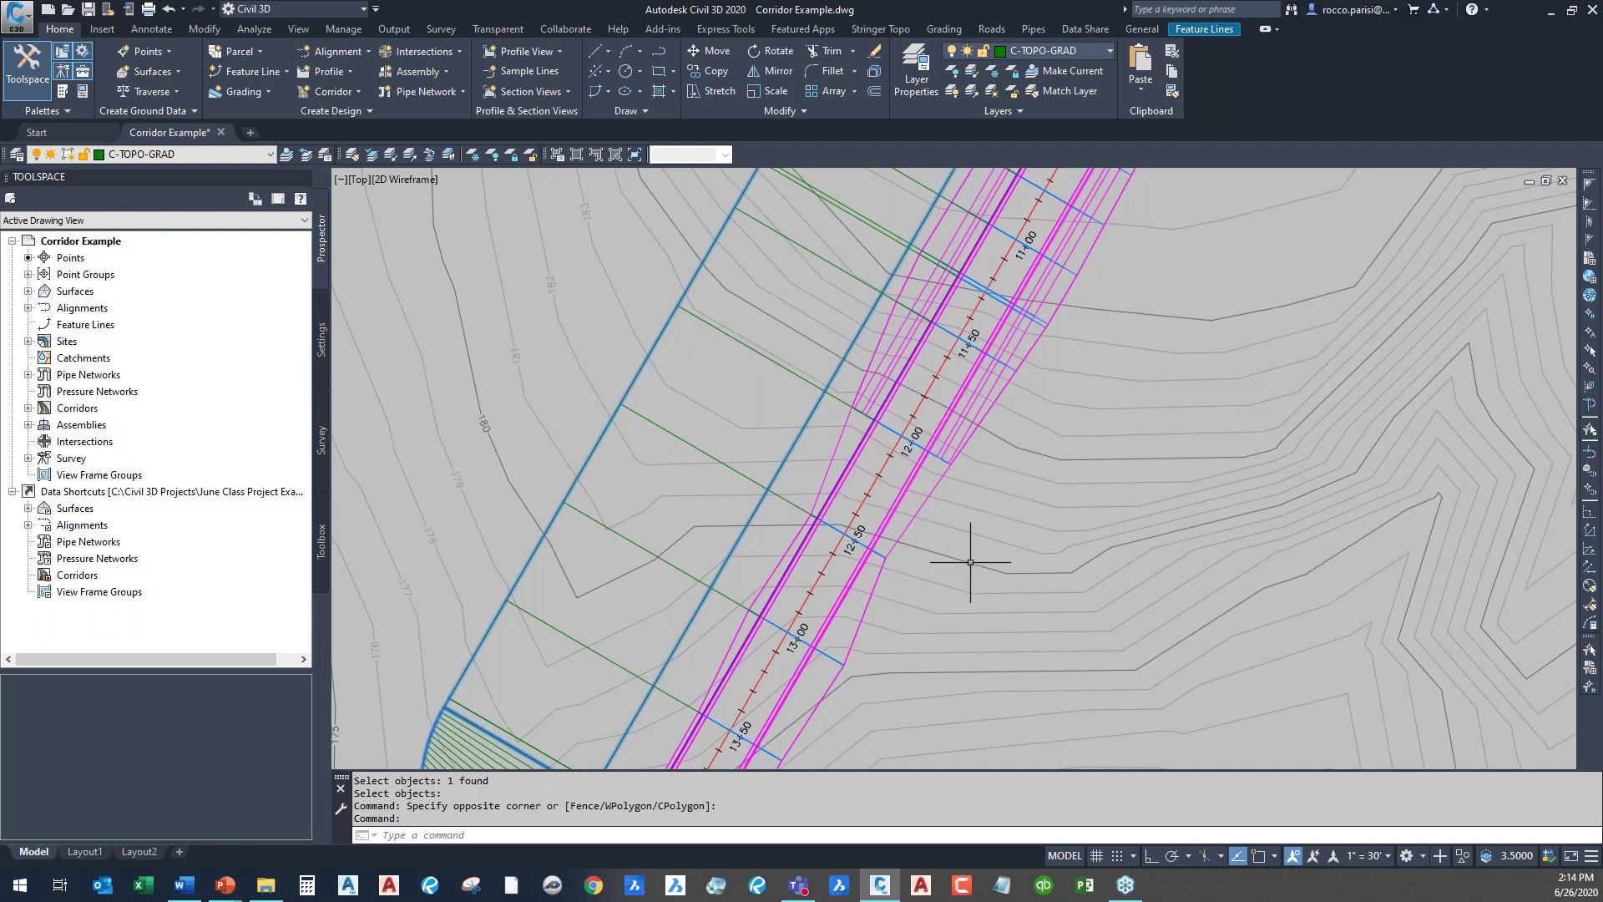
mouse_move(963, 565)
mouse_move(780, 551)
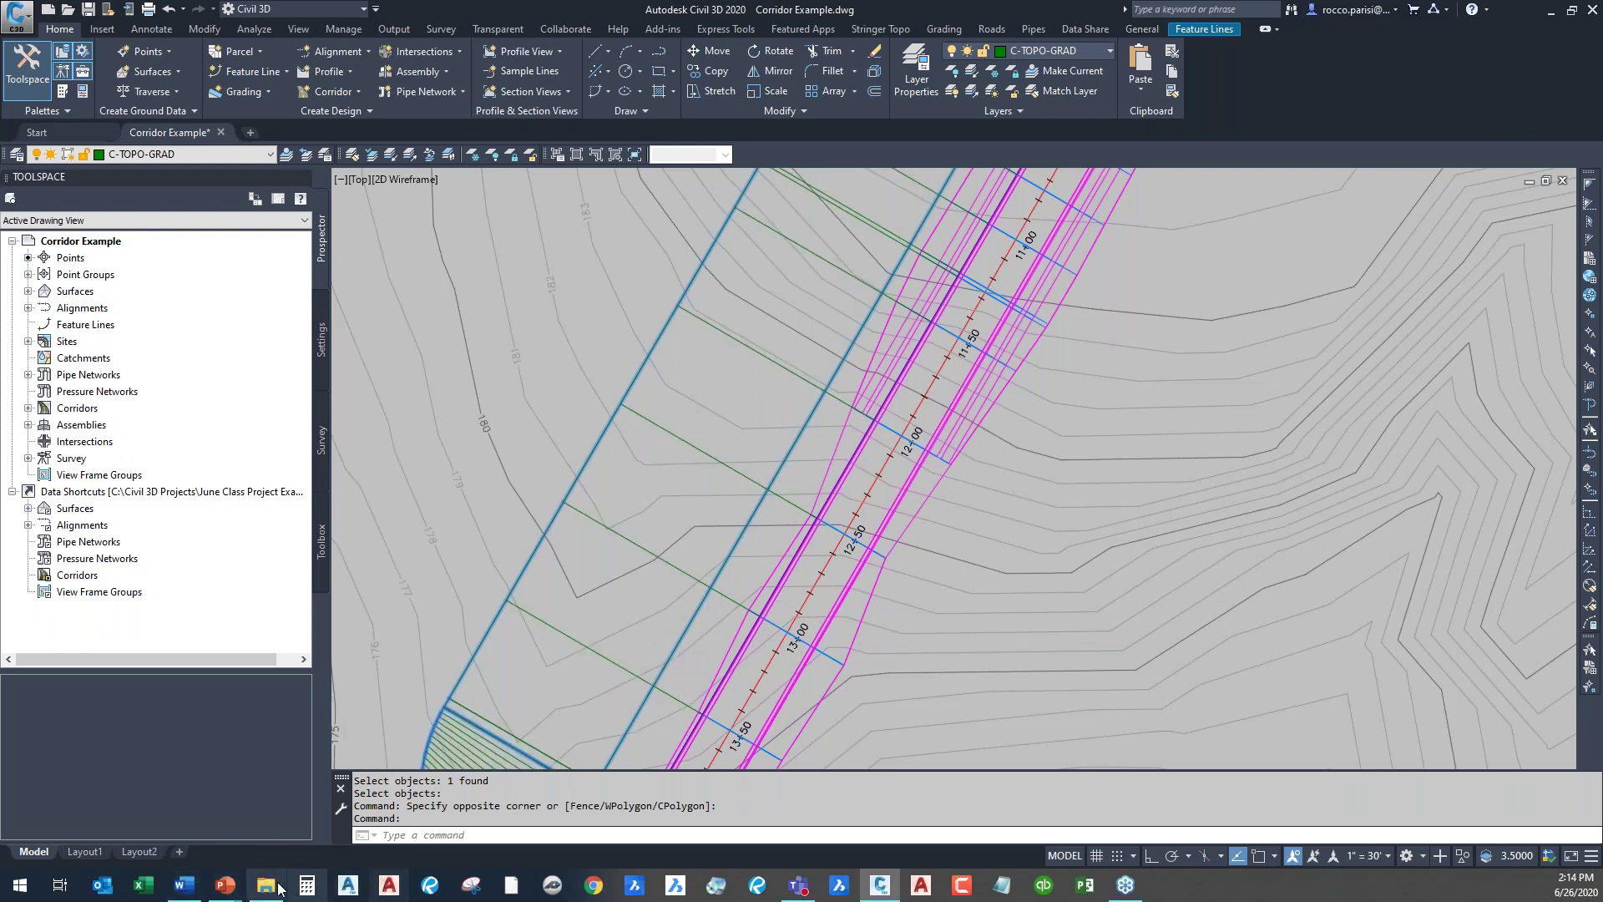
left_click(226, 892)
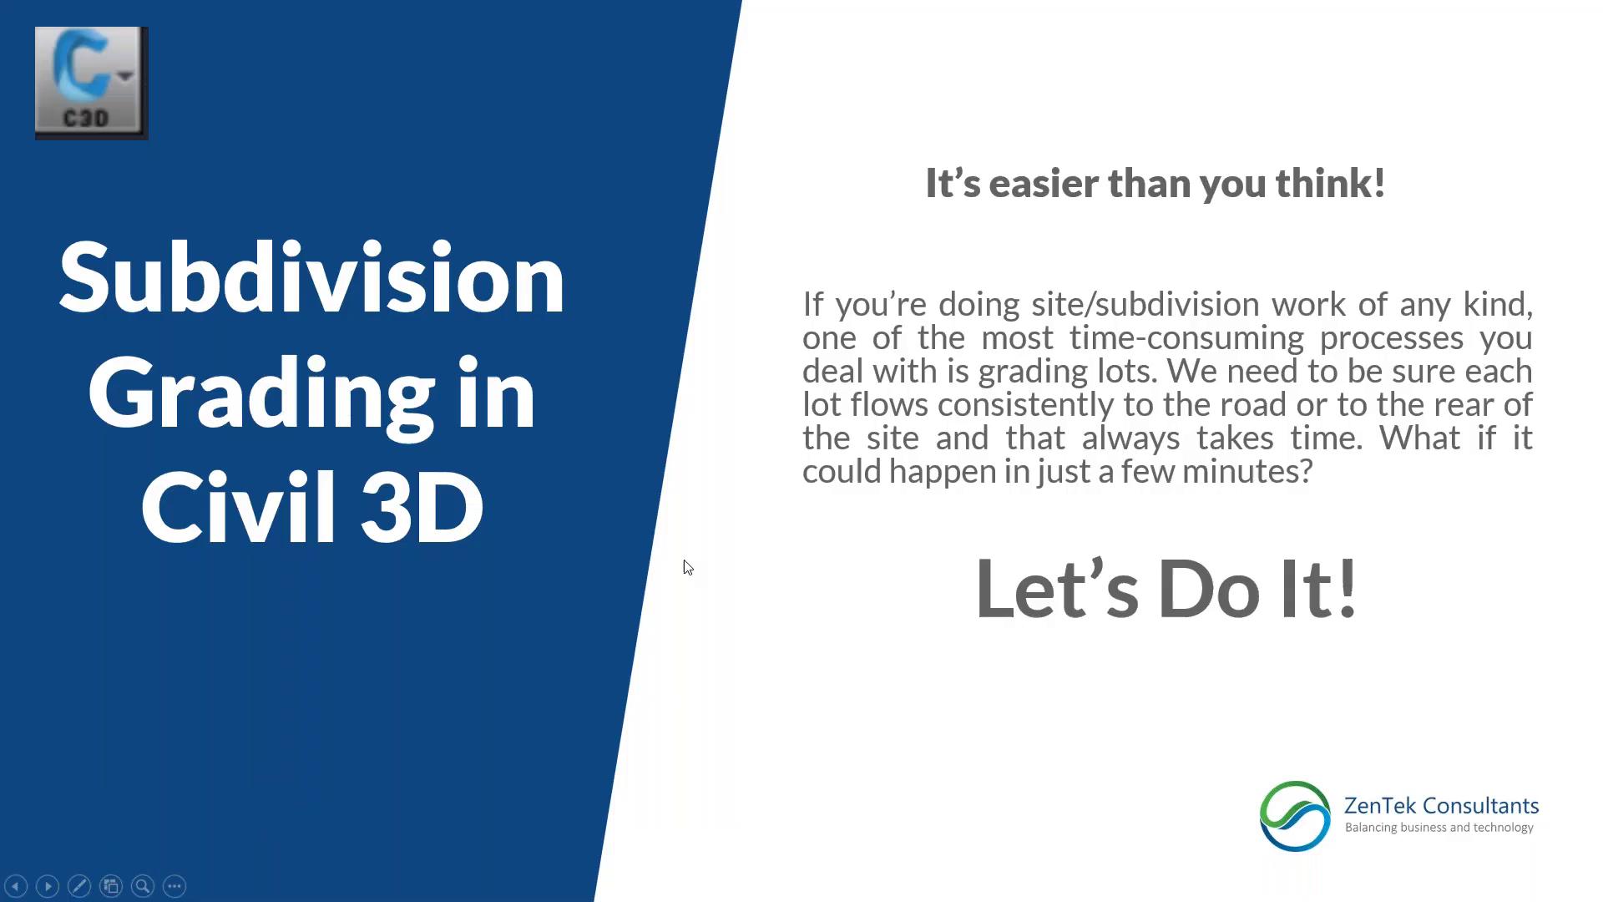
left_click(704, 572)
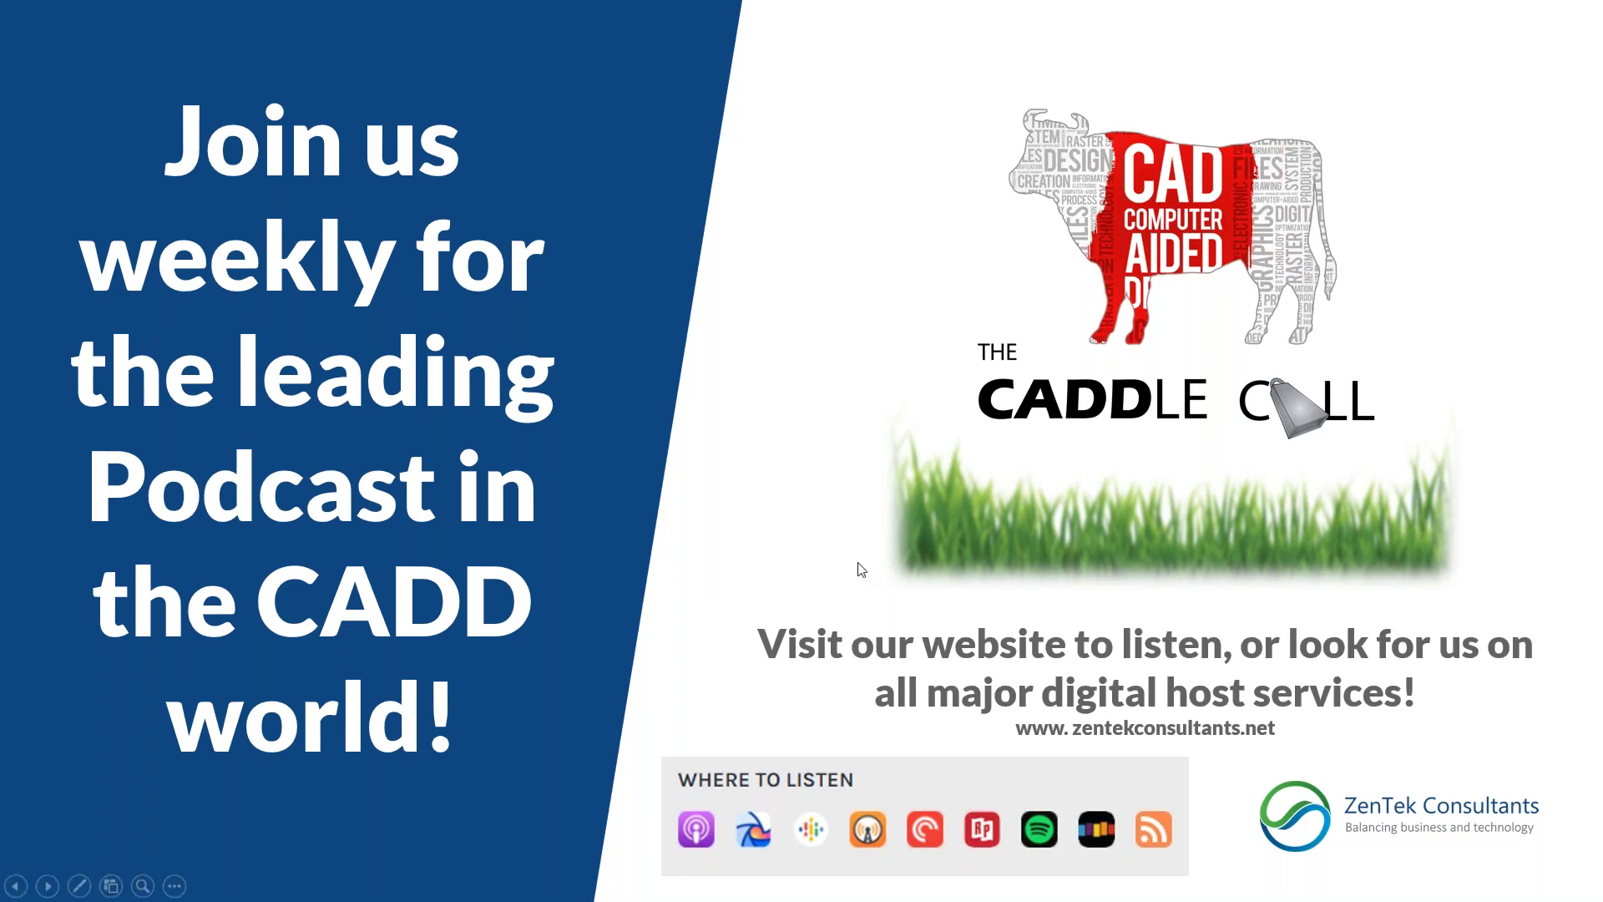
left_click(803, 436)
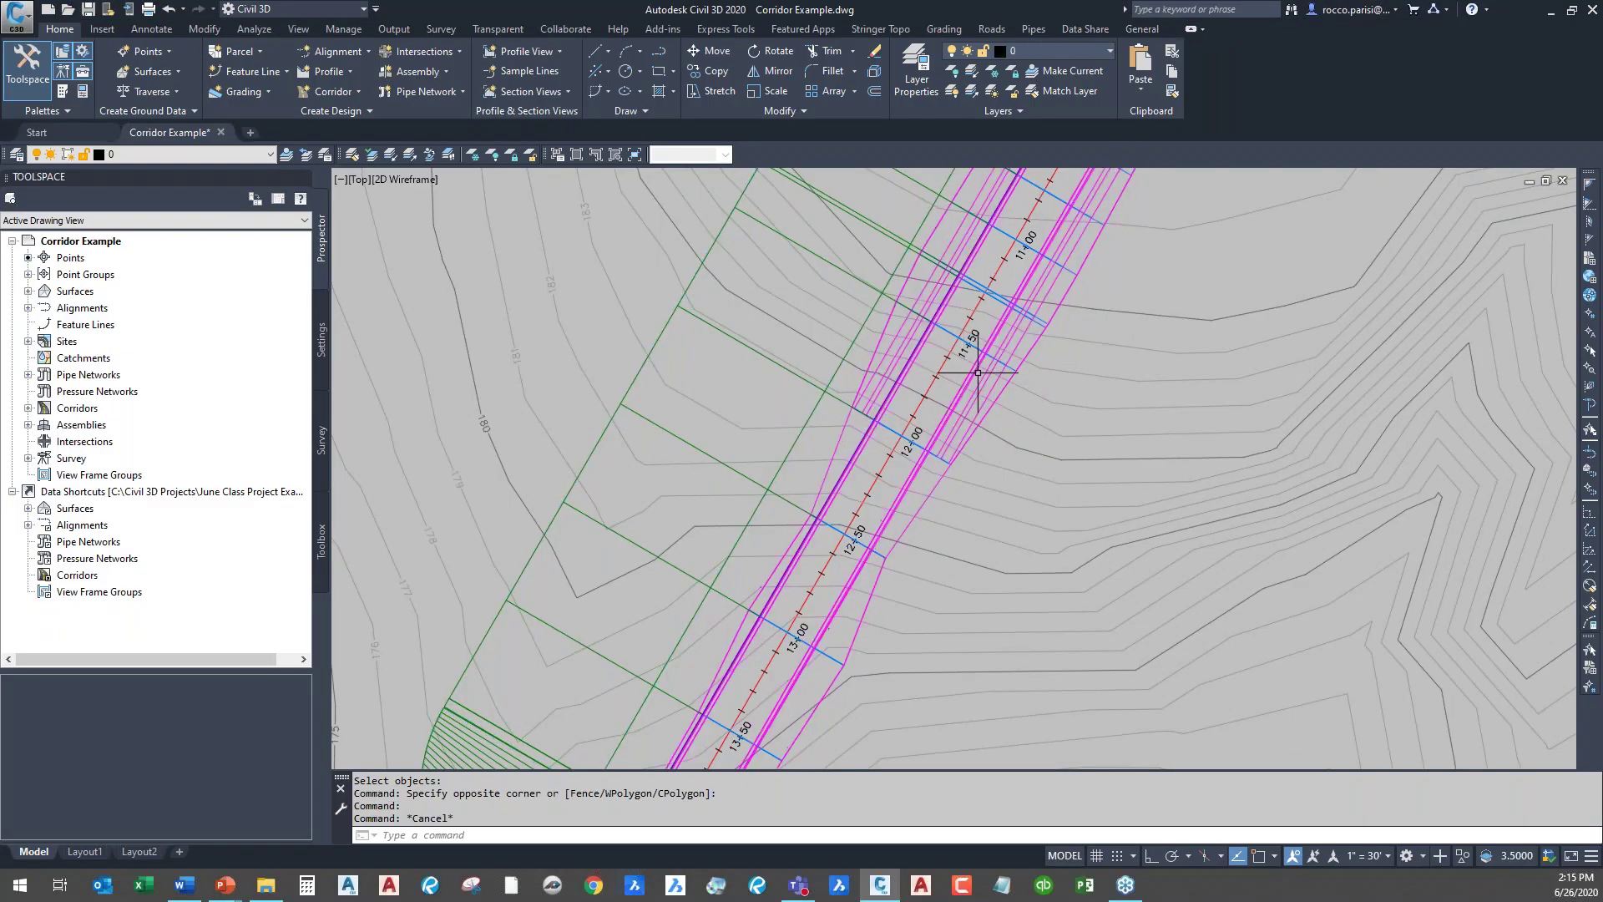
- Try a feature line extraction from the Jordan Court corridor with only Back_Curb ticked, and cancel it
left_click(1004, 295)
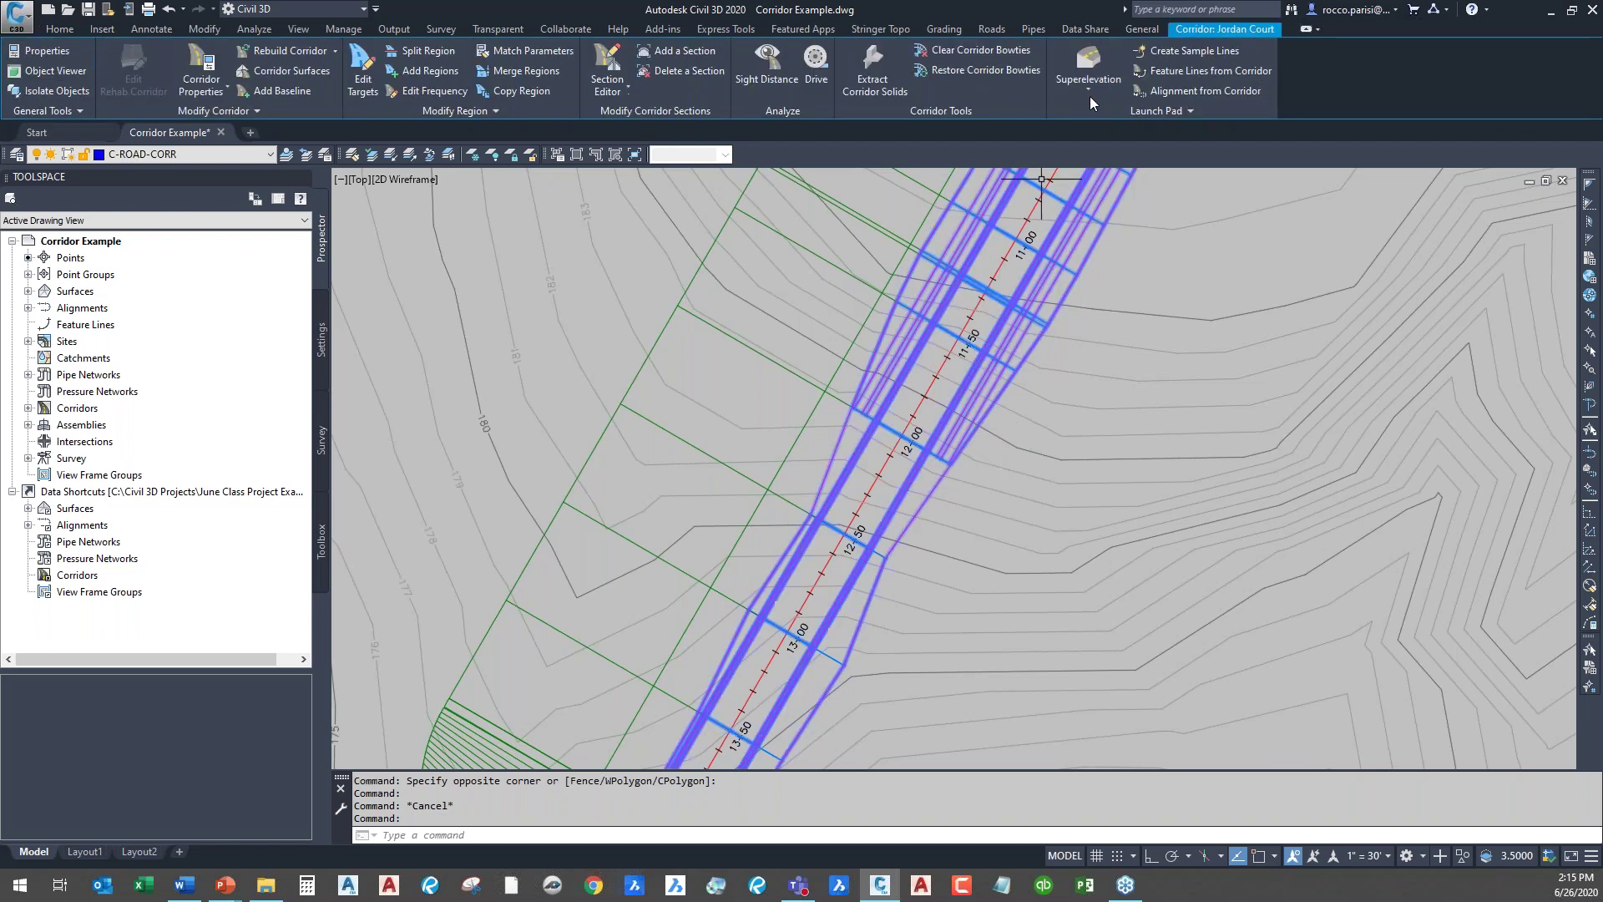
left_click(1205, 72)
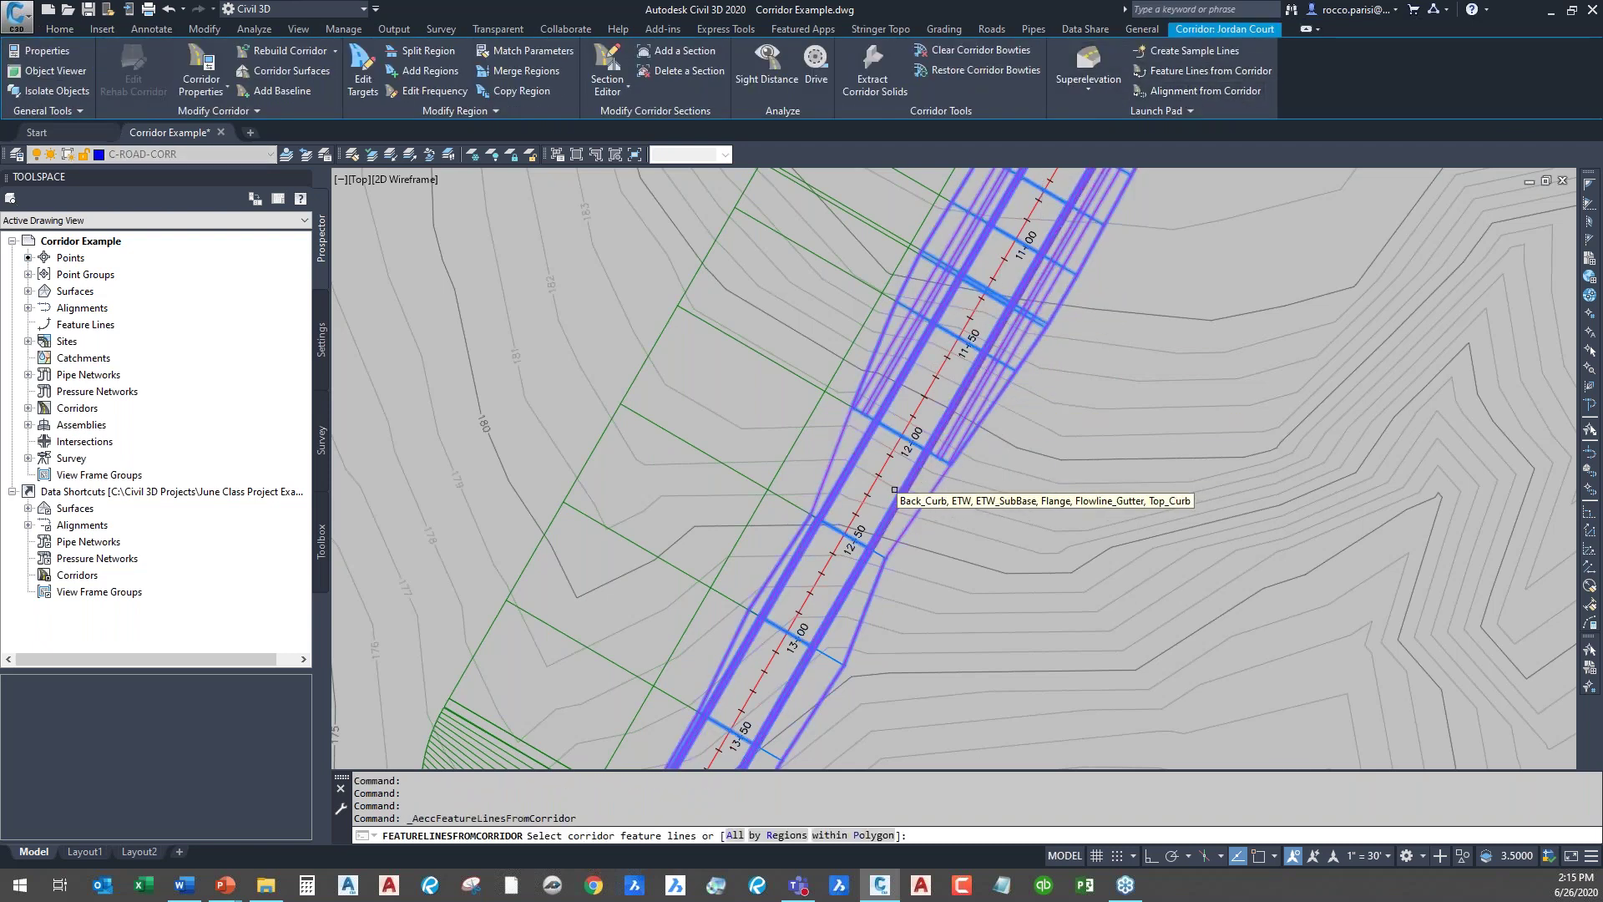
left_click(894, 490)
left_click(894, 490)
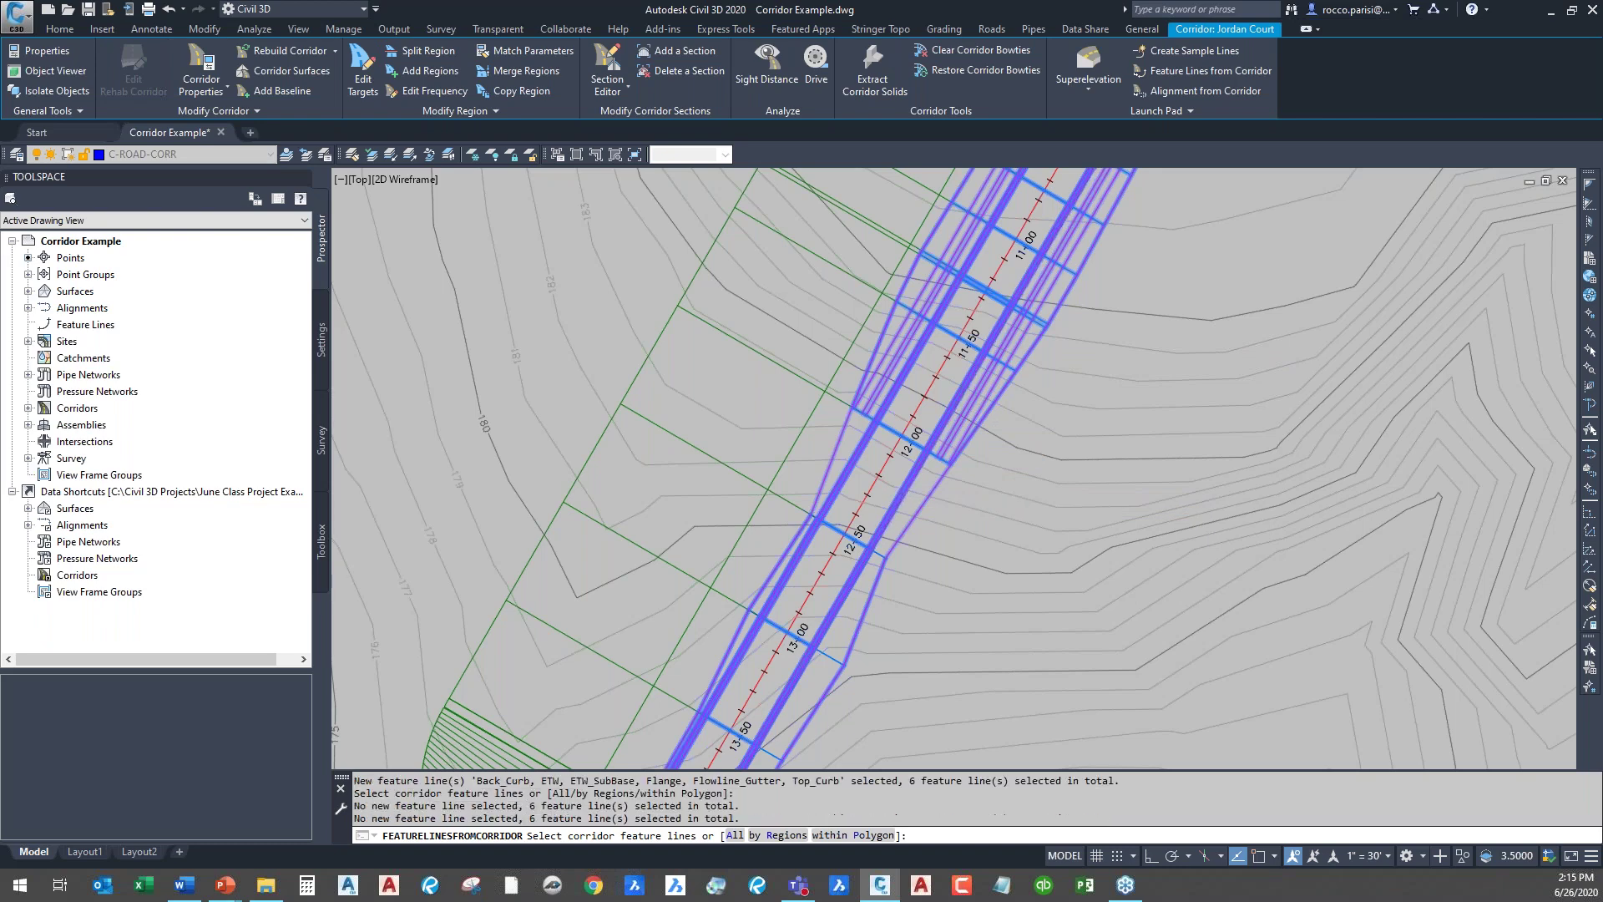
key("Return")
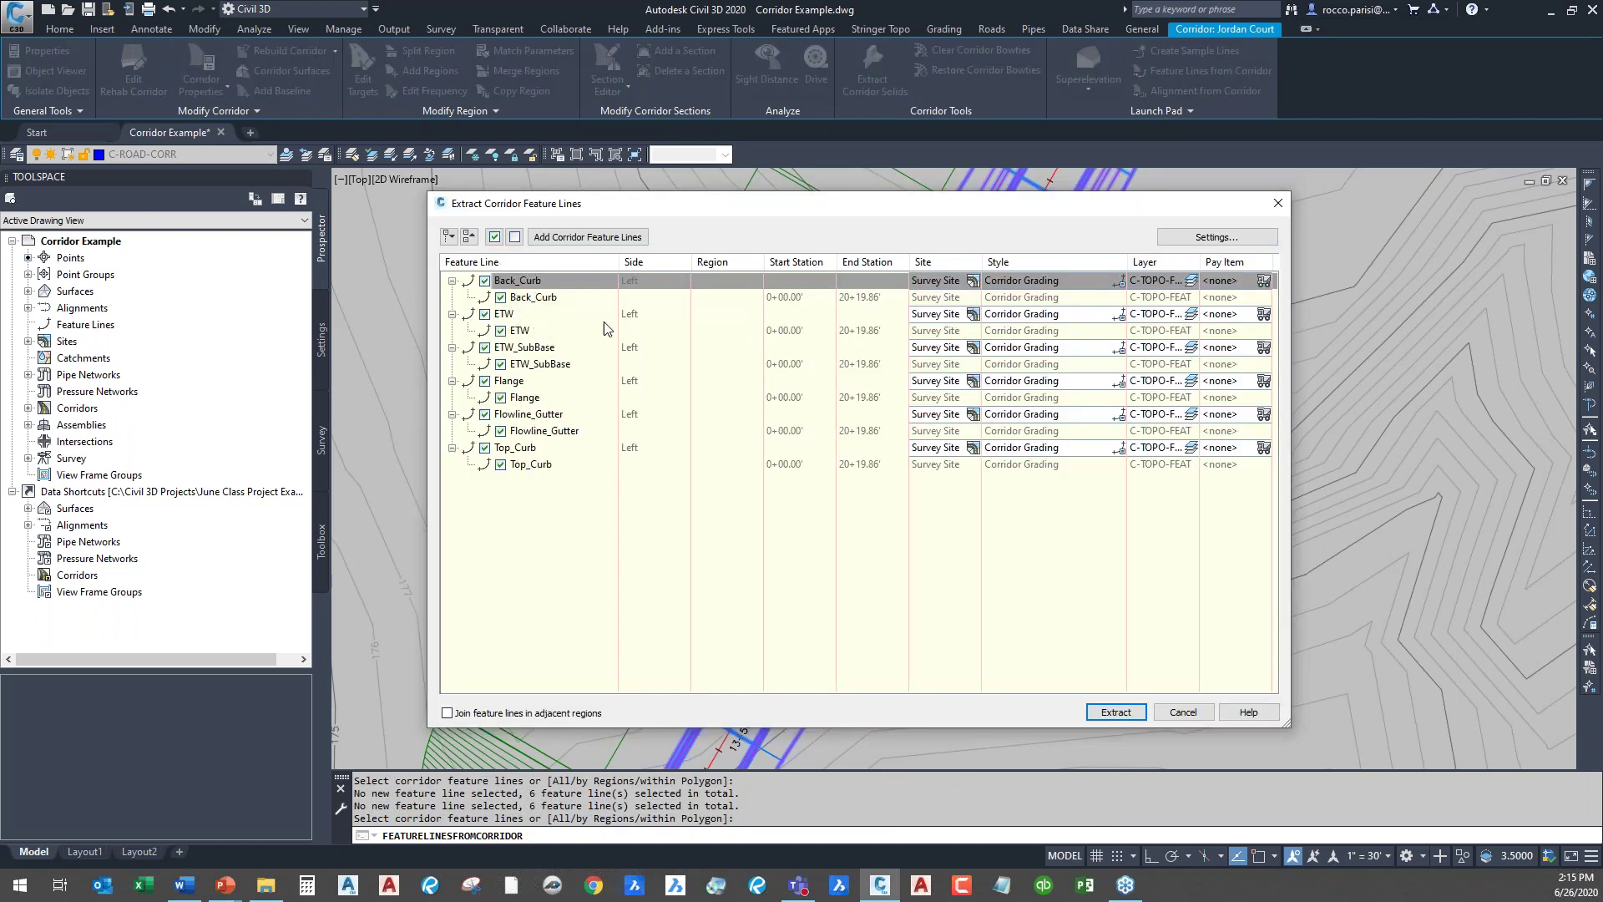
left_click(516, 237)
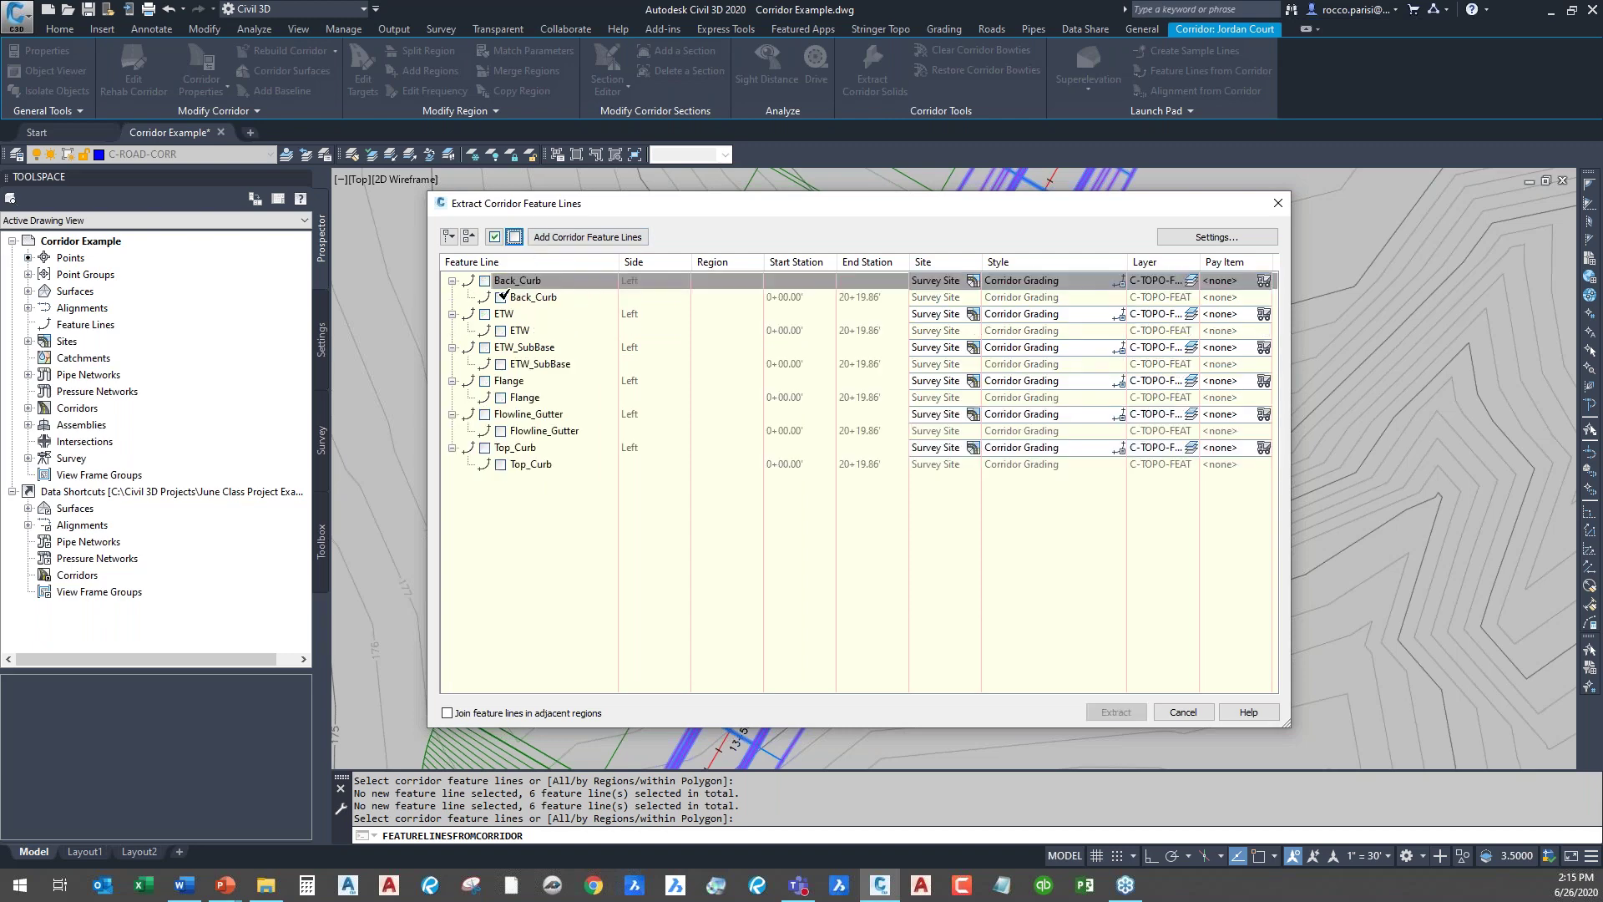
left_click(500, 297)
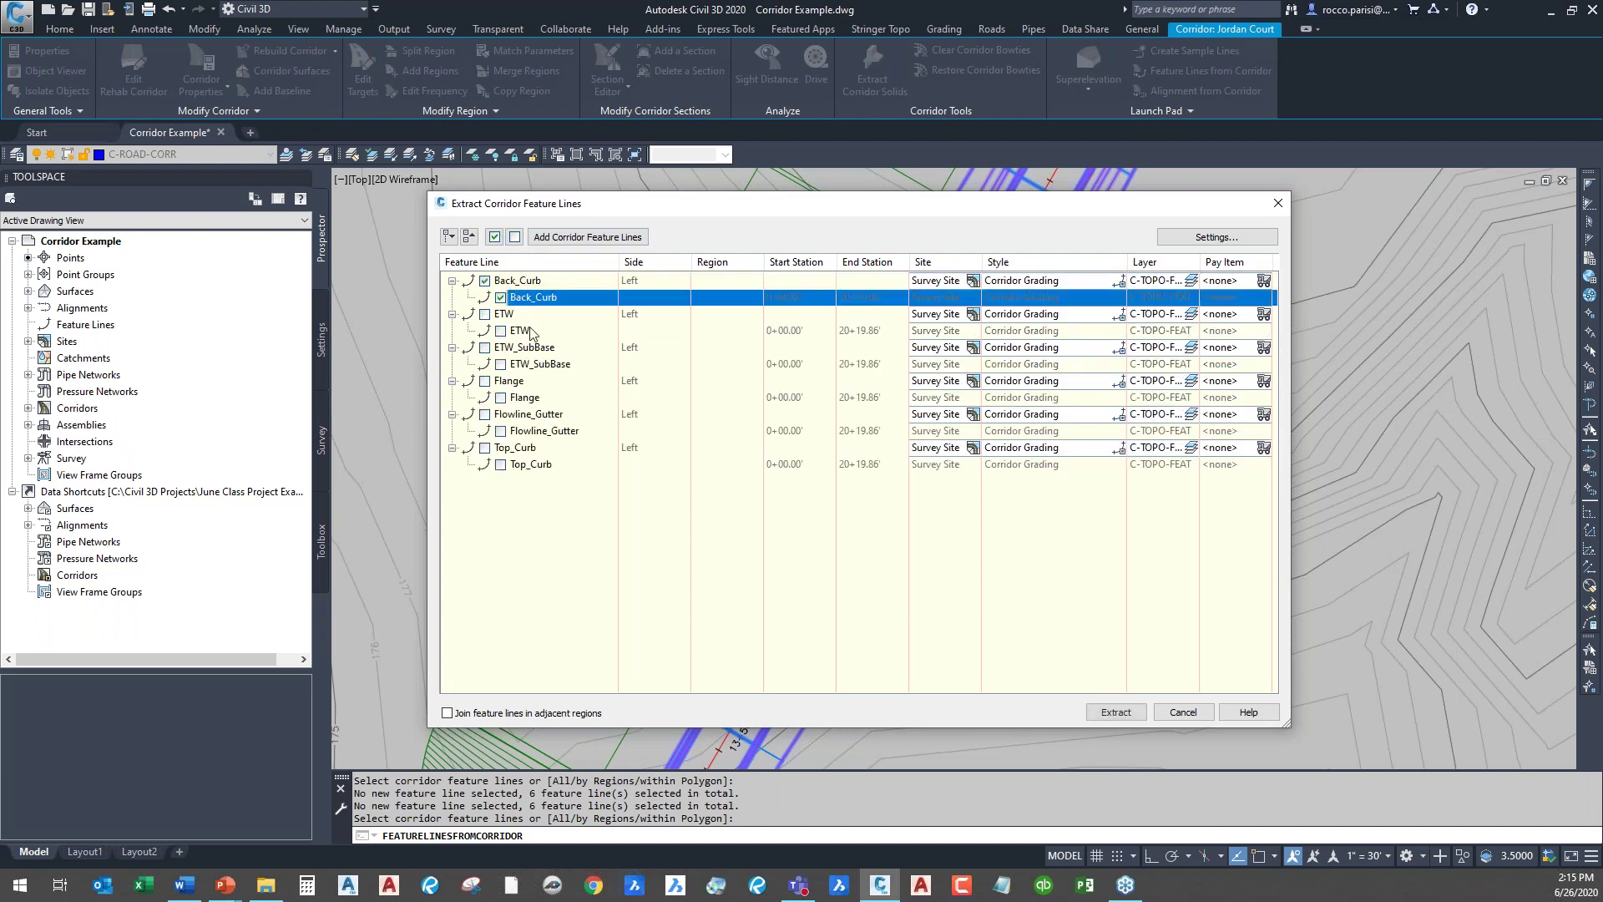
left_click(1188, 716)
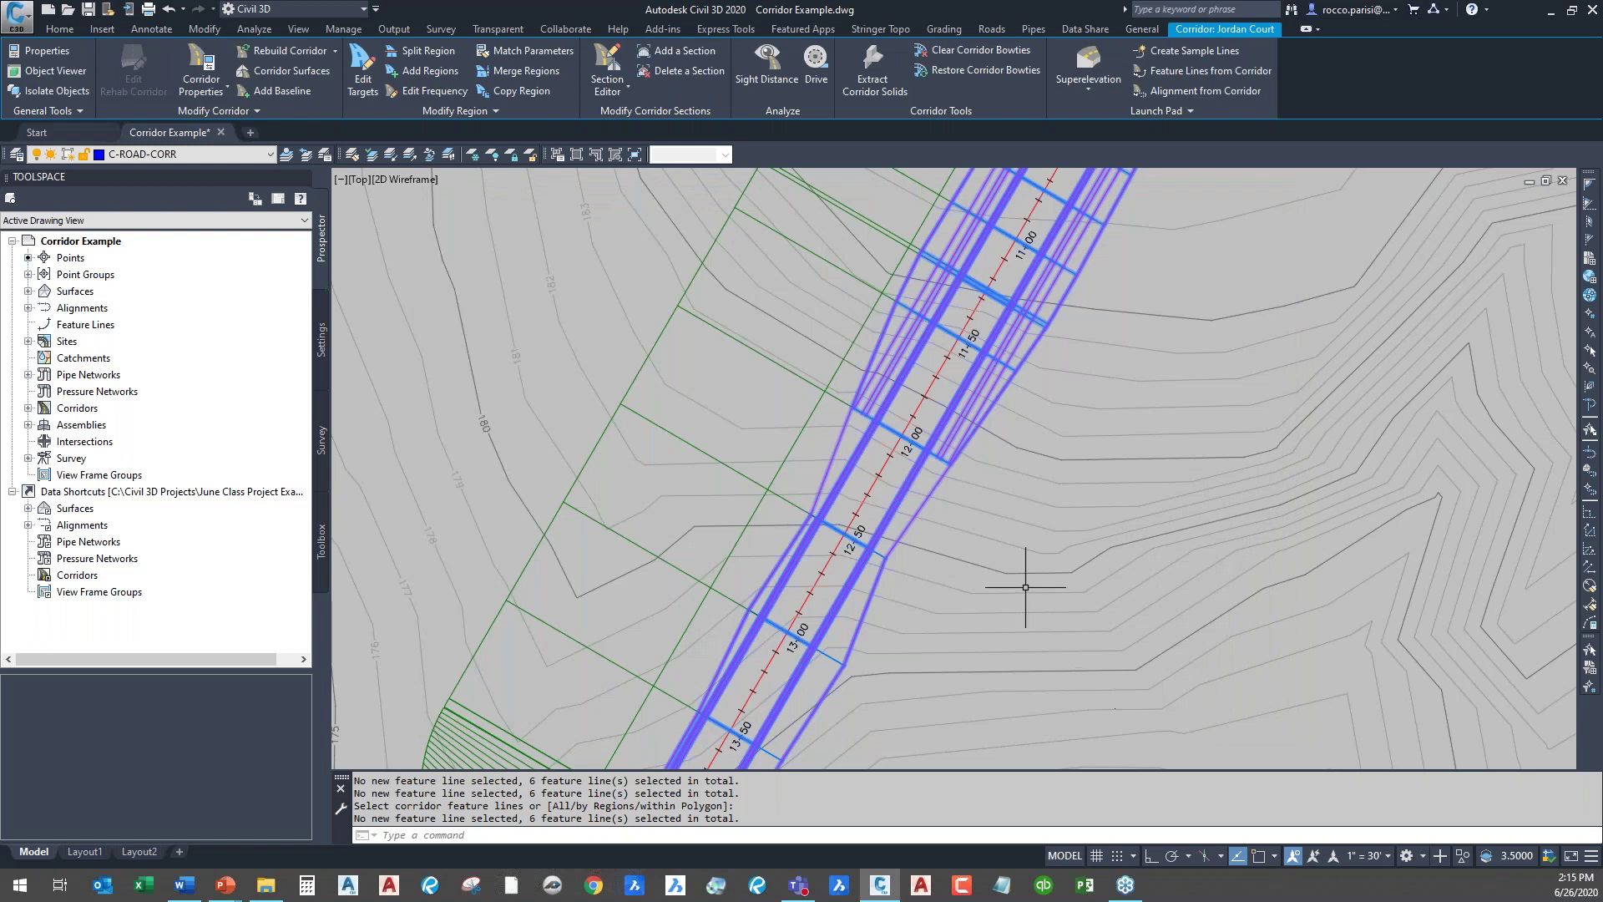
- Review the site, style and layer assigned to the Jordan Court corridor feature lines in the extraction settings, cancel, and deselect the corridor
mouse_move(1025, 587)
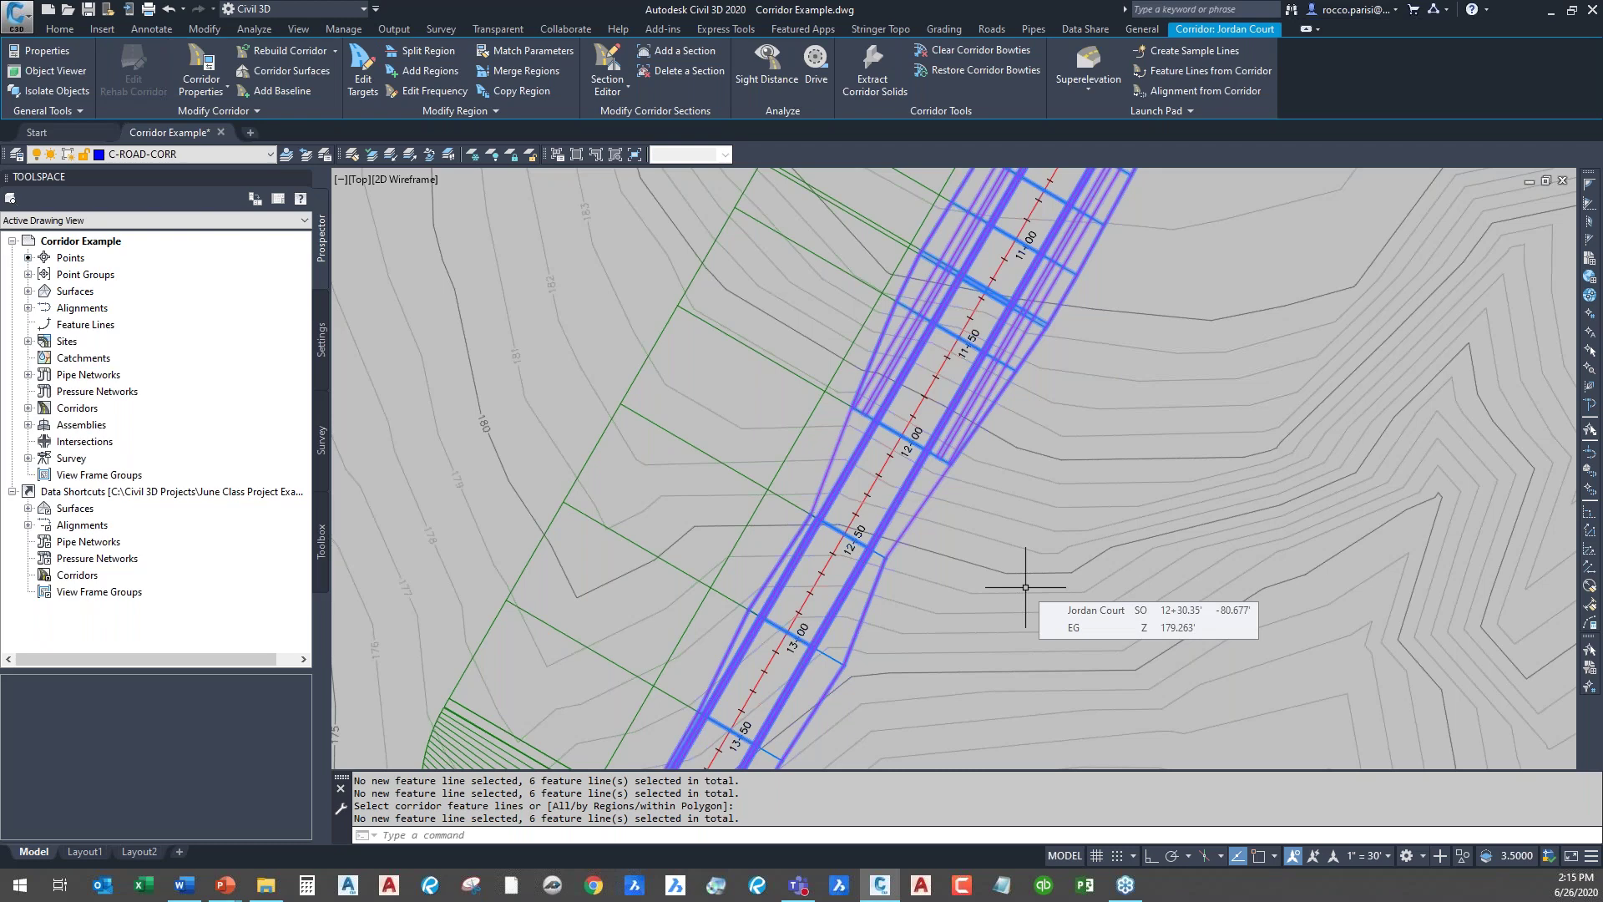
middle_click_drag(1124, 490, 919, 507)
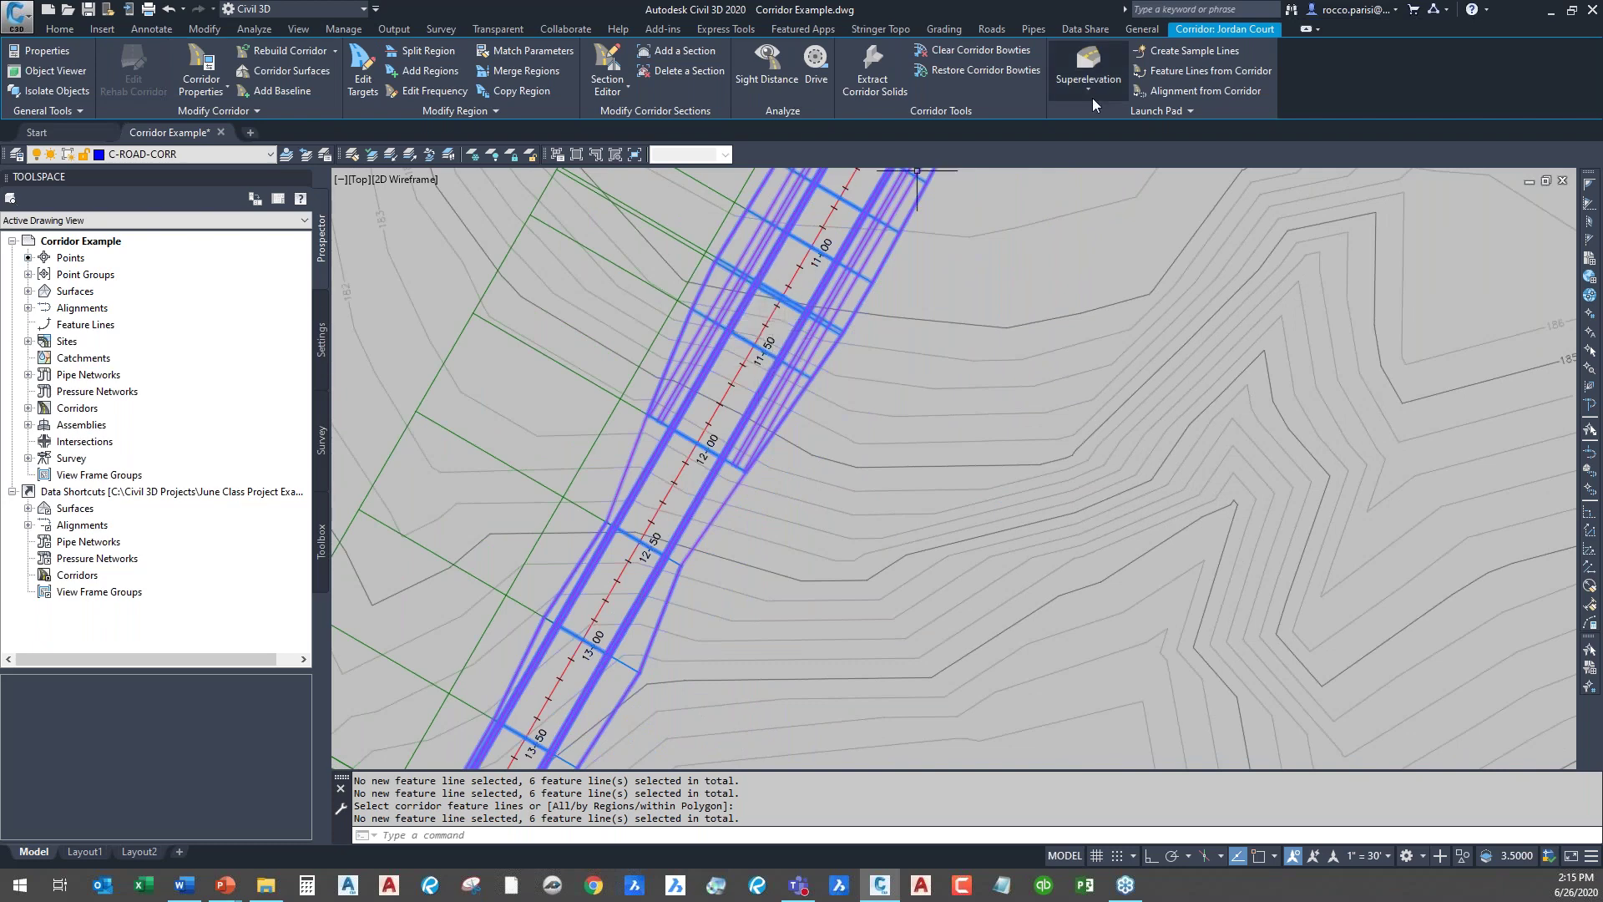
left_click(1203, 71)
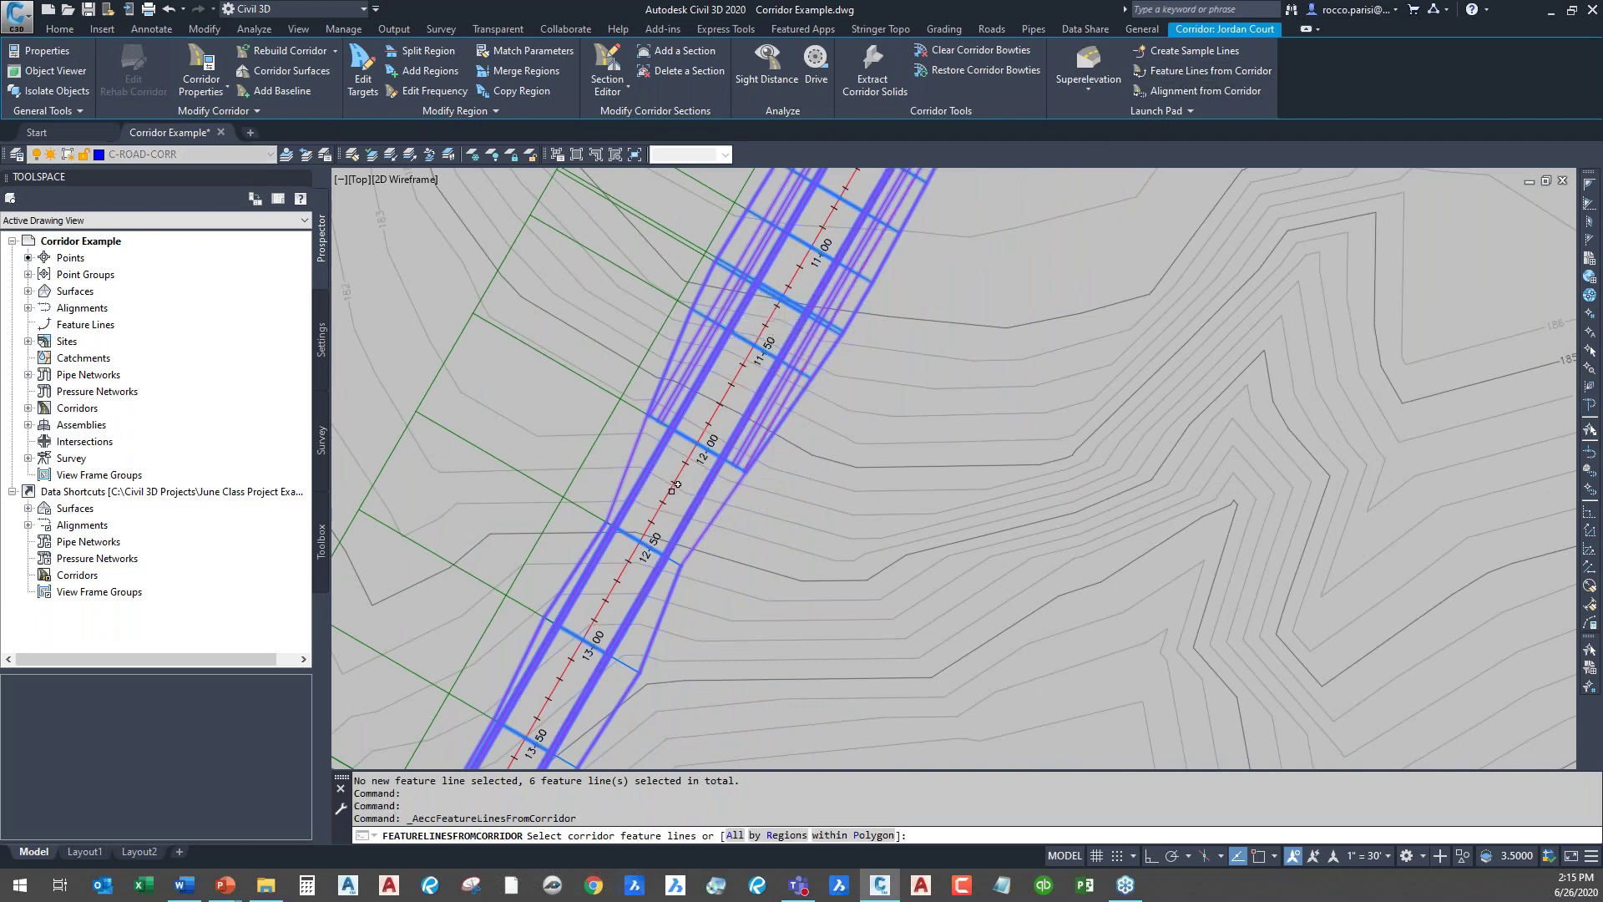
left_click(678, 541)
key("Return")
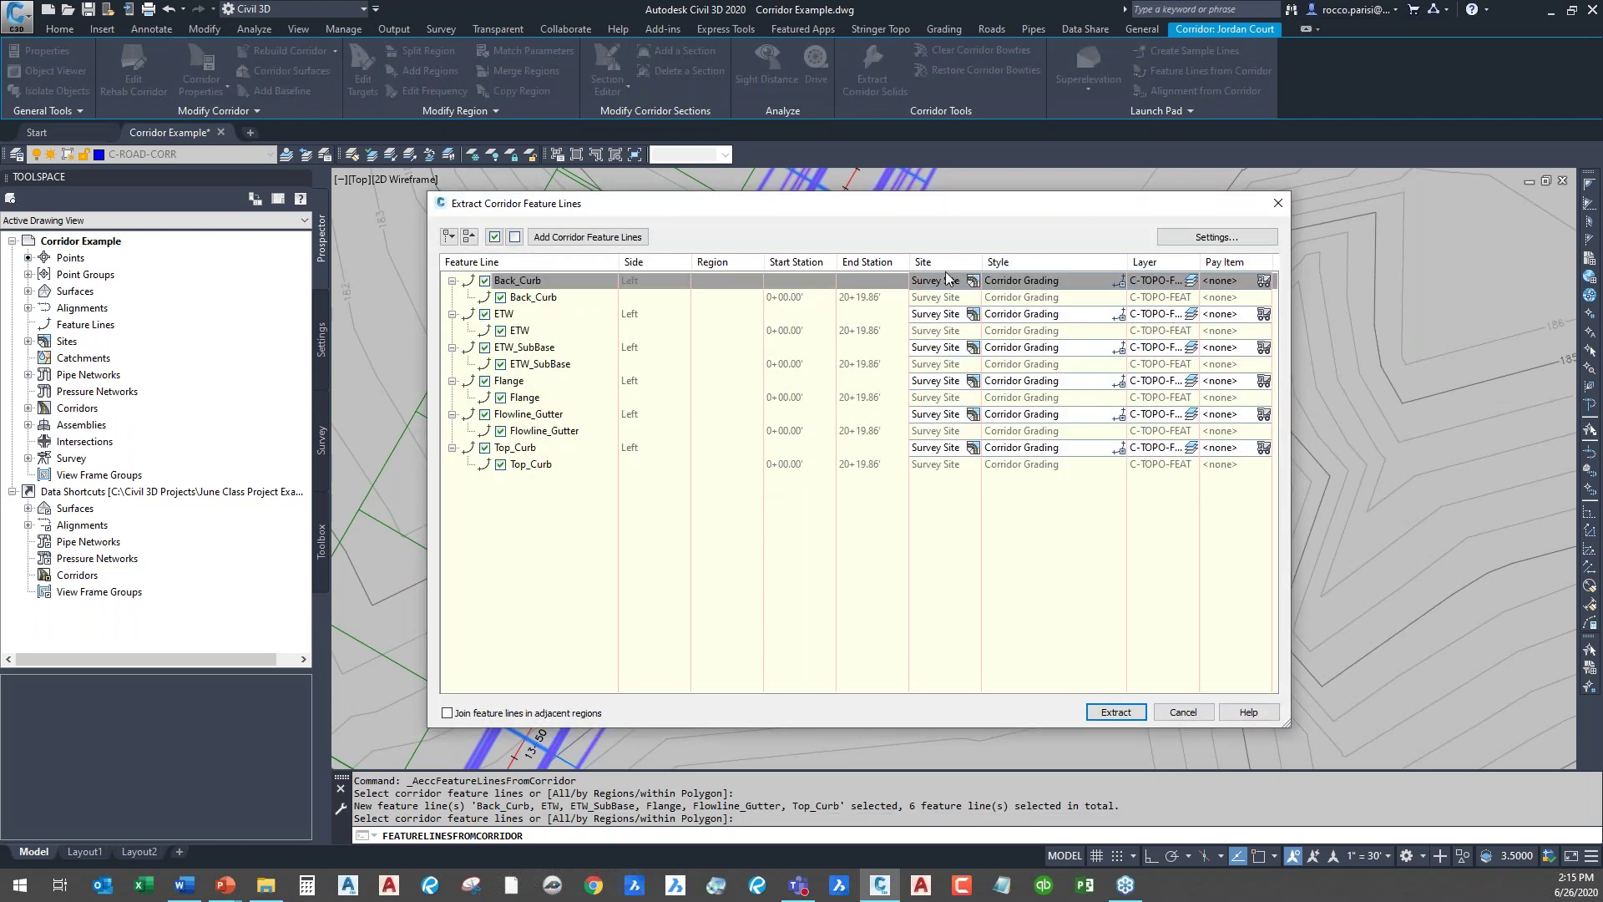
left_click(950, 279)
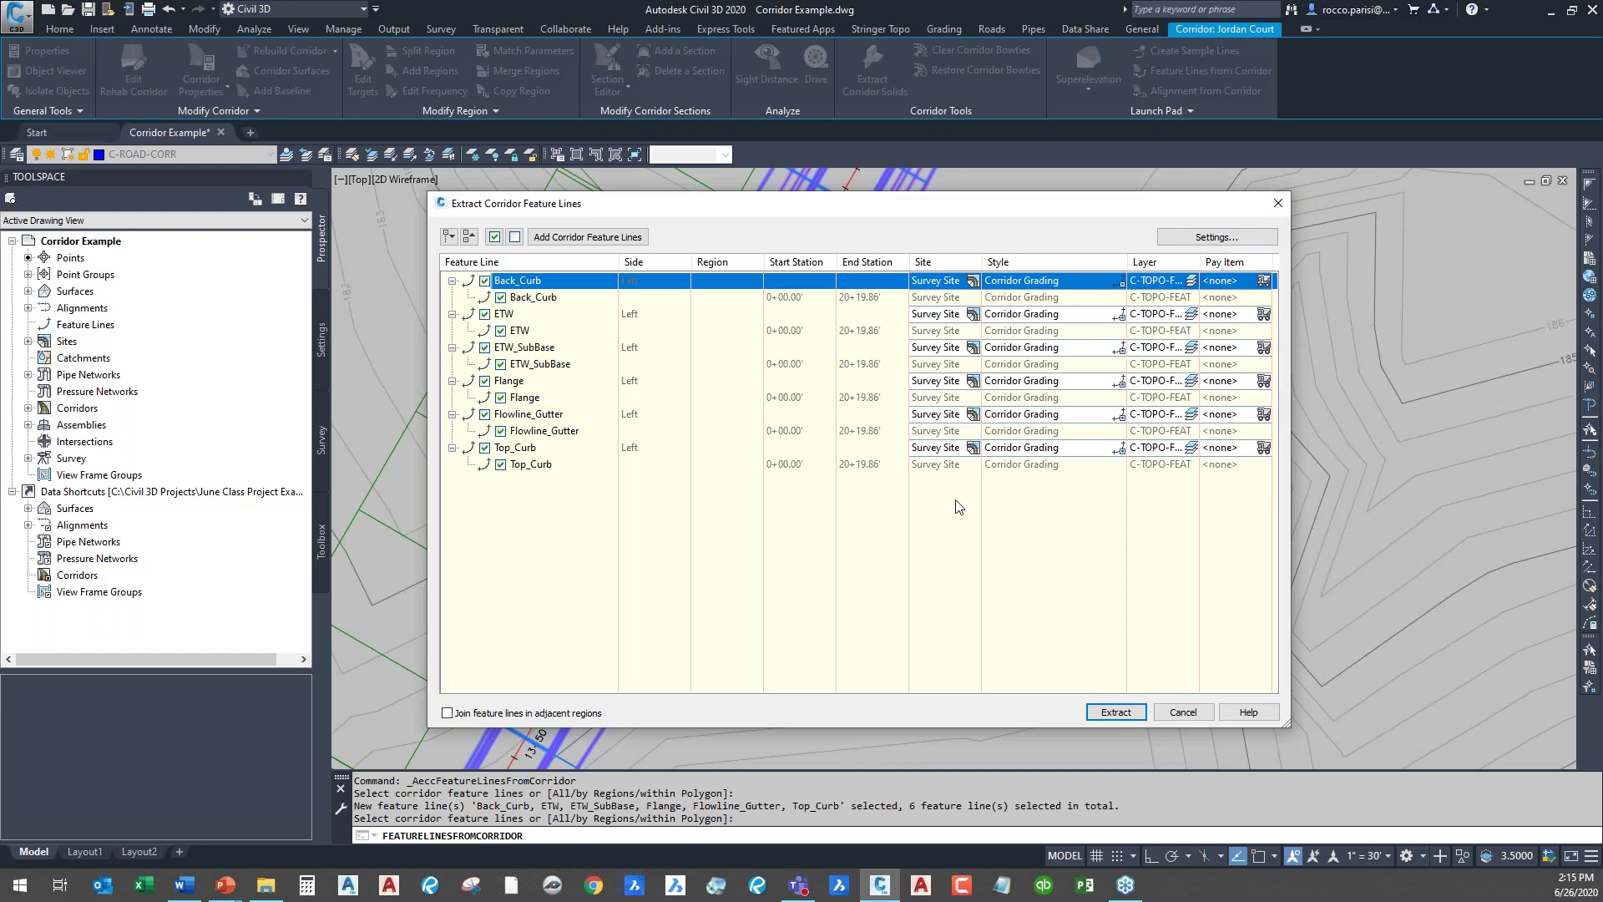
left_click(1182, 713)
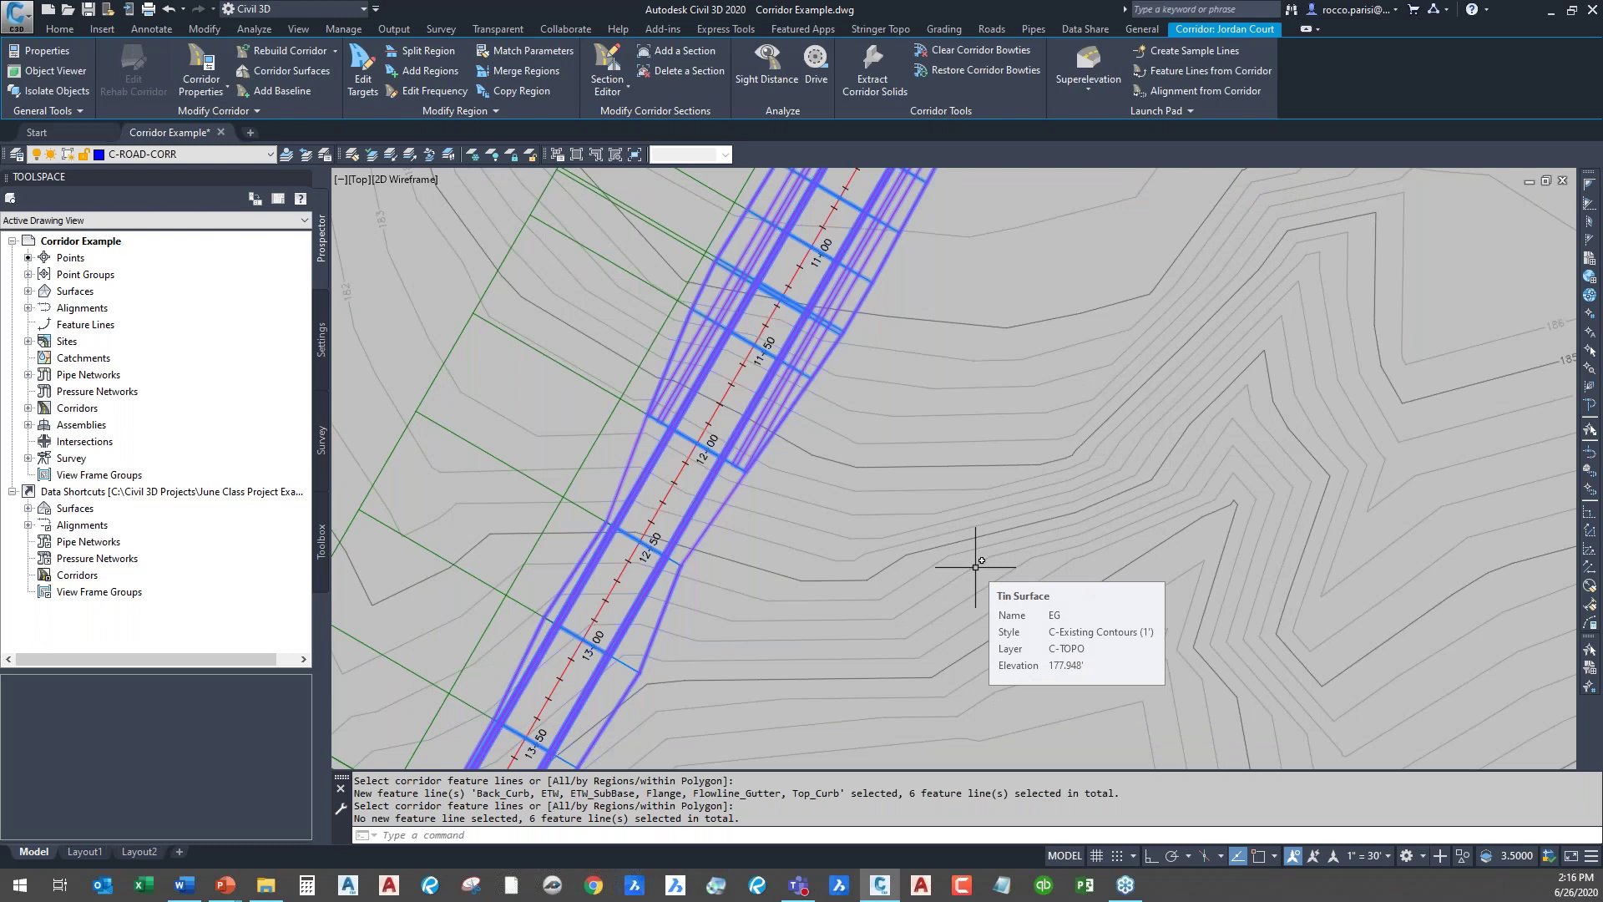
key("Escape")
key("Escape")
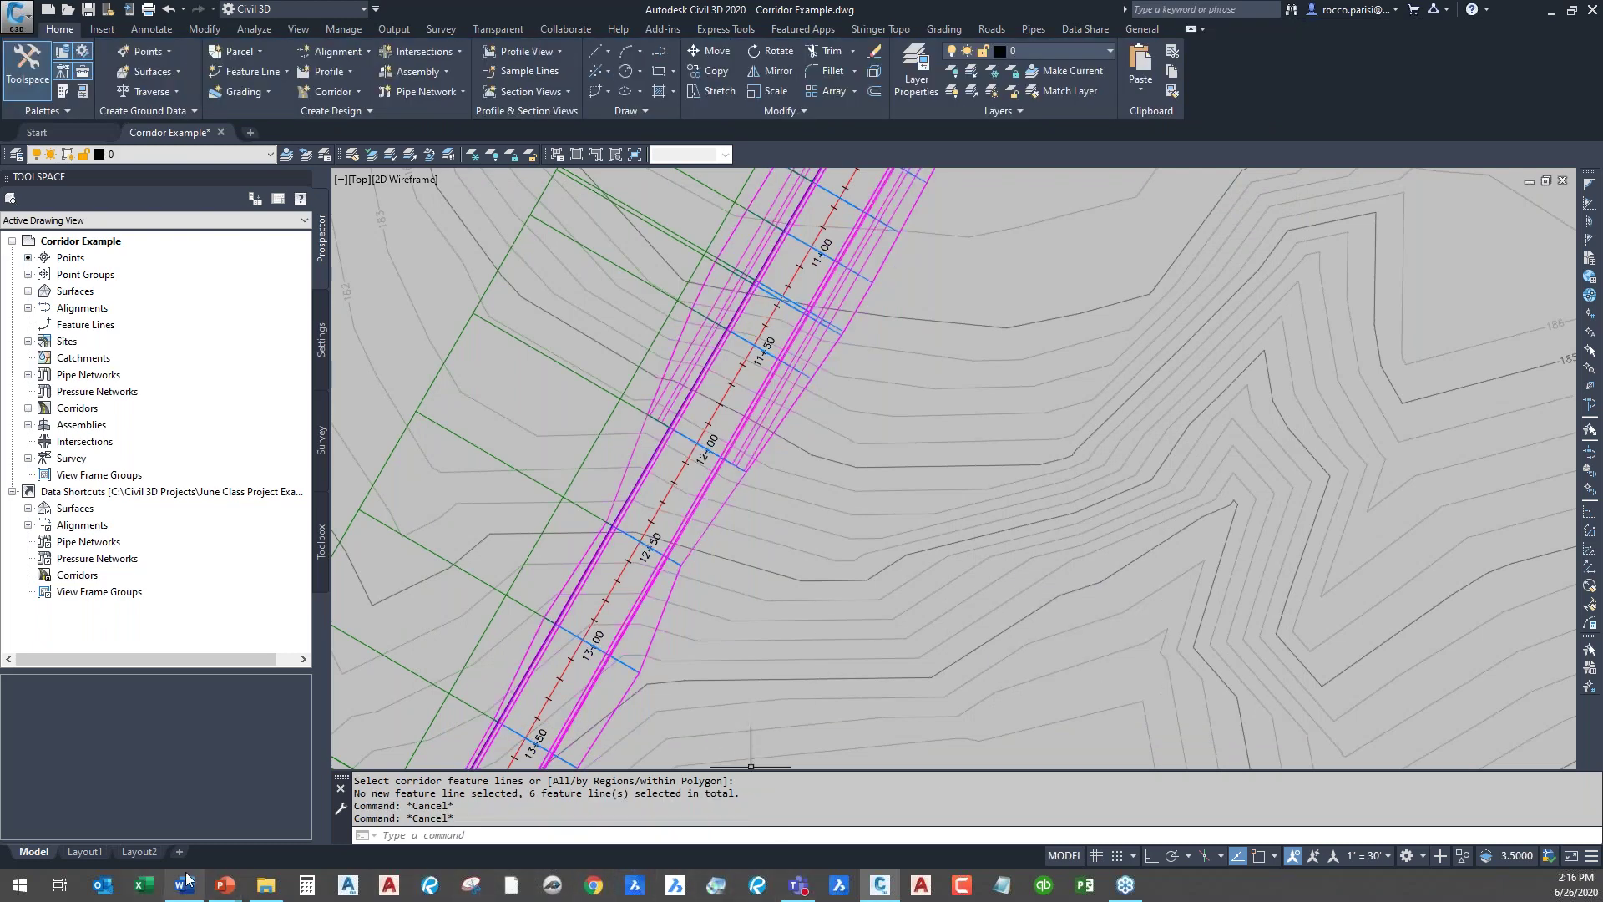
left_click(225, 884)
left_click(318, 838)
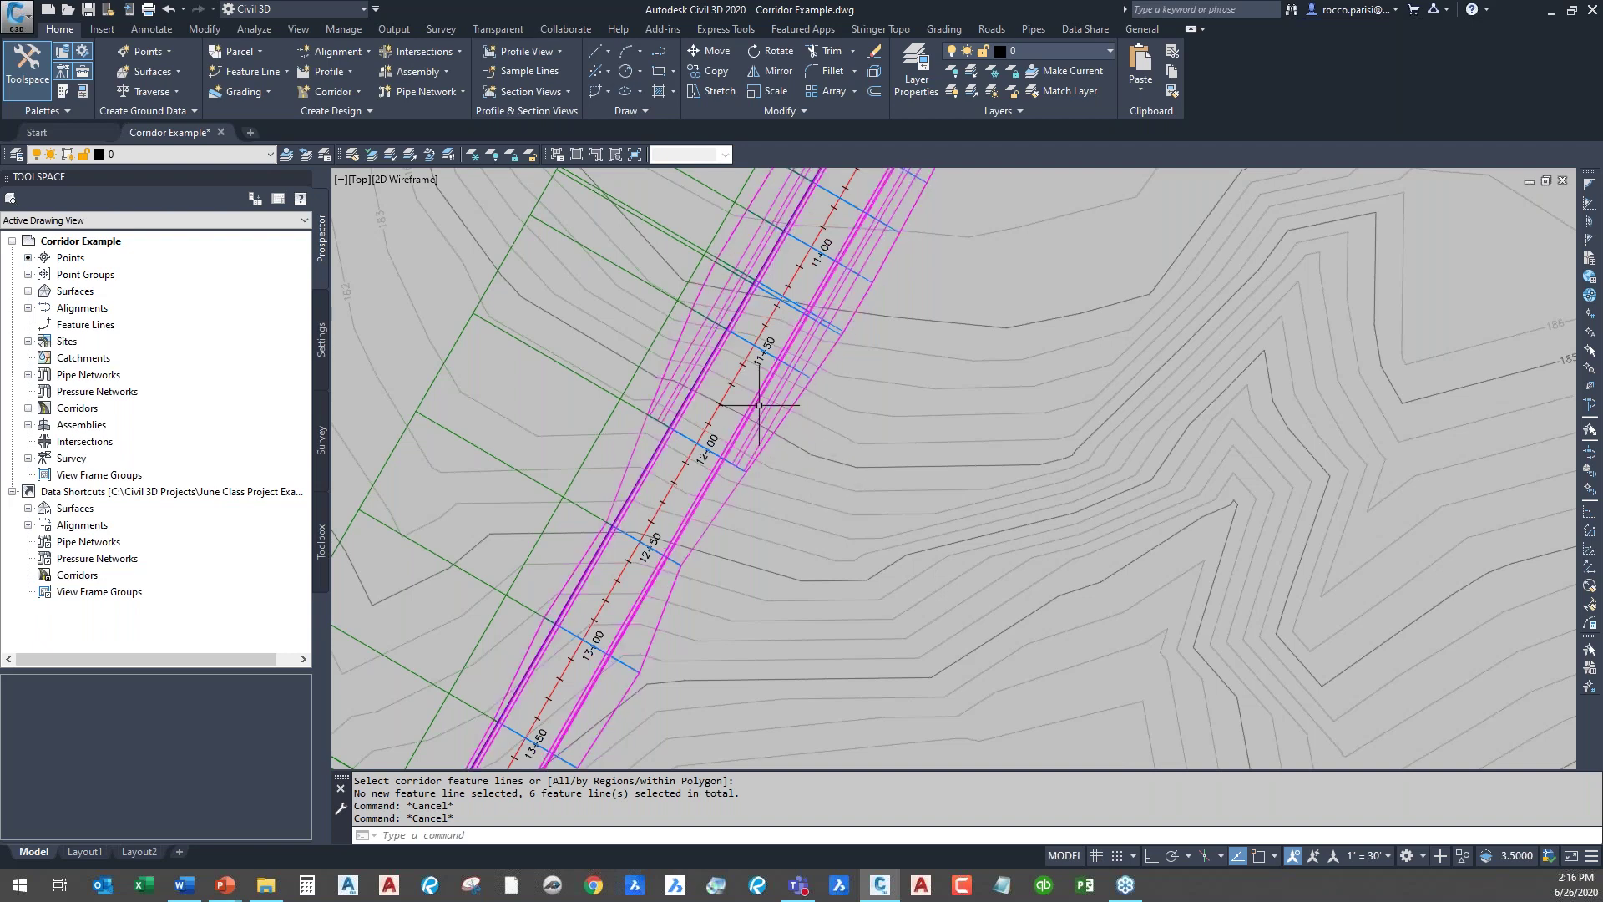
- Check the site choice for Back_Curb in the Jordan Court feature line extraction and close it without extracting
left_click(726, 479)
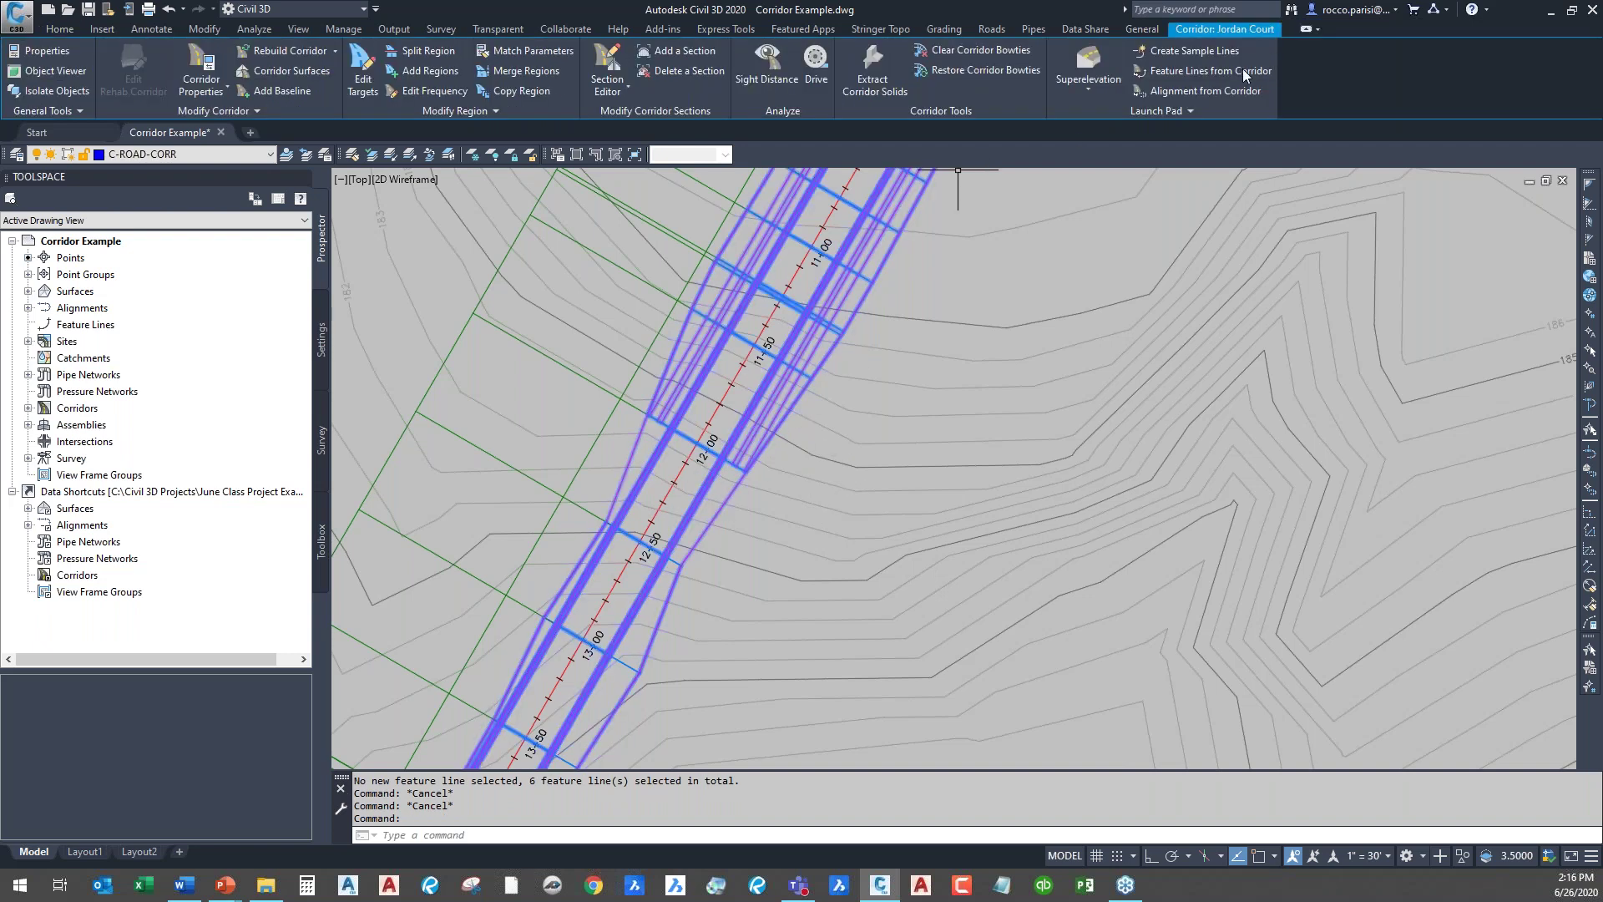
left_click(1243, 70)
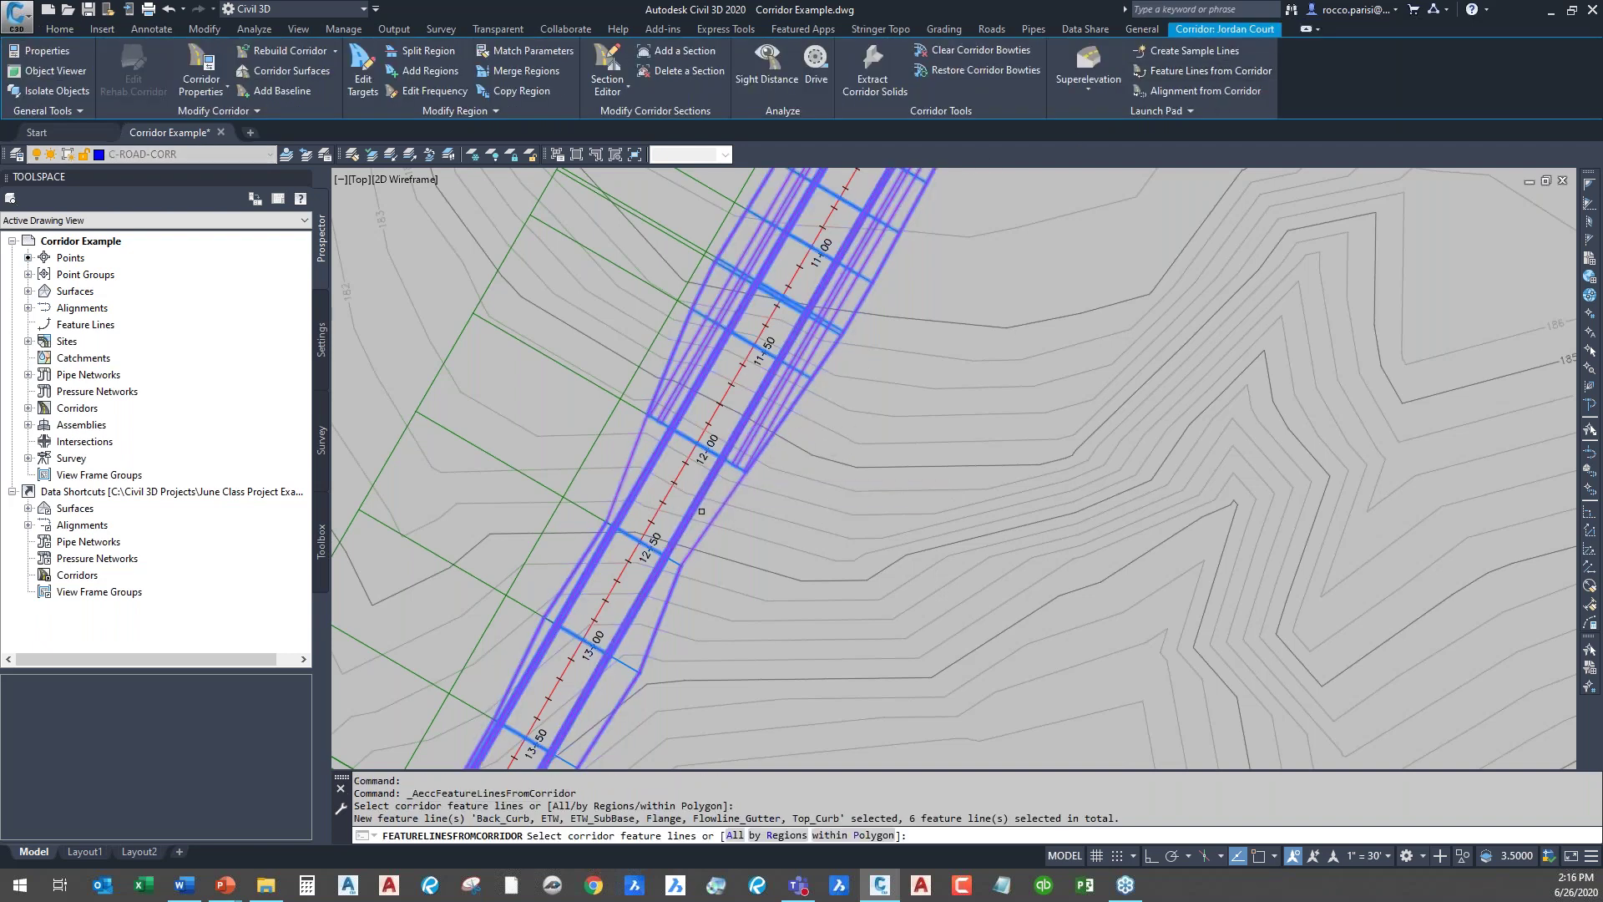
key("Return")
left_click(972, 280)
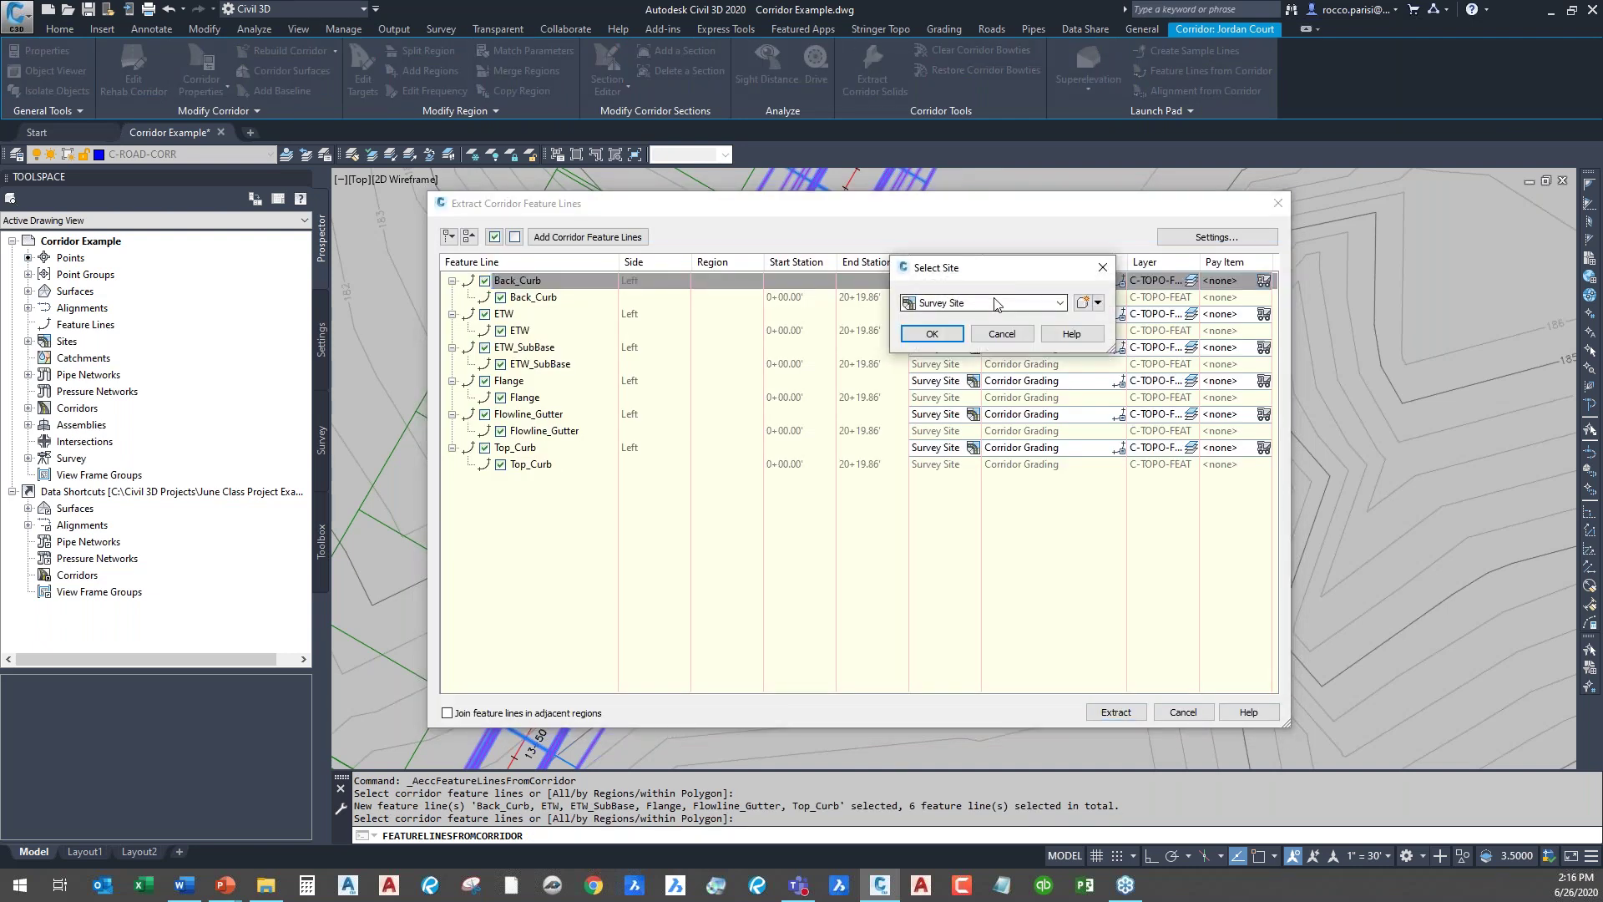
left_click(993, 302)
left_click(1008, 274)
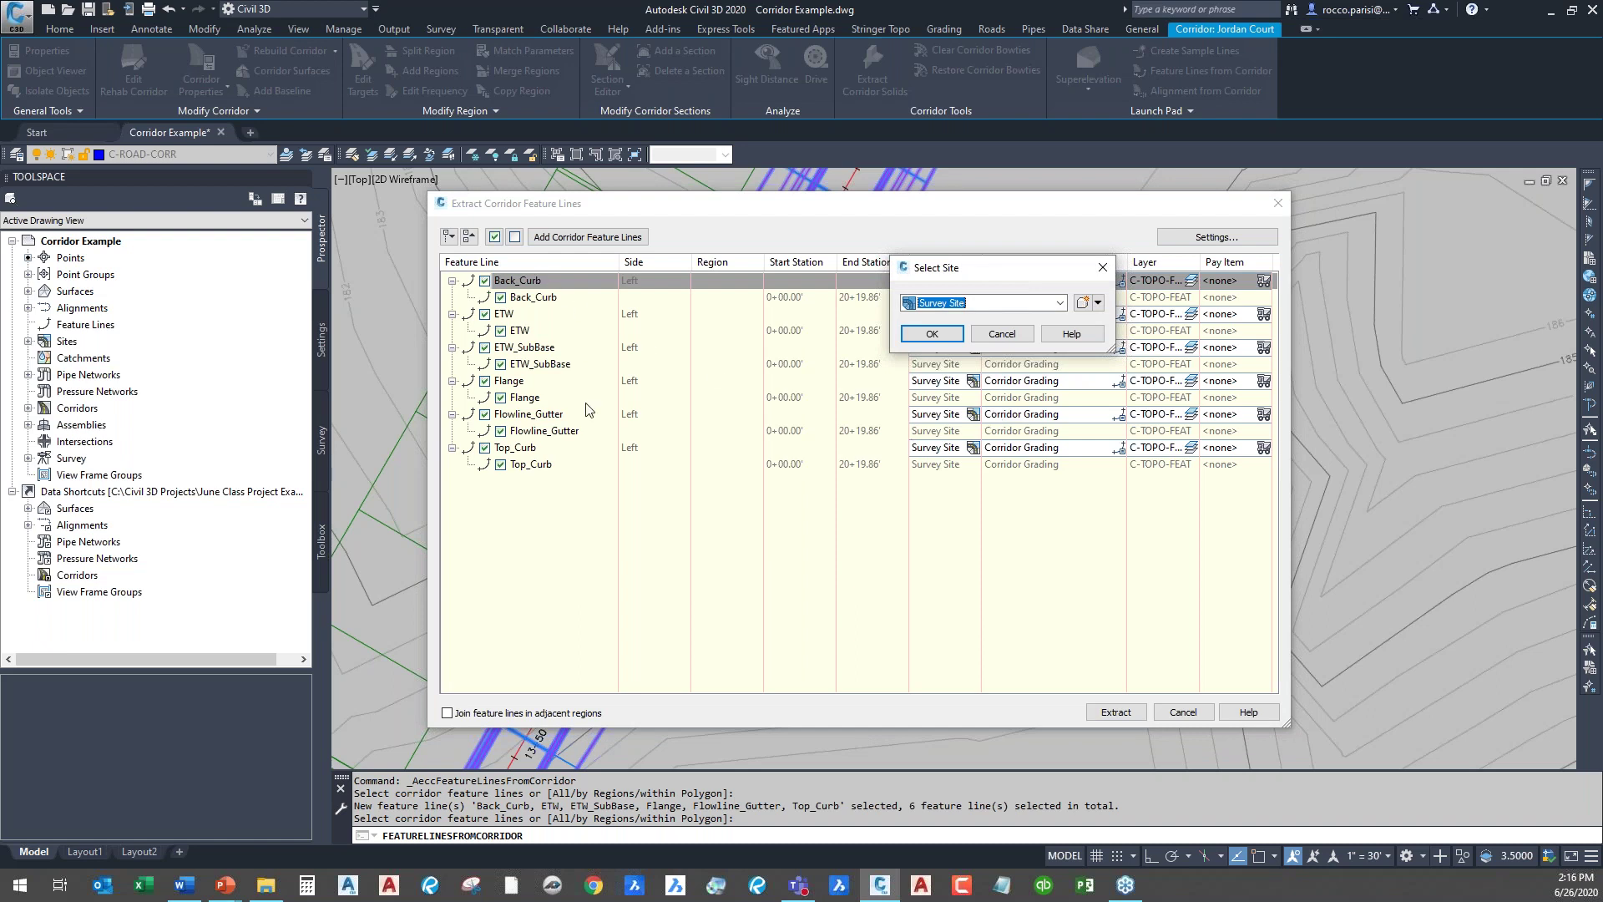
left_click(1197, 712)
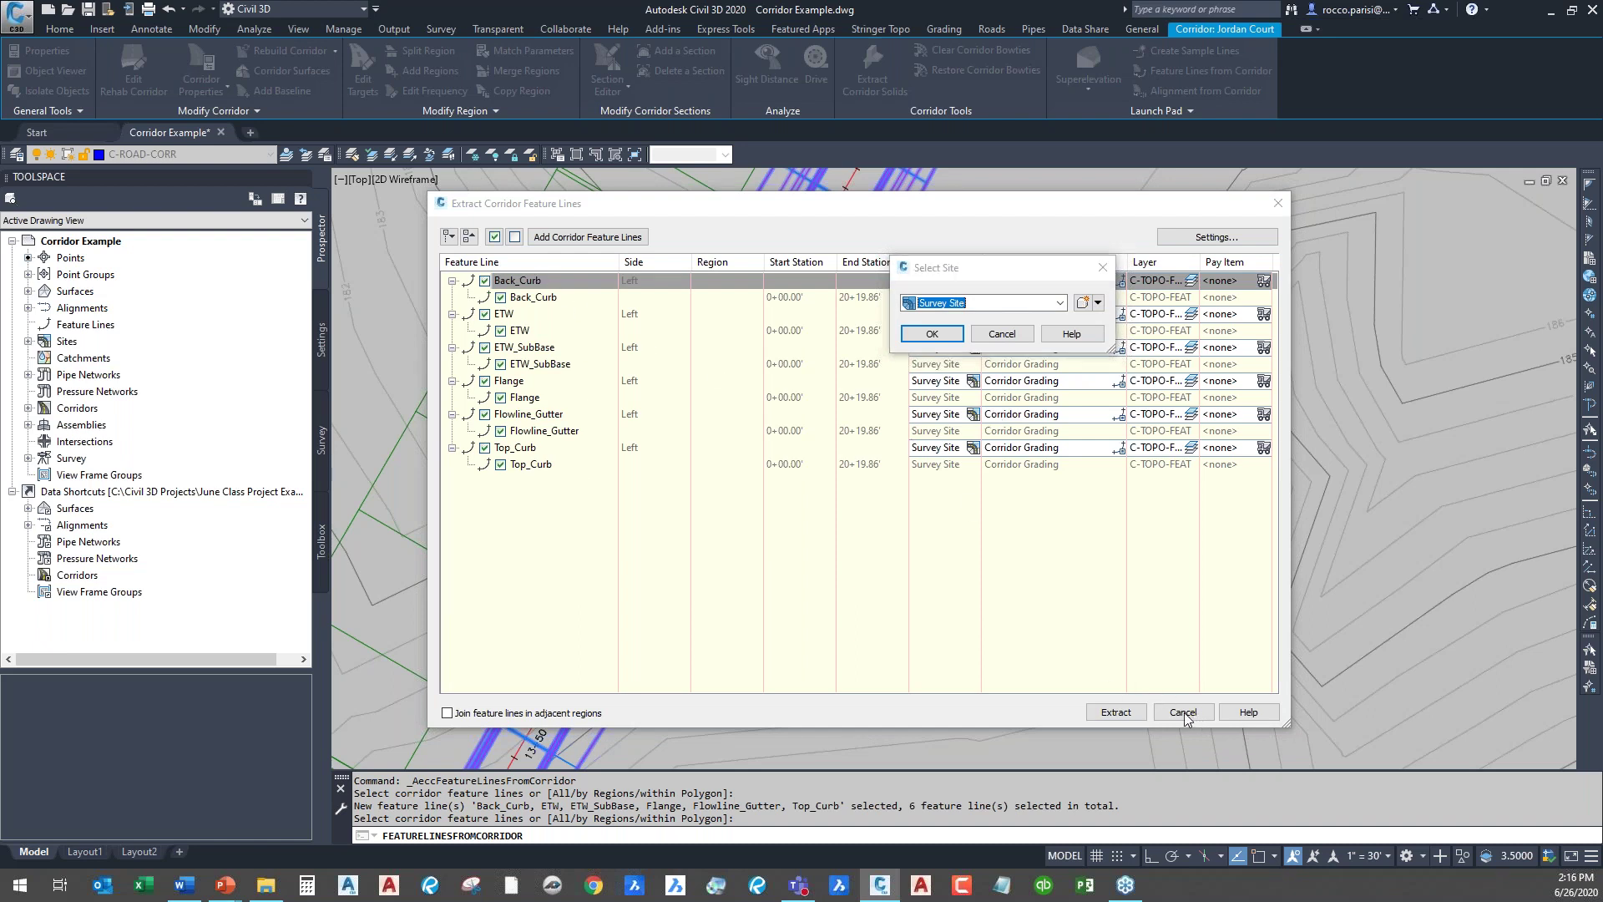
left_click(1018, 335)
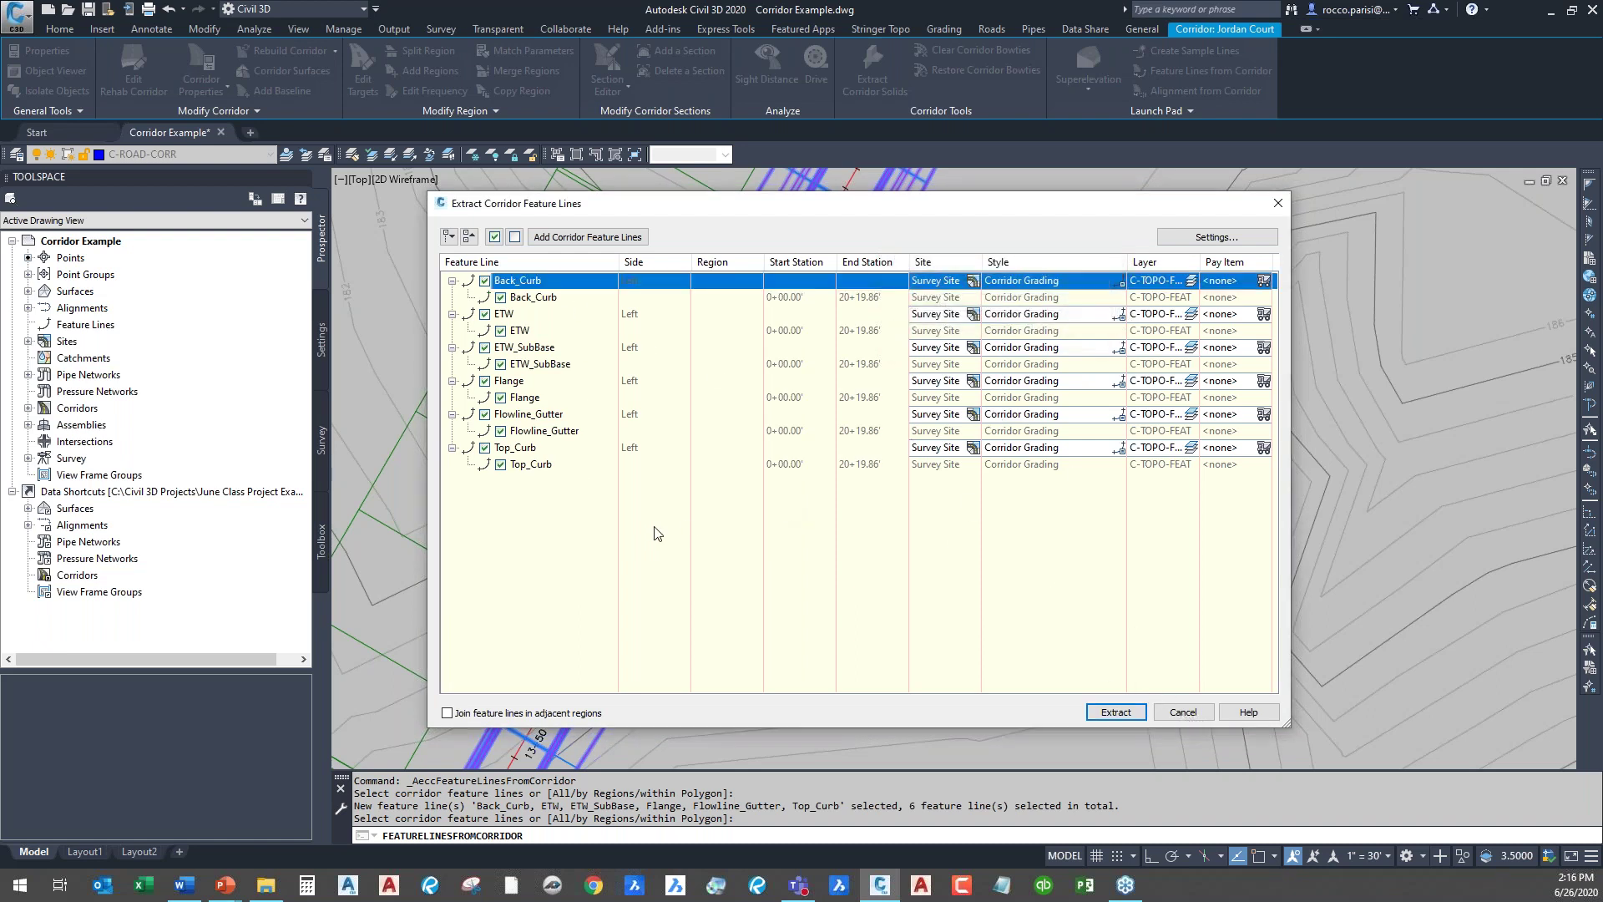
left_click(559, 466)
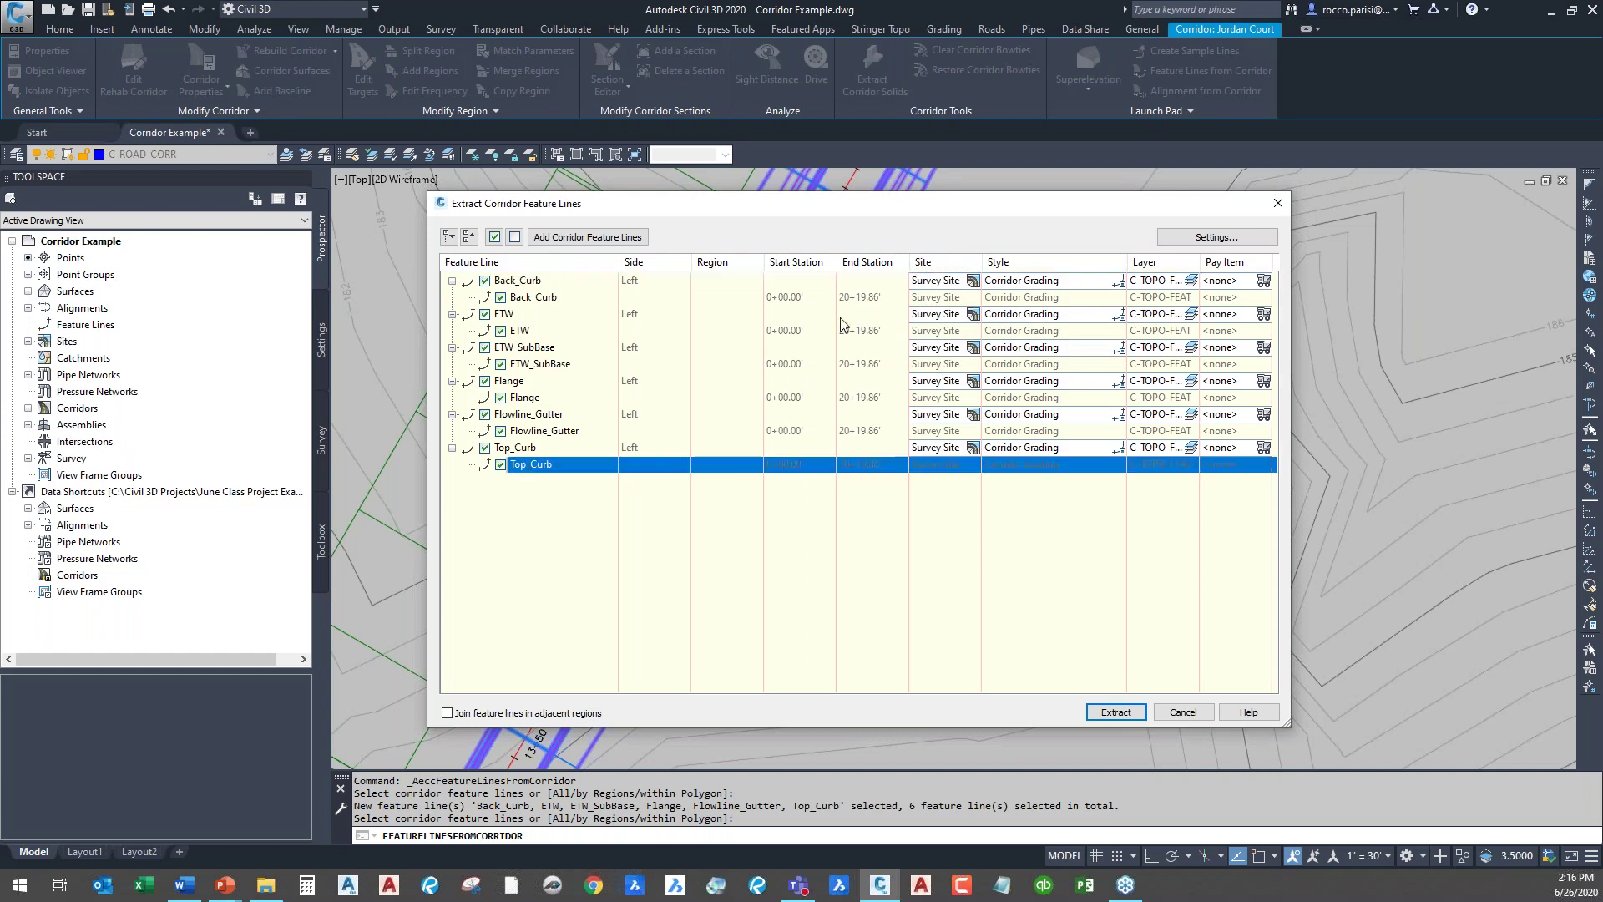
left_click(1183, 712)
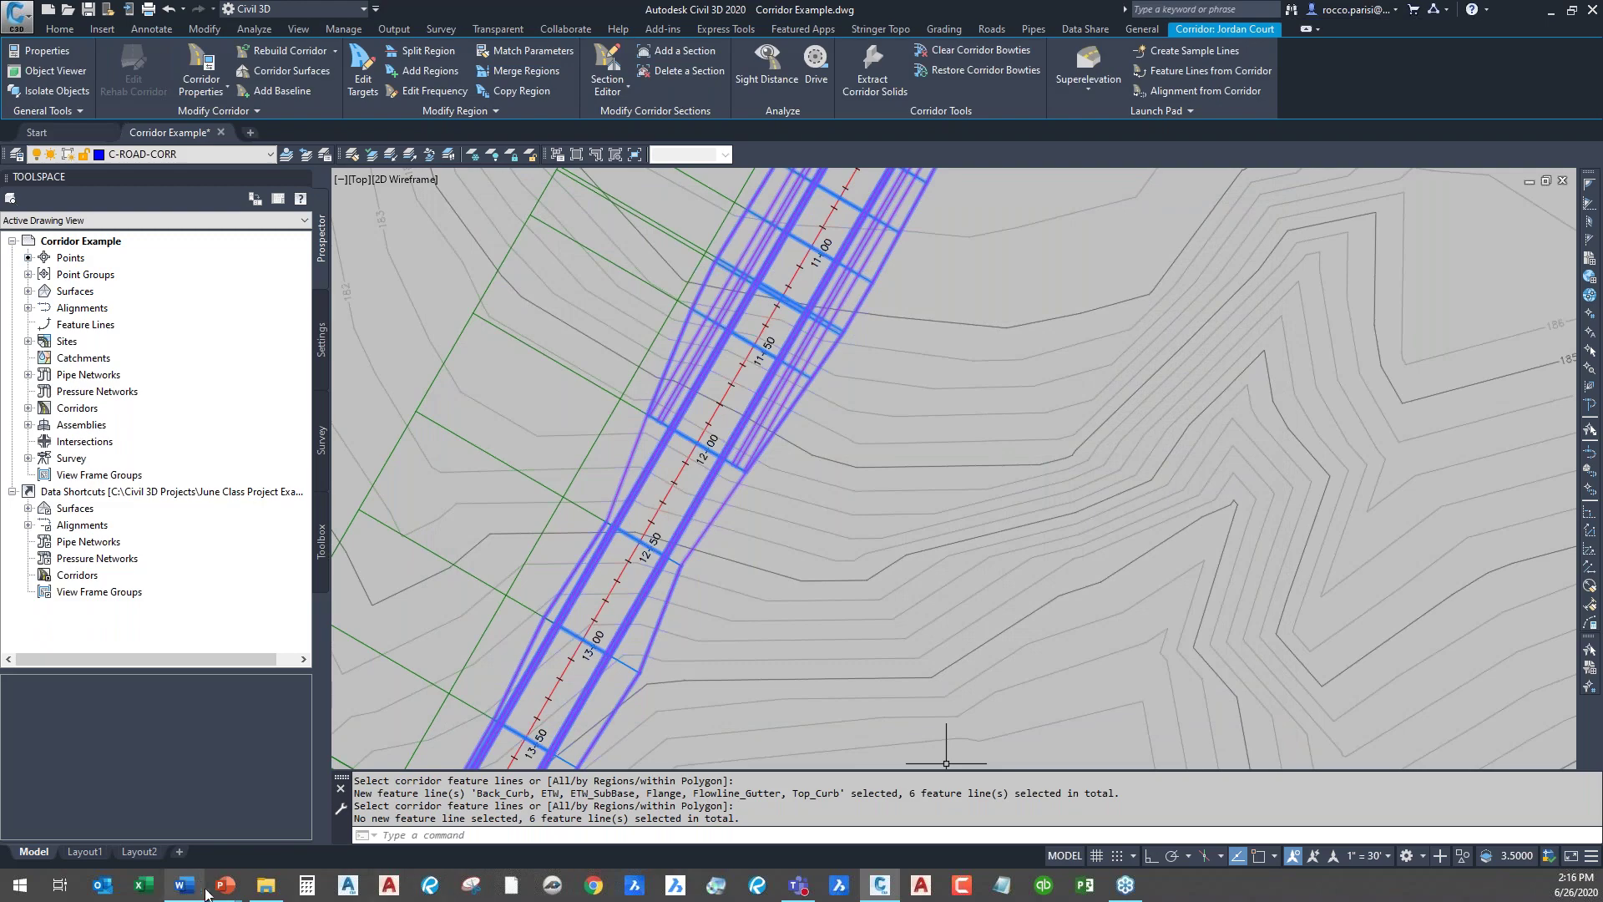
mouse_move(227, 887)
left_click(335, 821)
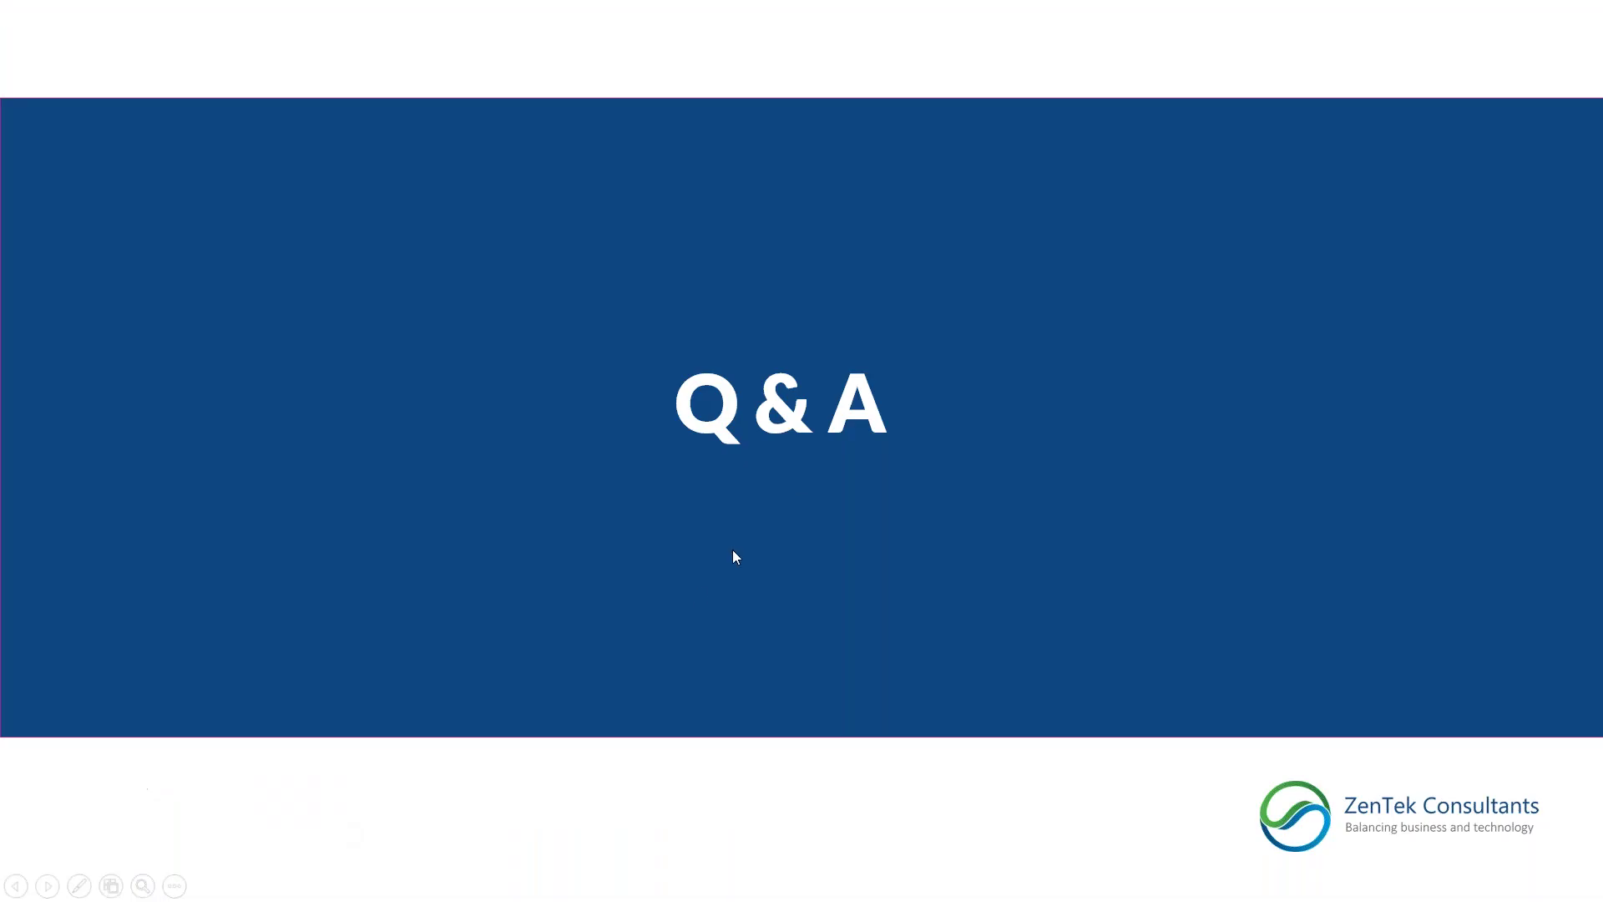
left_click(922, 443)
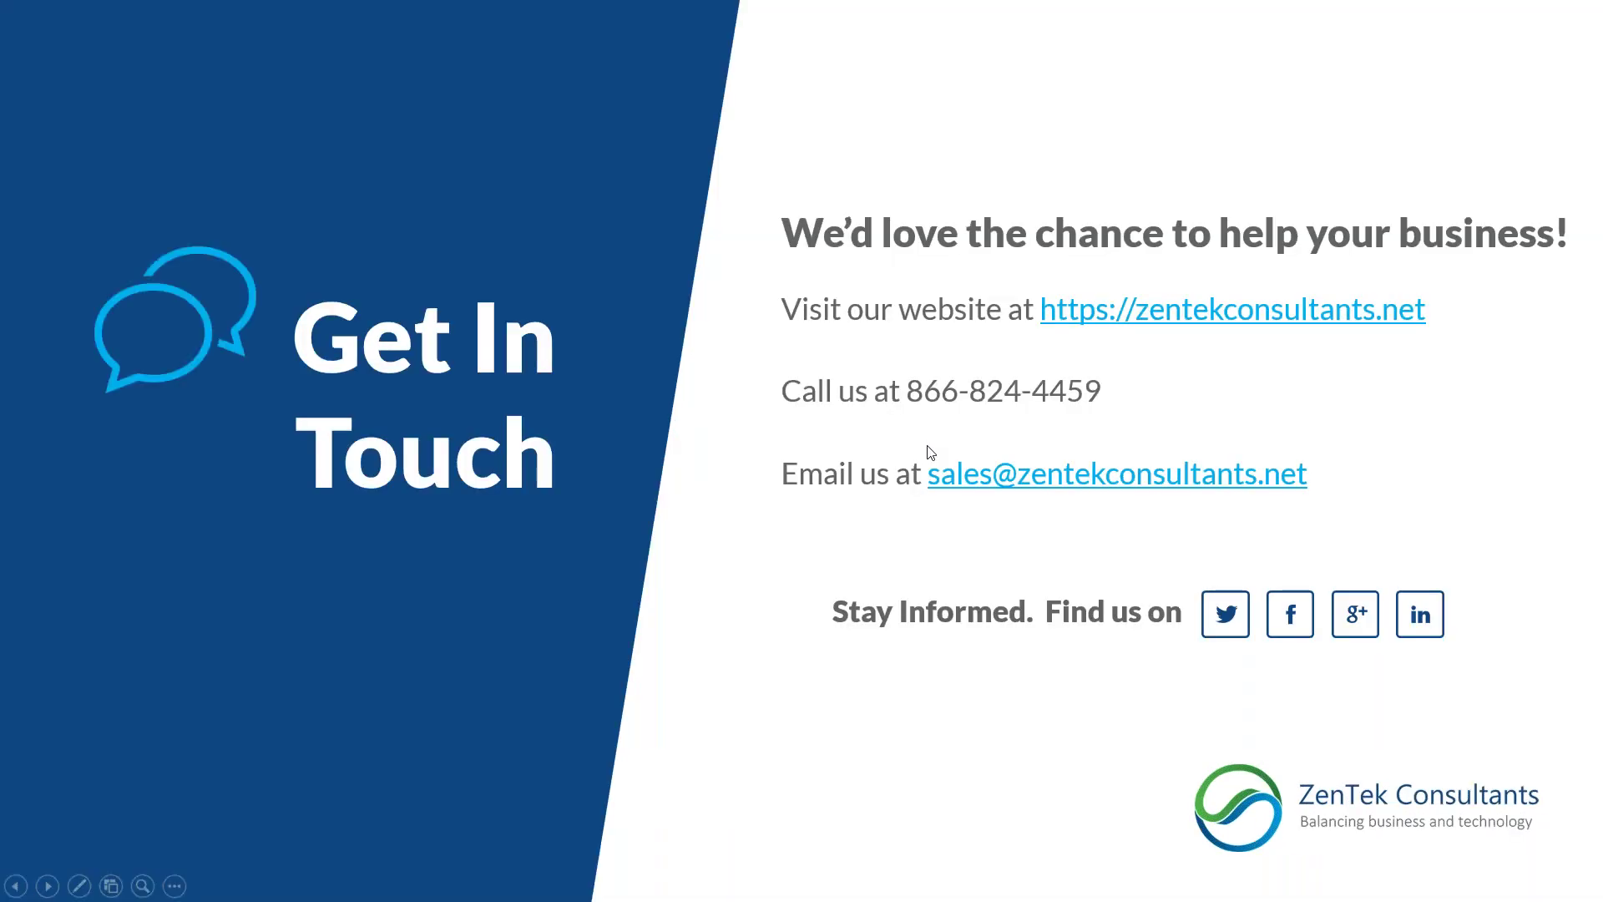